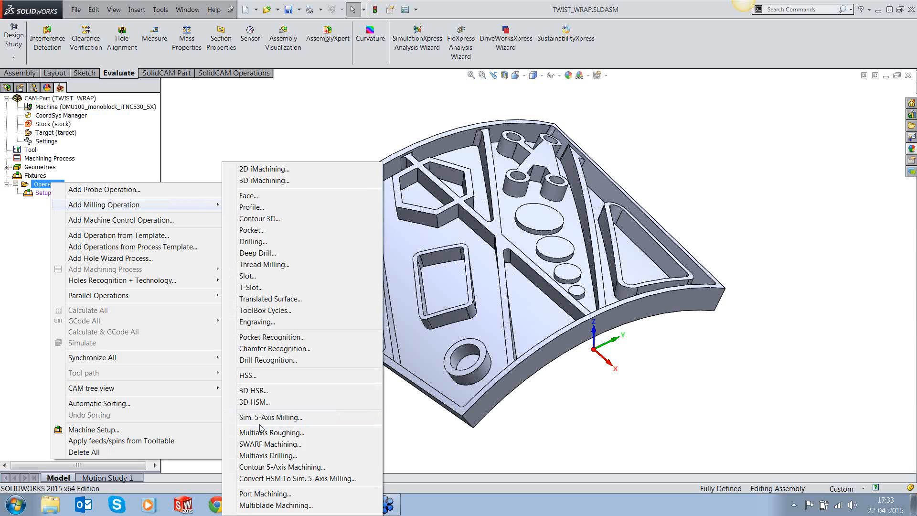
Add a Multiaxis Roughing operation and set its geometry strategy to Offset with Offset from floor.
{"action": "left_click", "coordinate": [260, 434]}
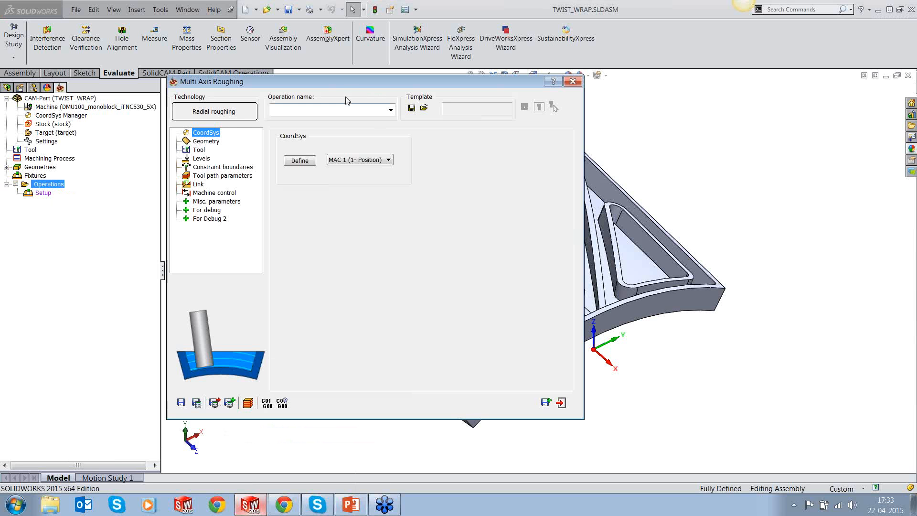
{"action": "left_click_drag", "start_coordinate": [342, 85], "coordinate": [429, 107]}
{"action": "left_click", "coordinate": [292, 164]}
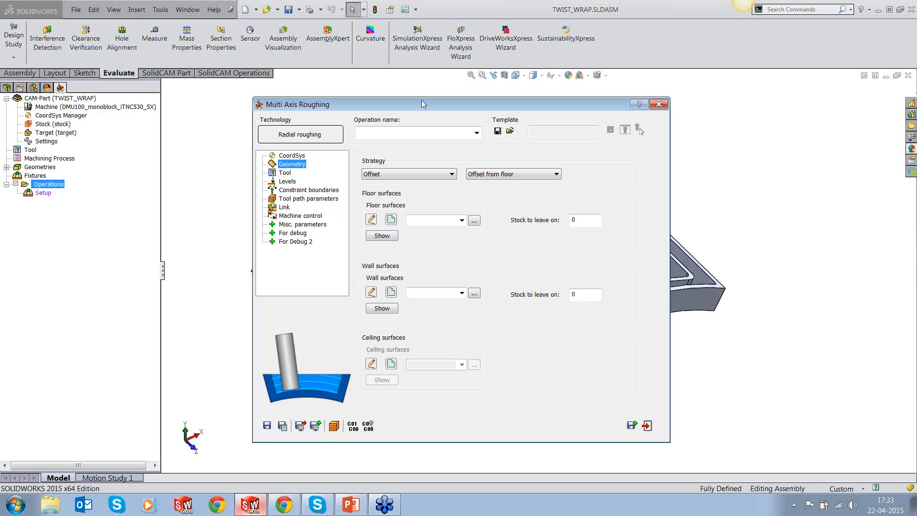
{"action": "left_click", "coordinate": [452, 175]}
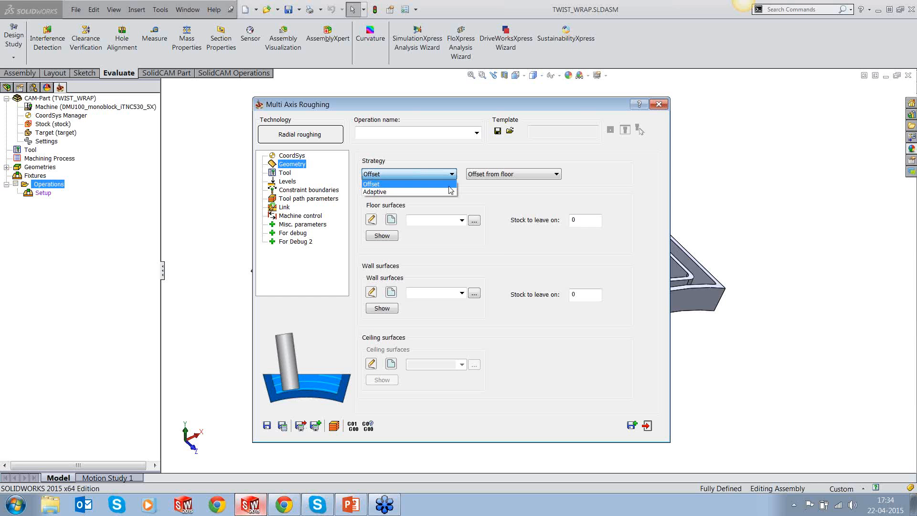
{"action": "left_click", "coordinate": [439, 184]}
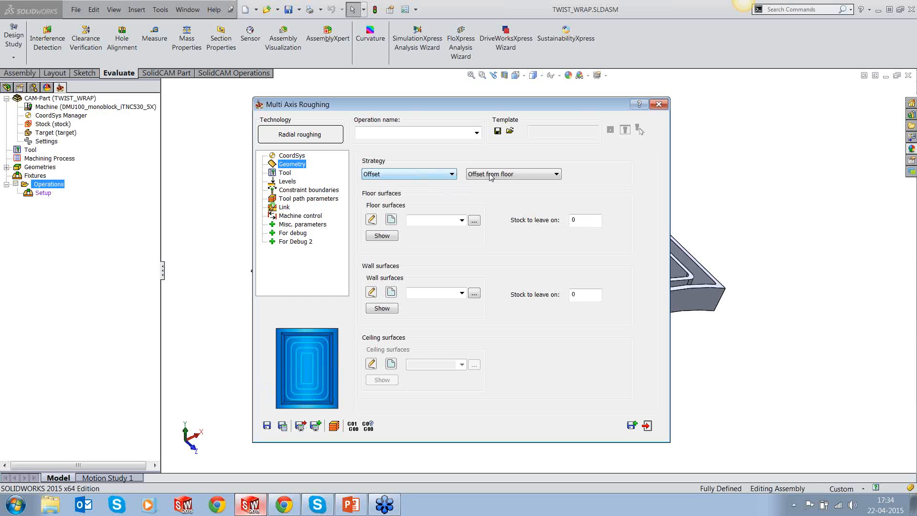
{"action": "left_click", "coordinate": [535, 175]}
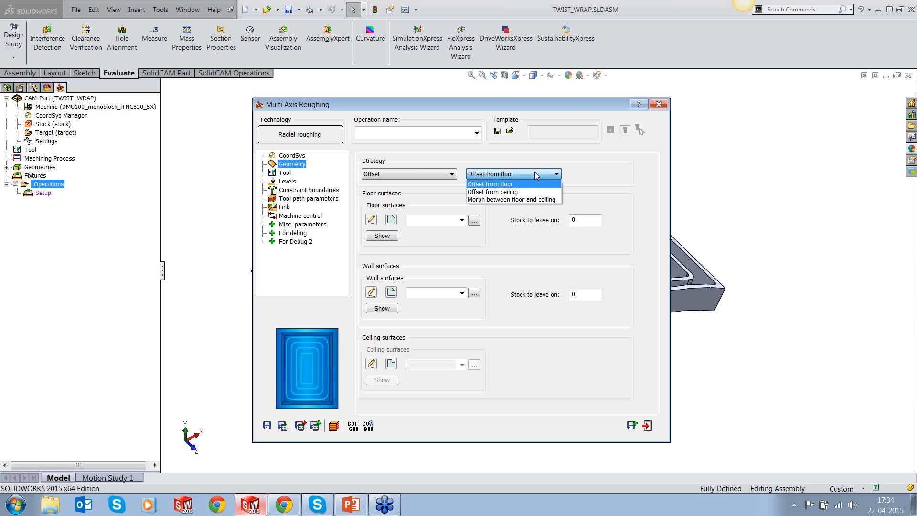
{"action": "left_click", "coordinate": [501, 185]}
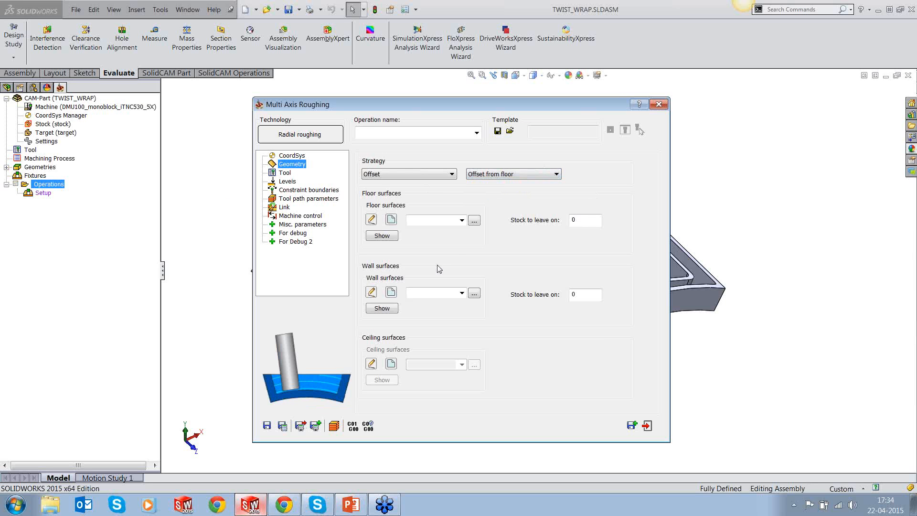
Assign the geometry "faces" as the floor surfaces and preview it on the model.
{"action": "left_click", "coordinate": [462, 220]}
{"action": "left_click", "coordinate": [430, 232]}
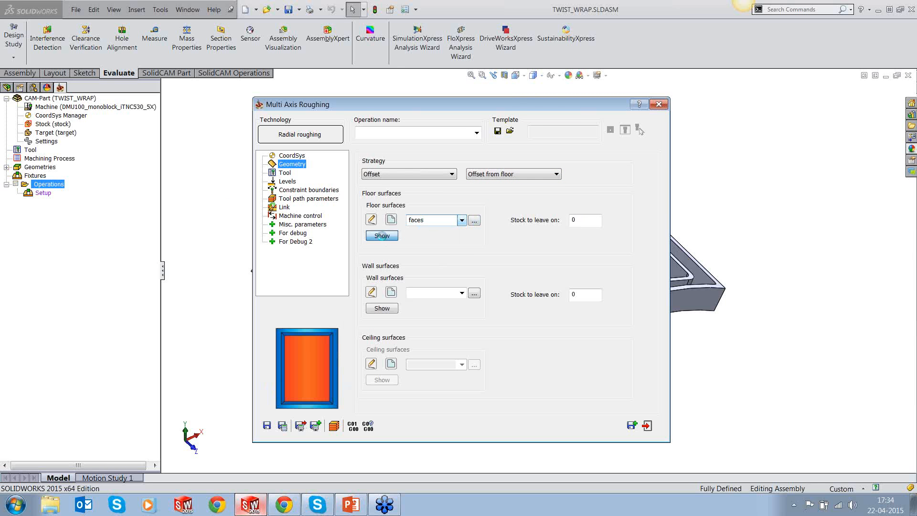
{"action": "left_click", "coordinate": [382, 236]}
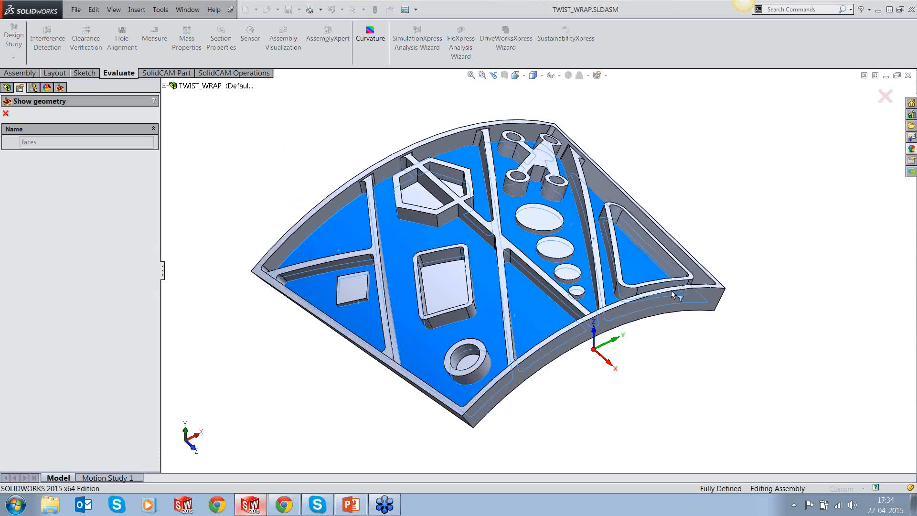
{"action": "middle_click_drag", "start_coordinate": [672, 295], "coordinate": [731, 337]}
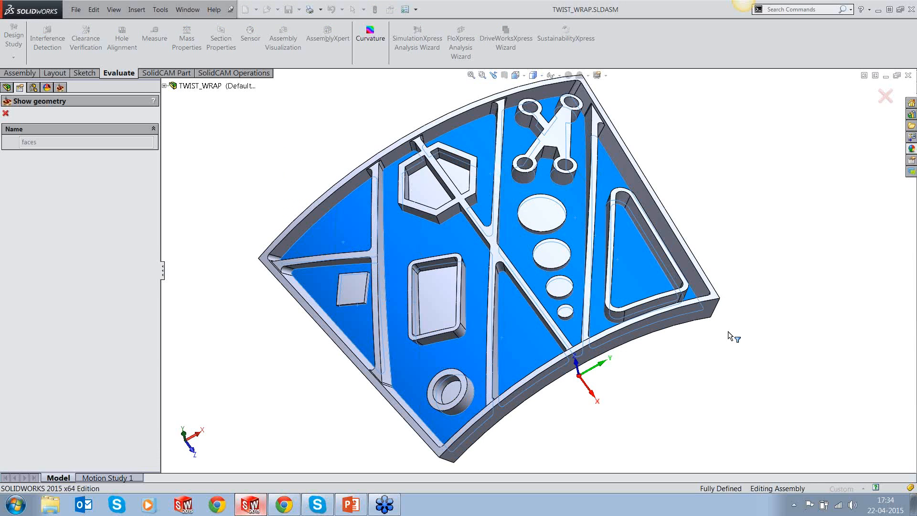
{"action": "left_click", "coordinate": [5, 113]}
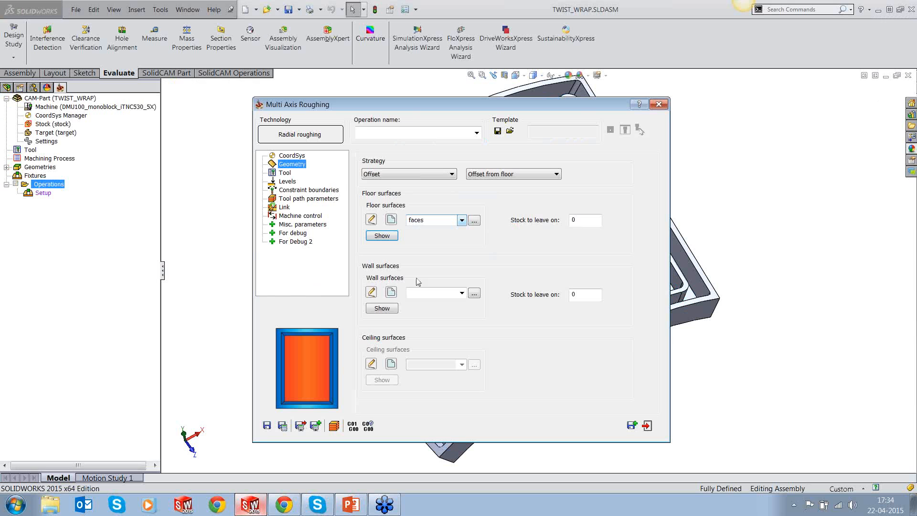
Assign the geometry "faces1" as the wall surfaces and preview it on the model.
{"action": "left_click", "coordinate": [462, 293]}
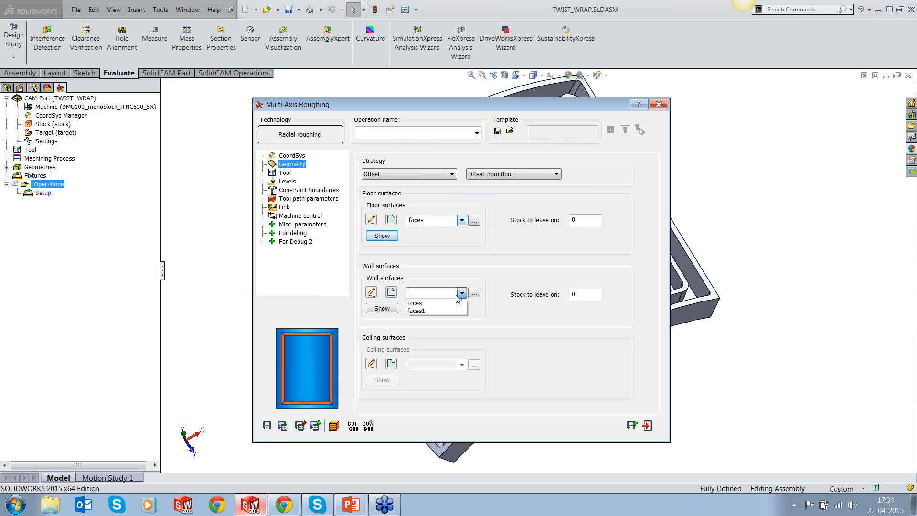
{"action": "left_click", "coordinate": [428, 310]}
{"action": "left_click", "coordinate": [387, 308]}
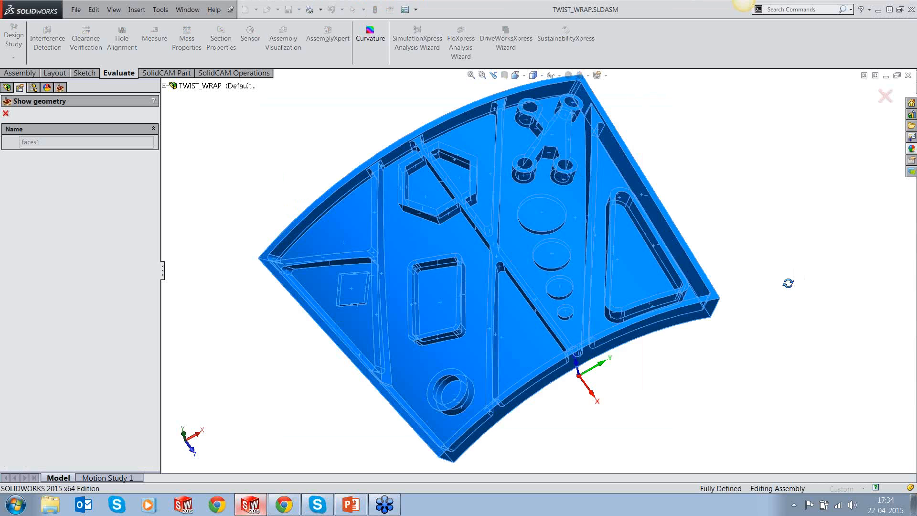
{"action": "middle_click_drag", "start_coordinate": [788, 283], "coordinate": [795, 263]}
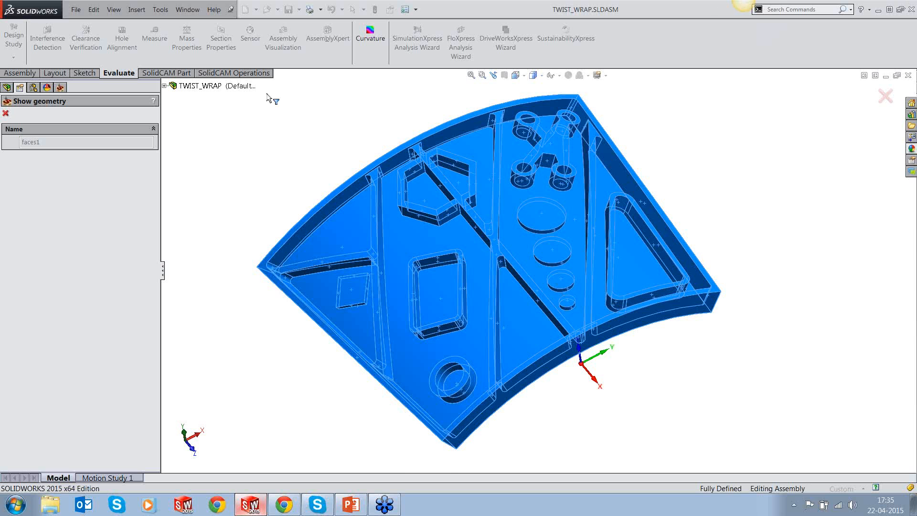
{"action": "left_click", "coordinate": [5, 113]}
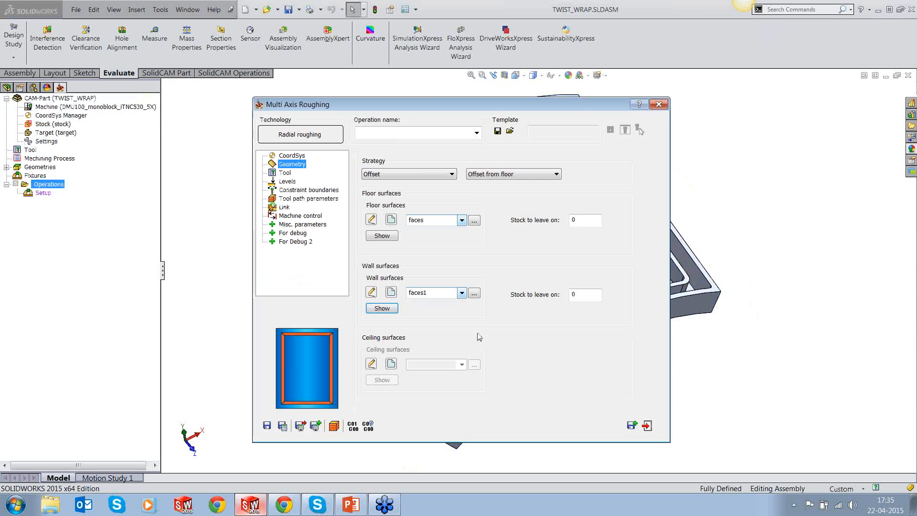
Set the stock to leave to 0.5 on both the floor surfaces and the wall surfaces.
{"action": "left_click", "coordinate": [592, 224]}
{"action": "type", "text": ".5"}
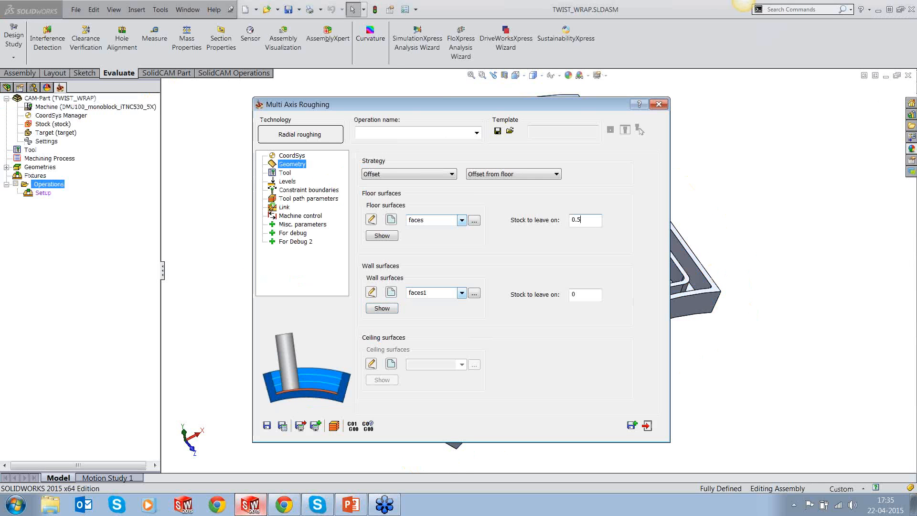
{"action": "key", "text": "Tab"}
{"action": "type", "text": "0.5"}
Preview the 12 mm bull nose tool with its holder and select it for the roughing operation.
{"action": "left_click", "coordinate": [285, 173]}
{"action": "left_click", "coordinate": [429, 304]}
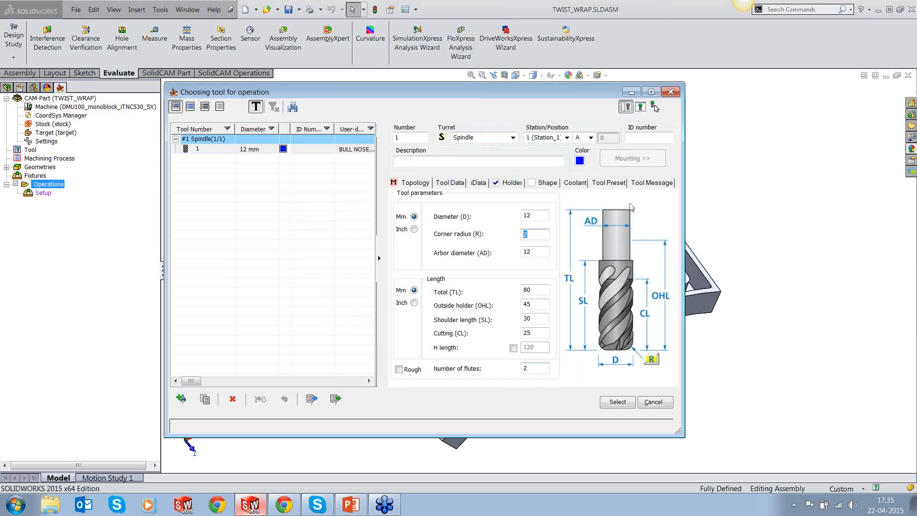
{"action": "left_click", "coordinate": [641, 107]}
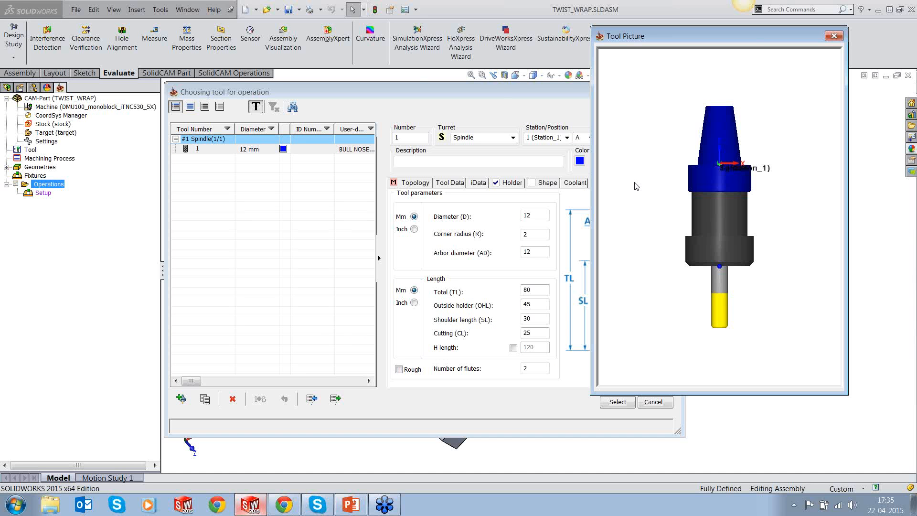
{"action": "left_click", "coordinate": [833, 35]}
{"action": "left_click", "coordinate": [617, 402]}
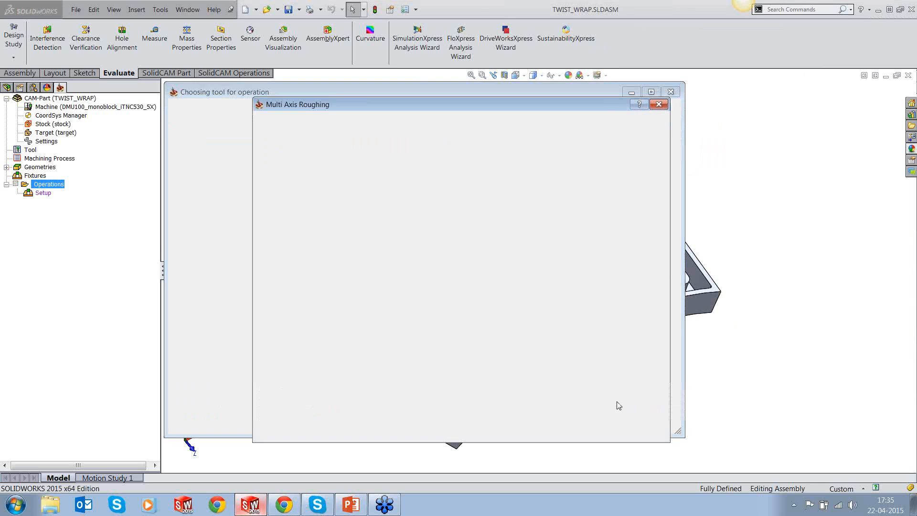
Set the operation's entry safety distance to 5 and its retract distance to 50.
{"action": "left_click", "coordinate": [288, 181]}
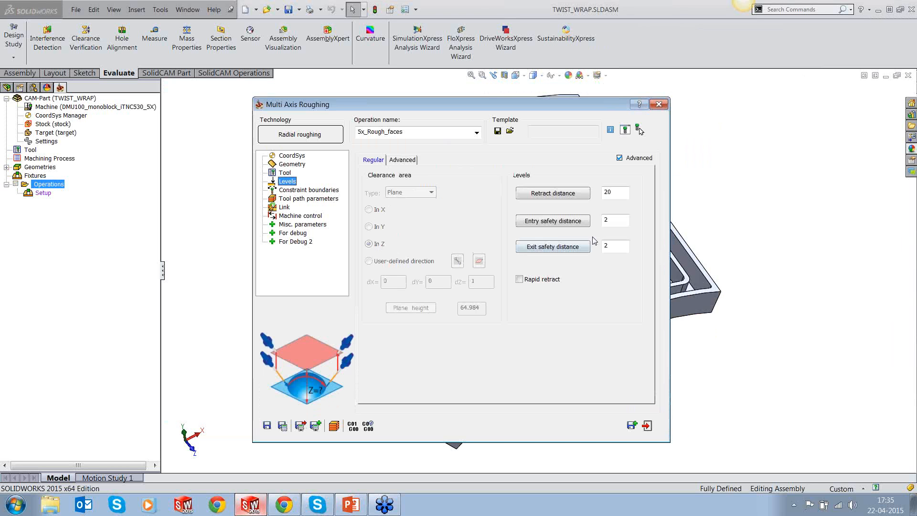
{"action": "double_click", "coordinate": [599, 221]}
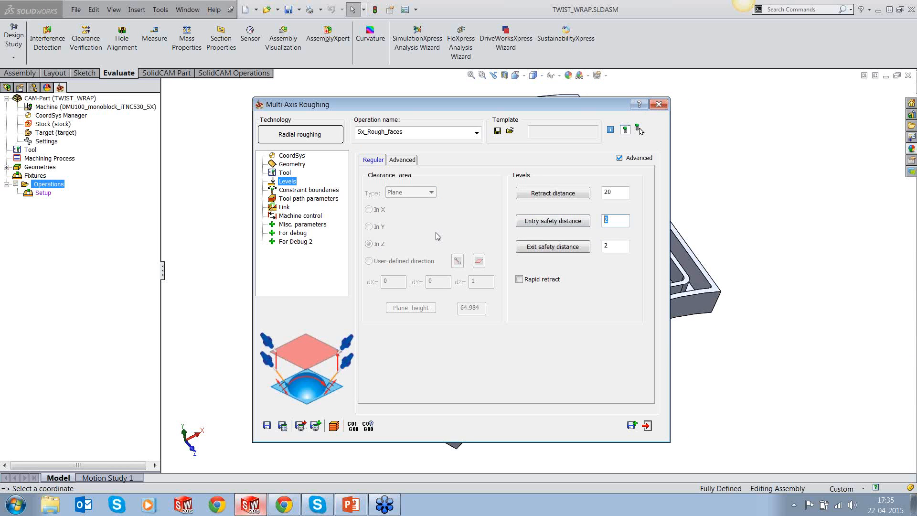
{"action": "type", "text": "3"}
{"action": "key", "text": "BackSpace"}
{"action": "type", "text": "5"}
{"action": "key", "text": "Tab"}
{"action": "key", "text": "Tab"}
{"action": "key", "text": "Tab"}
{"action": "double_click", "coordinate": [613, 195]}
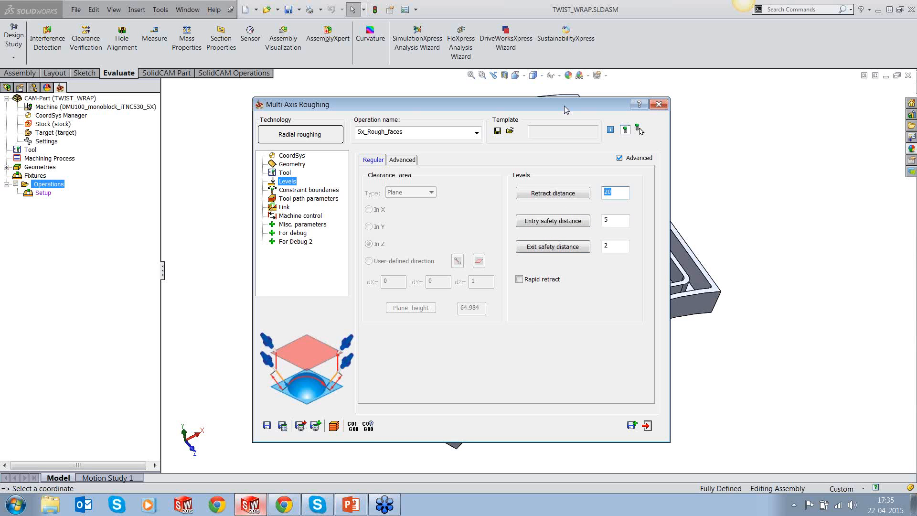
{"action": "left_click_drag", "start_coordinate": [560, 106], "coordinate": [492, 91]}
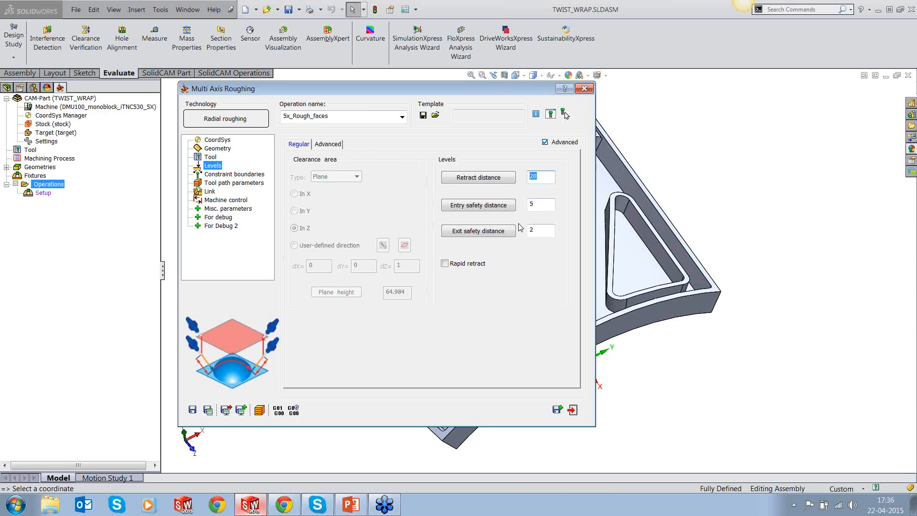
{"action": "type", "text": "50"}
Enable a cut tolerance of 0.1 and set the step down to 8 in the tool path parameters.
{"action": "left_click", "coordinate": [243, 175]}
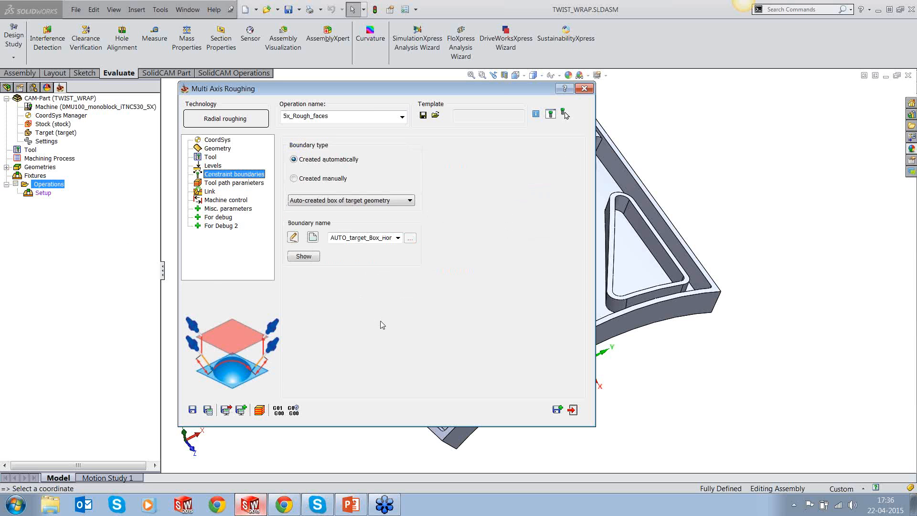
{"action": "left_click", "coordinate": [227, 184]}
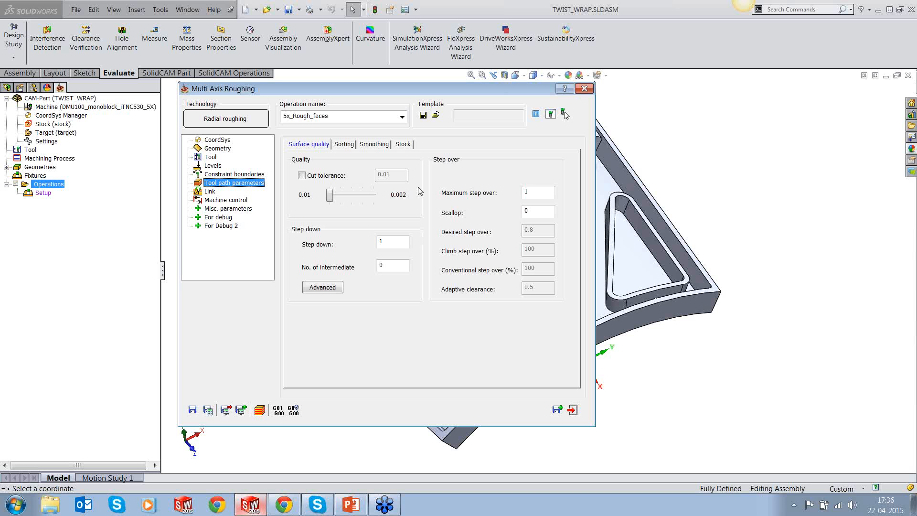
{"action": "left_click", "coordinate": [310, 177]}
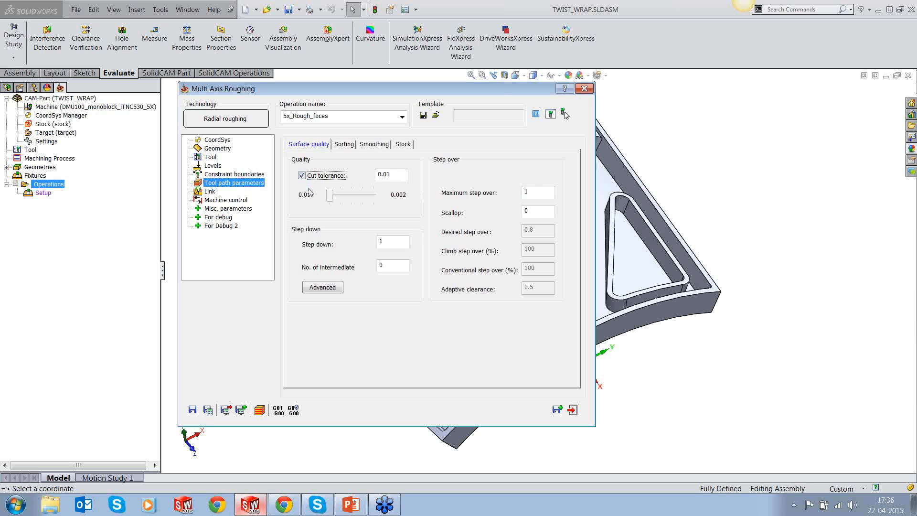
{"action": "key", "text": "Tab"}
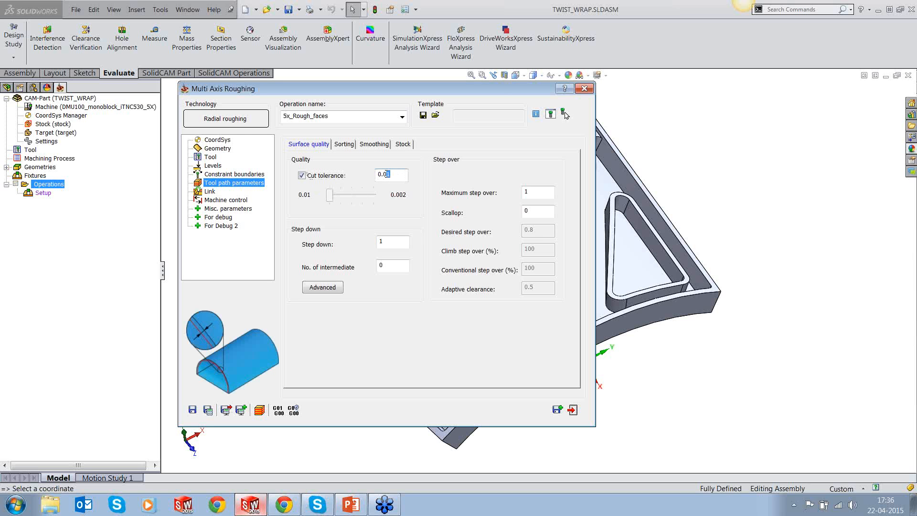
{"action": "type", "text": "0.1"}
{"action": "left_click", "coordinate": [384, 241]}
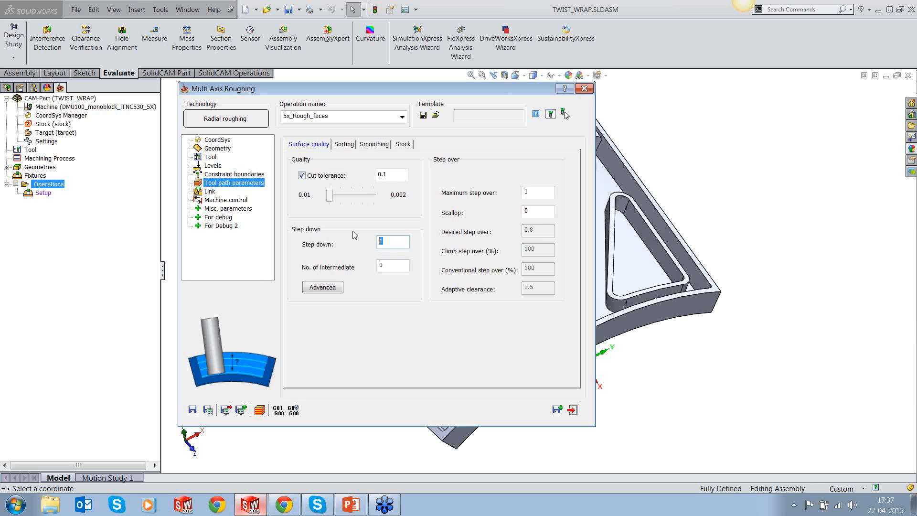
{"action": "type", "text": "8"}
Define the advanced depth step by number of slices, using 2 slices.
{"action": "left_click", "coordinate": [331, 288]}
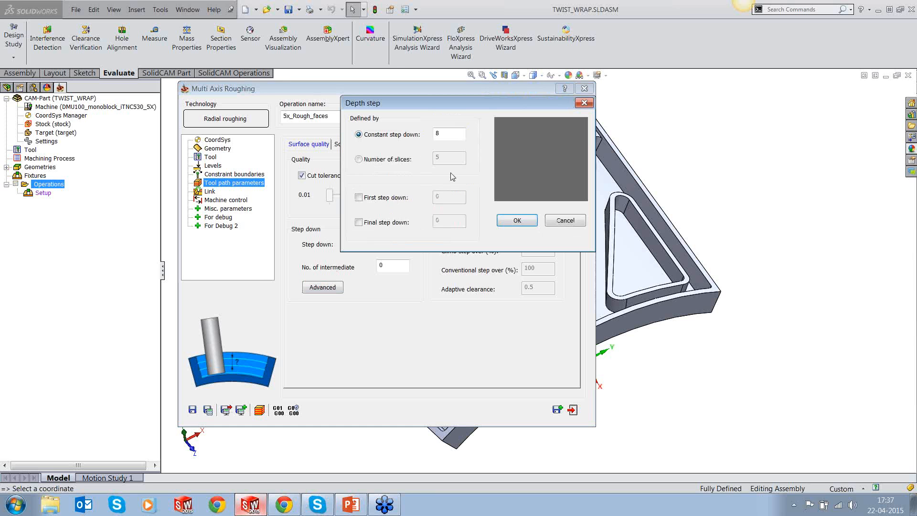
{"action": "left_click", "coordinate": [397, 161]}
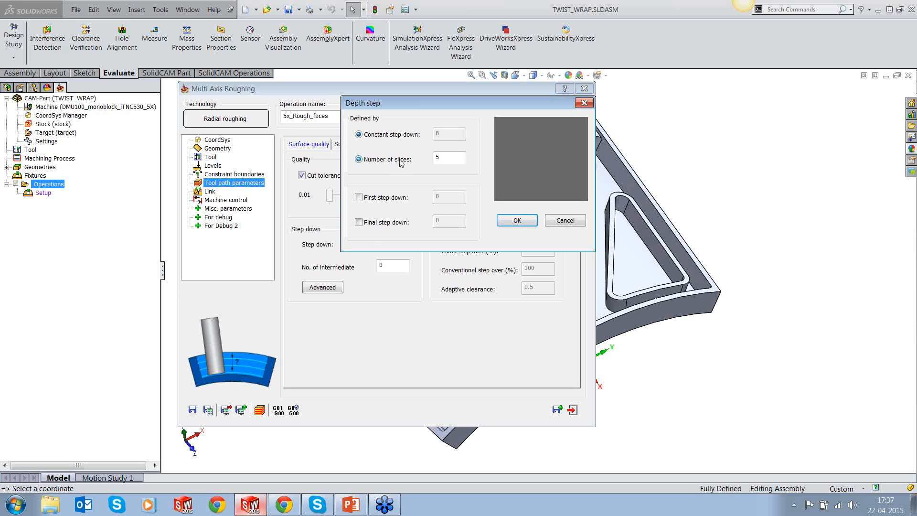
{"action": "left_click", "coordinate": [441, 159]}
{"action": "double_click", "coordinate": [442, 159]}
{"action": "type", "text": "2"}
{"action": "left_click", "coordinate": [518, 220]}
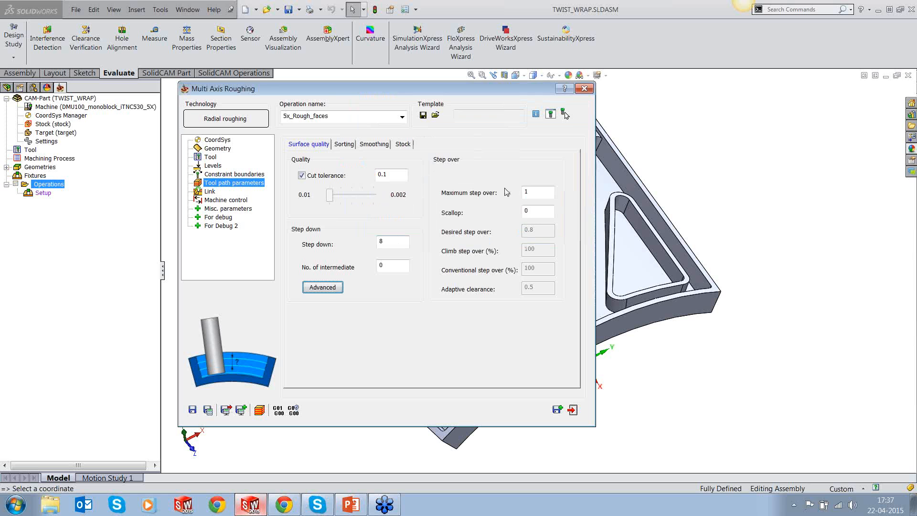
Set the maximum step over to 4 and set the sorting to machine by Regions.
{"action": "left_click", "coordinate": [519, 196]}
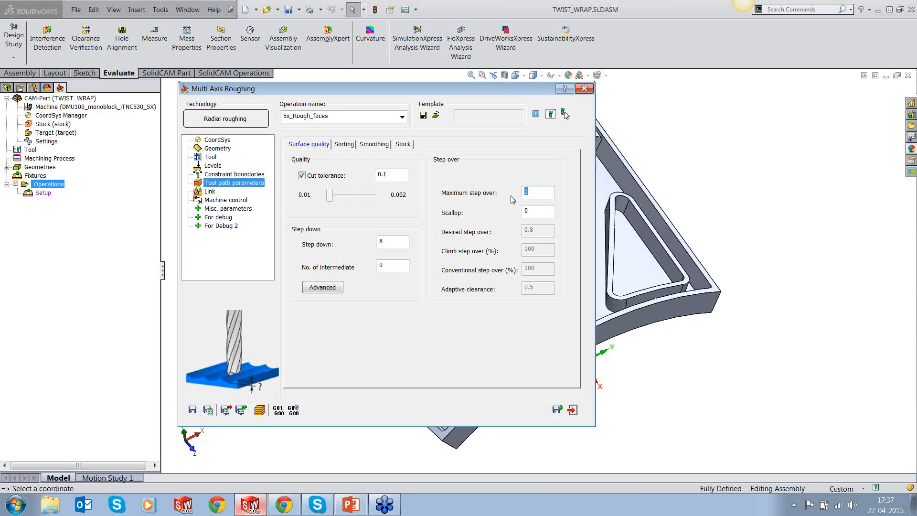
{"action": "type", "text": "4"}
{"action": "left_click", "coordinate": [346, 148]}
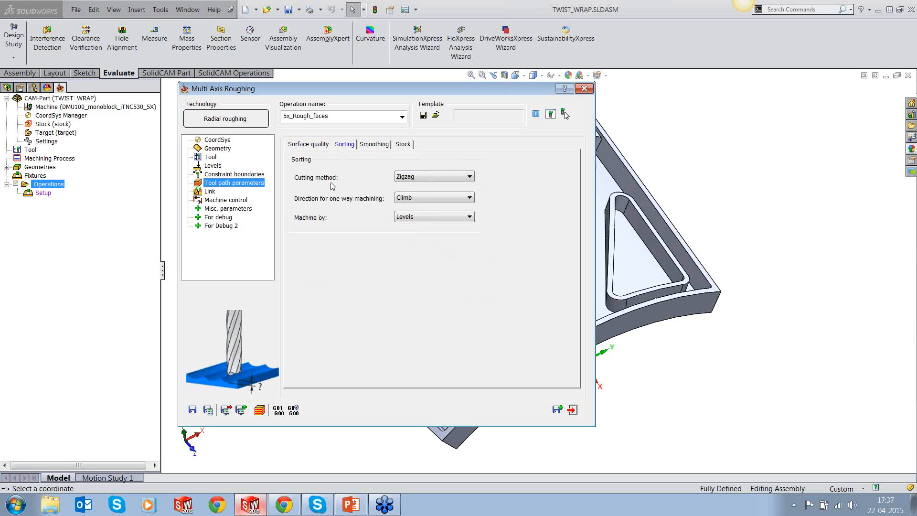
{"action": "left_click", "coordinate": [408, 218]}
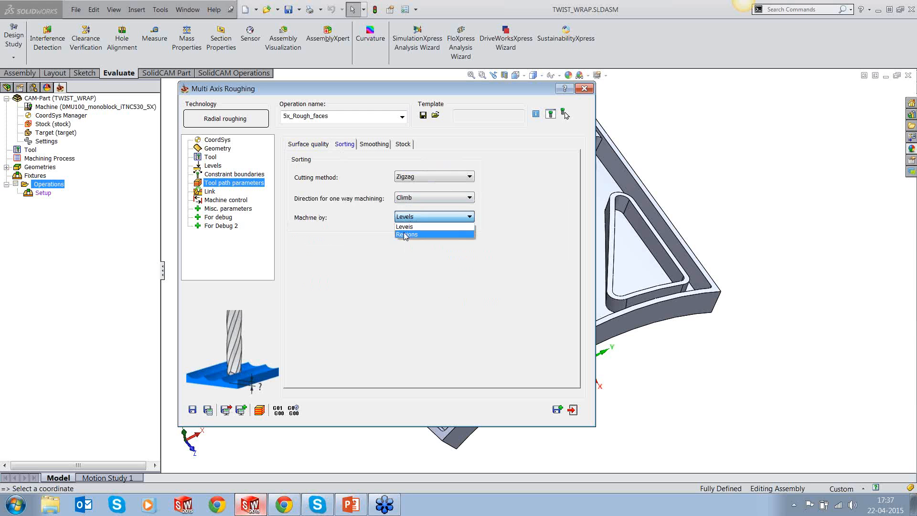
{"action": "left_click", "coordinate": [405, 234]}
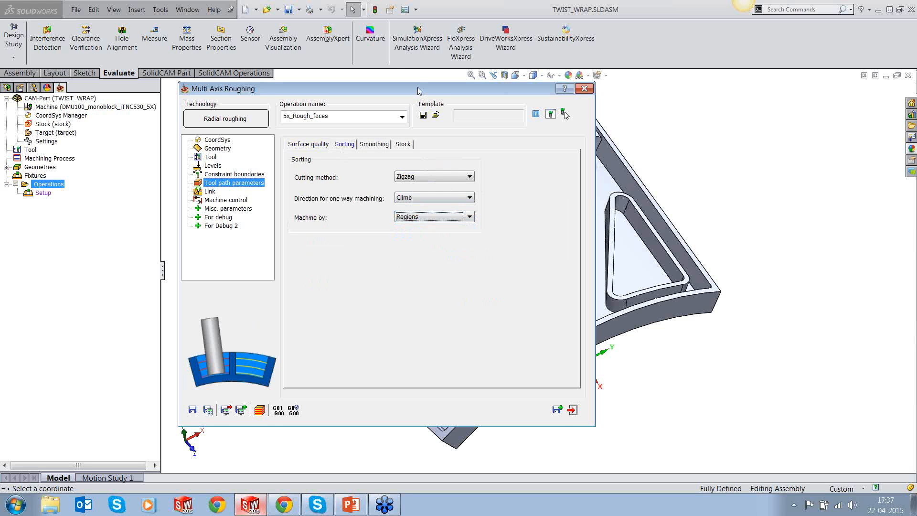
{"action": "left_click_drag", "start_coordinate": [418, 88], "coordinate": [221, 114]}
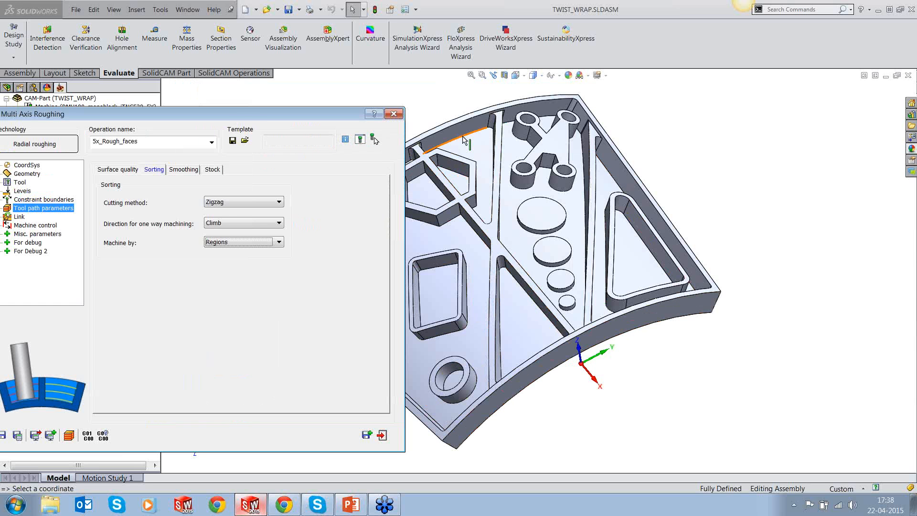
Review the tool path smoothing options and select Auto as the ramp type in the link ramping parameters.
{"action": "left_click_drag", "start_coordinate": [260, 118], "coordinate": [541, 110]}
{"action": "left_click", "coordinate": [464, 161]}
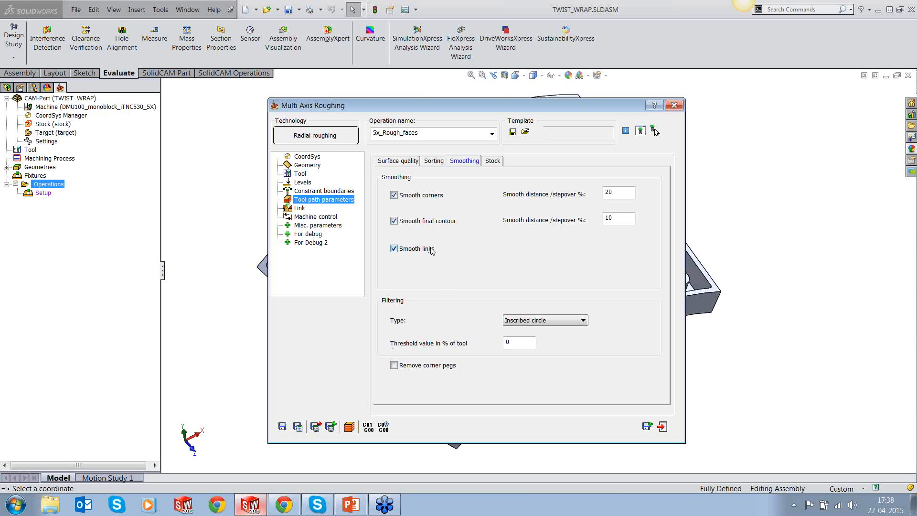
{"action": "left_click", "coordinate": [299, 208]}
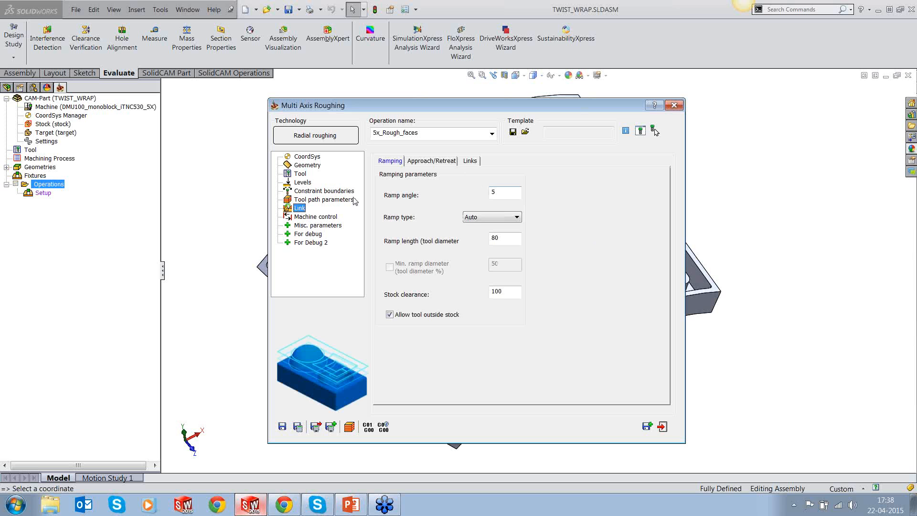
{"action": "left_click", "coordinate": [517, 218]}
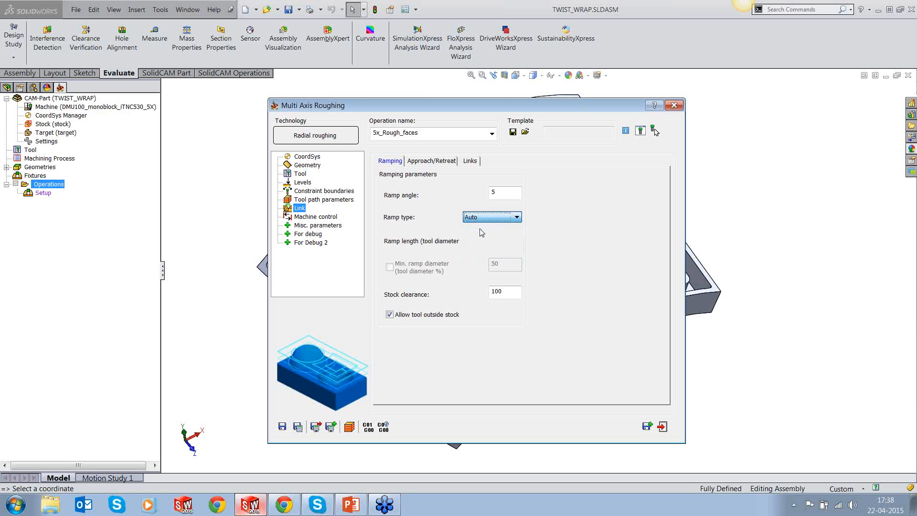
{"action": "left_click", "coordinate": [481, 228]}
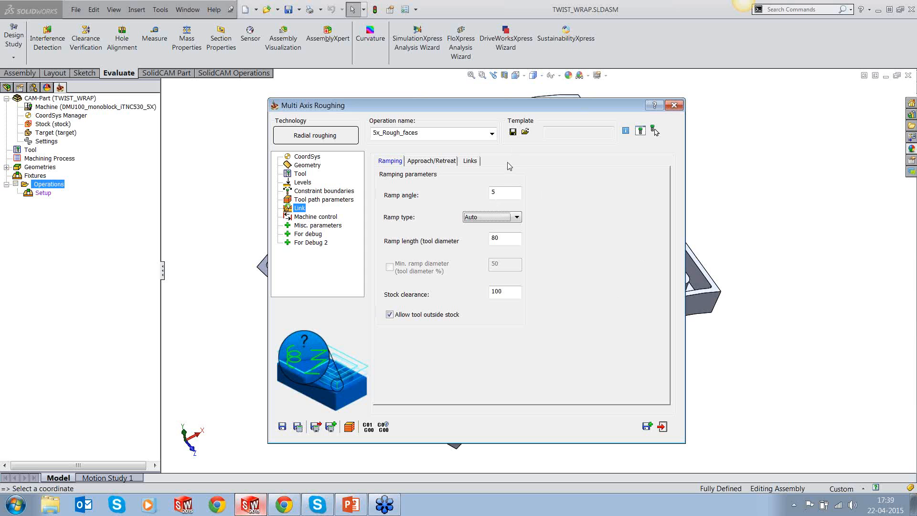
{"action": "double_click", "coordinate": [493, 192]}
{"action": "double_click", "coordinate": [503, 239]}
Set the first entry of the approach to use a ramp.
{"action": "left_click", "coordinate": [420, 163]}
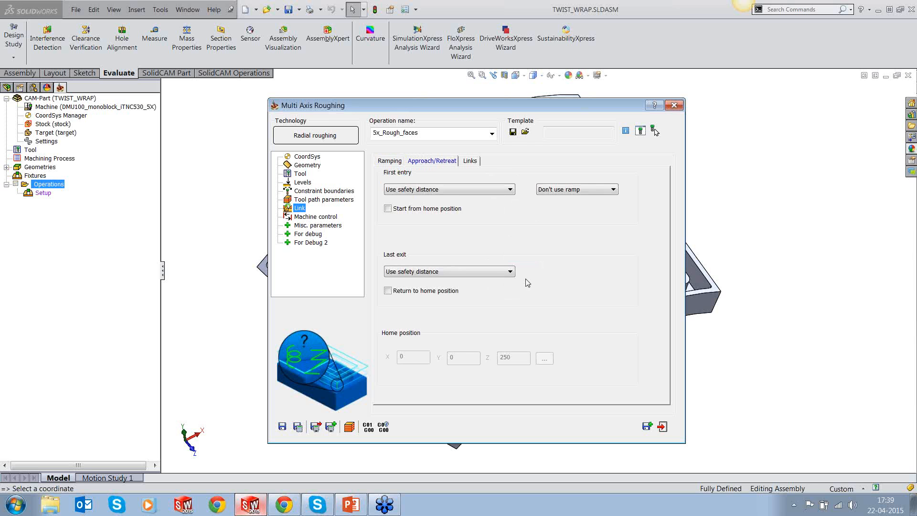
{"action": "left_click", "coordinate": [578, 189]}
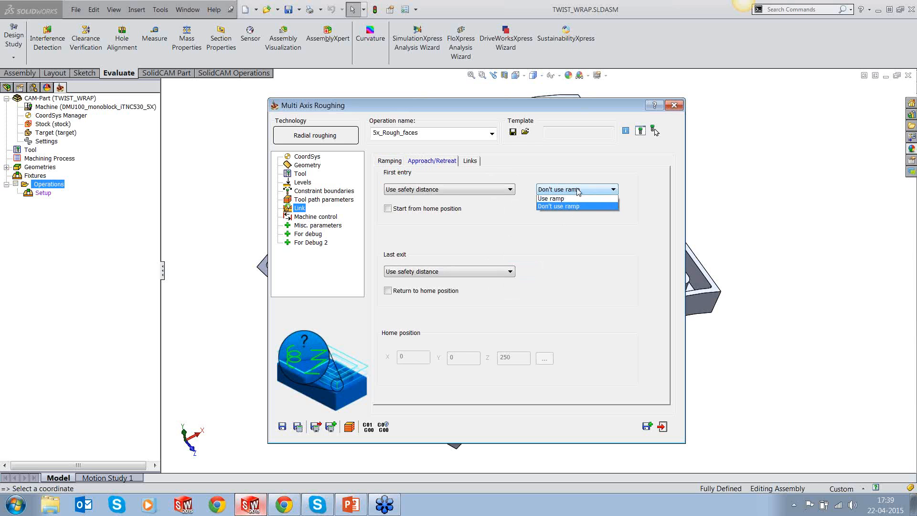
{"action": "left_click", "coordinate": [574, 203]}
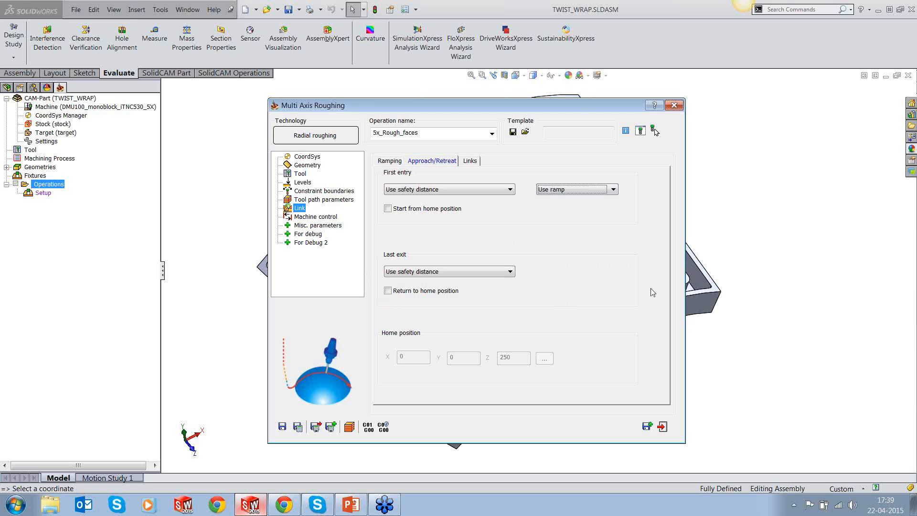
Set the area links both within a group and between groups to use a ramp.
{"action": "left_click", "coordinate": [464, 163]}
{"action": "left_click", "coordinate": [607, 192]}
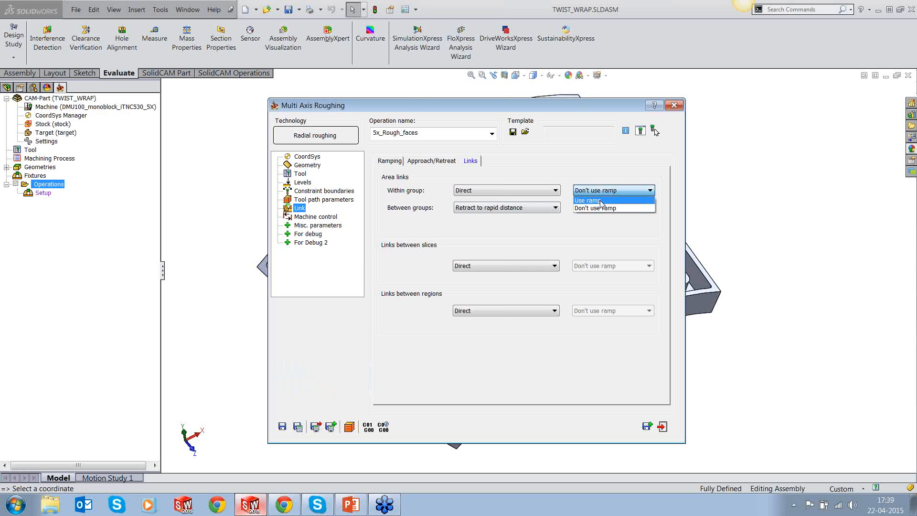
{"action": "left_click", "coordinate": [600, 201]}
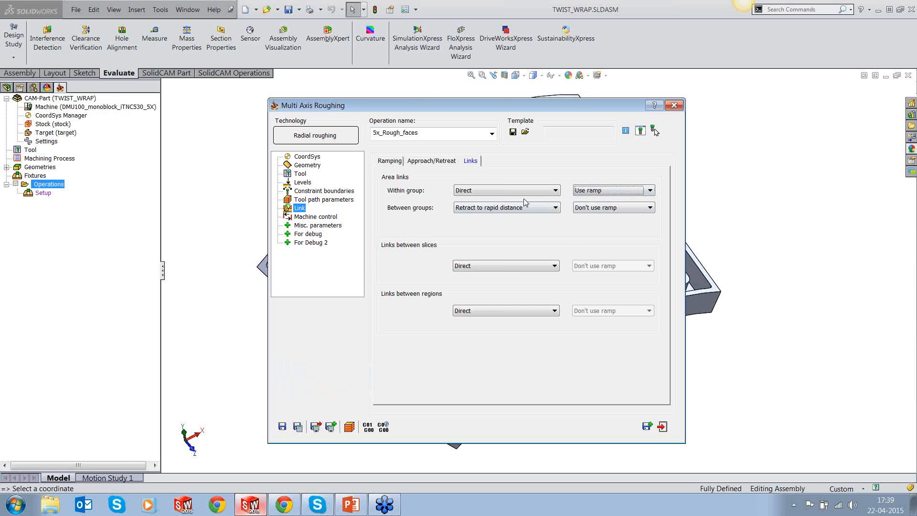
{"action": "left_click", "coordinate": [596, 209]}
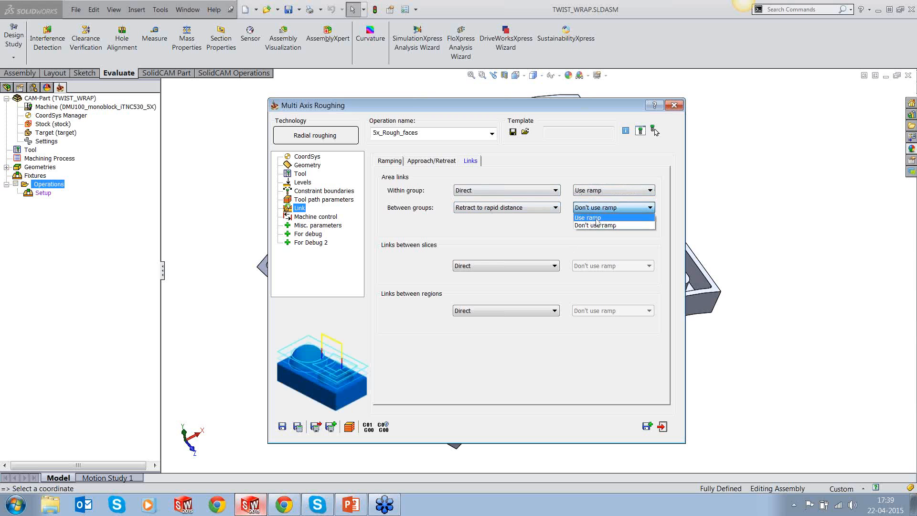
{"action": "left_click", "coordinate": [597, 218]}
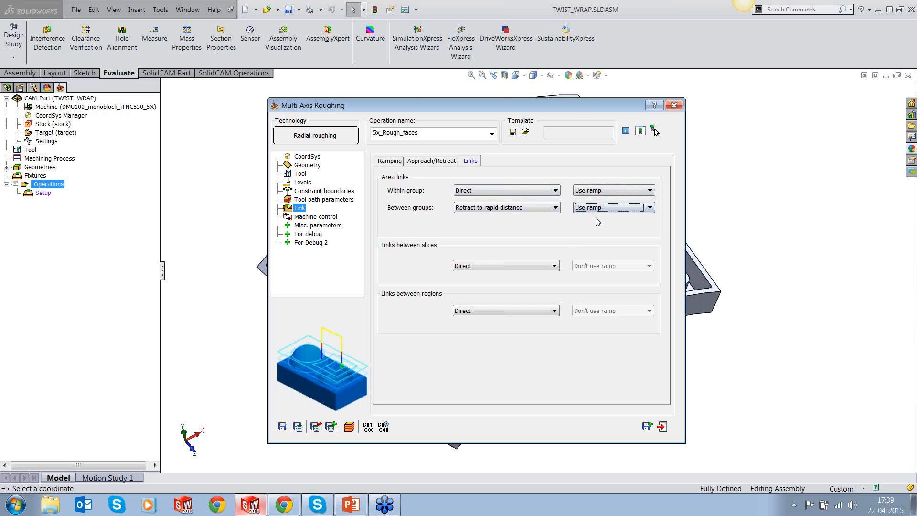
Set the links between slices to Retract to rapid distance with Use ramp.
{"action": "left_click", "coordinate": [528, 266]}
{"action": "left_click", "coordinate": [487, 312]}
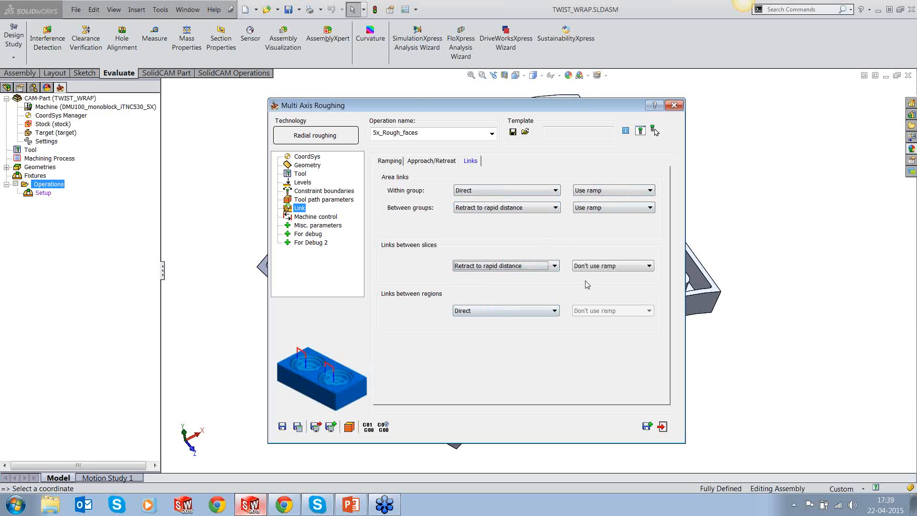
{"action": "left_click", "coordinate": [601, 269]}
{"action": "left_click", "coordinate": [597, 276]}
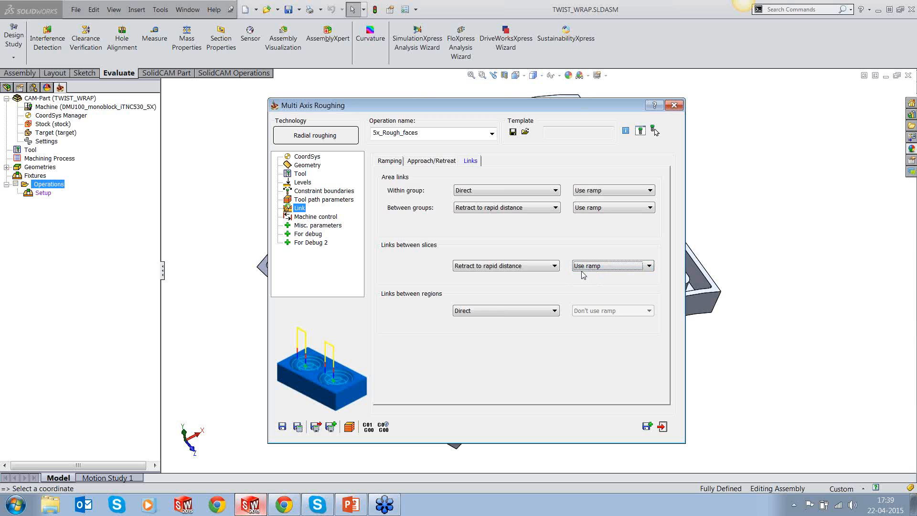
Set the links between regions to Retract to rapid distance with Use ramp.
{"action": "left_click", "coordinate": [490, 309]}
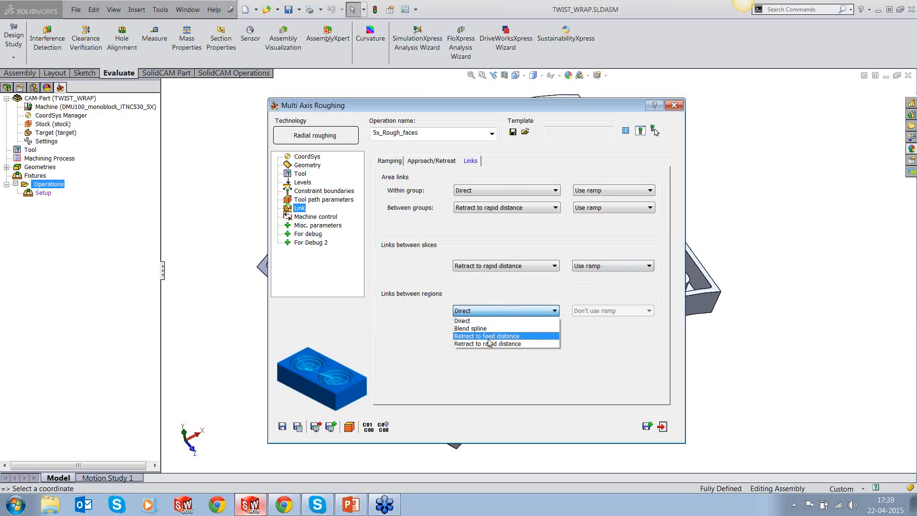
{"action": "left_click", "coordinate": [489, 342]}
{"action": "left_click", "coordinate": [605, 311]}
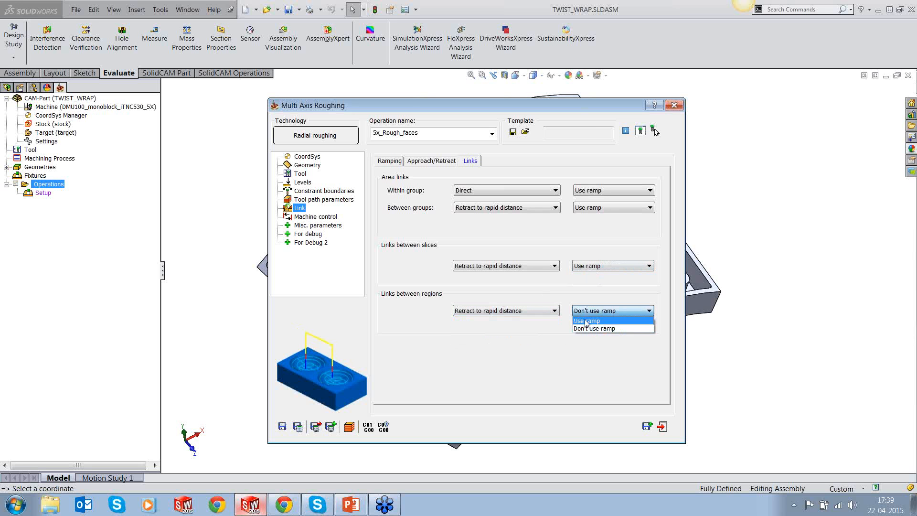
{"action": "left_click", "coordinate": [587, 322]}
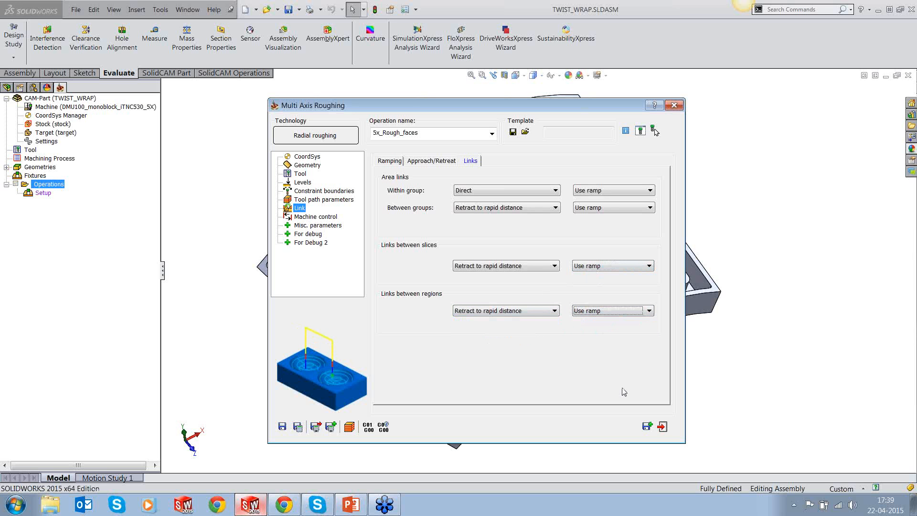
Check the machine control, miscellaneous and geometry settings, and save and close the roughing operation.
{"action": "left_click", "coordinate": [311, 219]}
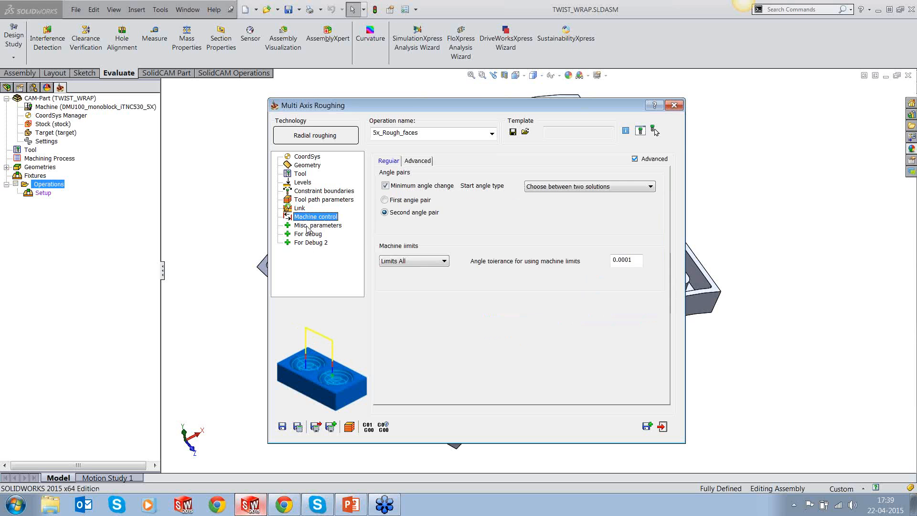
{"action": "left_click", "coordinate": [325, 225]}
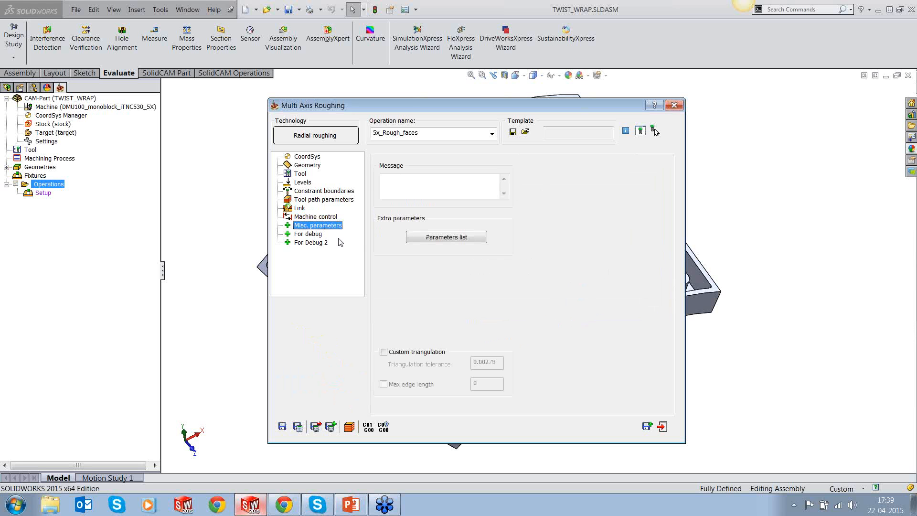
{"action": "left_click", "coordinate": [308, 166]}
{"action": "left_click", "coordinate": [282, 426]}
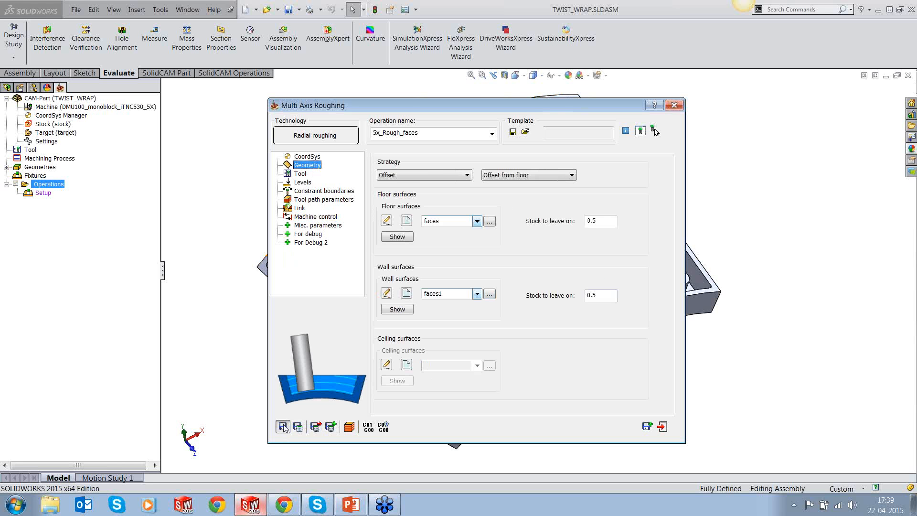
{"action": "left_click", "coordinate": [662, 426]}
Calculate the 5x_Rough_faces operation and display its tool path on the part.
{"action": "right_click", "coordinate": [111, 213]}
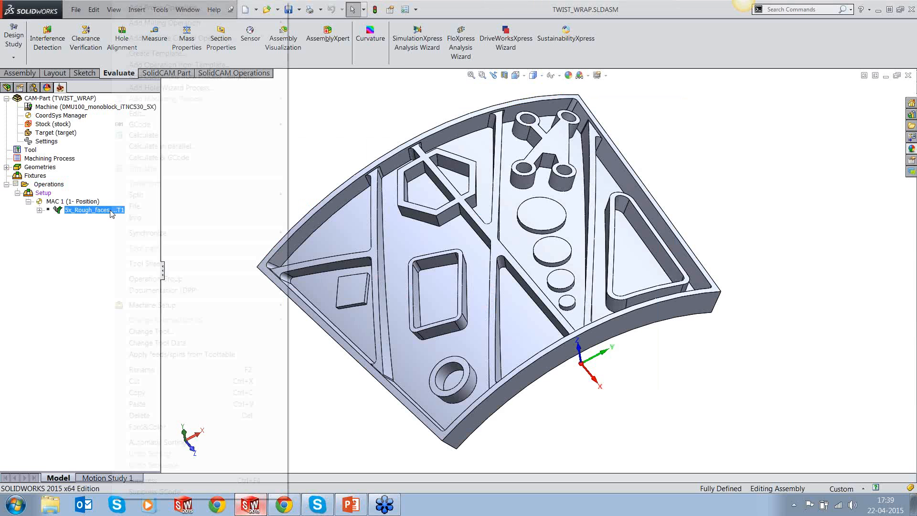
{"action": "left_click", "coordinate": [218, 135]}
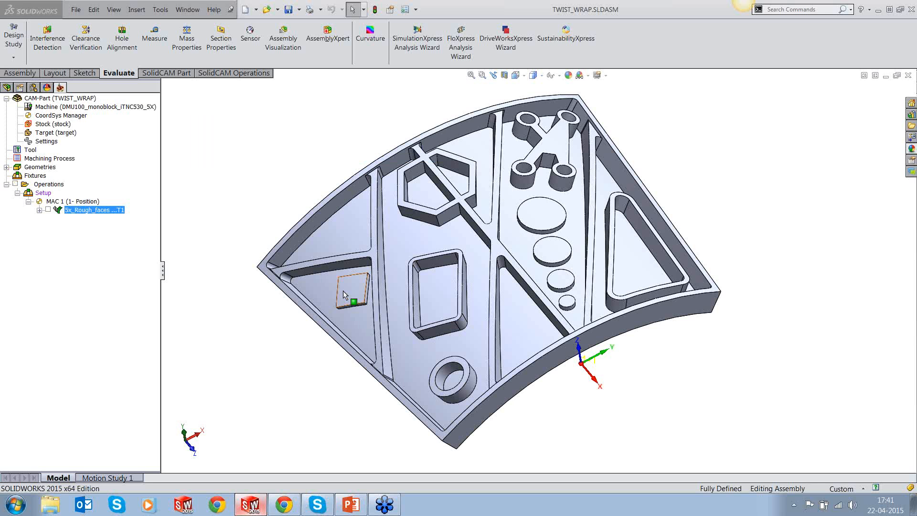
{"action": "left_click", "coordinate": [48, 210]}
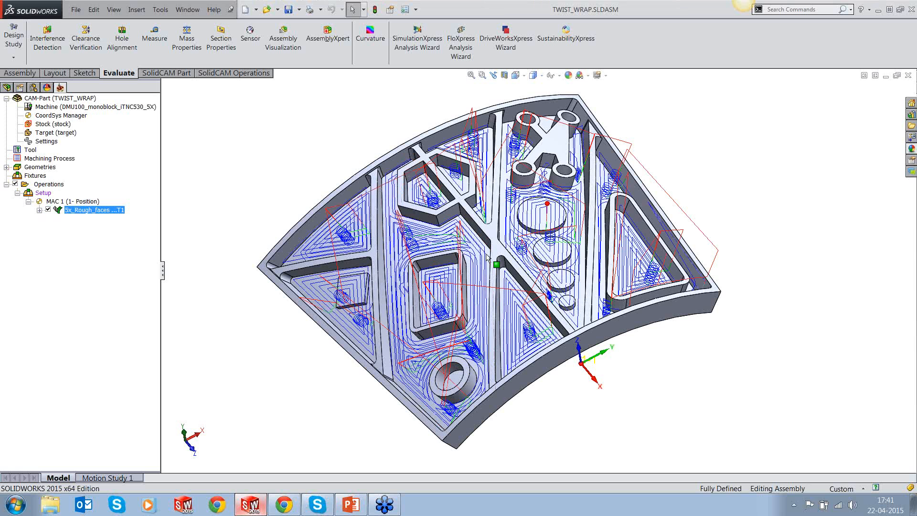
Examine the calculated tool path, close up at the ramp entries in the triangular pocket and across the whole part.
{"action": "middle_click_drag", "start_coordinate": [488, 259], "coordinate": [603, 323]}
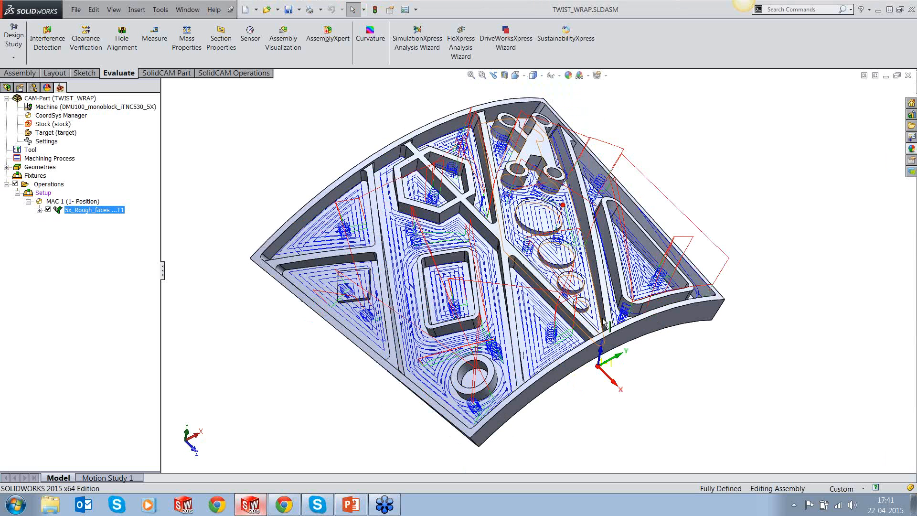
{"action": "scroll", "coordinate": [551, 326], "scroll_direction": "down", "scroll_amount": 5}
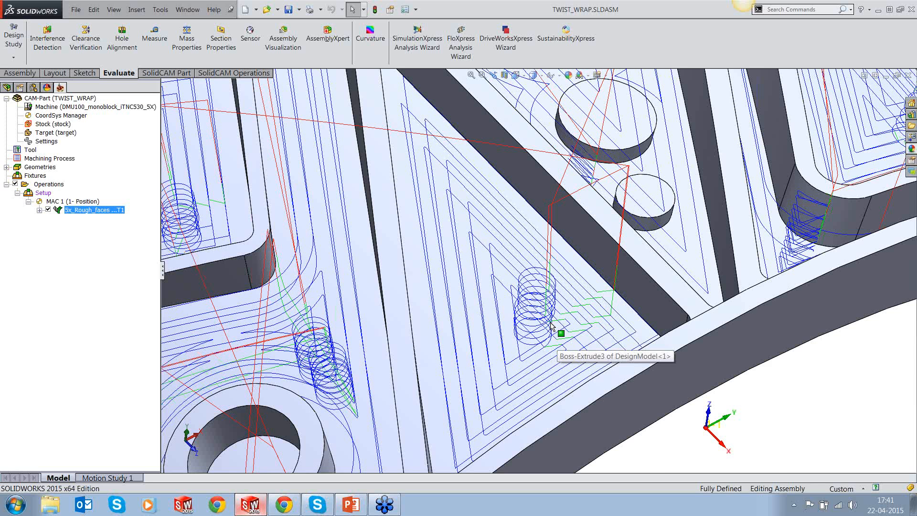
{"action": "middle_click_drag", "start_coordinate": [551, 327], "coordinate": [605, 295]}
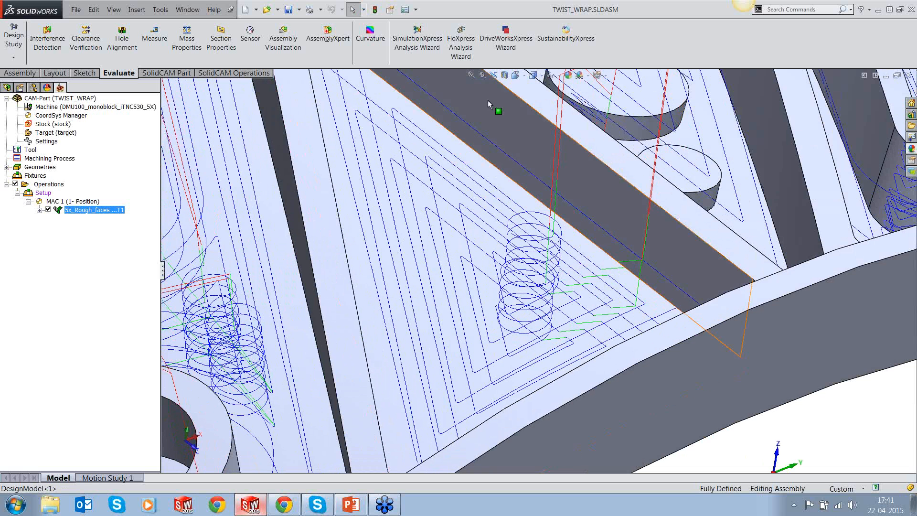
{"action": "left_click", "coordinate": [471, 76]}
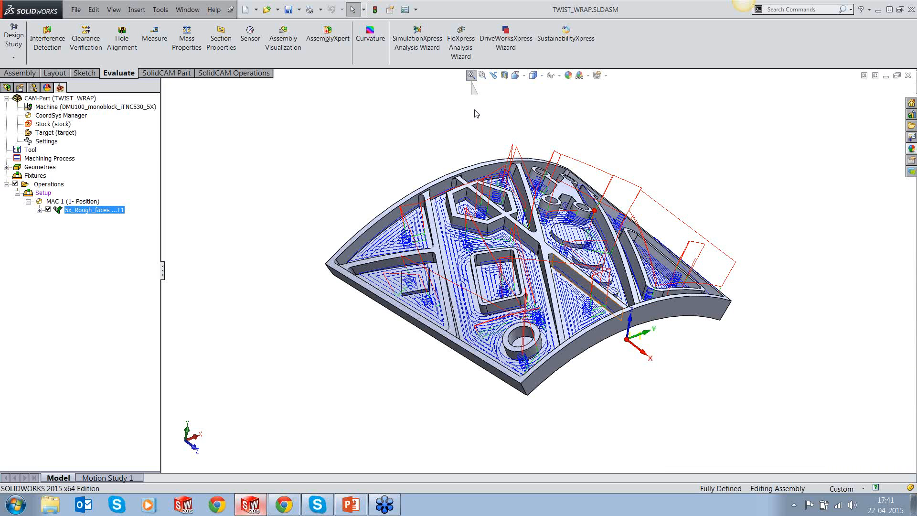
{"action": "middle_click_drag", "start_coordinate": [475, 113], "coordinate": [537, 253]}
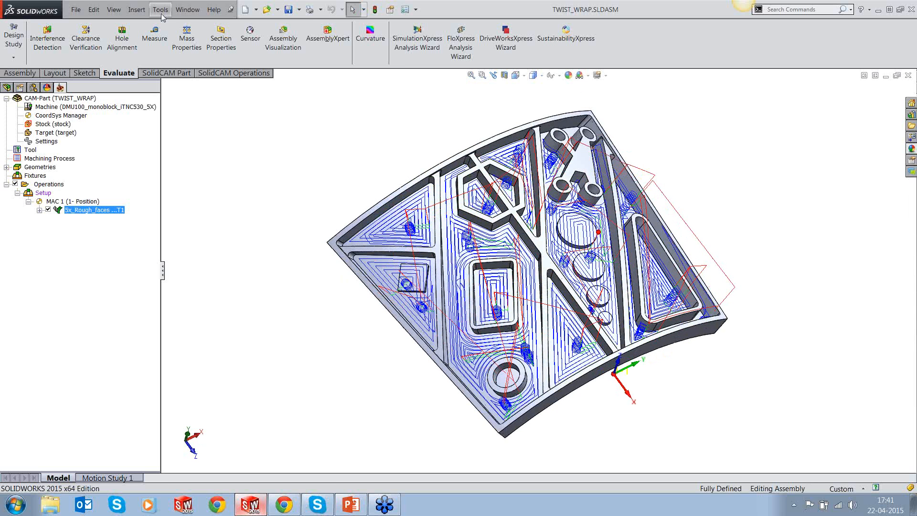
Open the machine simulation for the 5x_Rough_faces operation.
{"action": "left_click", "coordinate": [162, 14]}
{"action": "right_click", "coordinate": [99, 210]}
{"action": "left_click", "coordinate": [106, 219]}
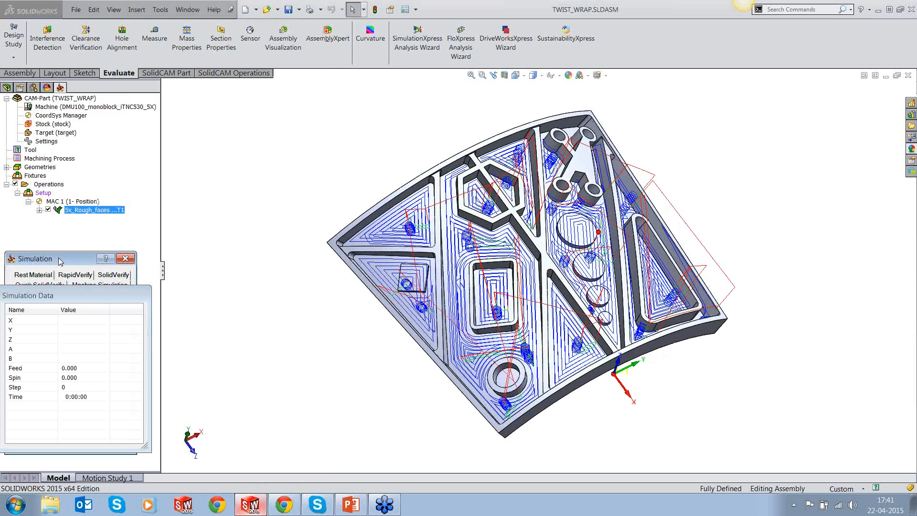
{"action": "left_click_drag", "start_coordinate": [60, 259], "coordinate": [117, 69]}
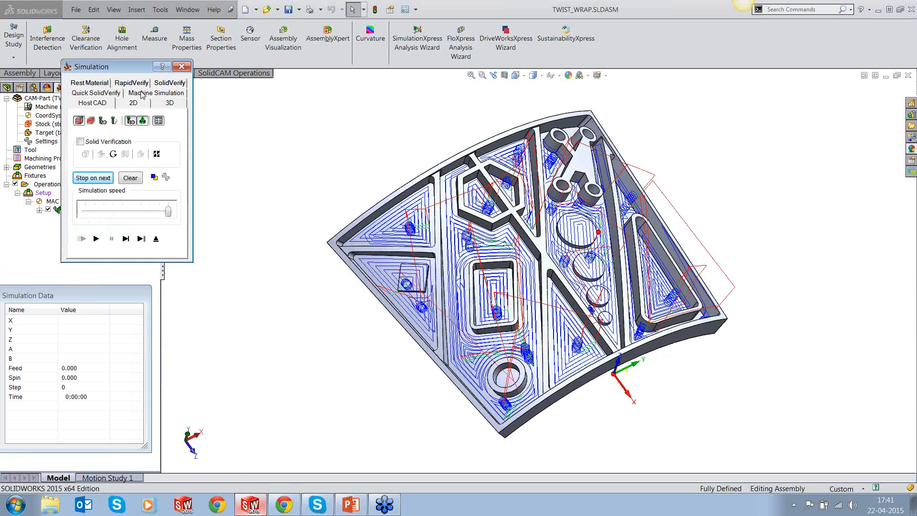
{"action": "left_click", "coordinate": [142, 93]}
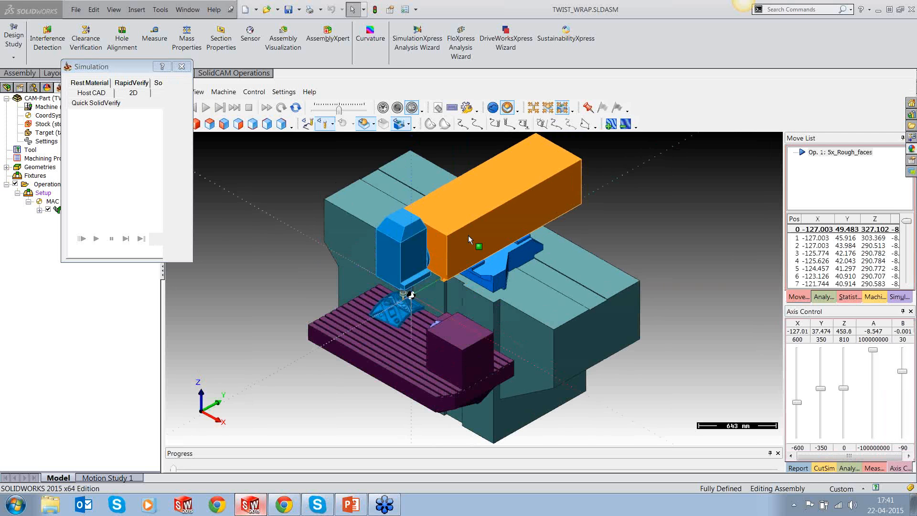
Play the machine simulation of the roughing operation with a close view of the tool and the part.
{"action": "middle_click_drag", "start_coordinate": [390, 348], "coordinate": [537, 344]}
{"action": "scroll", "coordinate": [306, 372], "scroll_direction": "down", "scroll_amount": 3}
{"action": "scroll", "coordinate": [266, 369], "scroll_direction": "up", "scroll_amount": 3}
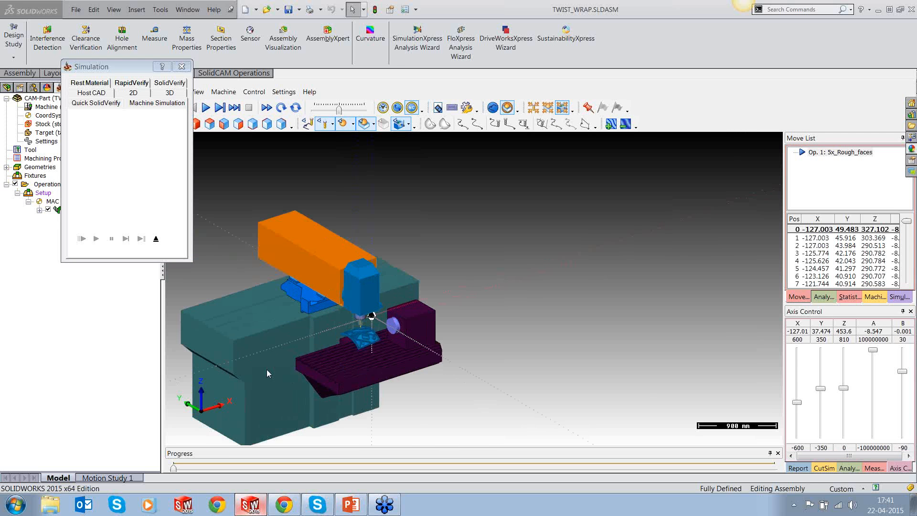
{"action": "scroll", "coordinate": [333, 315], "scroll_direction": "up", "scroll_amount": 2}
{"action": "scroll", "coordinate": [444, 322], "scroll_direction": "up", "scroll_amount": 1}
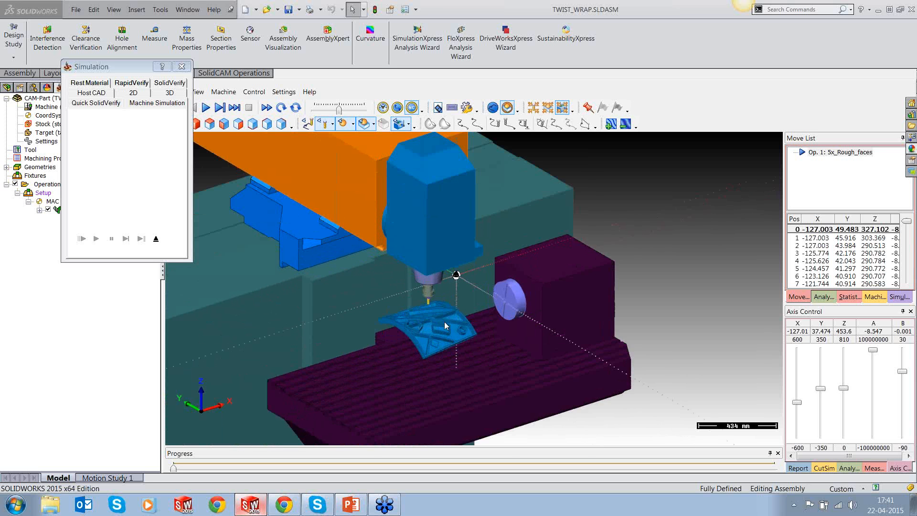
{"action": "scroll", "coordinate": [445, 321], "scroll_direction": "up", "scroll_amount": 2}
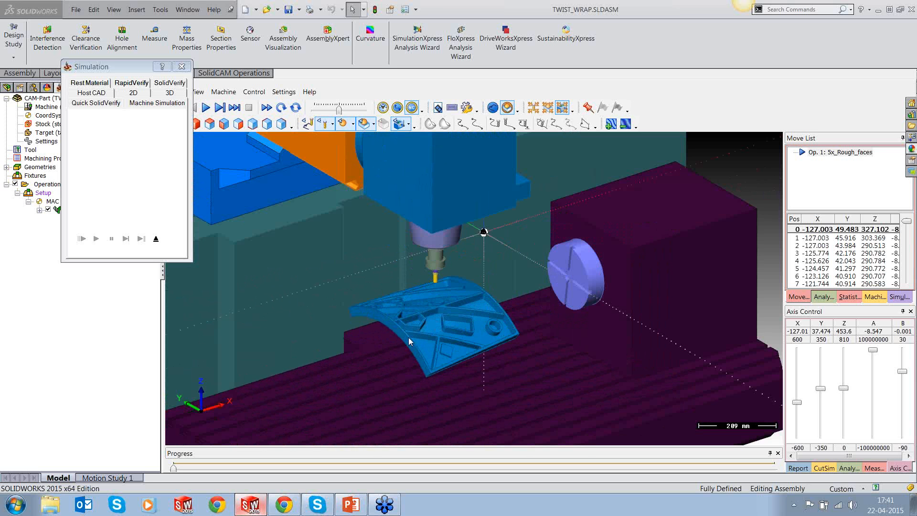
{"action": "scroll", "coordinate": [409, 337], "scroll_direction": "up", "scroll_amount": 2}
{"action": "left_click", "coordinate": [123, 74]}
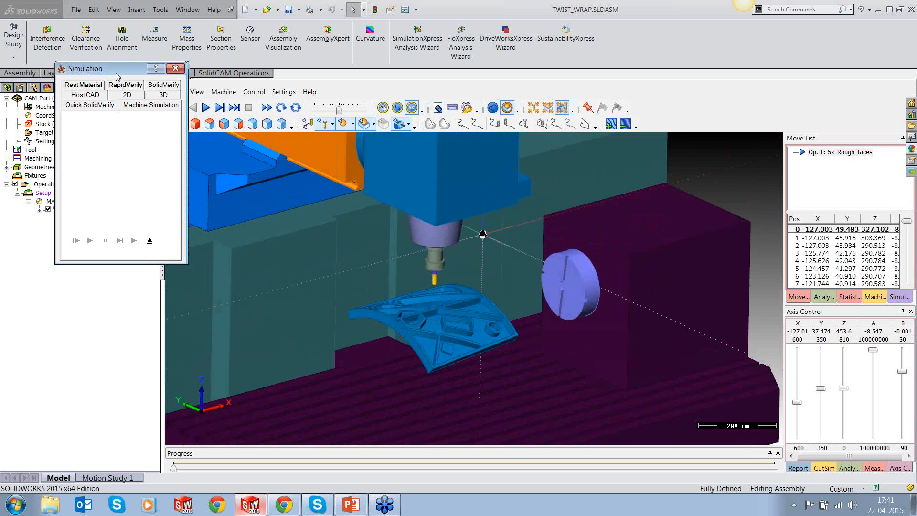
{"action": "left_click_drag", "start_coordinate": [122, 74], "coordinate": [100, 78]}
{"action": "left_click", "coordinate": [205, 107]}
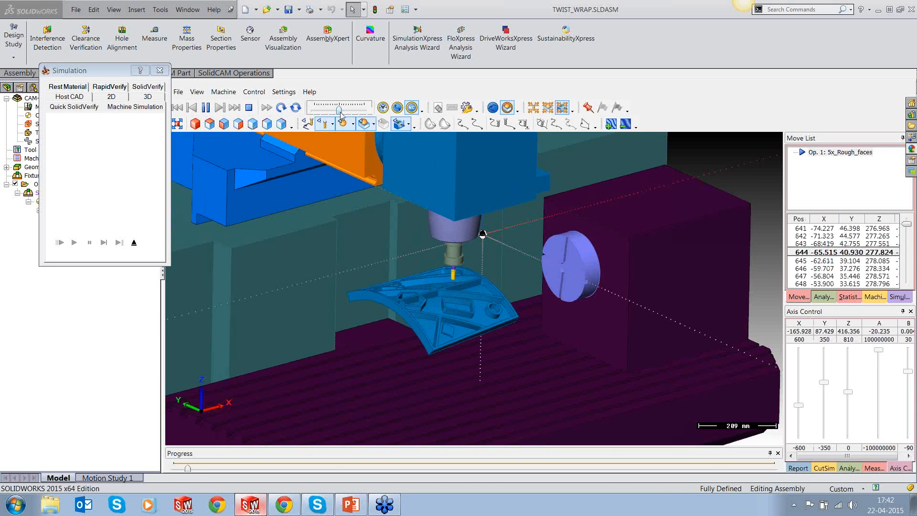
Play the machine simulation of the roughing operation at reduced speed, stop it and close the simulation.
{"action": "left_click_drag", "start_coordinate": [340, 111], "coordinate": [336, 112]}
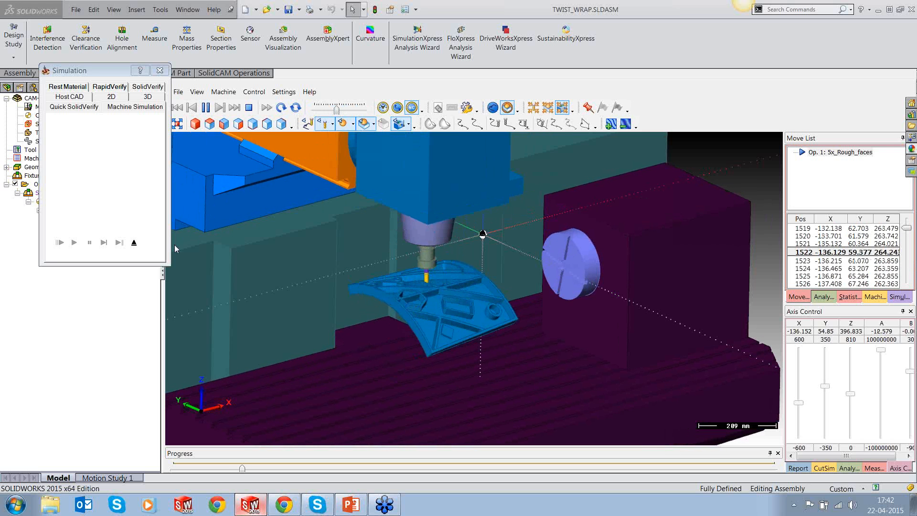
{"action": "left_click", "coordinate": [206, 107]}
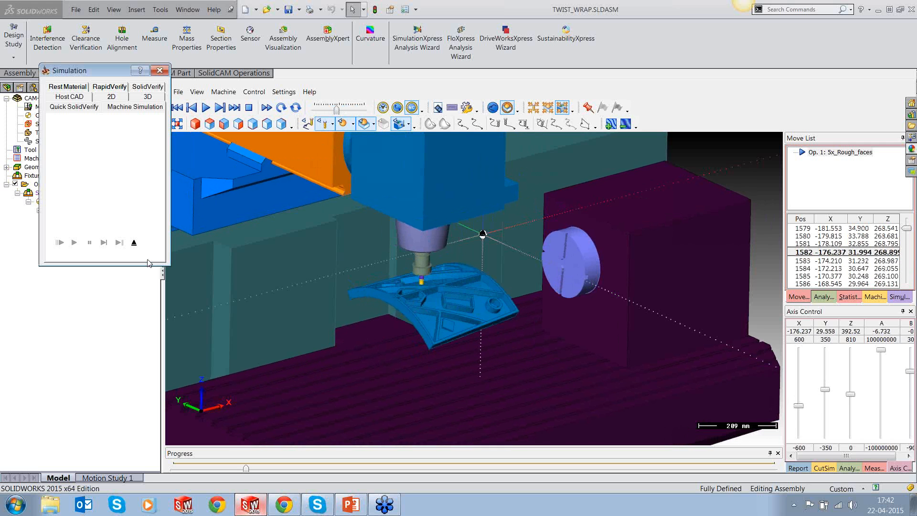
{"action": "left_click", "coordinate": [134, 242]}
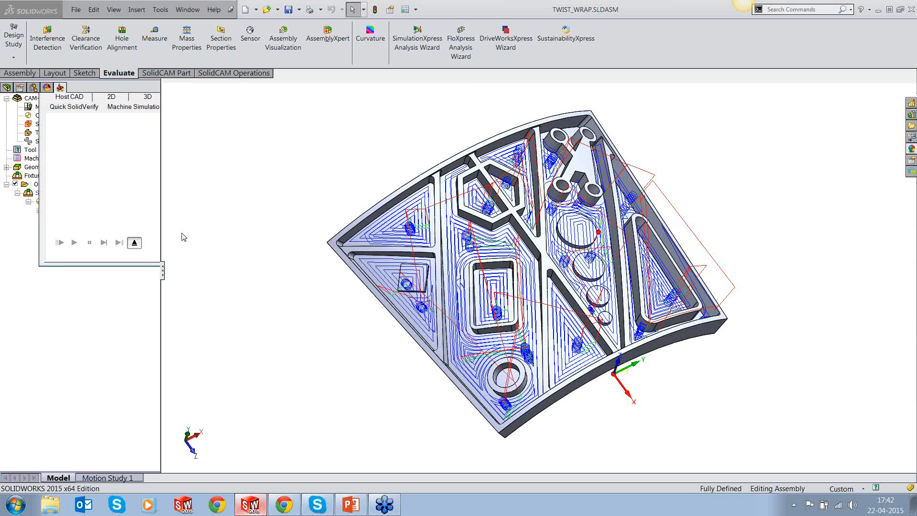
Run the solid material-removal simulation of the roughing operation on the stock at a reduced simulation speed and close it.
{"action": "right_click", "coordinate": [114, 210]}
{"action": "left_click", "coordinate": [143, 169]}
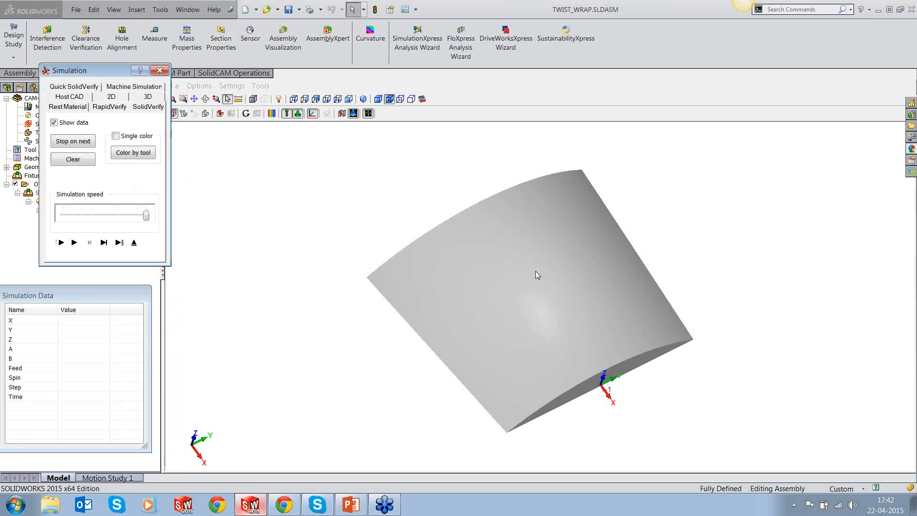
{"action": "middle_click_drag", "start_coordinate": [535, 271], "coordinate": [467, 307]}
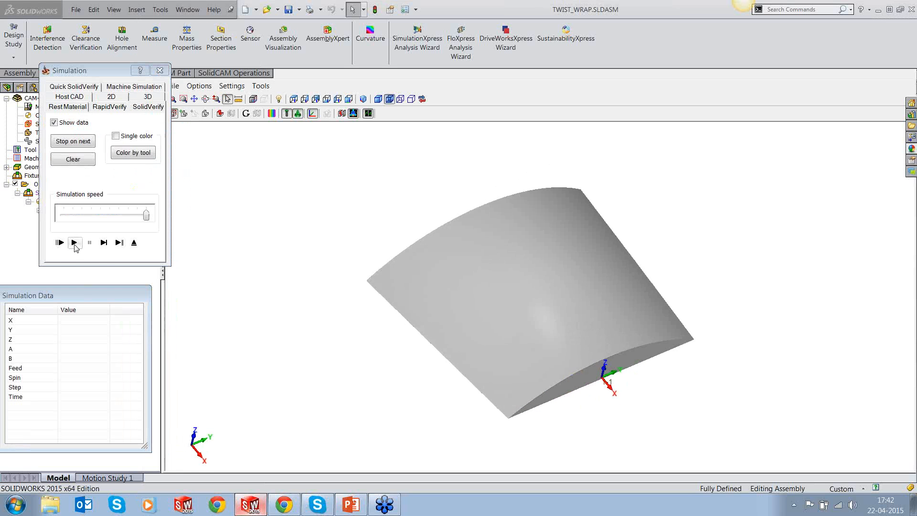
{"action": "left_click", "coordinate": [99, 212]}
{"action": "left_click", "coordinate": [99, 212]}
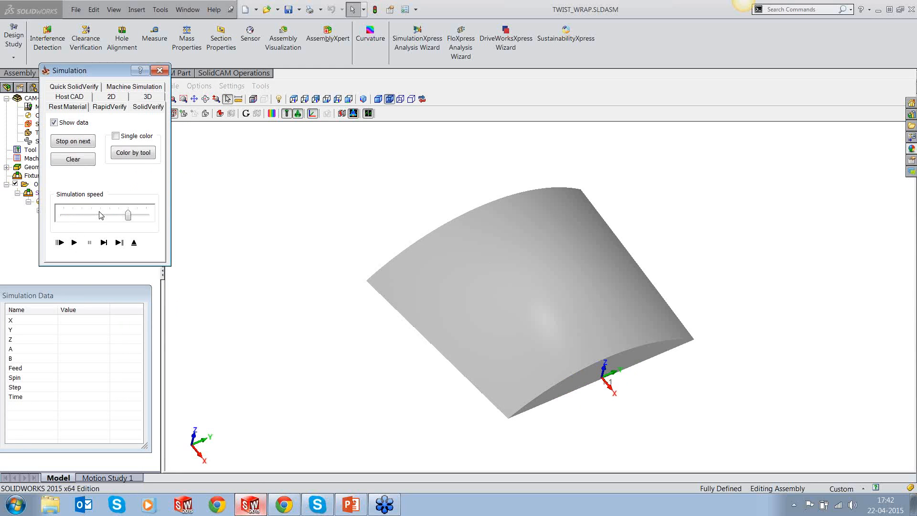
{"action": "left_click", "coordinate": [74, 242]}
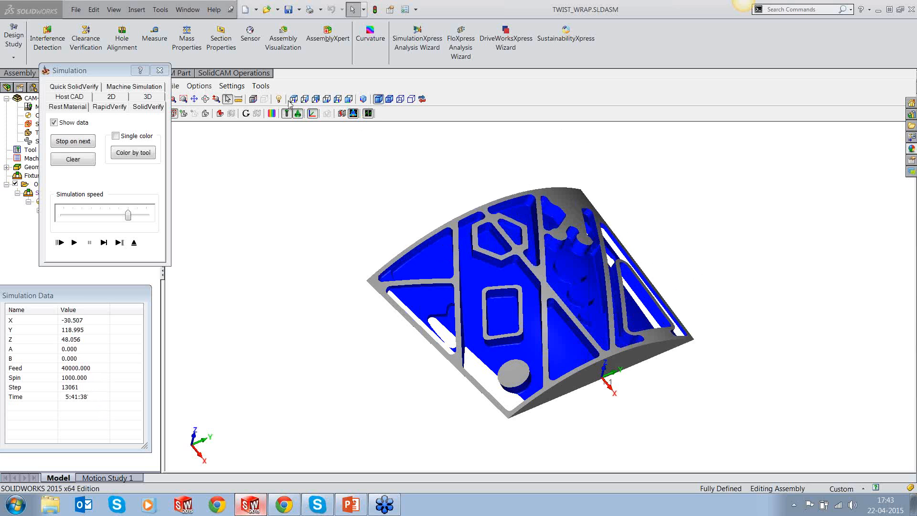
{"action": "left_click", "coordinate": [133, 244]}
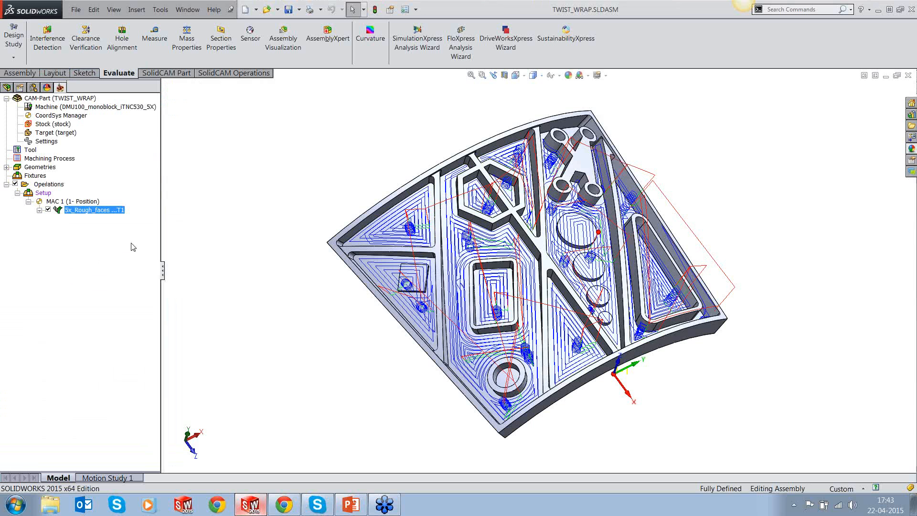
Generate the G-code of the 5x_Rough_faces operation with the file name 5x_Rough_faces.
{"action": "middle_click_drag", "start_coordinate": [686, 295], "coordinate": [642, 297]}
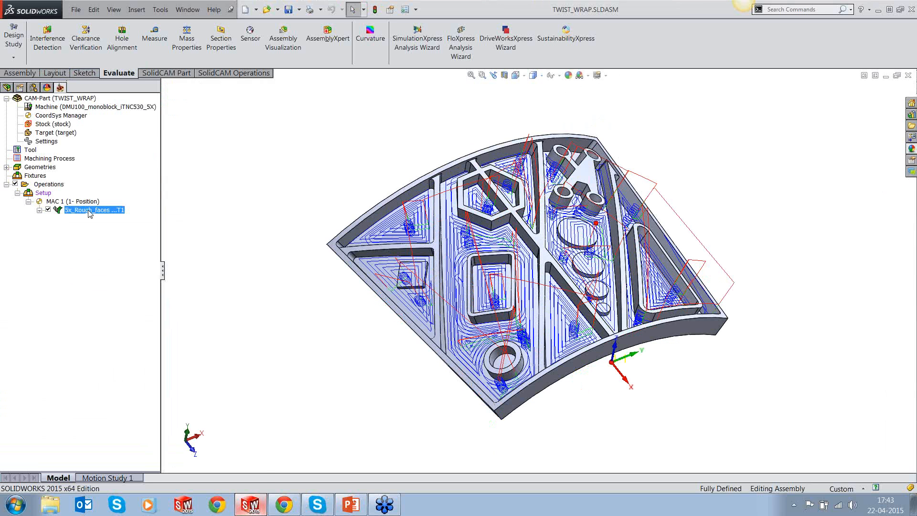
{"action": "right_click", "coordinate": [89, 214]}
{"action": "mouse_move", "coordinate": [236, 127]}
{"action": "left_click", "coordinate": [287, 126]}
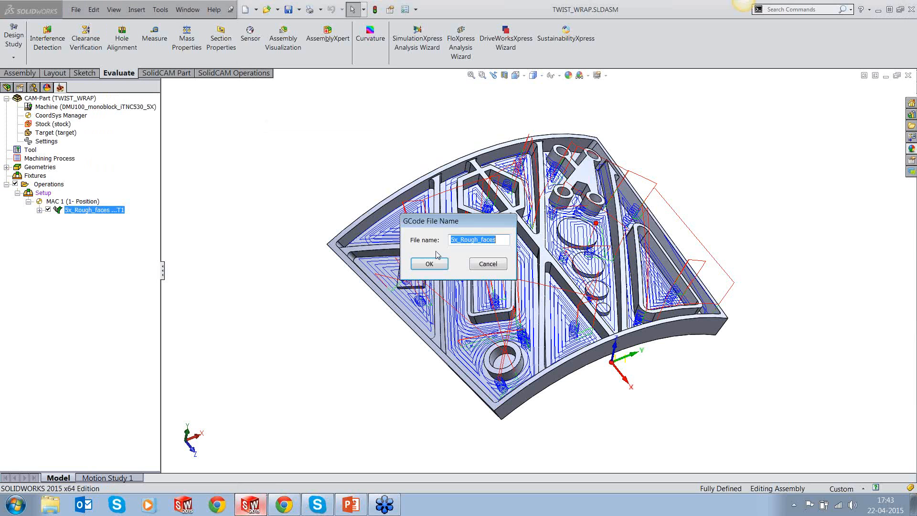
{"action": "key", "text": "Return"}
{"action": "left_click", "coordinate": [427, 150]}
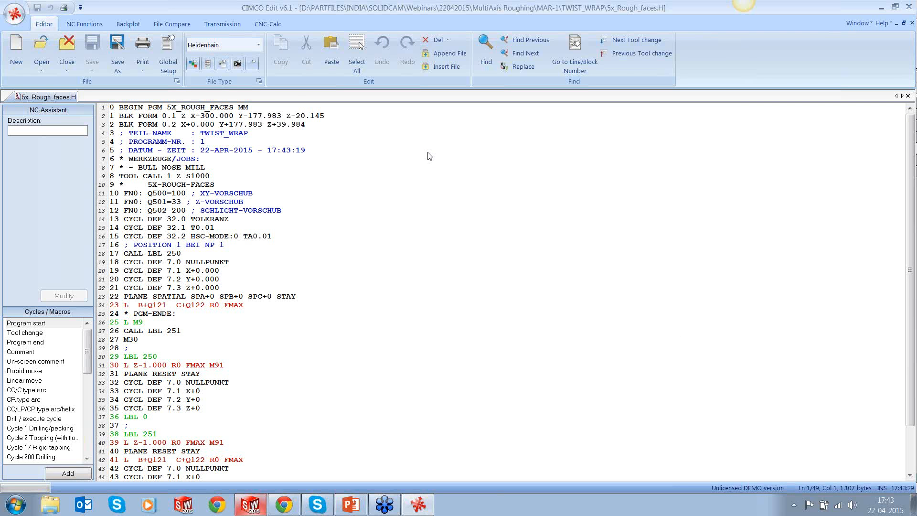
Read through the generated NC program to its end in CIMCO Edit and close the editor.
{"action": "scroll", "coordinate": [340, 269], "scroll_direction": "down", "scroll_amount": 2}
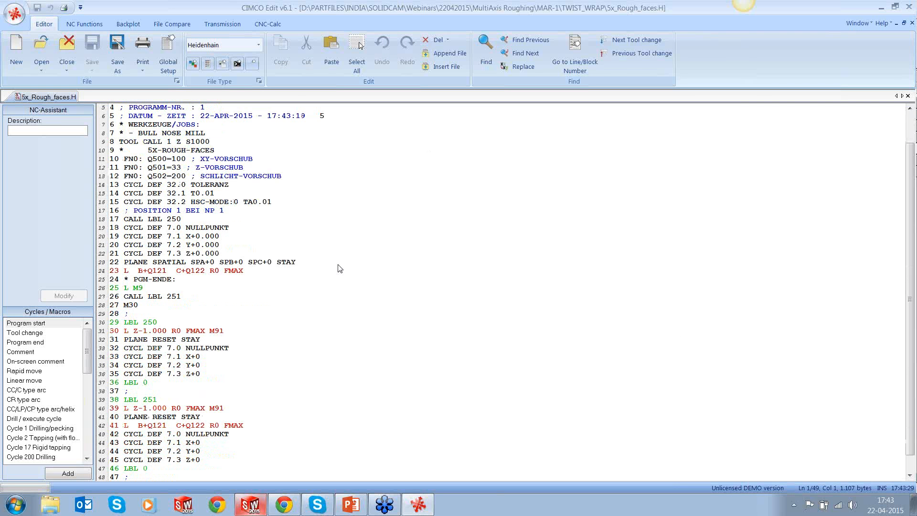
{"action": "scroll", "coordinate": [339, 269], "scroll_direction": "down", "scroll_amount": 1}
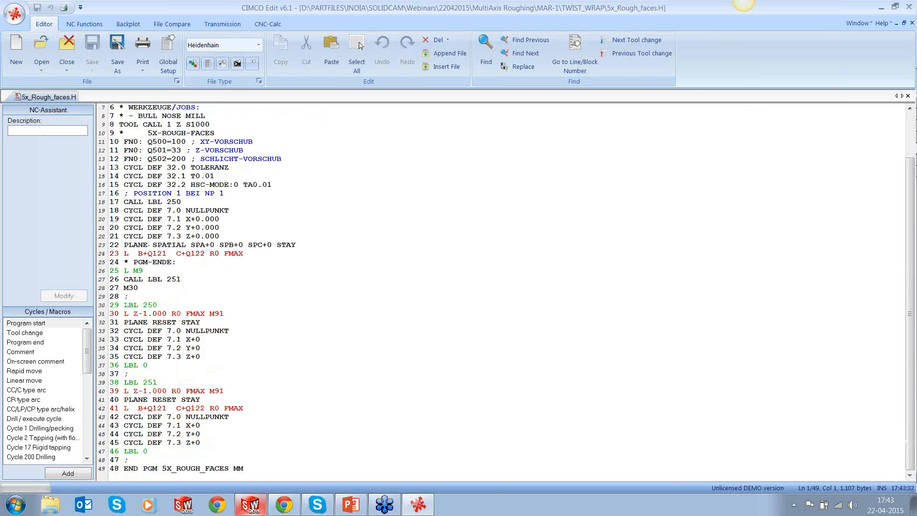
{"action": "left_click", "coordinate": [910, 8]}
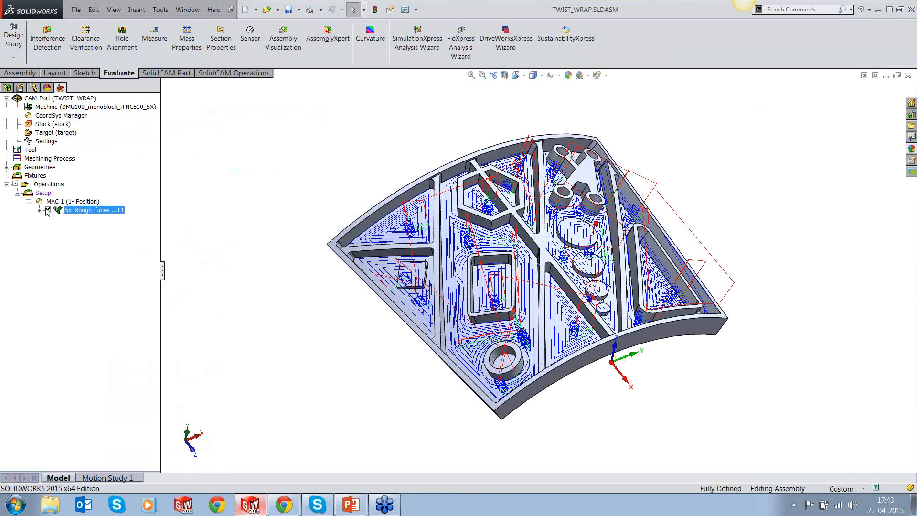
Hide the tool path of the 5x_Rough_faces operation and make a copy of the operation.
{"action": "left_click", "coordinate": [48, 210]}
{"action": "right_click", "coordinate": [79, 210]}
{"action": "key", "text": "Escape"}
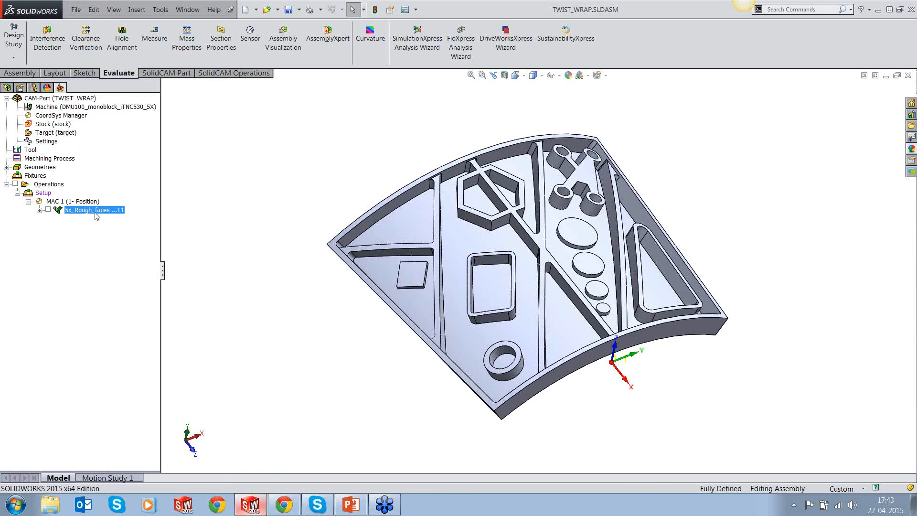
{"action": "right_click", "coordinate": [97, 217]}
{"action": "left_click", "coordinate": [120, 287]}
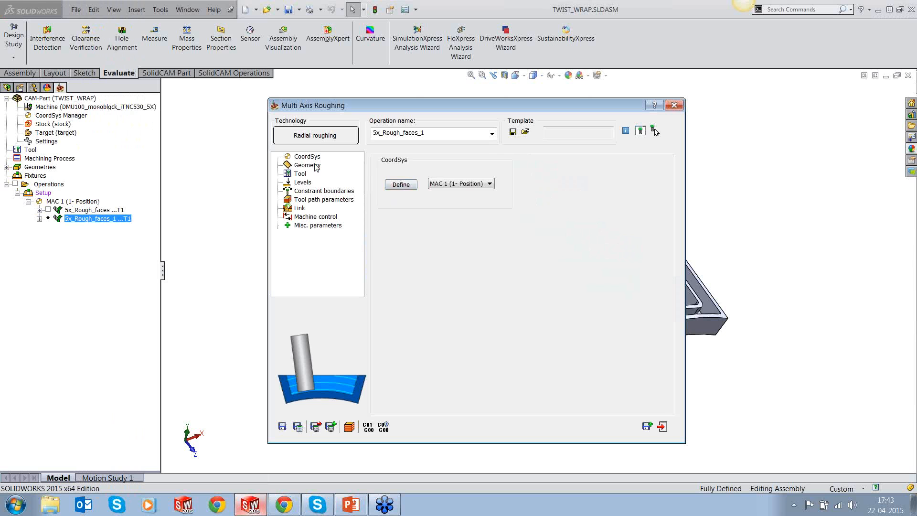
Set the machining strategy of the copied roughing operation to Adaptive in its geometry settings.
{"action": "left_click", "coordinate": [308, 165]}
{"action": "left_click", "coordinate": [416, 176]}
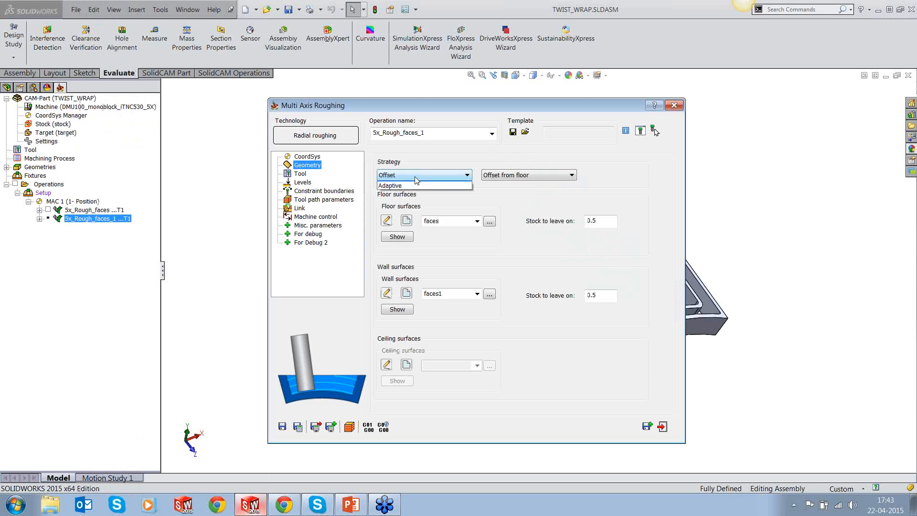
{"action": "left_click", "coordinate": [411, 193]}
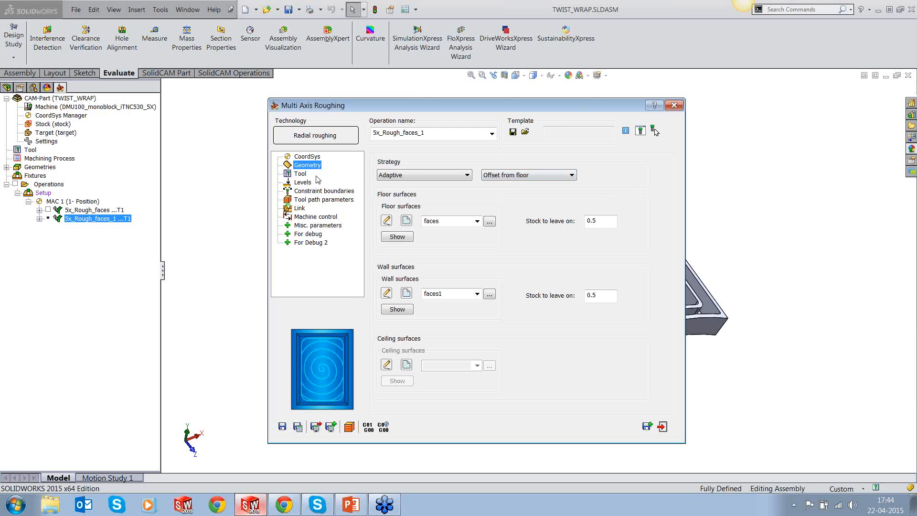
Review the copied operation's tool, levels and step over settings, and set the conventional step over to 100%.
{"action": "left_click", "coordinate": [300, 174]}
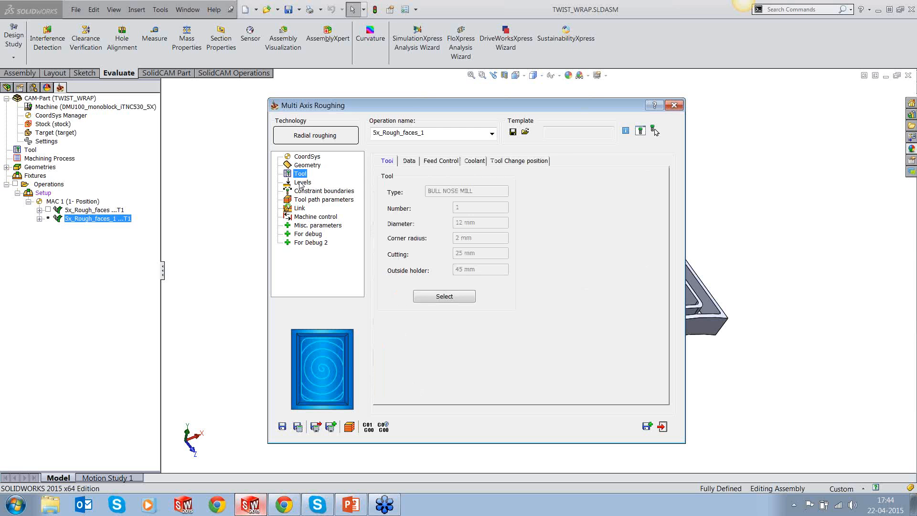
{"action": "left_click", "coordinate": [301, 182]}
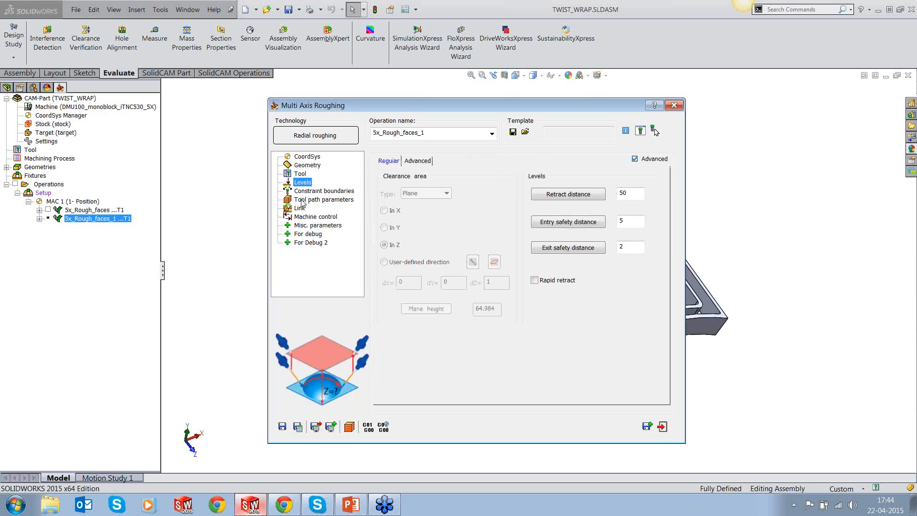
{"action": "left_click", "coordinate": [302, 200]}
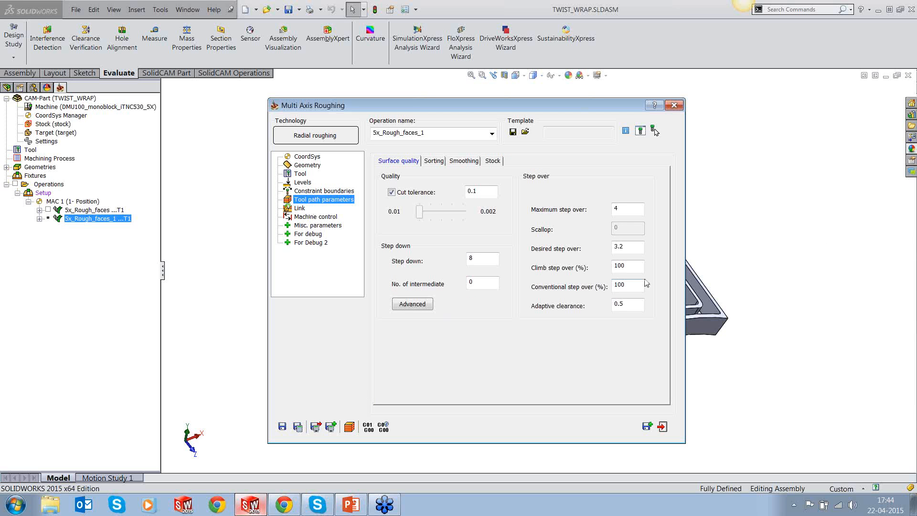
{"action": "double_click", "coordinate": [621, 209]}
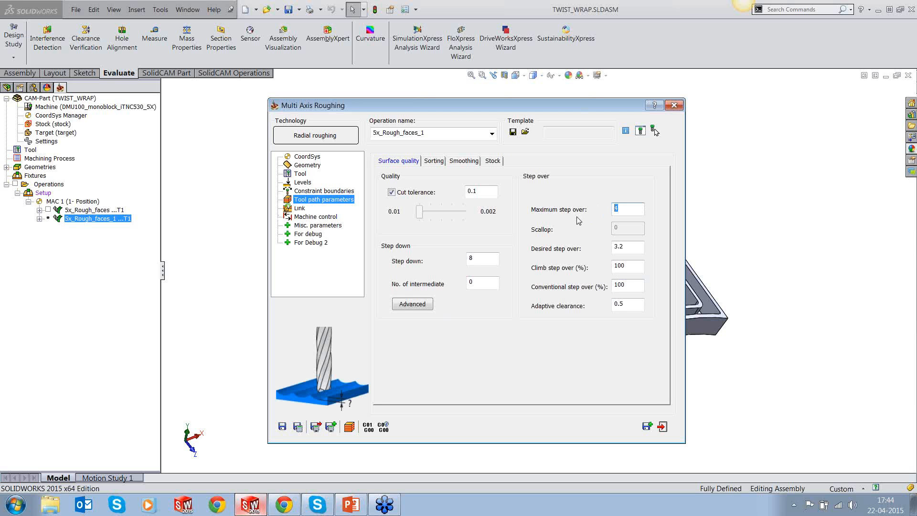
{"action": "double_click", "coordinate": [620, 247]}
{"action": "key", "text": "Tab"}
{"action": "key", "text": "Tab"}
{"action": "type", "text": "5"}
{"action": "type", "text": "100"}
Set the number of slices to 1 in the advanced step down settings of the tool path.
{"action": "left_click", "coordinate": [424, 306]}
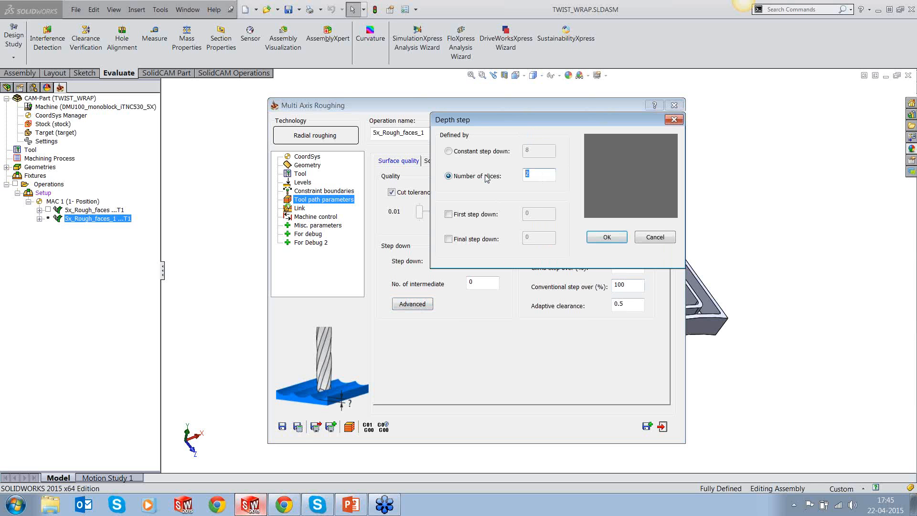
{"action": "type", "text": "1"}
{"action": "left_click", "coordinate": [598, 239]}
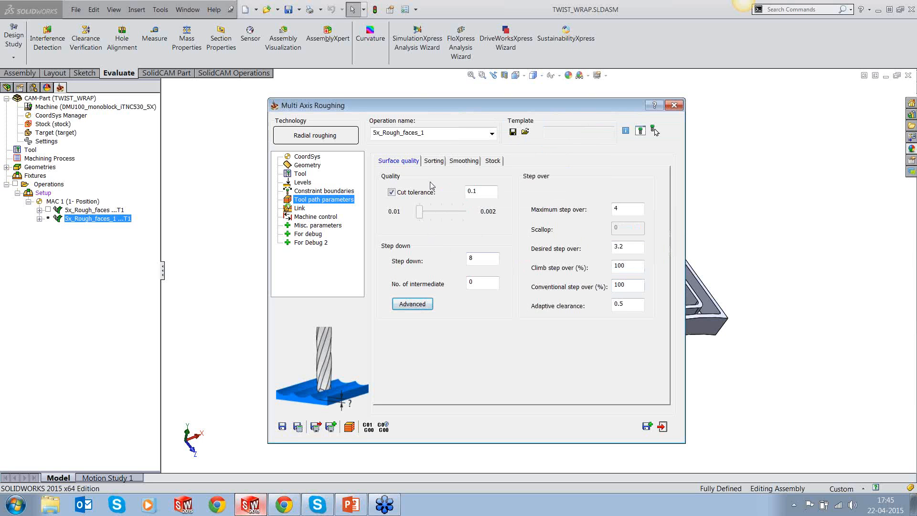
Review the sorting and smoothing settings and the ramping, approach/retreat and area link settings of the copied operation.
{"action": "left_click", "coordinate": [432, 163]}
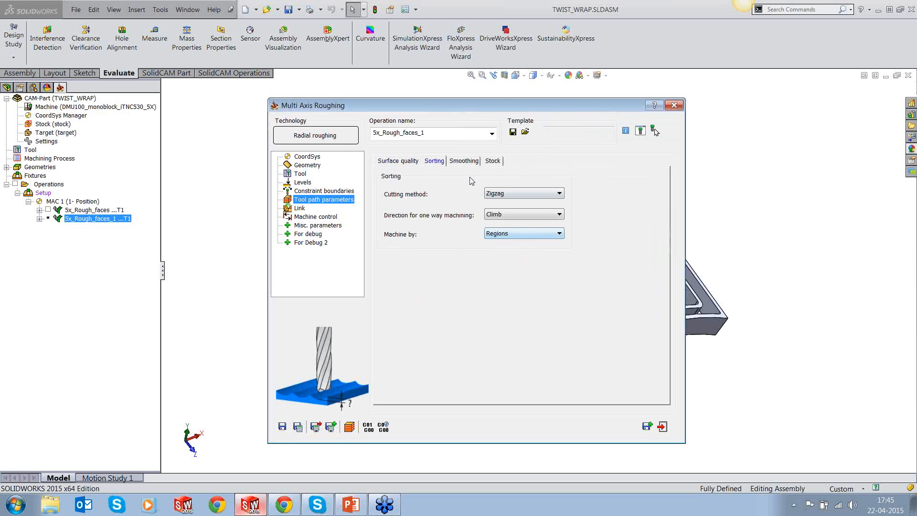
{"action": "left_click", "coordinate": [467, 162]}
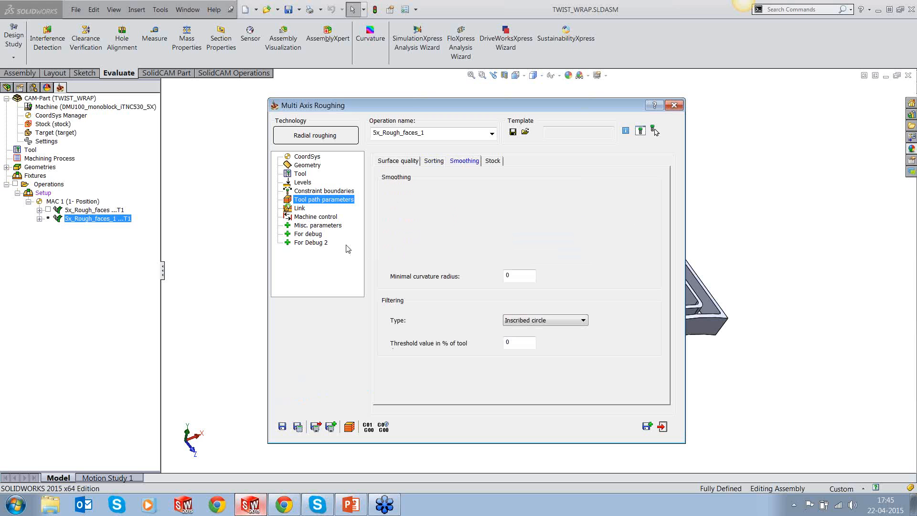
{"action": "left_click", "coordinate": [301, 210]}
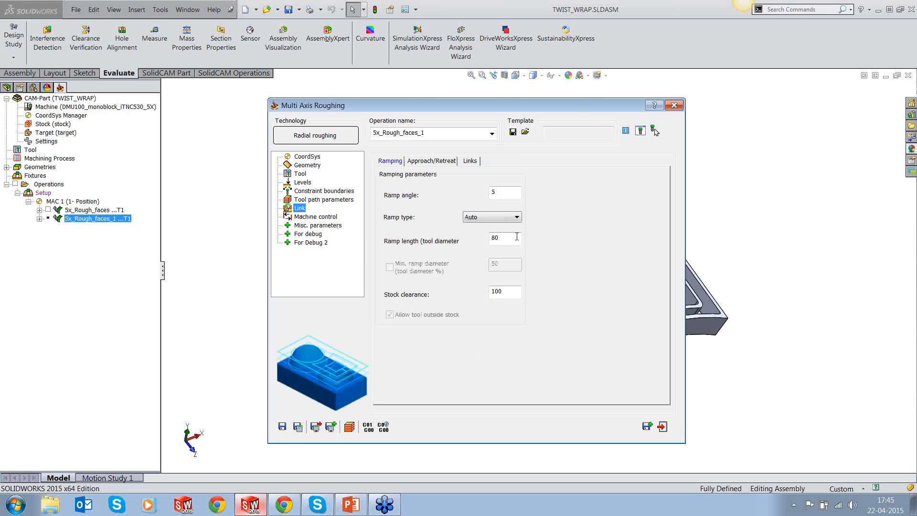
{"action": "left_click", "coordinate": [416, 161]}
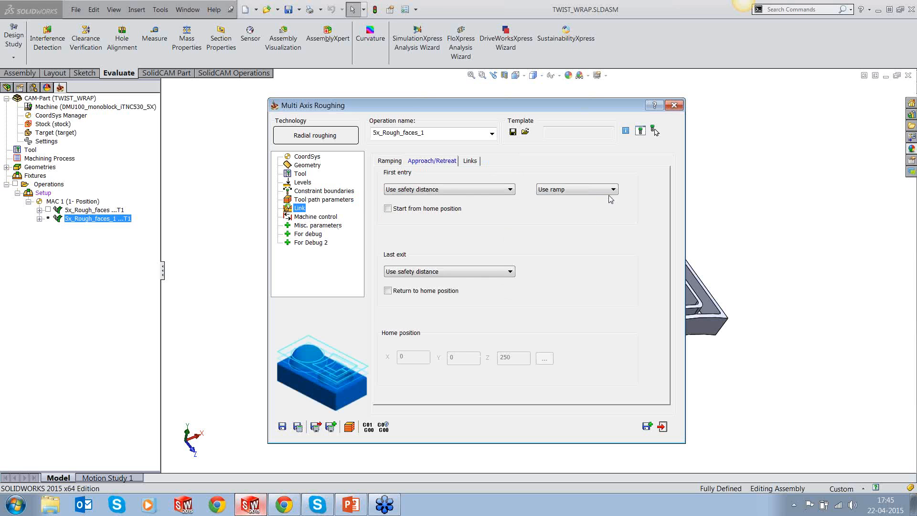
{"action": "left_click", "coordinate": [471, 160]}
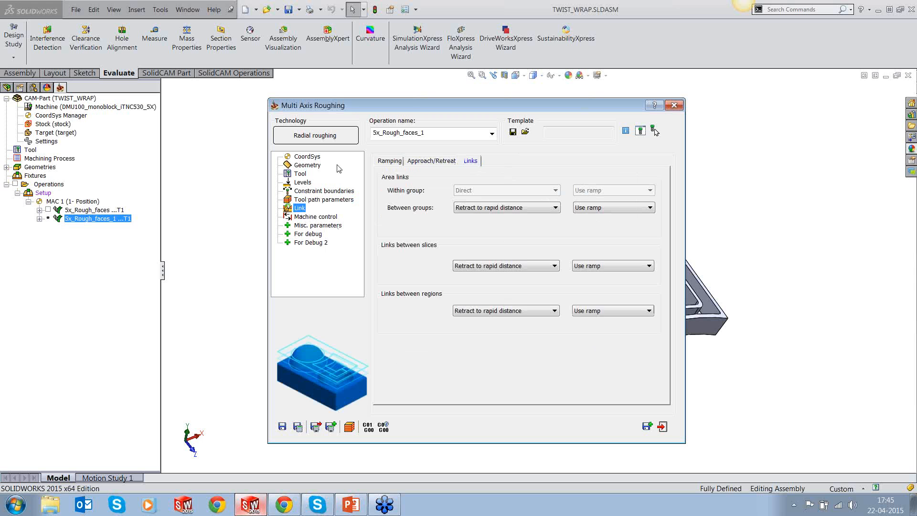
Switch the strategy to Offset and set the within-group area link to Don't use ramp.
{"action": "left_click", "coordinate": [308, 166]}
{"action": "left_click", "coordinate": [403, 175]}
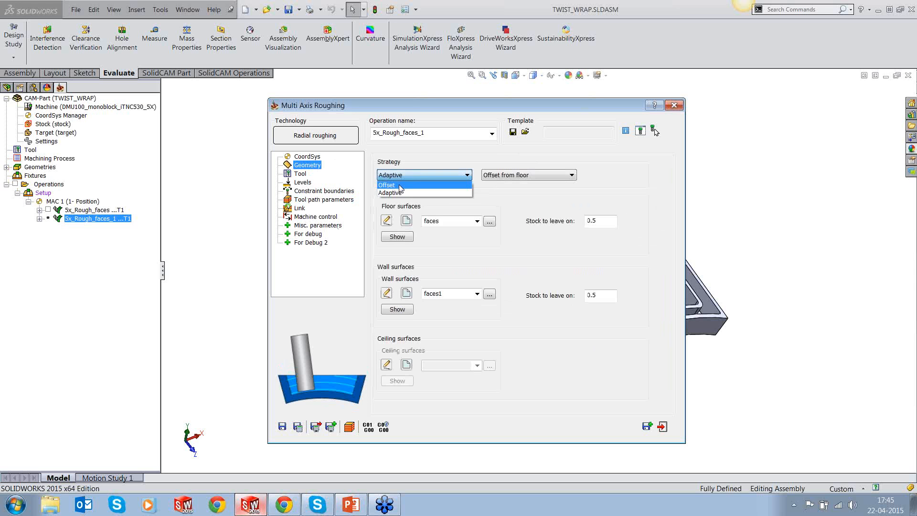
{"action": "left_click", "coordinate": [402, 190]}
{"action": "left_click", "coordinate": [299, 208]}
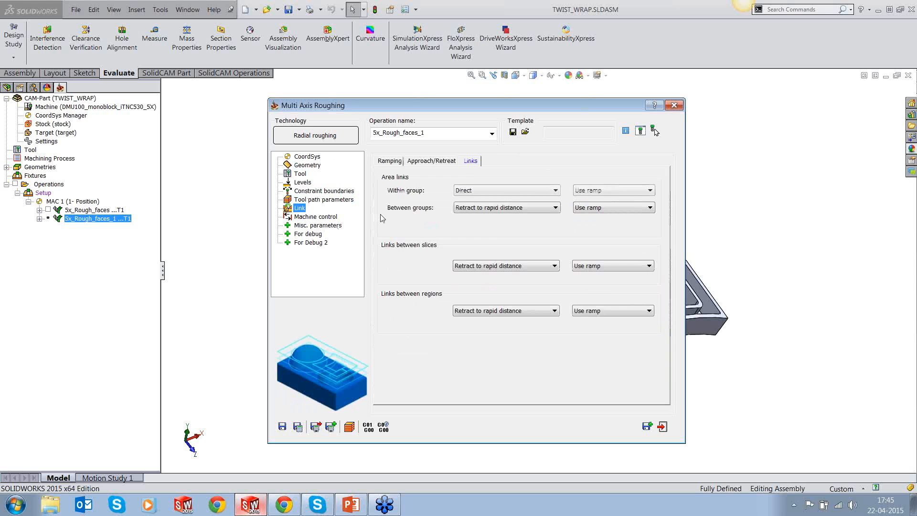
{"action": "left_click", "coordinate": [613, 190]}
{"action": "left_click", "coordinate": [592, 209]}
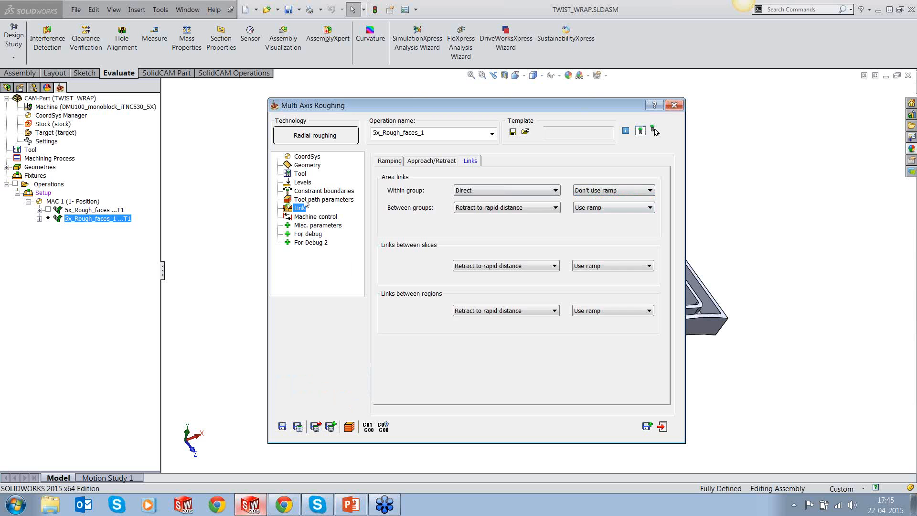
Set the strategy back to Adaptive, check the link and machine control settings, and close the operation.
{"action": "left_click", "coordinate": [307, 165]}
{"action": "left_click", "coordinate": [401, 175]}
{"action": "left_click", "coordinate": [393, 192]}
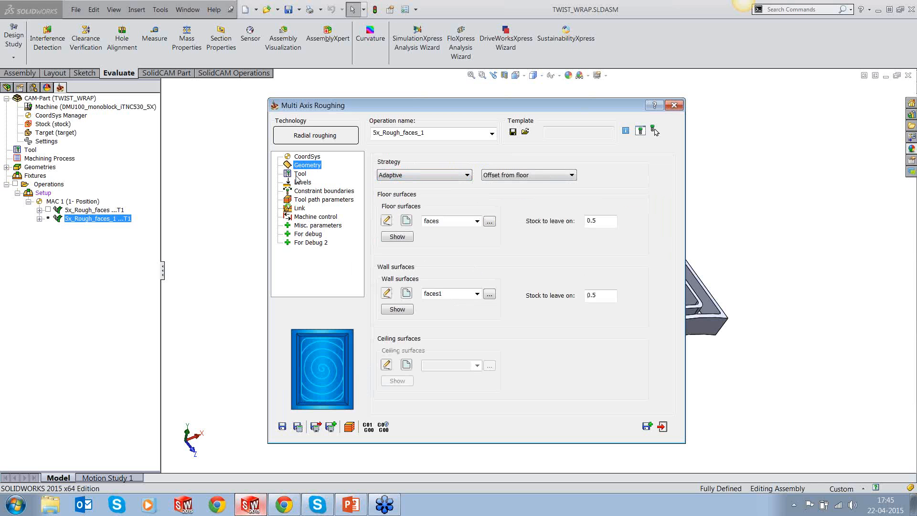
{"action": "left_click", "coordinate": [300, 207]}
{"action": "left_click", "coordinate": [302, 219]}
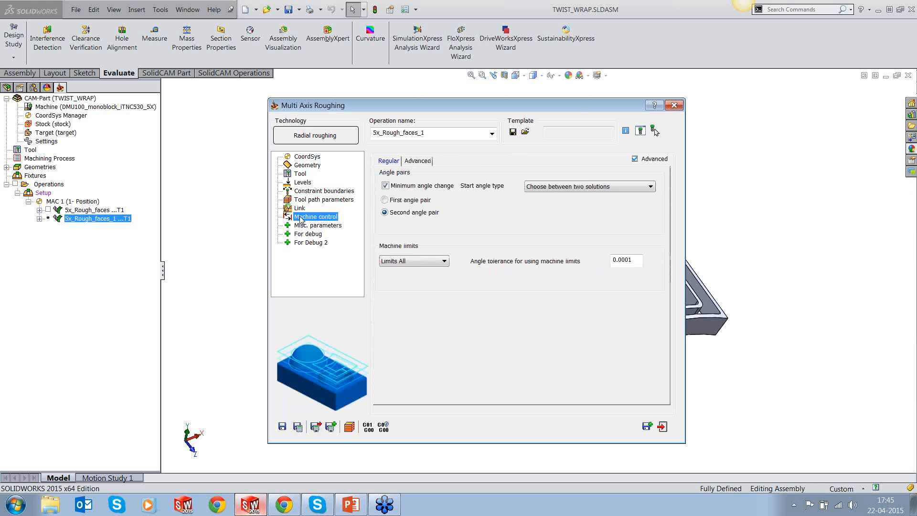
{"action": "left_click", "coordinate": [661, 427]}
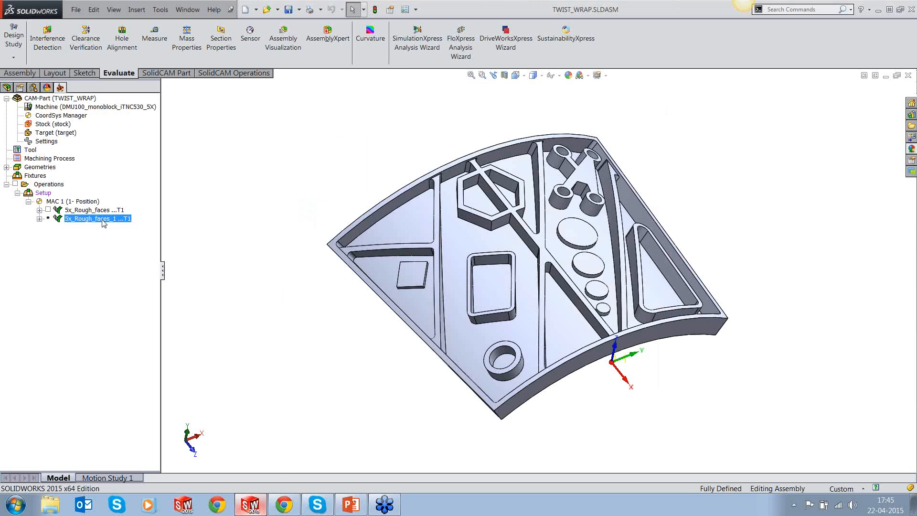
Calculate the copied operation 5x_Rough_faces_1 and display its tool path on the part.
{"action": "right_click", "coordinate": [98, 218]}
{"action": "left_click", "coordinate": [143, 186]}
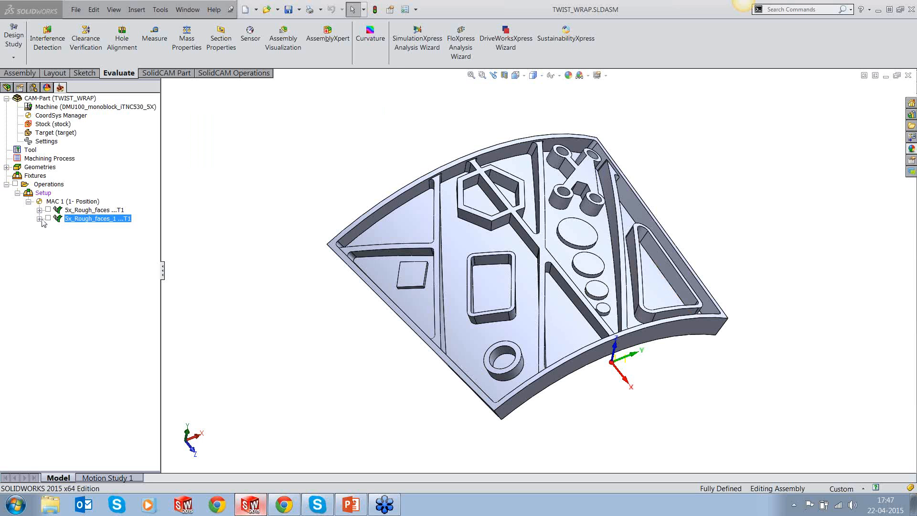
{"action": "left_click", "coordinate": [48, 219]}
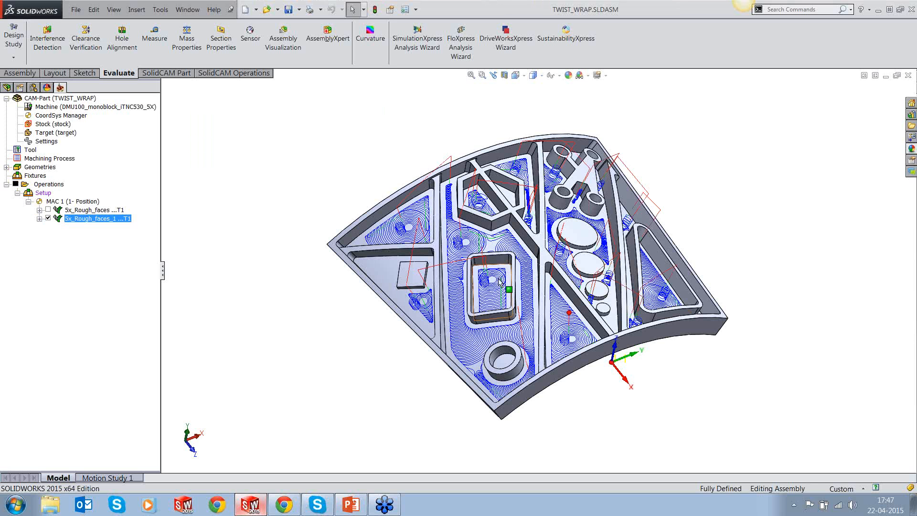
Examine the adaptive tool path of 5x_Rough_faces_1 in the pockets and around the bosses and ribs.
{"action": "middle_click_drag", "start_coordinate": [500, 281], "coordinate": [515, 295]}
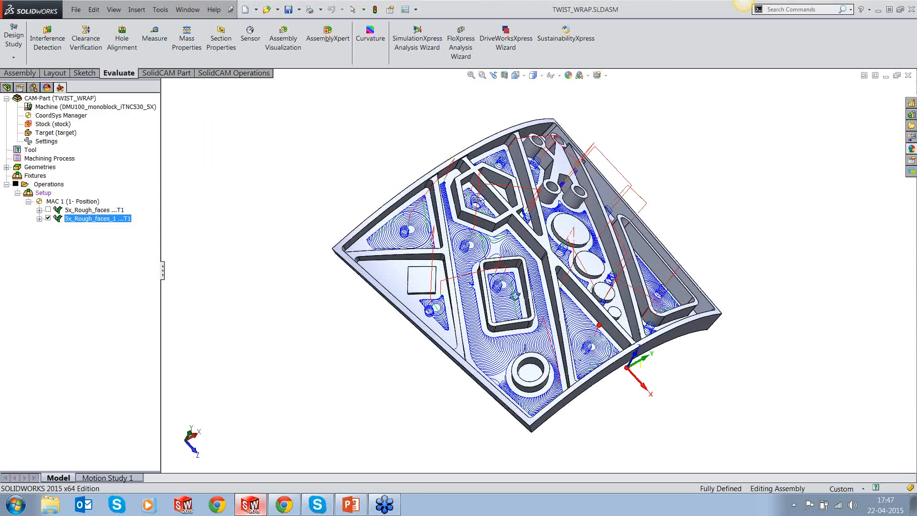
{"action": "scroll", "coordinate": [510, 357], "scroll_direction": "down", "scroll_amount": 5}
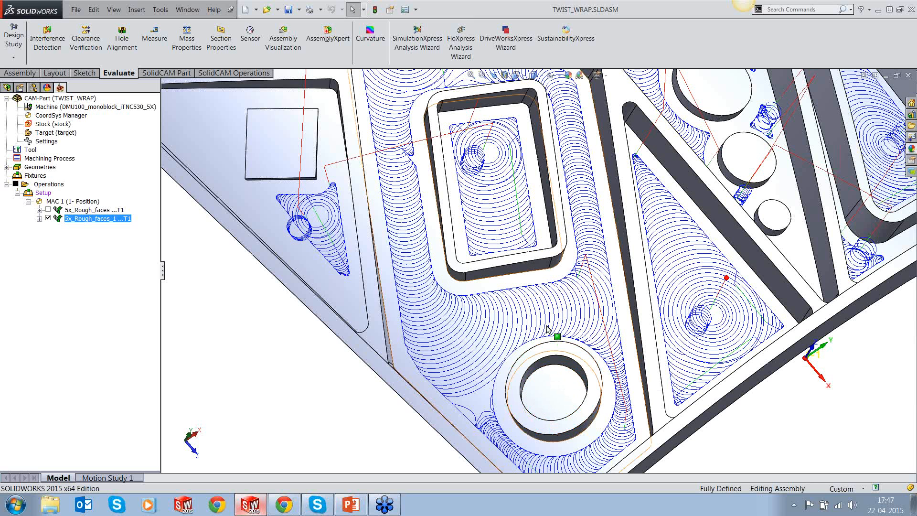
{"action": "scroll", "coordinate": [548, 329], "scroll_direction": "up", "scroll_amount": 2}
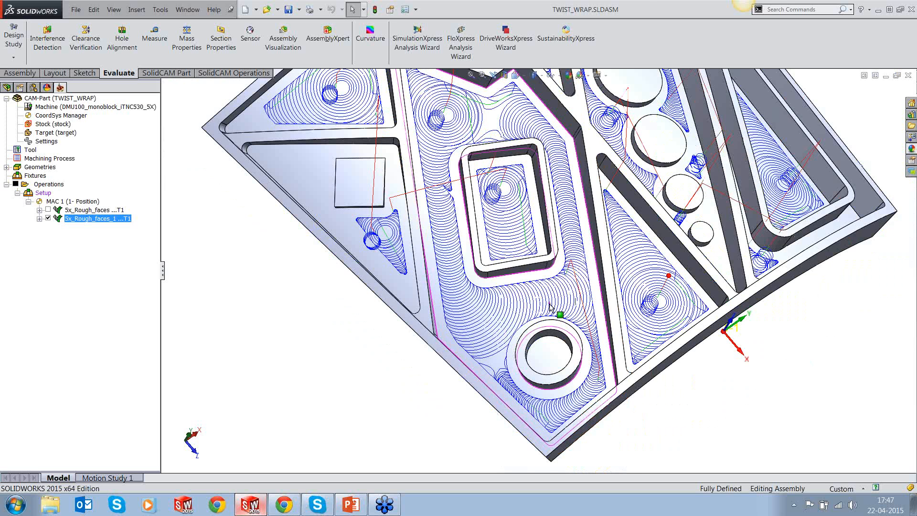
{"action": "middle_click_drag", "start_coordinate": [550, 308], "coordinate": [545, 251]}
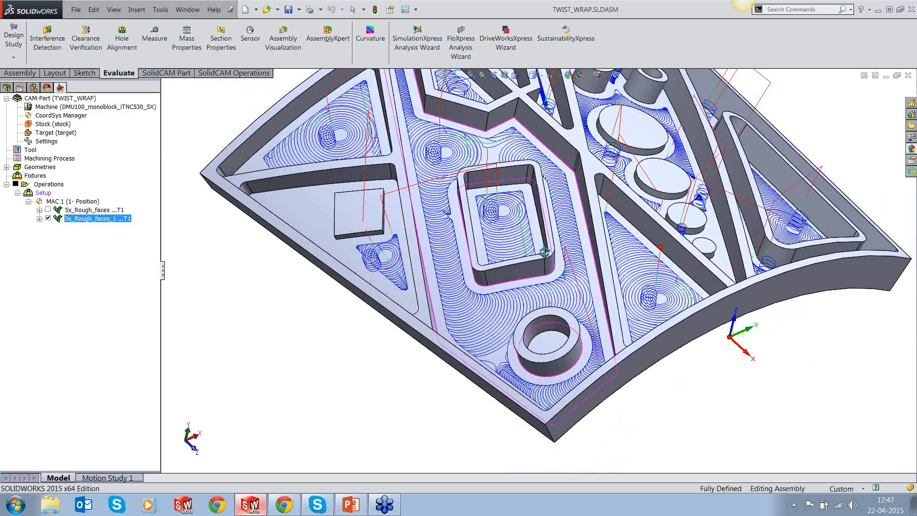
{"action": "scroll", "coordinate": [490, 208], "scroll_direction": "down", "scroll_amount": 2}
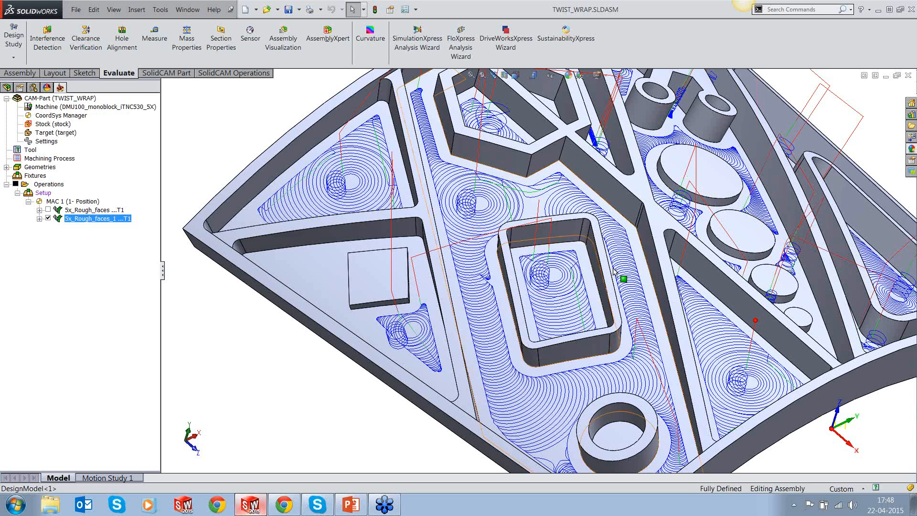
{"action": "middle_click_drag", "start_coordinate": [615, 271], "coordinate": [622, 399]}
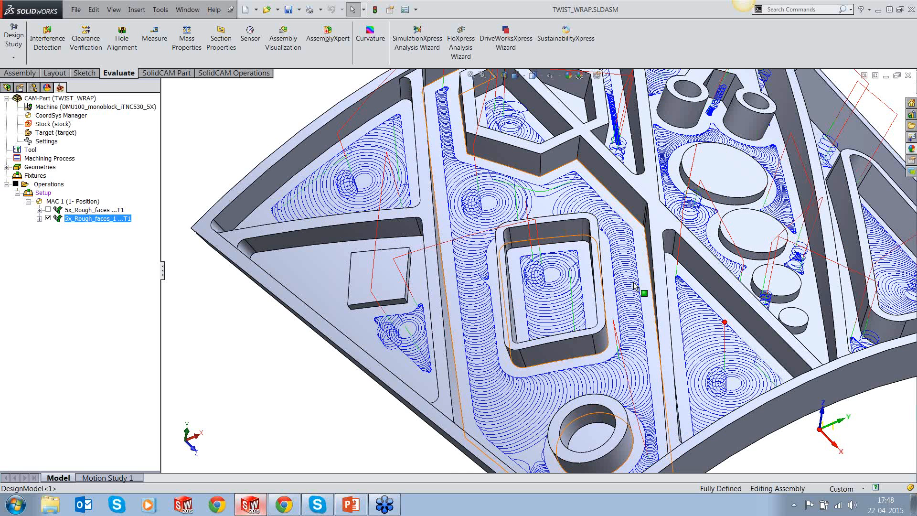
{"action": "scroll", "coordinate": [634, 286], "scroll_direction": "up", "scroll_amount": 4}
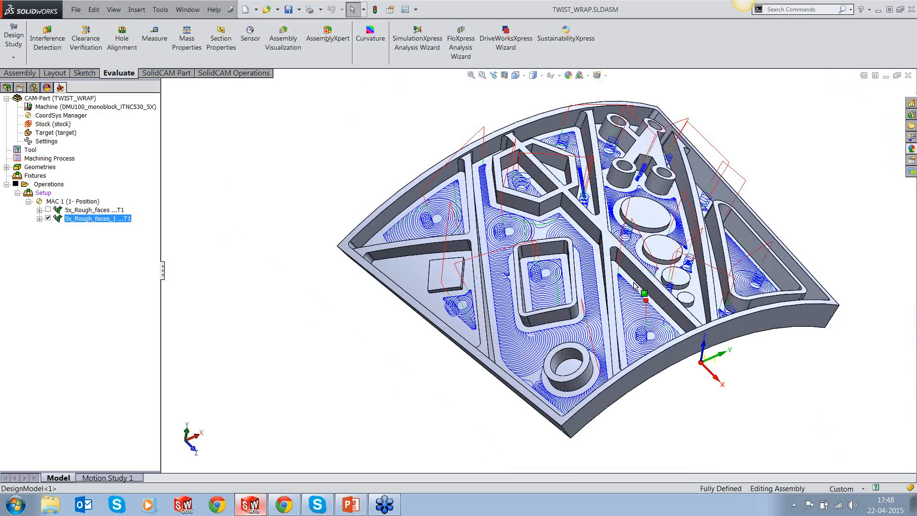
{"action": "middle_click_drag", "start_coordinate": [634, 284], "coordinate": [598, 252]}
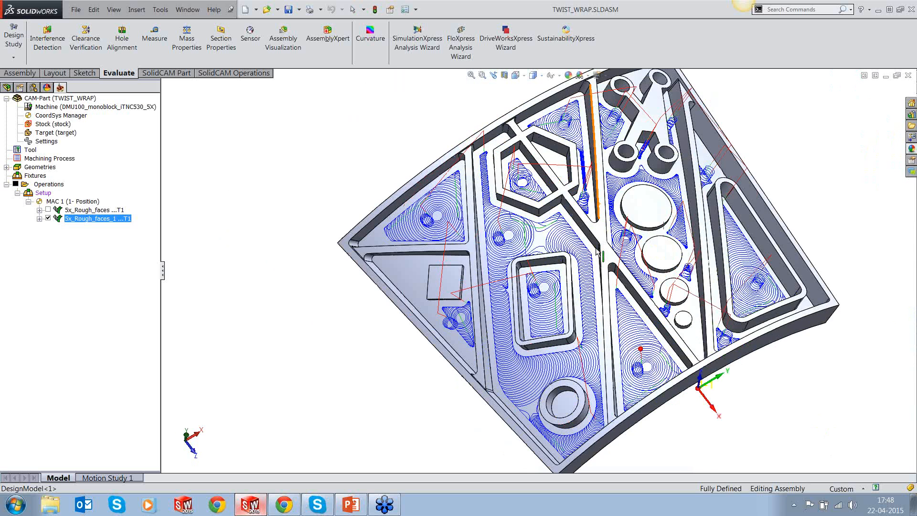
Start the simulation of 5x_Rough_faces_1 in Machine Simulation mode.
{"action": "right_click", "coordinate": [98, 218]}
{"action": "left_click", "coordinate": [158, 172]}
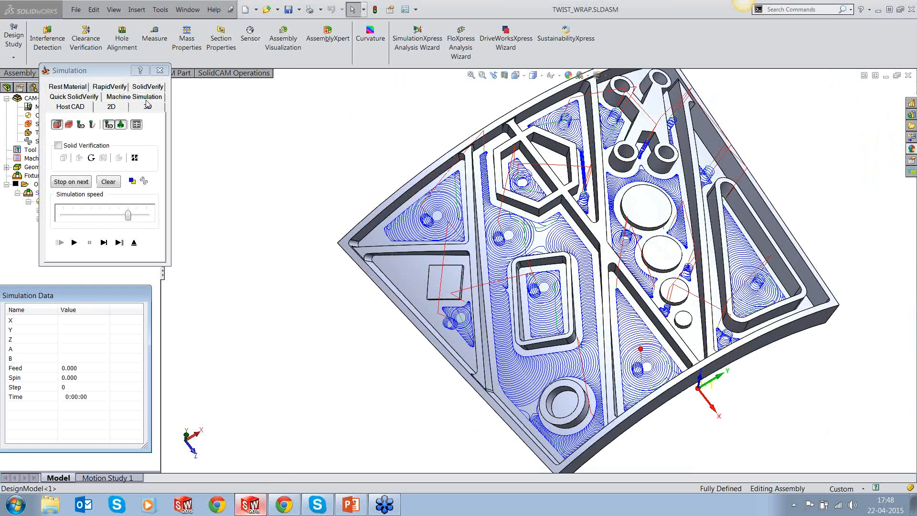
{"action": "left_click", "coordinate": [135, 106]}
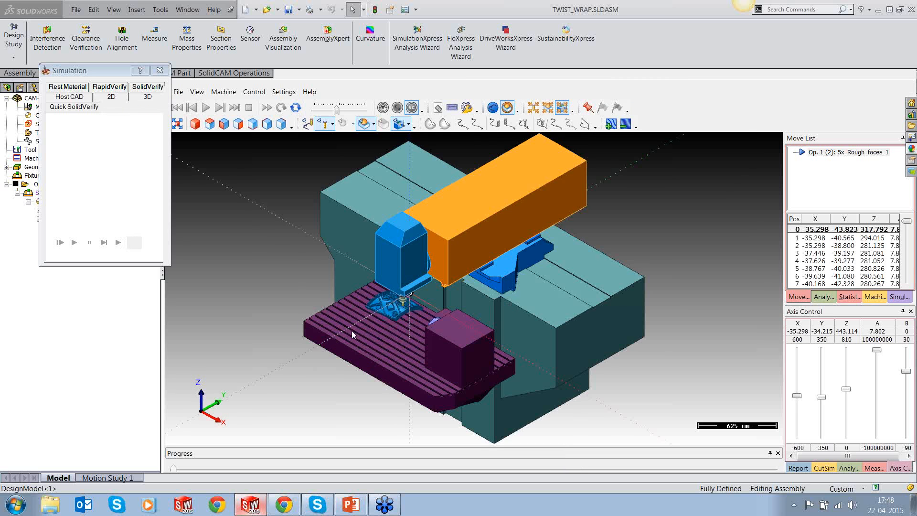
Play the machine simulation of the roughing operation on the part, pause it, and exit the simulation.
{"action": "left_click_drag", "start_coordinate": [352, 330], "coordinate": [502, 331]}
{"action": "left_click", "coordinate": [198, 128]}
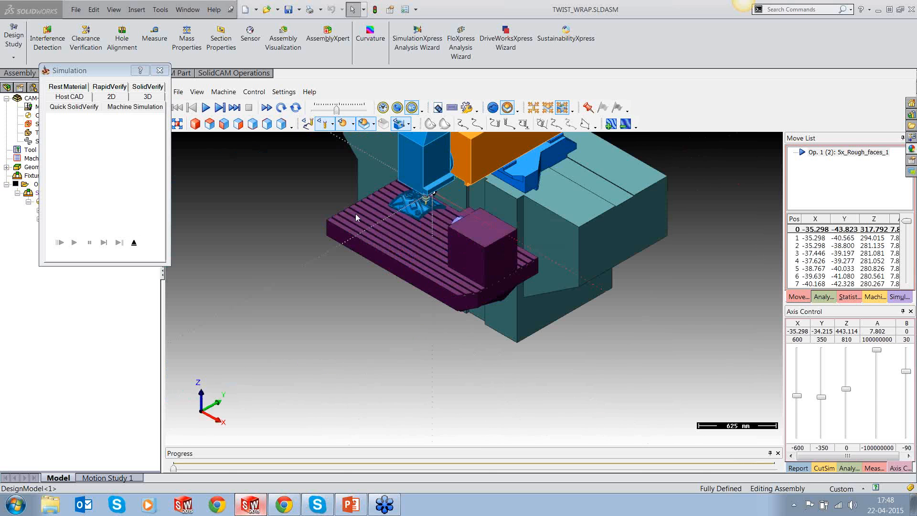
{"action": "scroll", "coordinate": [356, 214], "scroll_direction": "up", "scroll_amount": 2}
{"action": "scroll", "coordinate": [433, 191], "scroll_direction": "up", "scroll_amount": 2}
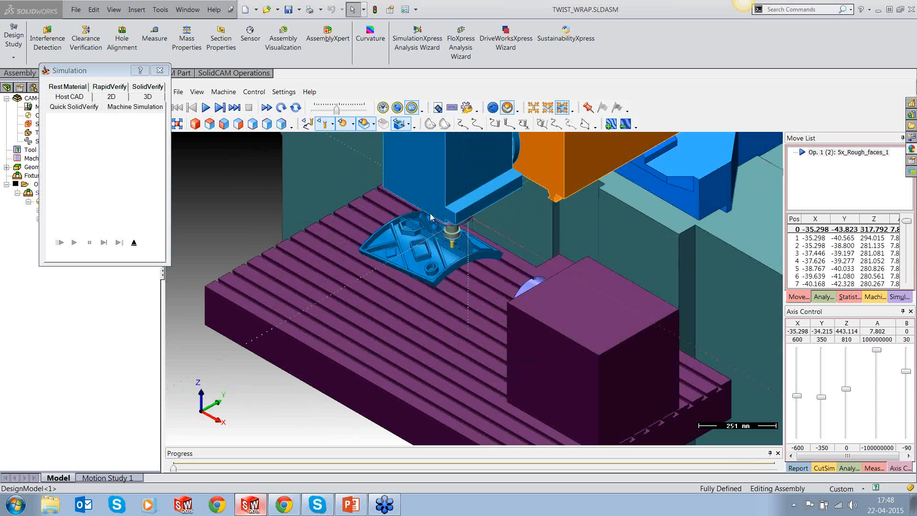
{"action": "scroll", "coordinate": [440, 261], "scroll_direction": "up", "scroll_amount": 1}
{"action": "scroll", "coordinate": [432, 237], "scroll_direction": "up", "scroll_amount": 1}
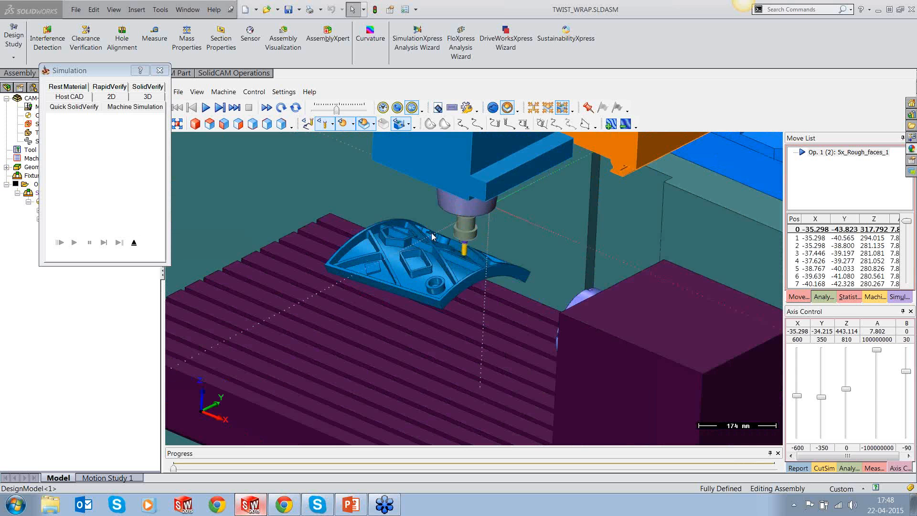
{"action": "scroll", "coordinate": [422, 267], "scroll_direction": "up", "scroll_amount": 1}
{"action": "left_click", "coordinate": [206, 107]}
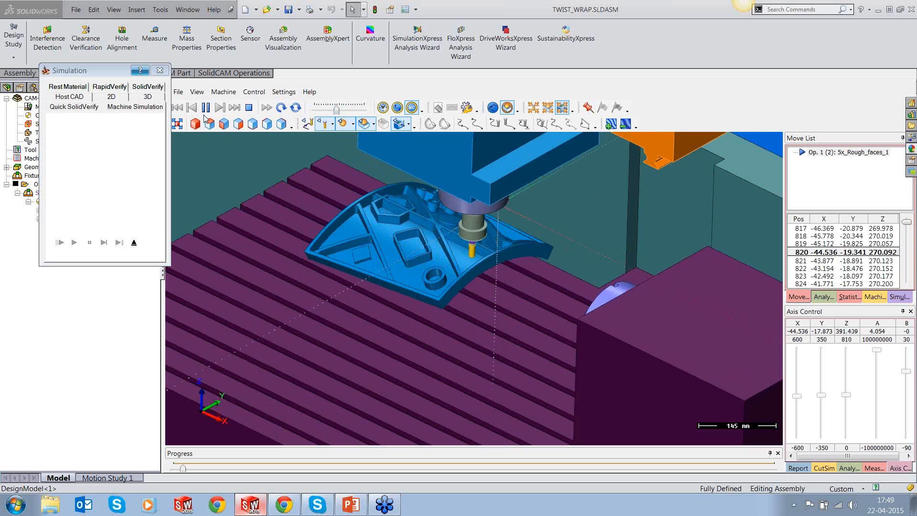
{"action": "left_click", "coordinate": [206, 109]}
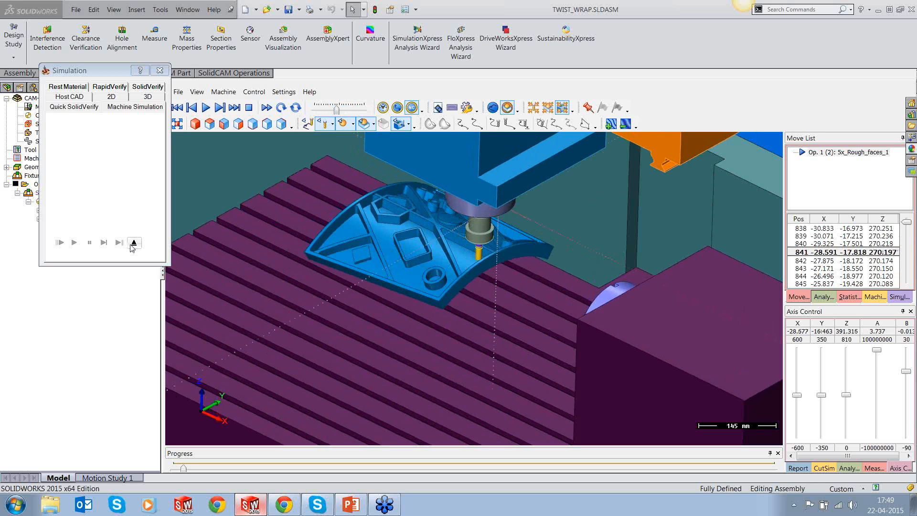
{"action": "left_click", "coordinate": [132, 244]}
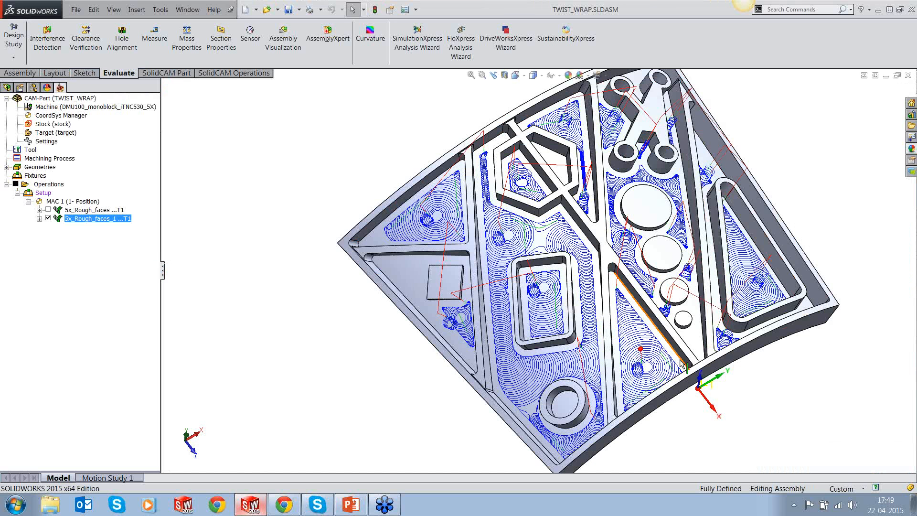
Hide the tool path of 5x_Rough_faces_1.
{"action": "middle_click_drag", "start_coordinate": [645, 307], "coordinate": [728, 286]}
{"action": "scroll", "coordinate": [688, 267], "scroll_direction": "down", "scroll_amount": 1}
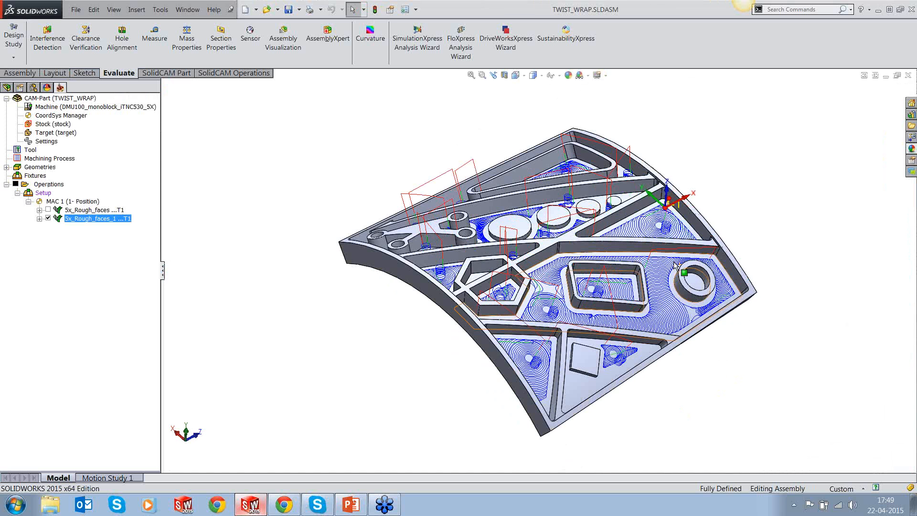
{"action": "scroll", "coordinate": [676, 265], "scroll_direction": "down", "scroll_amount": 1}
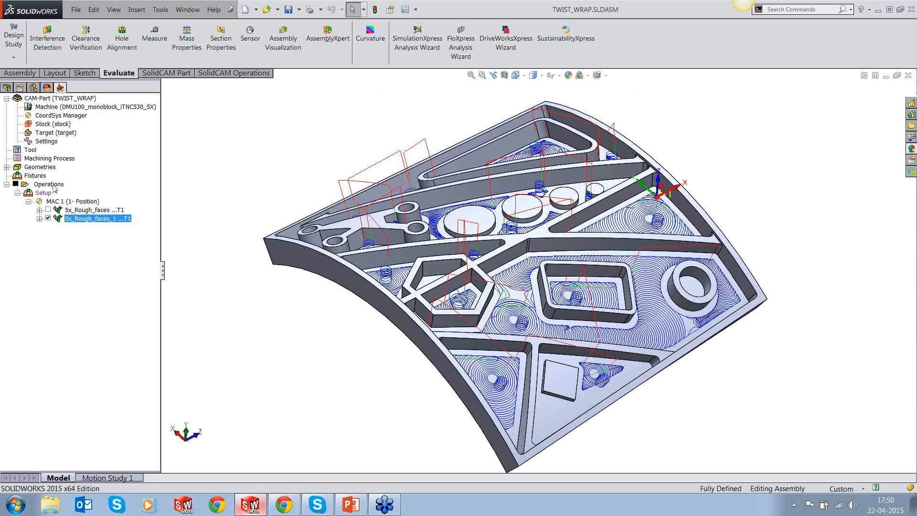
{"action": "left_click", "coordinate": [48, 219]}
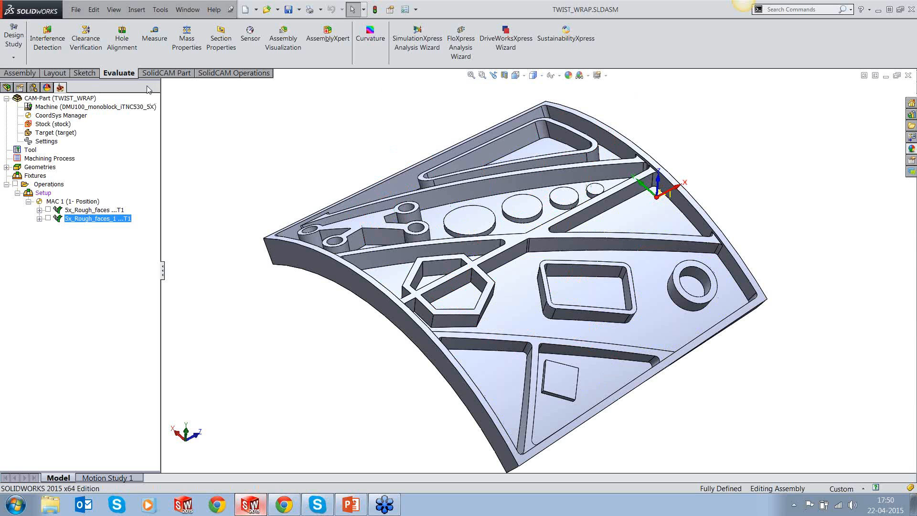
Open the FEED CONTROL CAM-Part from the Feed Control folder inside 22042015.
{"action": "left_click", "coordinate": [162, 10]}
{"action": "mouse_move", "coordinate": [183, 61]}
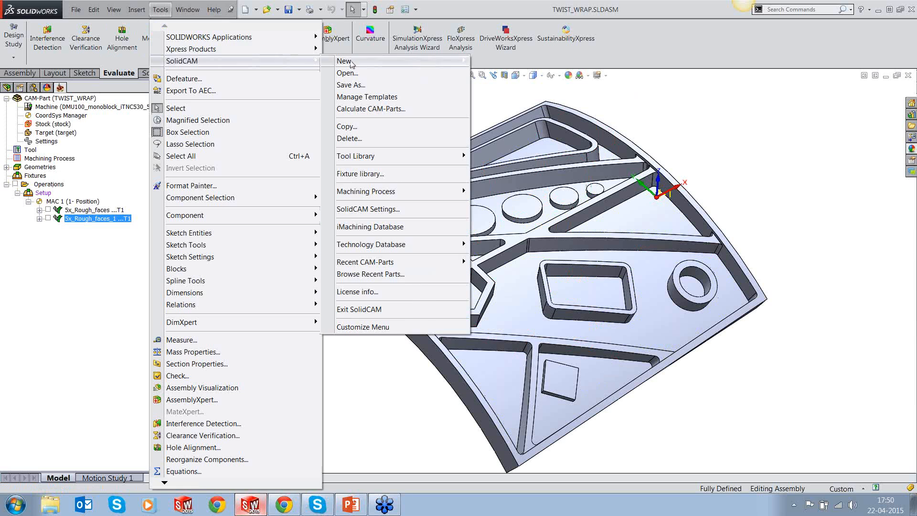
{"action": "left_click", "coordinate": [350, 72]}
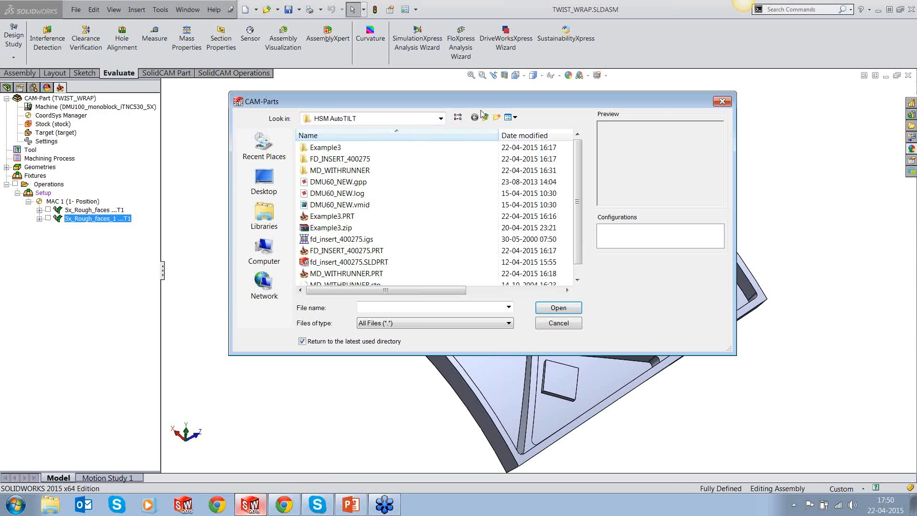
{"action": "left_click", "coordinate": [486, 118]}
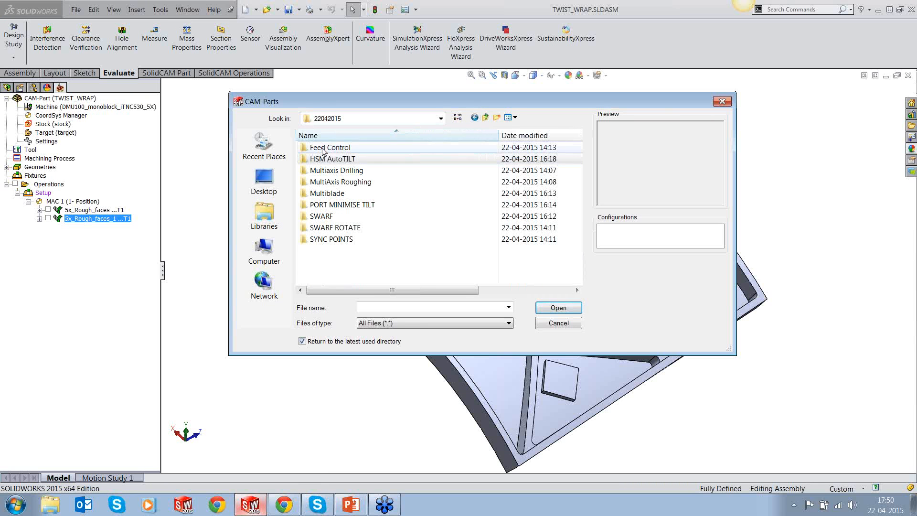
{"action": "double_click", "coordinate": [332, 147]}
{"action": "left_click", "coordinate": [332, 159]}
{"action": "left_click", "coordinate": [546, 308]}
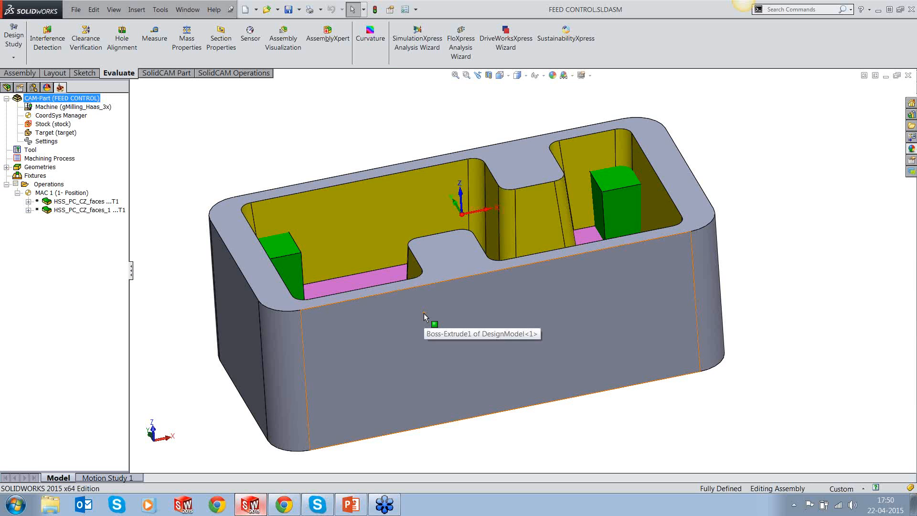
{"action": "middle_click_drag", "start_coordinate": [467, 191], "coordinate": [482, 246]}
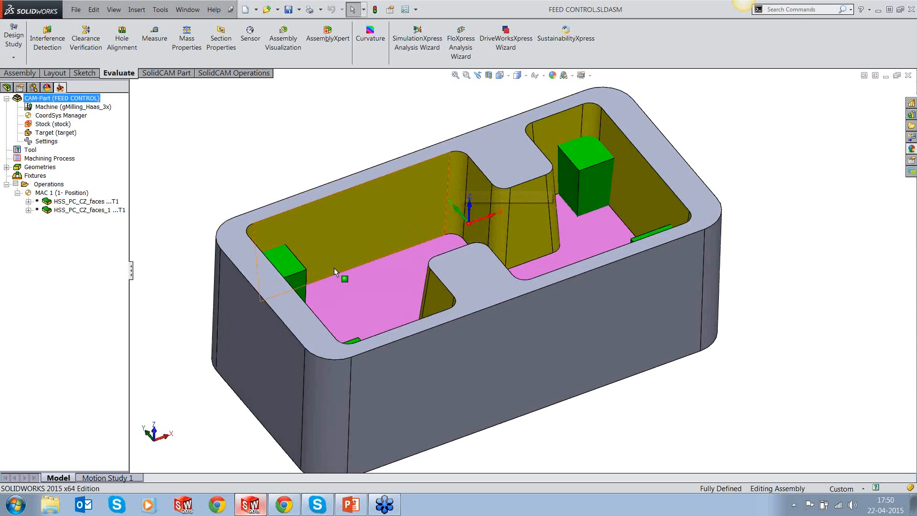
{"action": "scroll", "coordinate": [334, 268], "scroll_direction": "up", "scroll_amount": 2}
{"action": "middle_click_drag", "start_coordinate": [333, 271], "coordinate": [385, 317]}
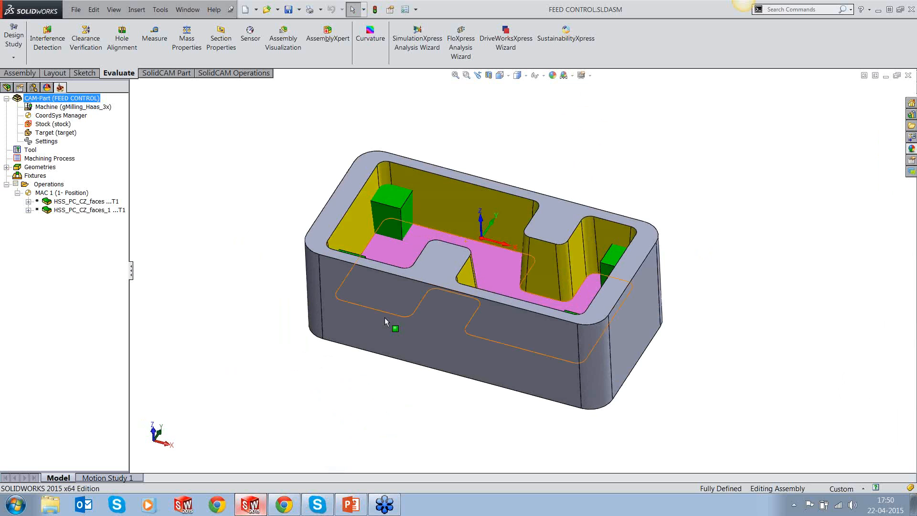
{"action": "left_click", "coordinate": [87, 210]}
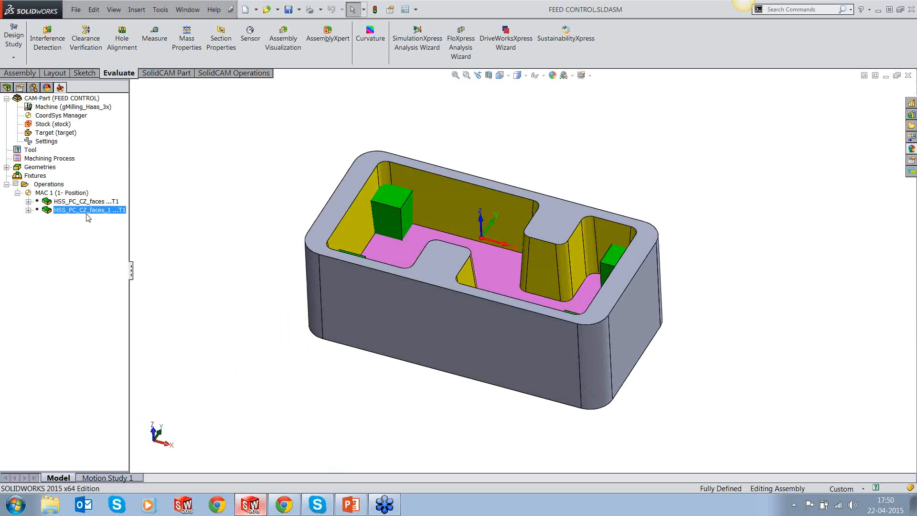
{"action": "right_click", "coordinate": [87, 217]}
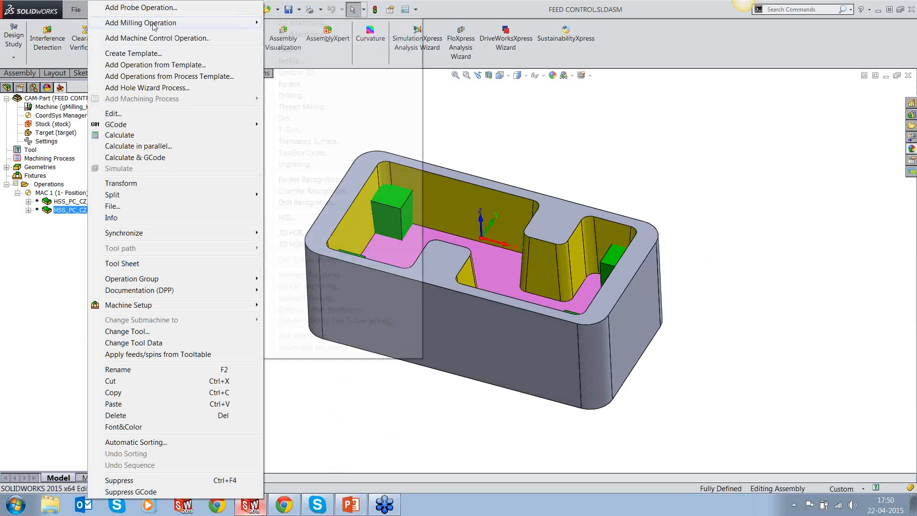
Change the CAM-Part's CNC machine to DMU60eVo_iTNC530_5X, continuing without a backup, and confirm the part data.
{"action": "left_click", "coordinate": [54, 104]}
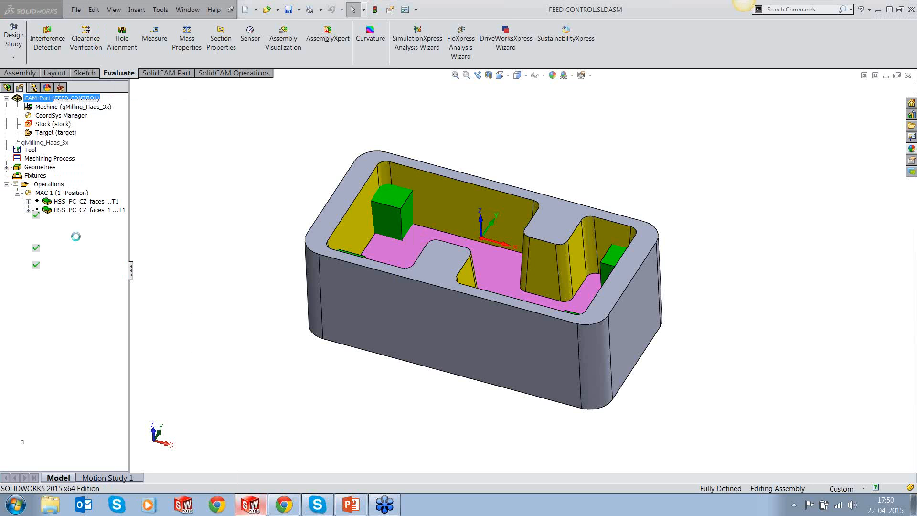
{"action": "left_click", "coordinate": [117, 142]}
{"action": "left_click", "coordinate": [57, 235]}
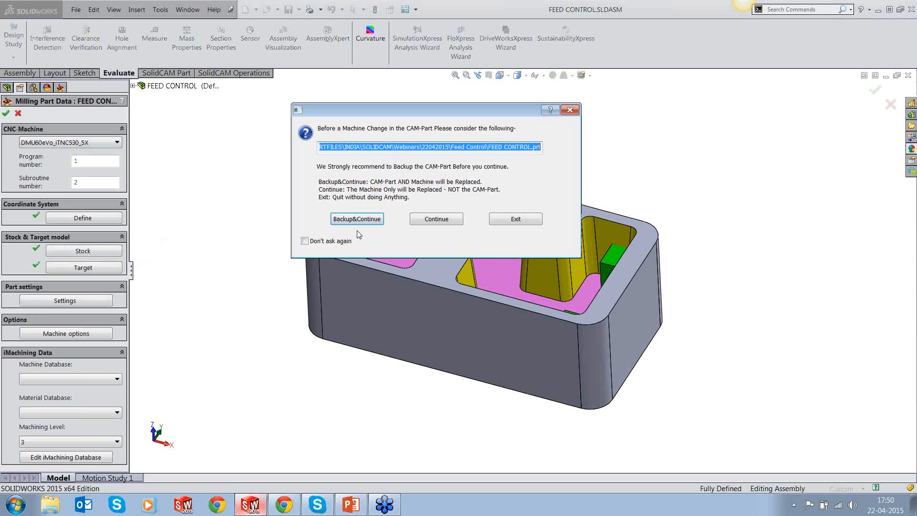
{"action": "left_click", "coordinate": [447, 218]}
{"action": "left_click", "coordinate": [466, 333]}
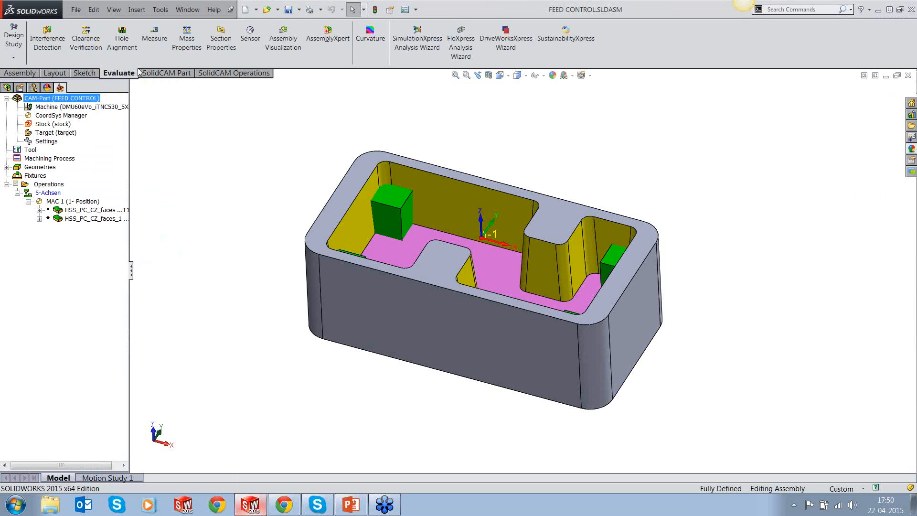
Measure the distance between the top face and the bottom face of the block.
{"action": "left_click", "coordinate": [154, 38]}
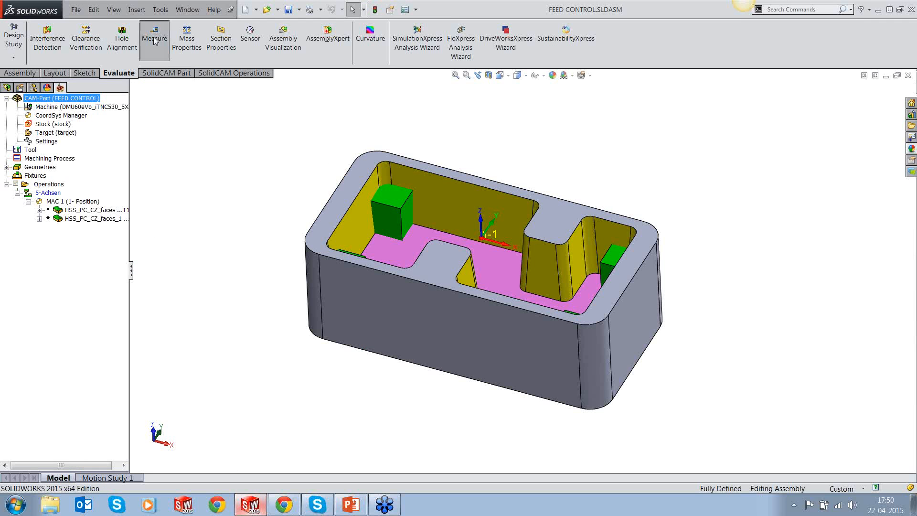
{"action": "left_click", "coordinate": [423, 265]}
{"action": "middle_click_drag", "start_coordinate": [425, 267], "coordinate": [463, 198]}
{"action": "left_click", "coordinate": [438, 324]}
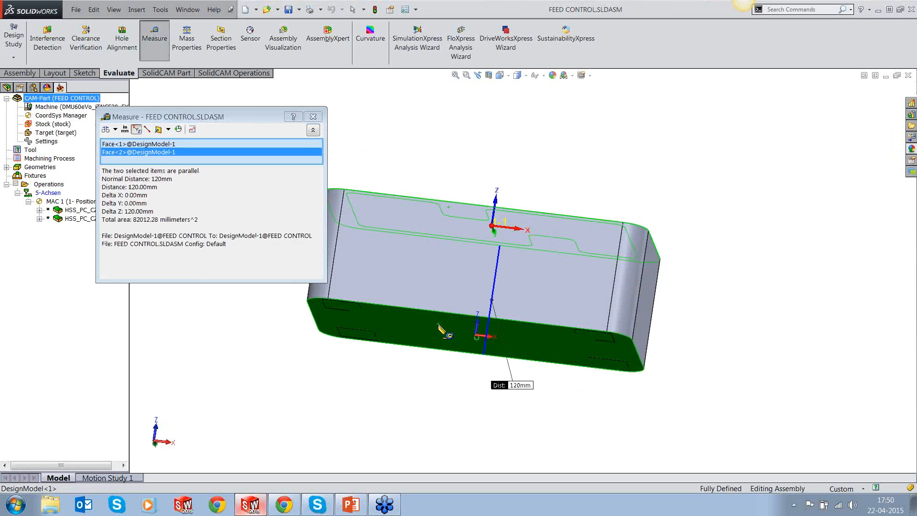
{"action": "left_click", "coordinate": [313, 117]}
Add a machine setup with a Z offset of 120 for the 5-Achsen and 3-Achsen submachines.
{"action": "right_click", "coordinate": [47, 184]}
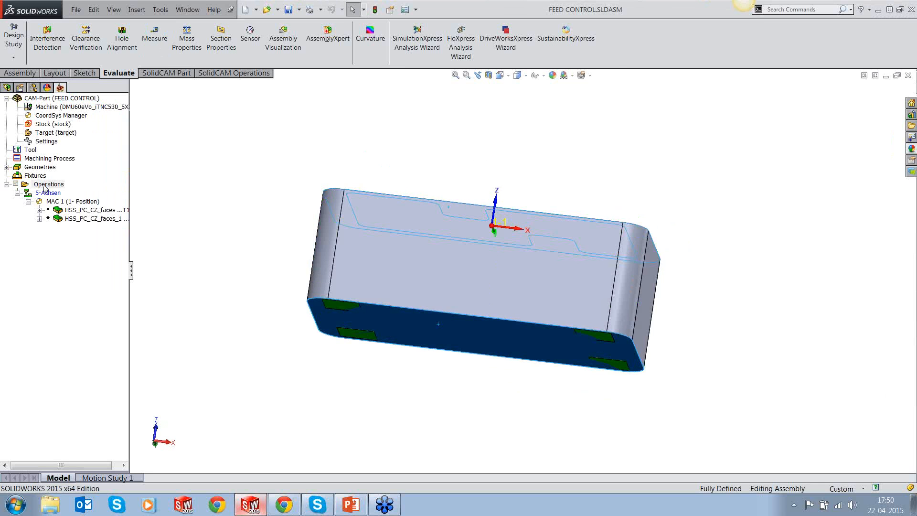
{"action": "left_click", "coordinate": [86, 431]}
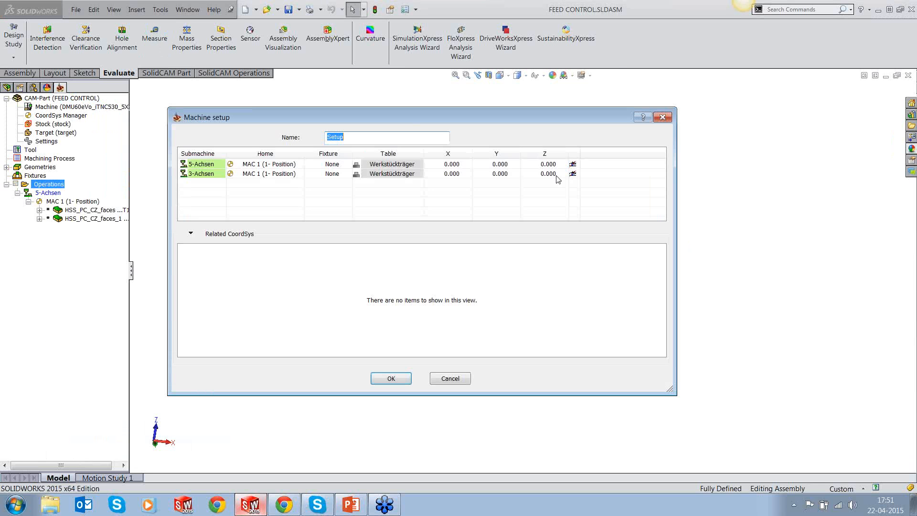
{"action": "left_click", "coordinate": [554, 165]}
{"action": "left_click", "coordinate": [554, 165]}
{"action": "type", "text": "120"}
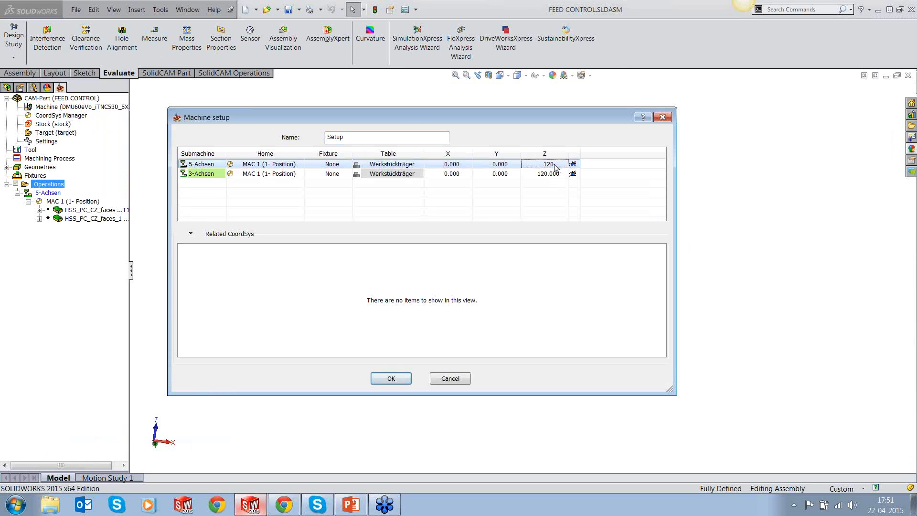
{"action": "left_click", "coordinate": [390, 379]}
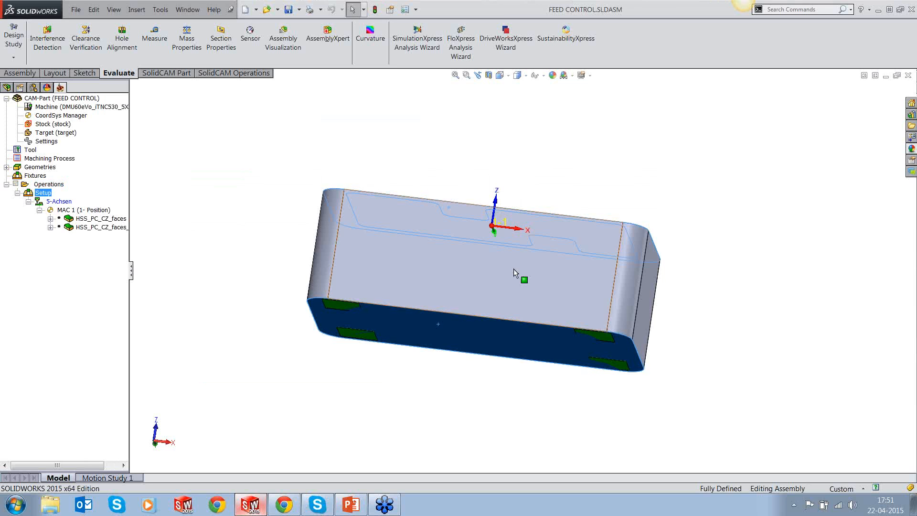
Add a SWARF Machining operation after the HSS_PC_CZ_faces_1 operation.
{"action": "middle_click_drag", "start_coordinate": [514, 269], "coordinate": [529, 340]}
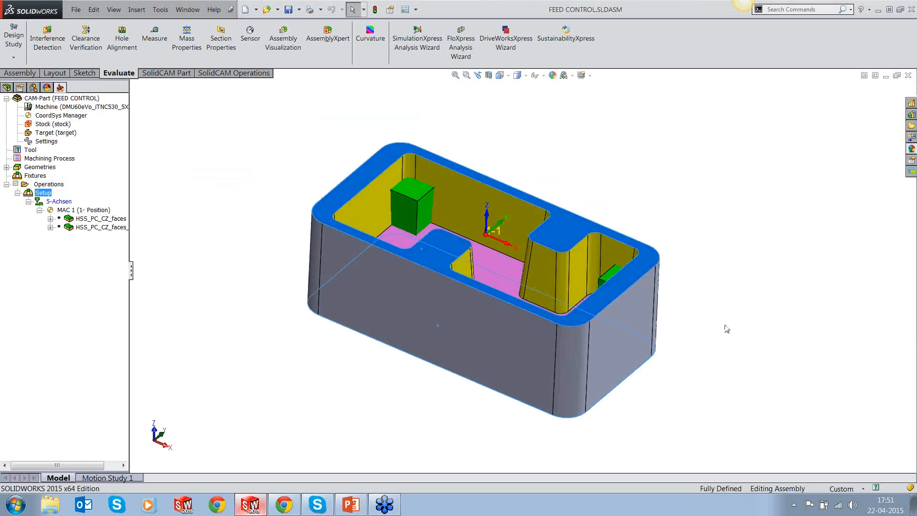
{"action": "left_click", "coordinate": [726, 328]}
{"action": "right_click", "coordinate": [95, 227]}
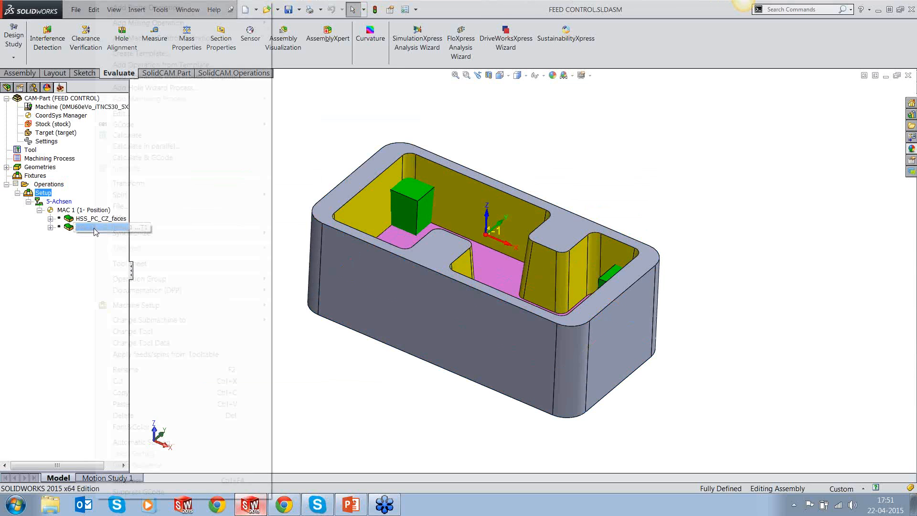
{"action": "mouse_move", "coordinate": [158, 23]}
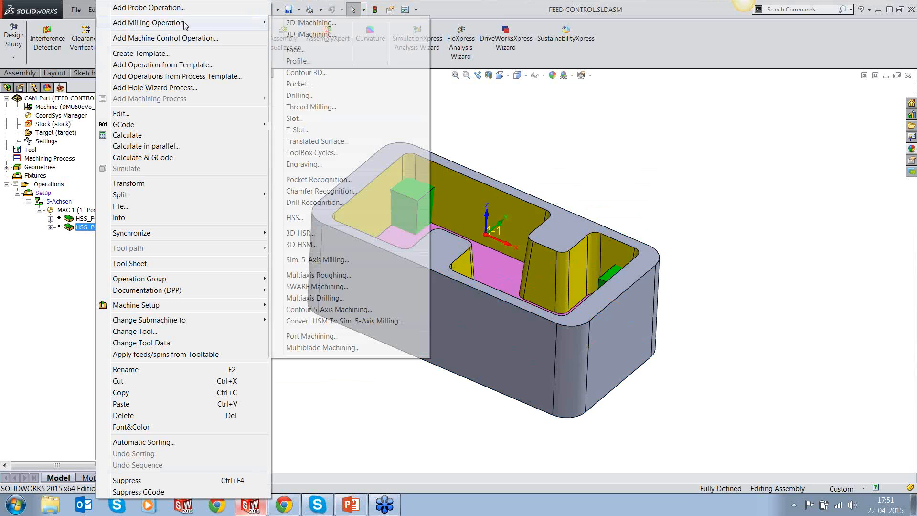
{"action": "left_click", "coordinate": [317, 286]}
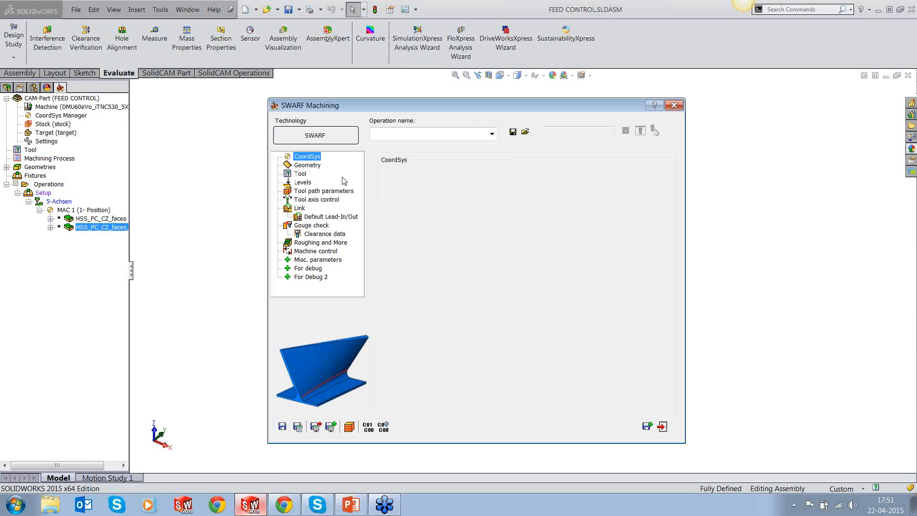
Define a new swarf surfaces geometry and pick the pocket's wall and corner faces at one short end.
{"action": "left_click", "coordinate": [319, 165]}
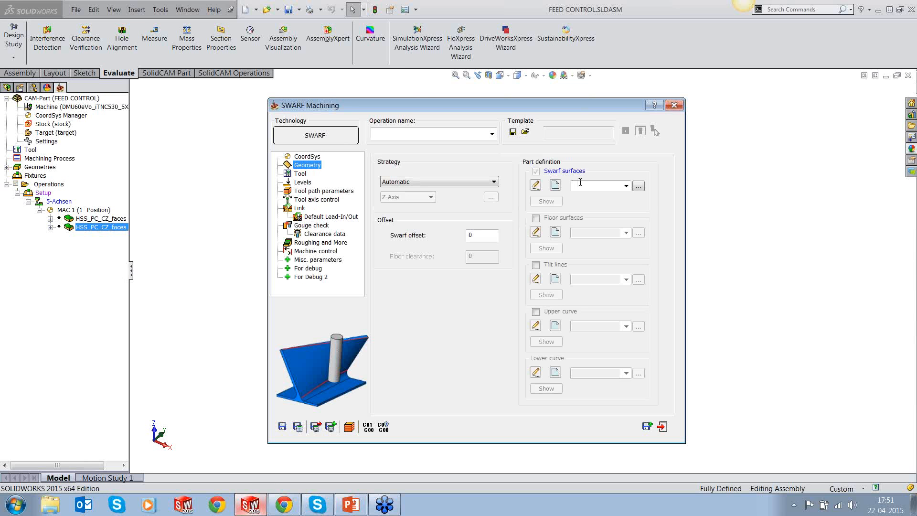
{"action": "left_click", "coordinate": [558, 187]}
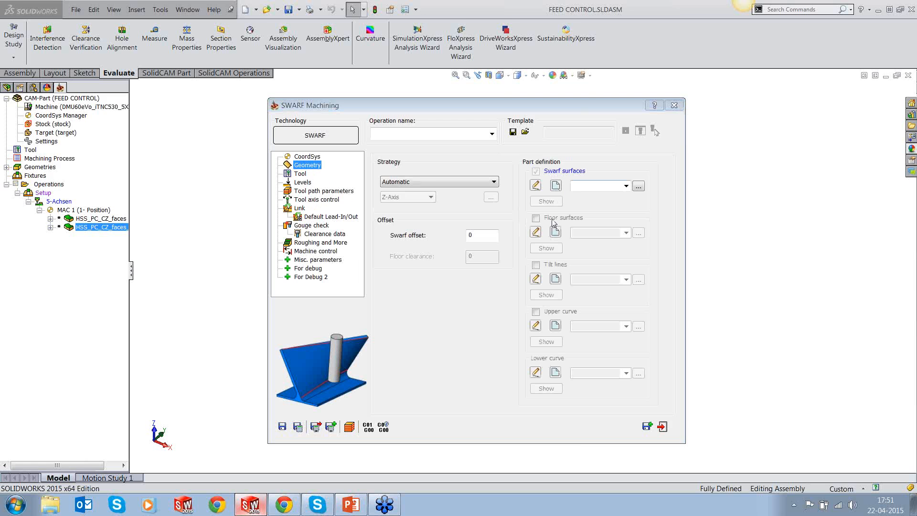
{"action": "scroll", "coordinate": [414, 188], "scroll_direction": "down", "scroll_amount": 3}
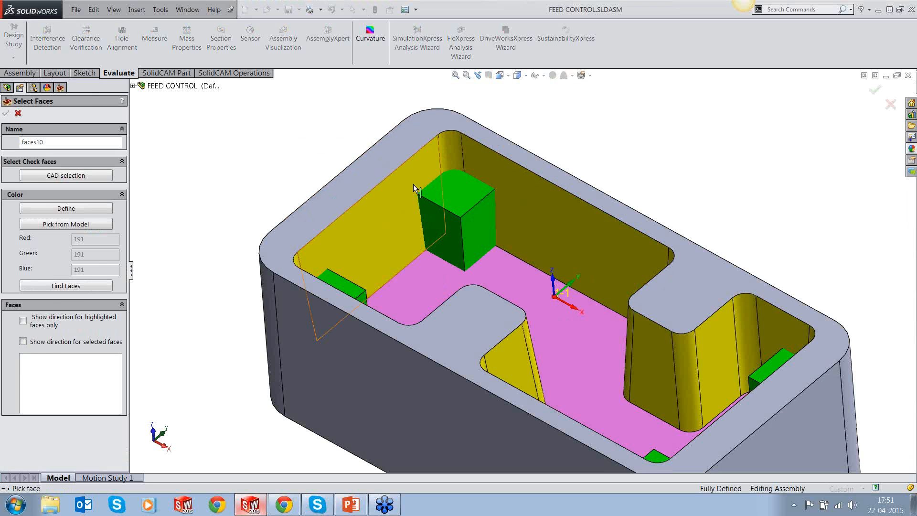
{"action": "left_click", "coordinate": [482, 173]}
{"action": "left_click", "coordinate": [453, 160]}
{"action": "left_click", "coordinate": [415, 191]}
{"action": "middle_click_drag", "start_coordinate": [381, 227], "coordinate": [334, 283]}
{"action": "left_click", "coordinate": [278, 303]}
{"action": "left_click", "coordinate": [297, 345]}
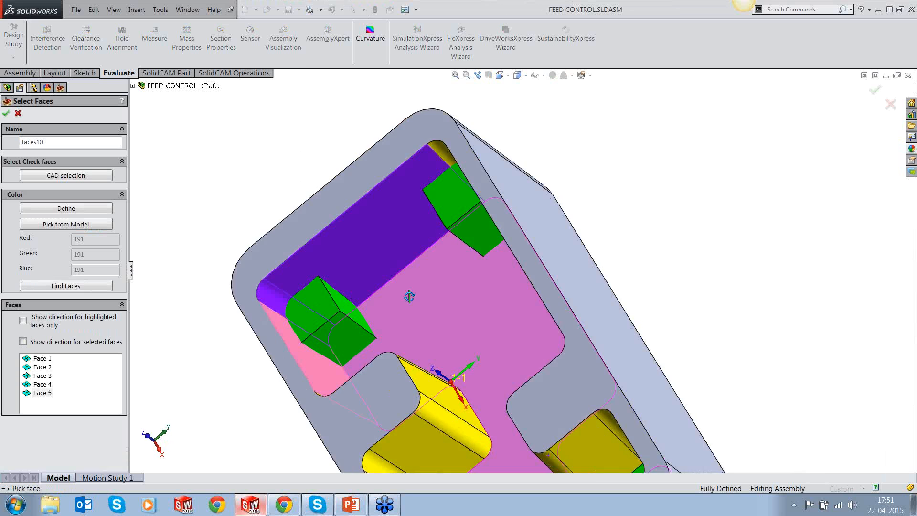
Add the wall and fillet faces around the first inward projection of the pocket to the swarf faces.
{"action": "middle_click_drag", "start_coordinate": [409, 297], "coordinate": [442, 337]}
{"action": "scroll", "coordinate": [456, 402], "scroll_direction": "up", "scroll_amount": 2}
{"action": "left_click", "coordinate": [448, 401]}
{"action": "left_click", "coordinate": [463, 394]}
{"action": "left_click", "coordinate": [489, 376]}
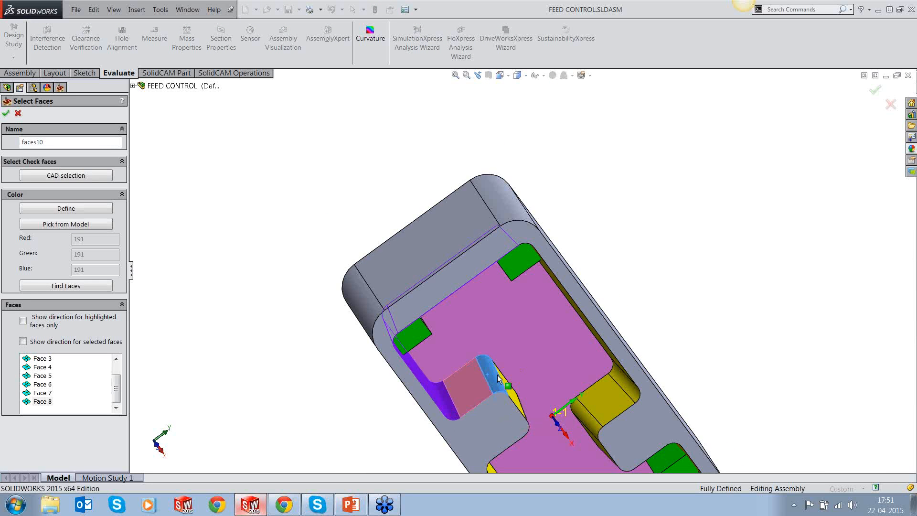
{"action": "left_click", "coordinate": [498, 378]}
{"action": "middle_click_drag", "start_coordinate": [498, 379], "coordinate": [526, 420]}
{"action": "left_click", "coordinate": [527, 421]}
{"action": "left_click", "coordinate": [514, 439]}
{"action": "scroll", "coordinate": [518, 418], "scroll_direction": "up", "scroll_amount": 3}
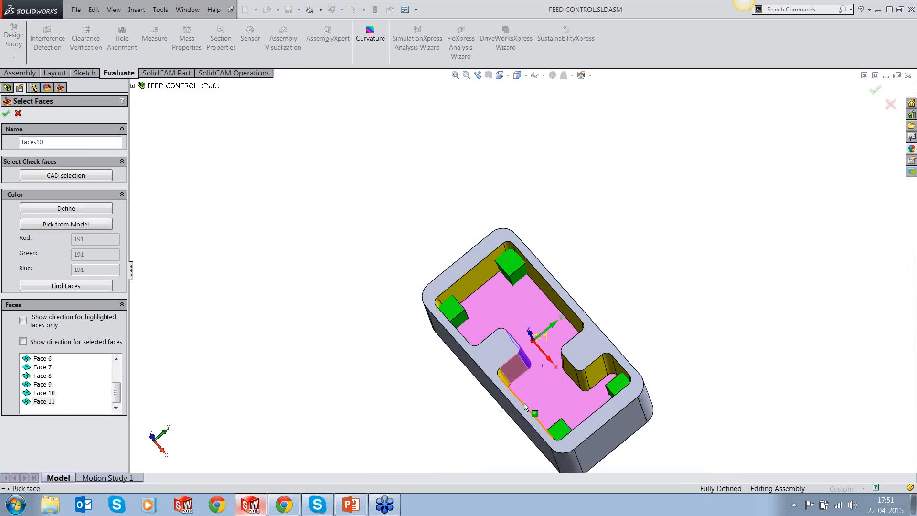
Add the pocket's side, end wall and corner faces at the opposite short end to the swarf faces.
{"action": "scroll", "coordinate": [525, 407], "scroll_direction": "down", "scroll_amount": 4}
{"action": "middle_click_drag", "start_coordinate": [529, 361], "coordinate": [583, 385]}
{"action": "left_click", "coordinate": [480, 379]}
{"action": "left_click", "coordinate": [480, 379]}
{"action": "left_click", "coordinate": [585, 382]}
{"action": "left_click", "coordinate": [695, 255]}
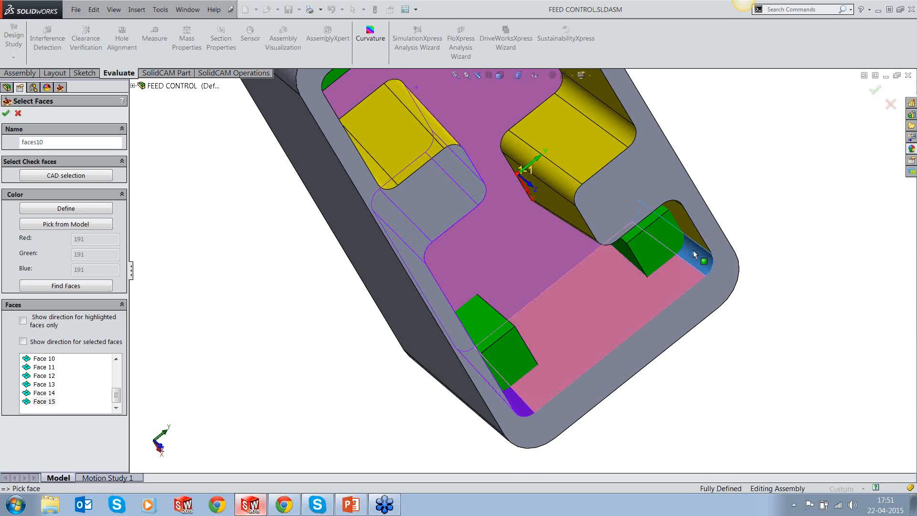
{"action": "left_click", "coordinate": [690, 234]}
{"action": "middle_click_drag", "start_coordinate": [687, 239], "coordinate": [658, 228]}
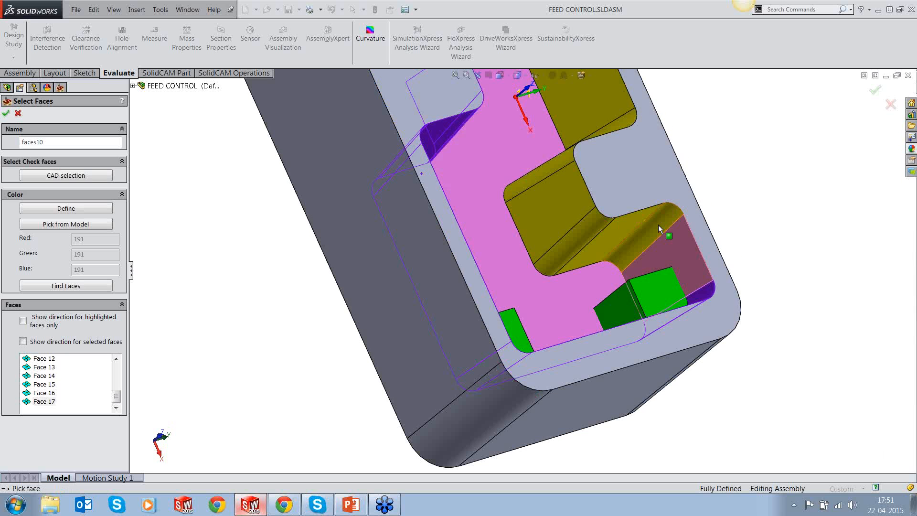
Add the wall and fillet faces around the second inward projection of the pocket to the swarf faces.
{"action": "left_click", "coordinate": [659, 230]}
{"action": "left_click", "coordinate": [624, 234]}
{"action": "left_click", "coordinate": [589, 241]}
{"action": "left_click", "coordinate": [578, 205]}
{"action": "left_click", "coordinate": [566, 167]}
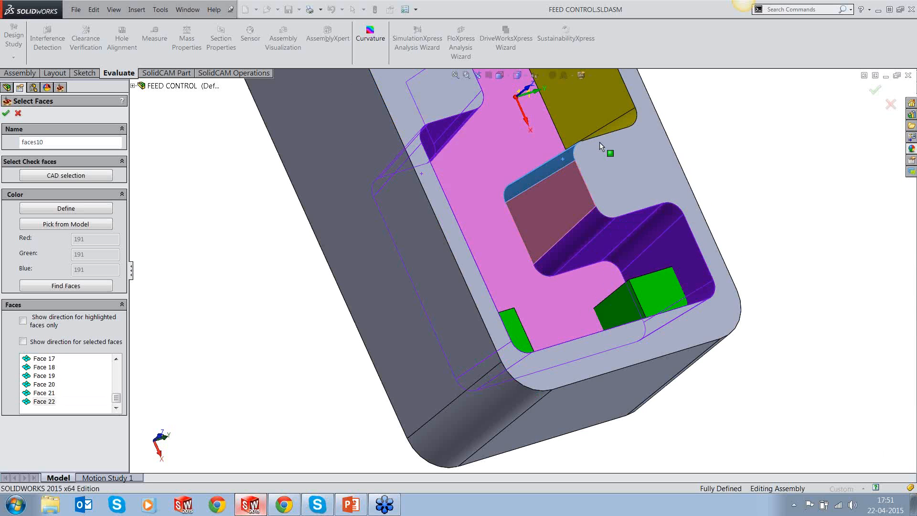
{"action": "middle_click_drag", "start_coordinate": [599, 143], "coordinate": [597, 184]}
{"action": "left_click", "coordinate": [587, 141]}
{"action": "left_click", "coordinate": [614, 132]}
{"action": "scroll", "coordinate": [611, 209], "scroll_direction": "up", "scroll_amount": 5}
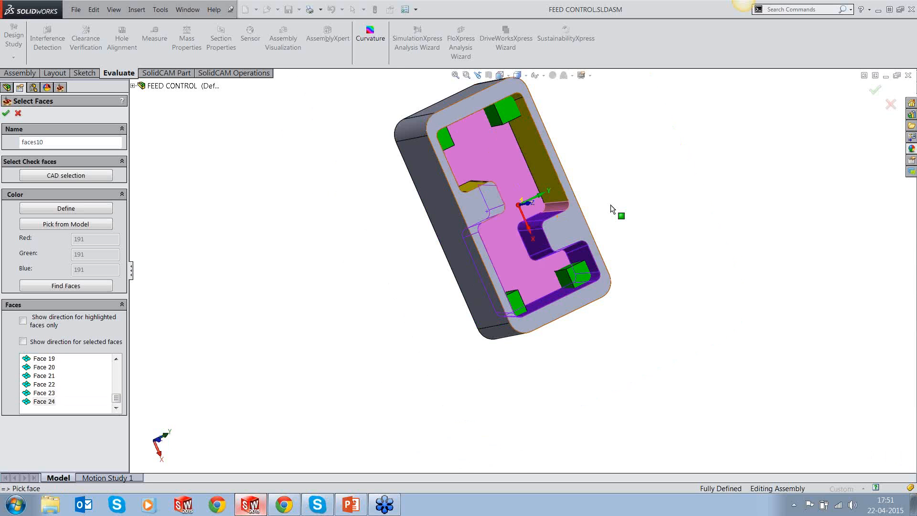
Add the pocket's remaining long side wall to the swarf faces and accept the faces10 geometry.
{"action": "scroll", "coordinate": [520, 139], "scroll_direction": "down", "scroll_amount": 3}
{"action": "middle_click_drag", "start_coordinate": [550, 218], "coordinate": [534, 172]}
{"action": "left_click", "coordinate": [534, 173]}
{"action": "left_click", "coordinate": [534, 177]}
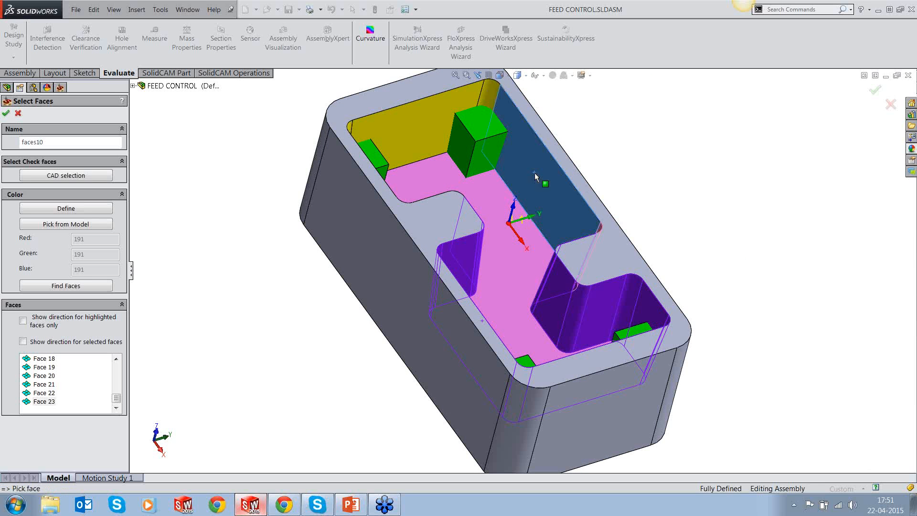
{"action": "left_click", "coordinate": [7, 115]}
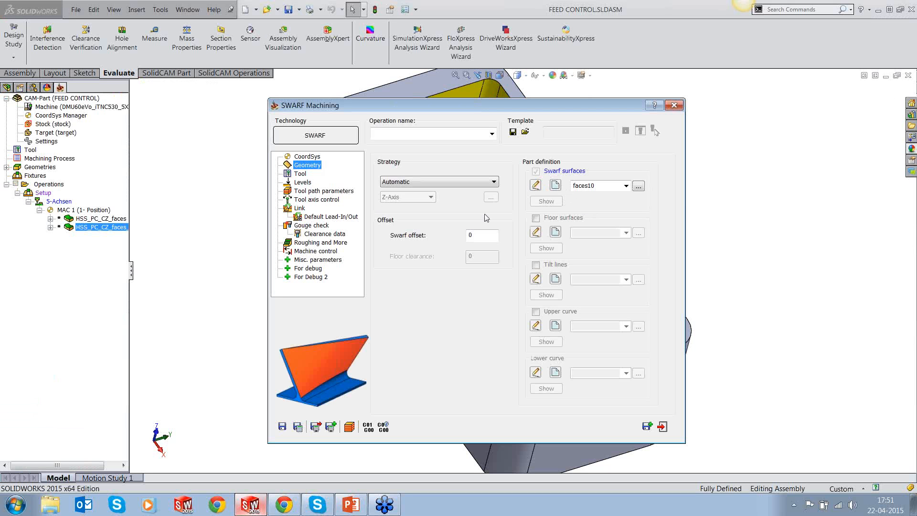
Assign the existing geometry "faces" as the operation's swarf surfaces.
{"action": "left_click", "coordinate": [638, 187]}
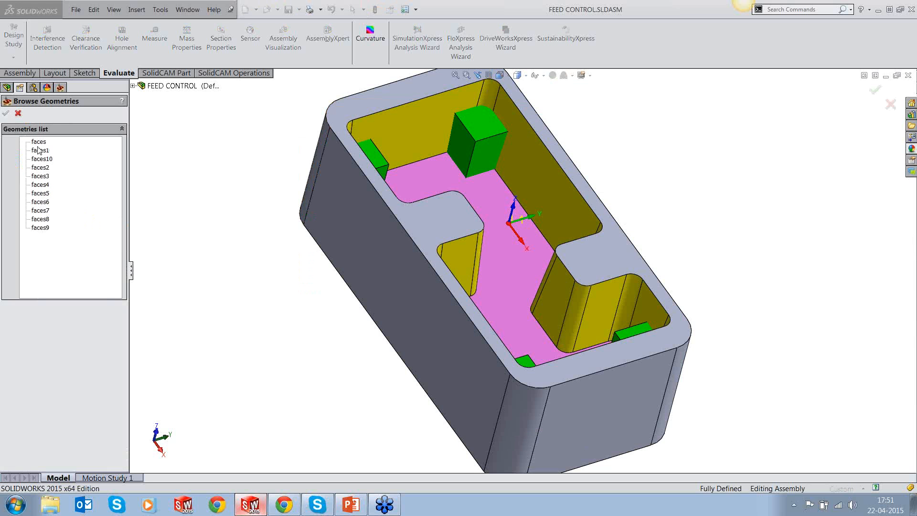
{"action": "left_click", "coordinate": [39, 143]}
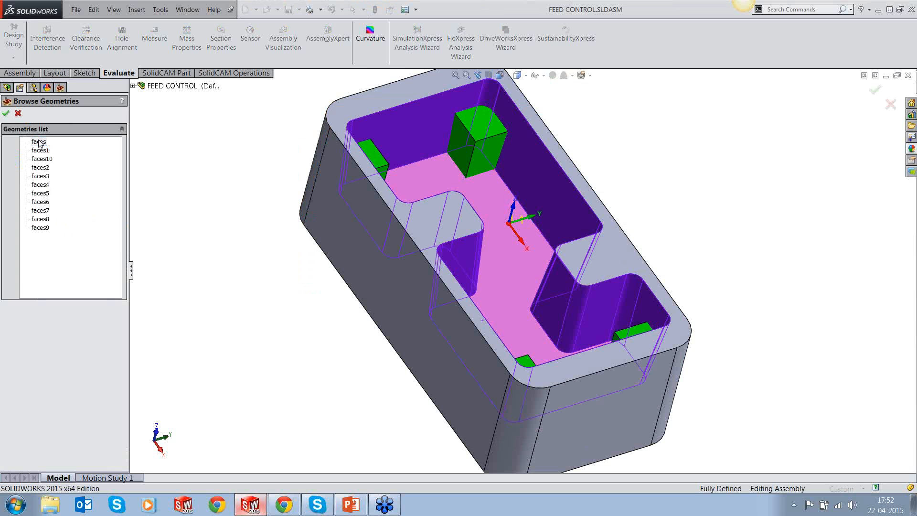
{"action": "left_click", "coordinate": [5, 114]}
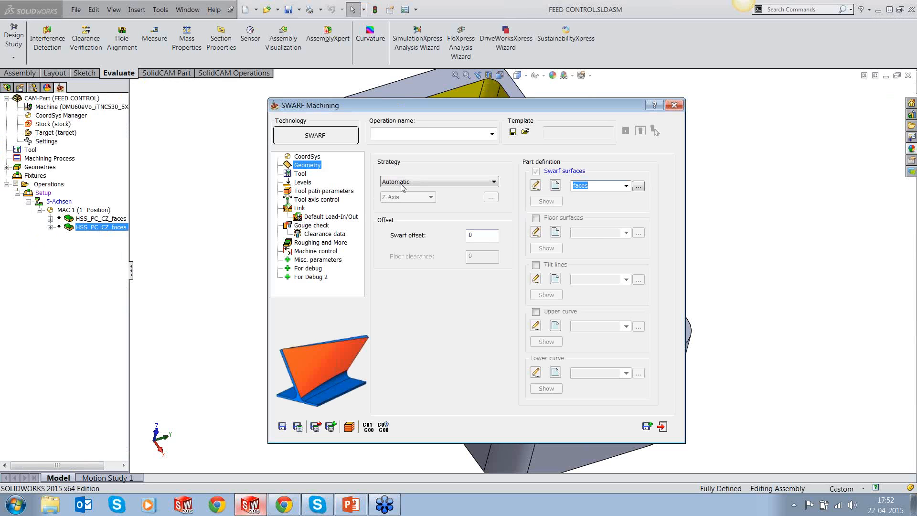
Create a 12 mm ball nose mill with the HSK A 63 ER 32x80 holder and select it for the operation.
{"action": "left_click", "coordinate": [297, 175]}
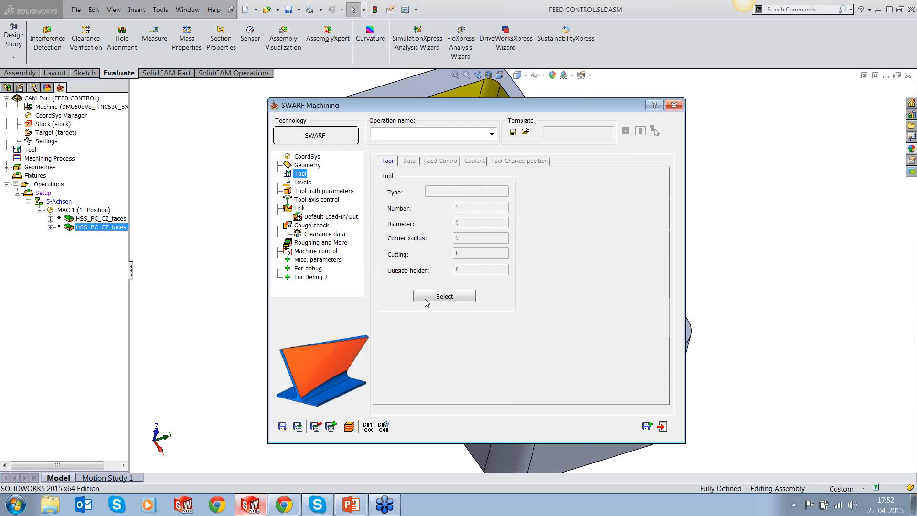
{"action": "left_click", "coordinate": [446, 297]}
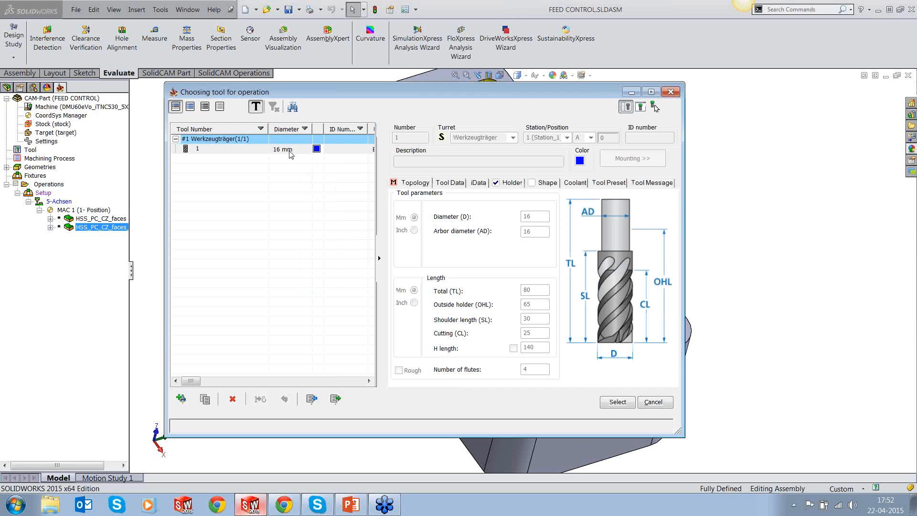
{"action": "left_click", "coordinate": [181, 398]}
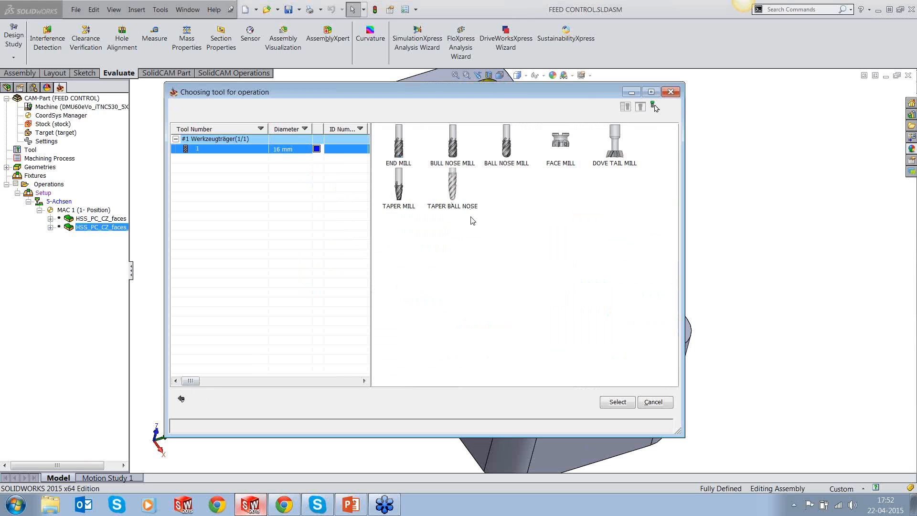
{"action": "left_click", "coordinate": [509, 153]}
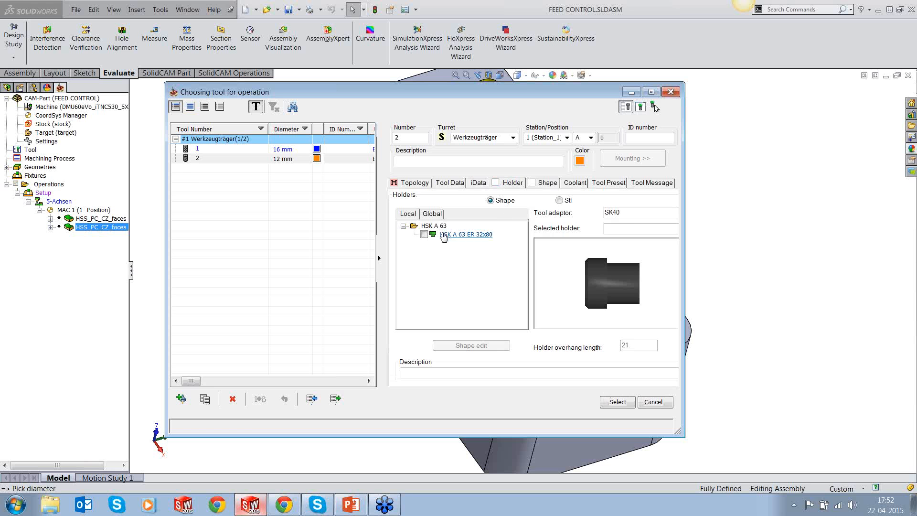
{"action": "left_click", "coordinate": [425, 235]}
{"action": "left_click", "coordinate": [617, 401]}
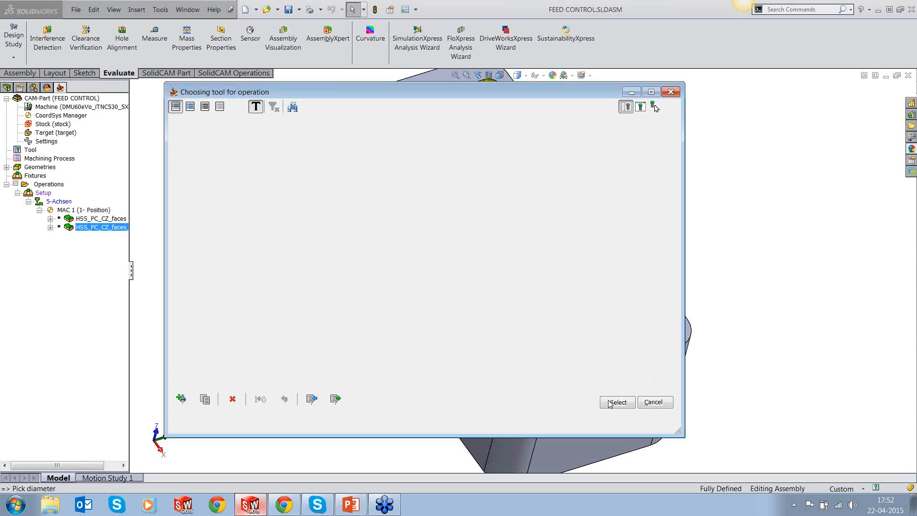
Enable Minimize rotation axis changes in the SWARF operation's tool axis control.
{"action": "left_click", "coordinate": [303, 182]}
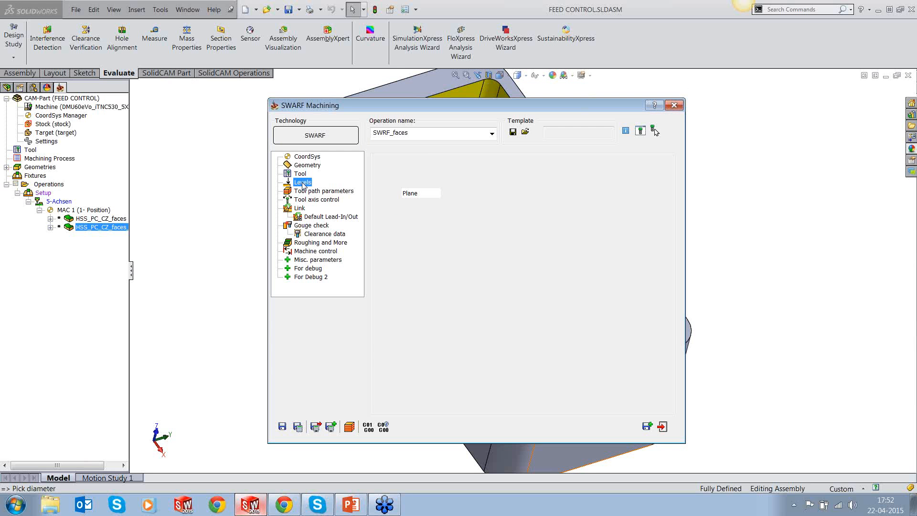
{"action": "left_click", "coordinate": [305, 191]}
{"action": "left_click", "coordinate": [307, 200]}
{"action": "left_click", "coordinate": [387, 237]}
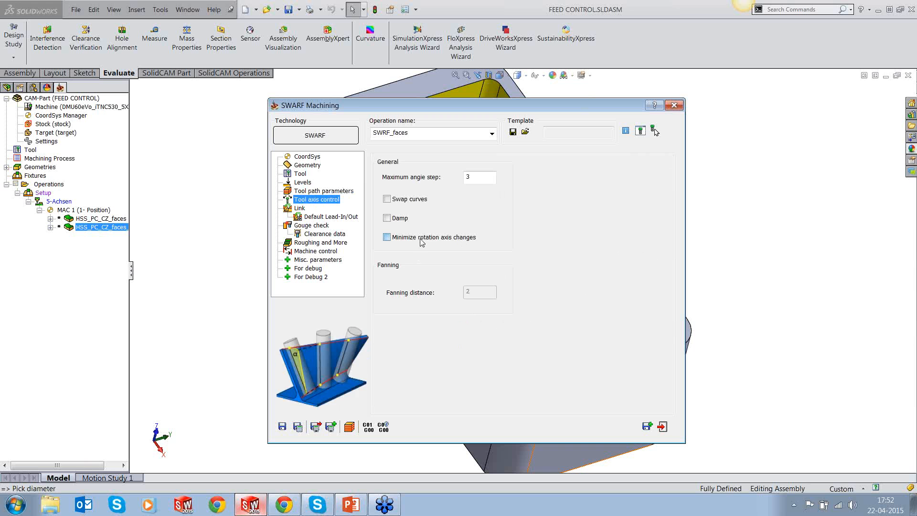
{"action": "left_click", "coordinate": [419, 237]}
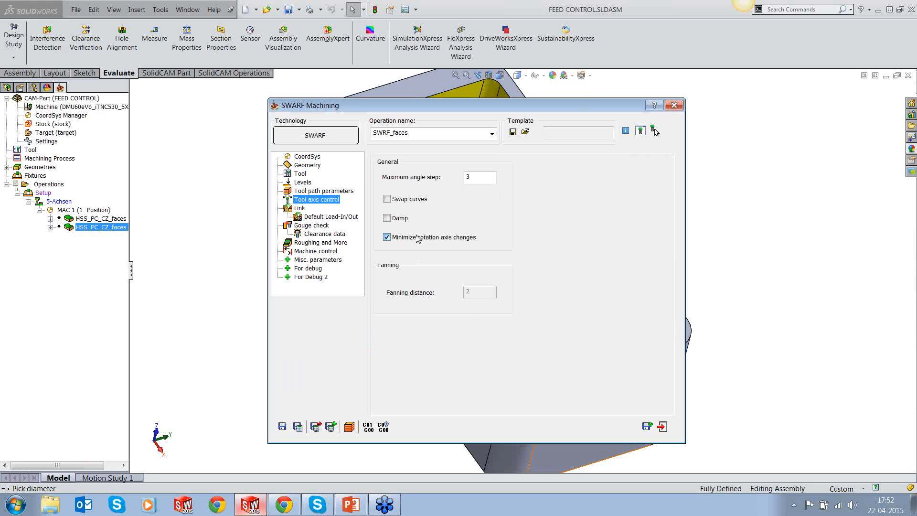
Check the link, lead-in/out and gouge check settings, then save and calculate SWRF_faces and open its simulation.
{"action": "left_click", "coordinate": [300, 209]}
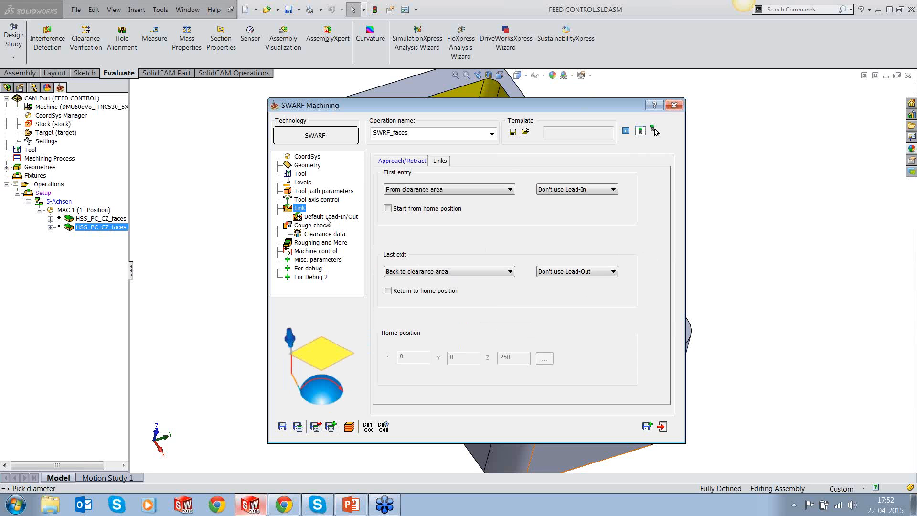
{"action": "left_click", "coordinate": [327, 217]}
{"action": "left_click", "coordinate": [315, 225]}
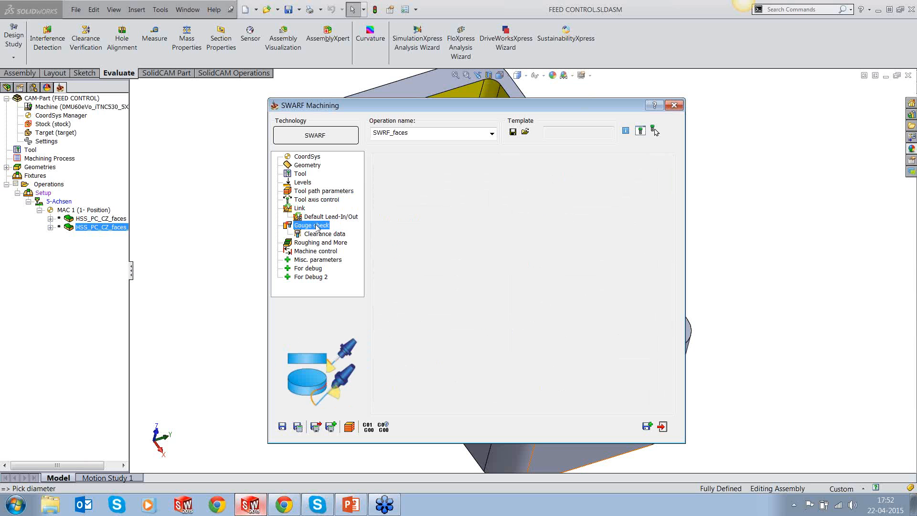
{"action": "left_click", "coordinate": [297, 426]}
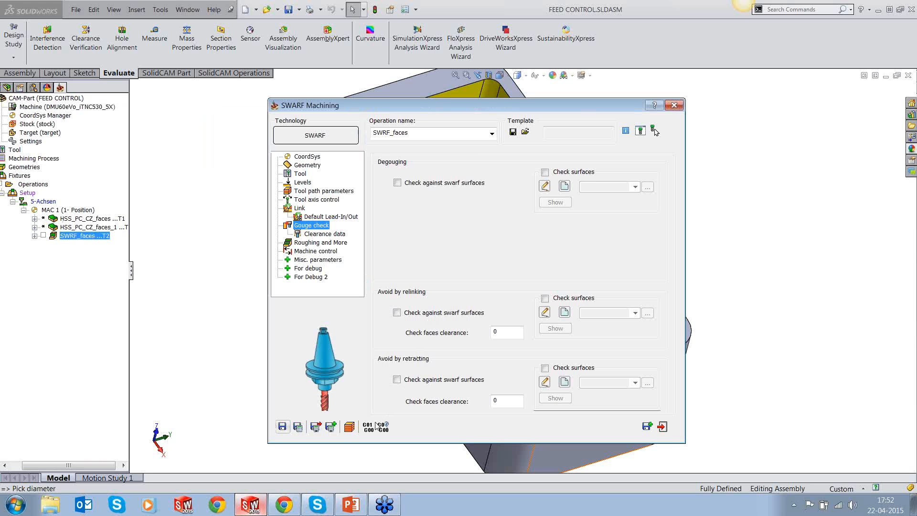
{"action": "left_click", "coordinate": [349, 427]}
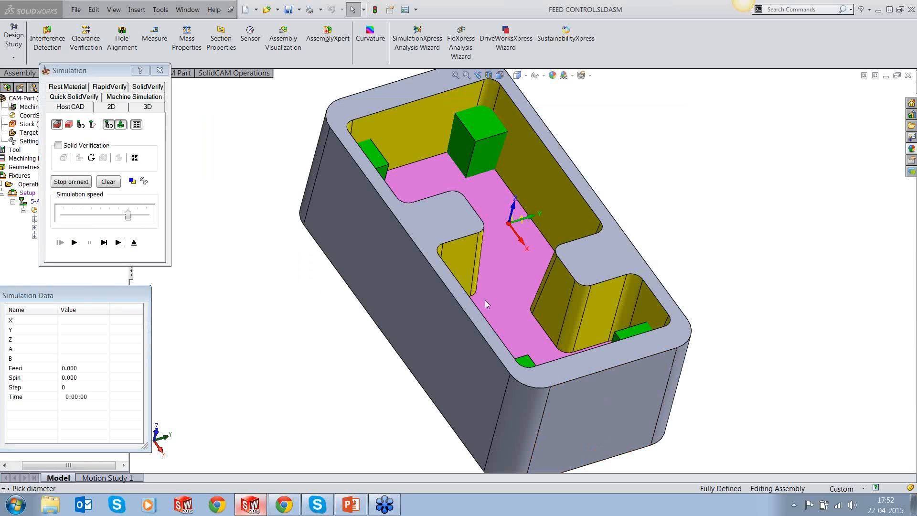
Step through the SWRF_faces simulation, examine the tool tip's position relative to the pocket floor, and exit the simulation.
{"action": "middle_click_drag", "start_coordinate": [485, 300], "coordinate": [555, 310]}
{"action": "left_click", "coordinate": [103, 242]}
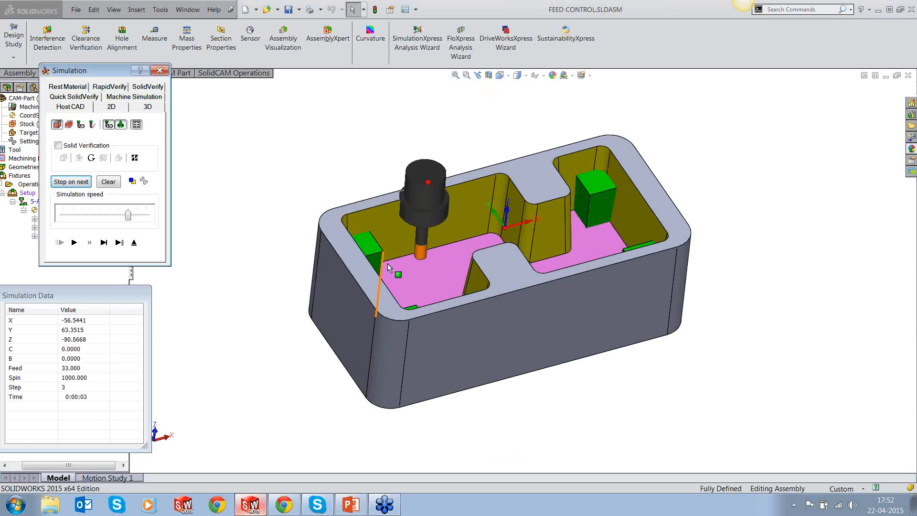
{"action": "scroll", "coordinate": [407, 261], "scroll_direction": "down", "scroll_amount": 2}
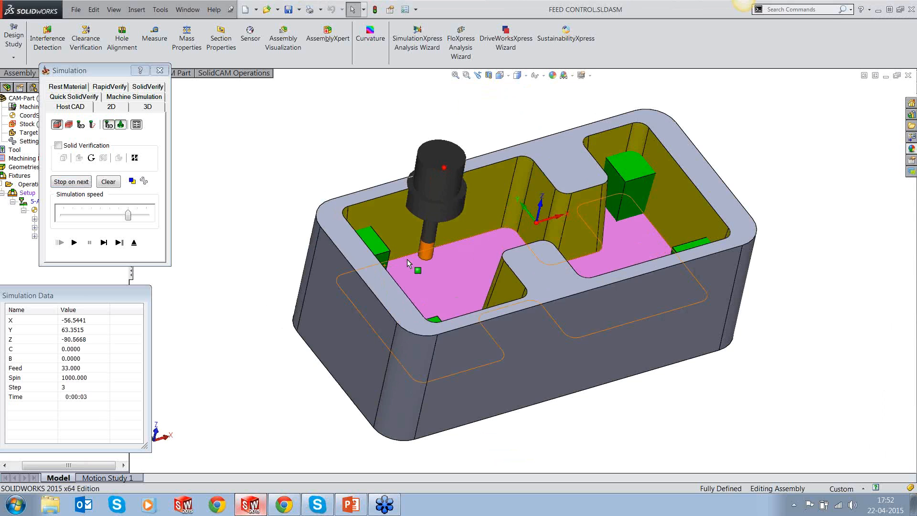
{"action": "scroll", "coordinate": [406, 261], "scroll_direction": "down", "scroll_amount": 3}
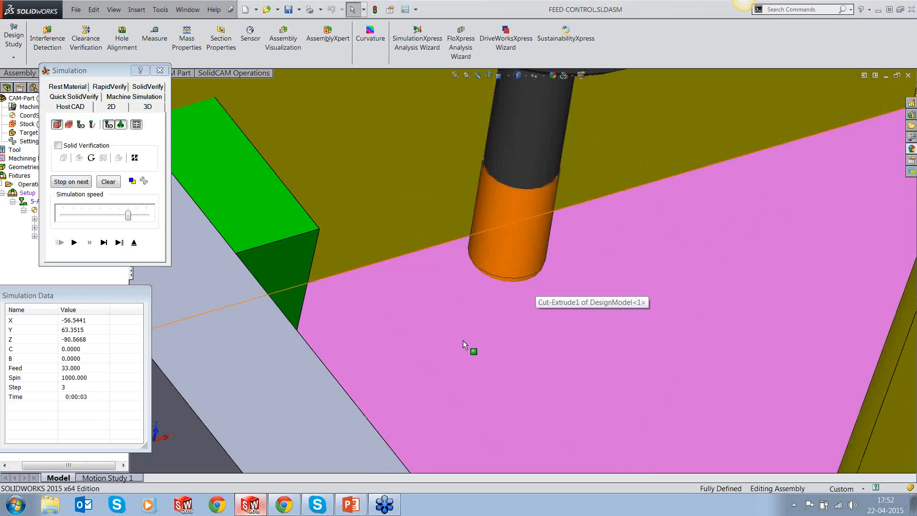
{"action": "scroll", "coordinate": [463, 340], "scroll_direction": "up", "scroll_amount": 4}
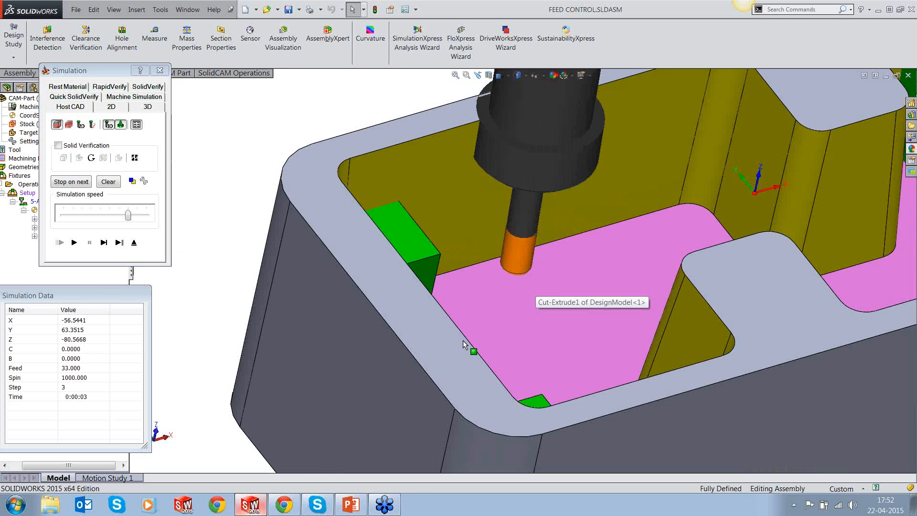
{"action": "scroll", "coordinate": [462, 340], "scroll_direction": "up", "scroll_amount": 3}
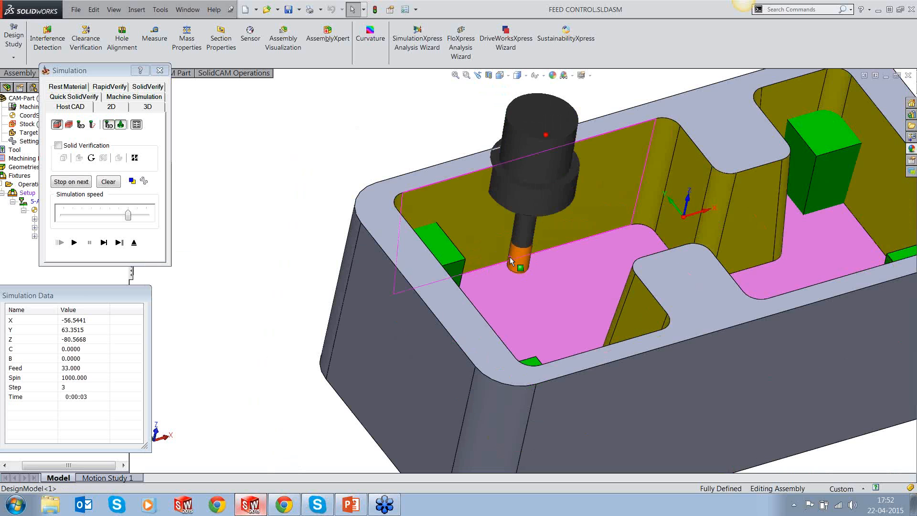
{"action": "middle_click_drag", "start_coordinate": [511, 260], "coordinate": [495, 205]}
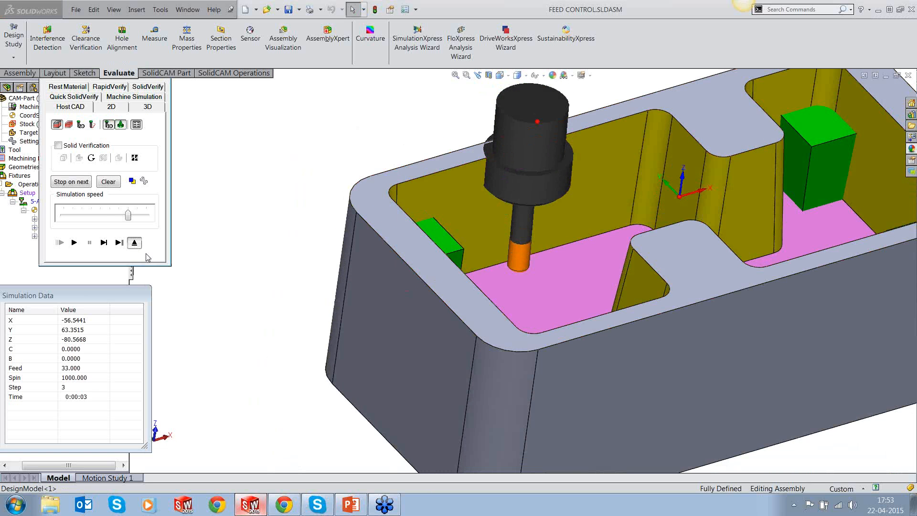
{"action": "left_click", "coordinate": [134, 242]}
Open the operation's tool data and measure the distance between the part's upper face and the pocket floor.
{"action": "left_click", "coordinate": [444, 297]}
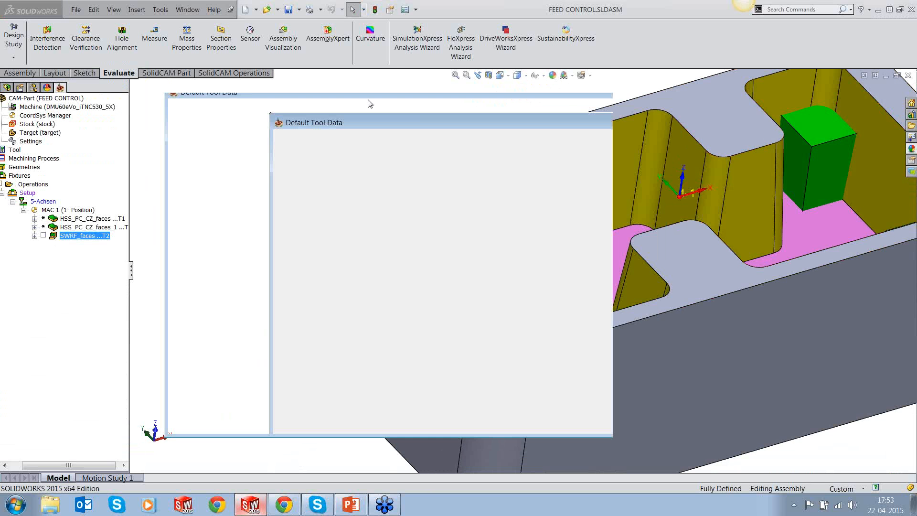
{"action": "left_click_drag", "start_coordinate": [357, 92], "coordinate": [174, 150]}
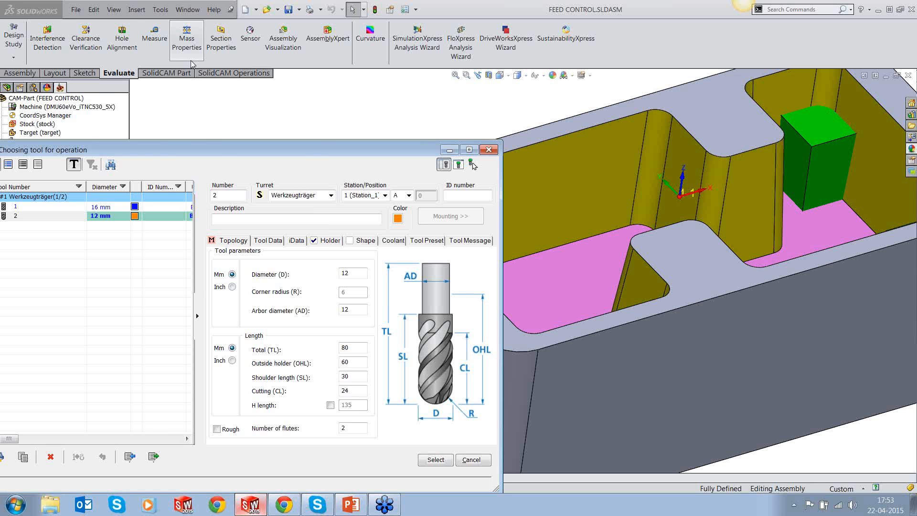
{"action": "left_click", "coordinate": [154, 37]}
{"action": "left_click", "coordinate": [698, 119]}
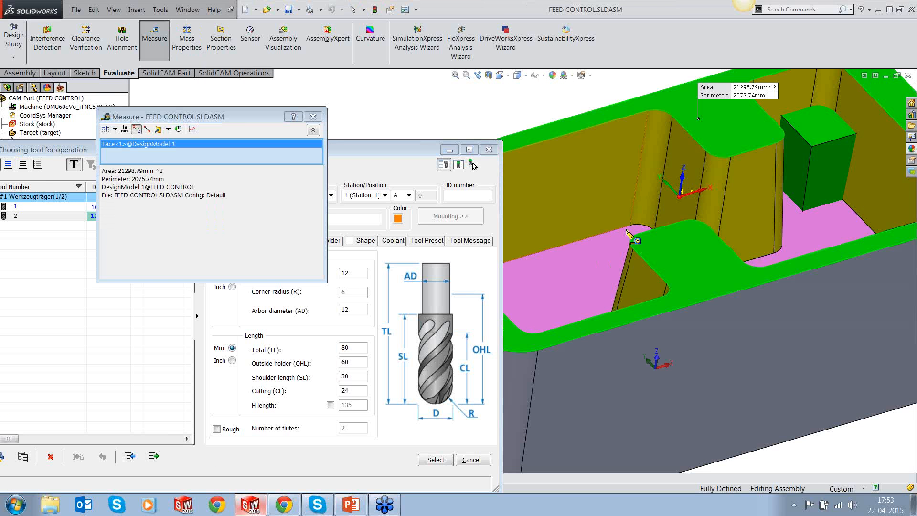
{"action": "left_click", "coordinate": [814, 227]}
{"action": "left_click", "coordinate": [317, 118]}
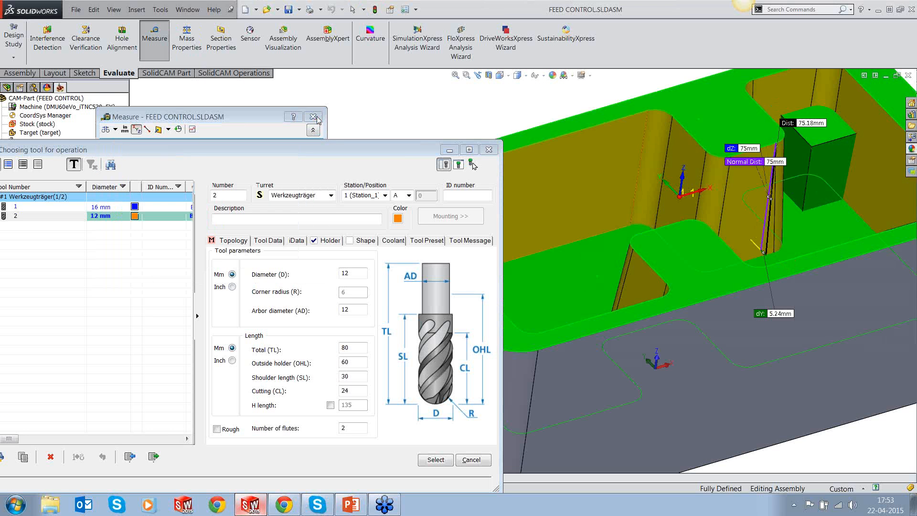
Set the 12 mm ball nose mill's total length to 100 and outside holder length to 80, and select it for the operation.
{"action": "double_click", "coordinate": [347, 348]}
{"action": "type", "text": "100"}
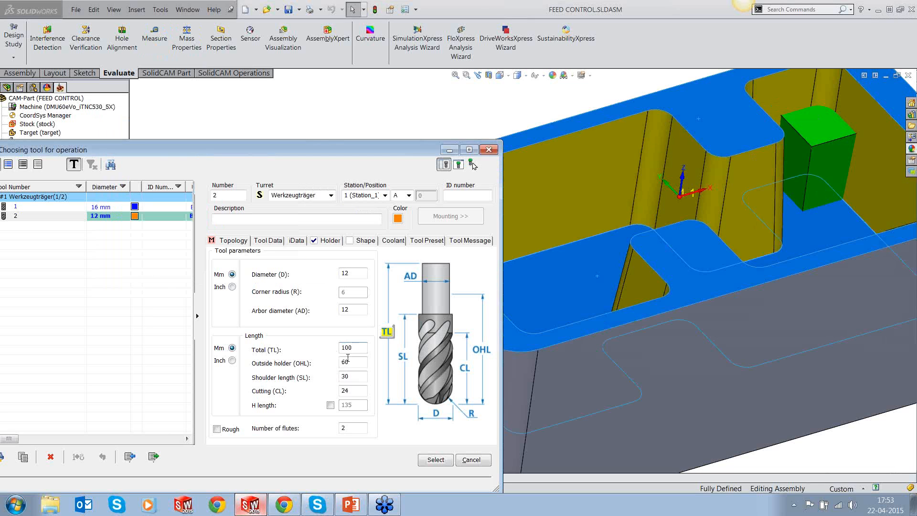
{"action": "double_click", "coordinate": [348, 360]}
{"action": "type", "text": "80"}
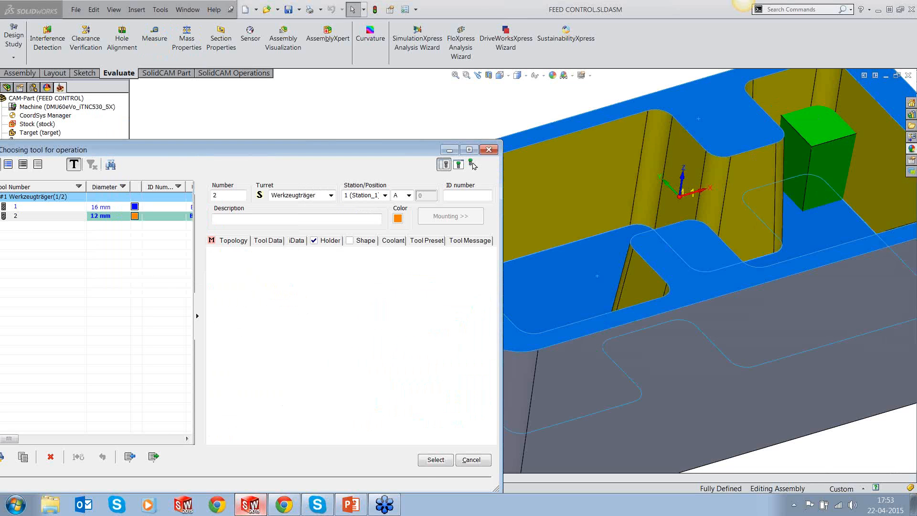
{"action": "left_click", "coordinate": [436, 459]}
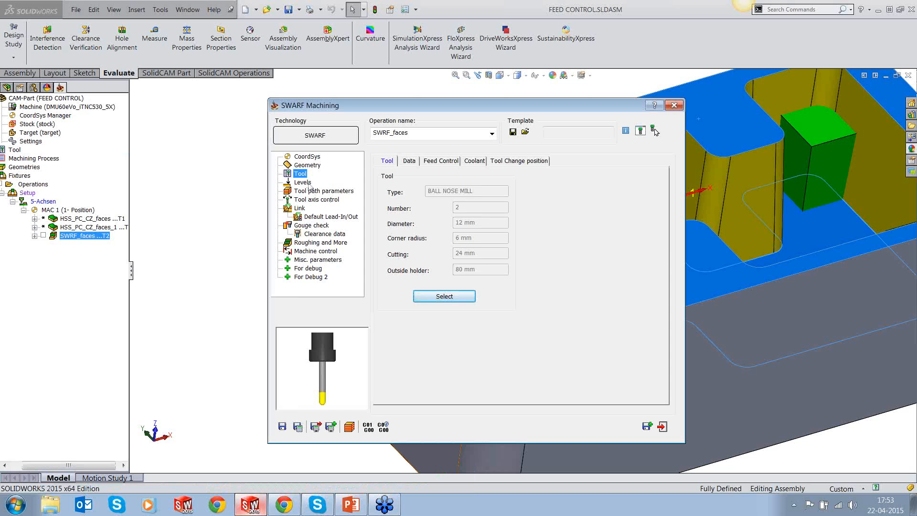
Define the pocket's bottom face as the floor surface geometry faces11, then save and calculate the SWARF operation.
{"action": "left_click", "coordinate": [307, 165]}
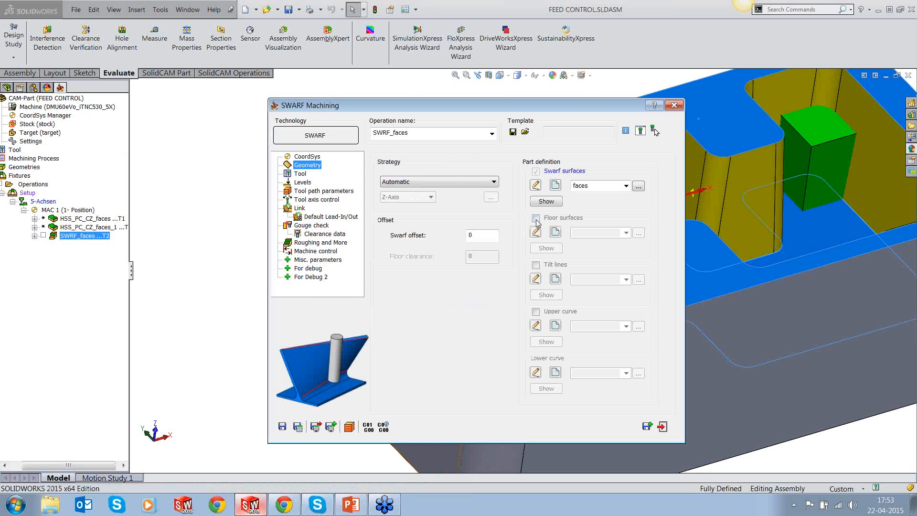
{"action": "left_click", "coordinate": [556, 233]}
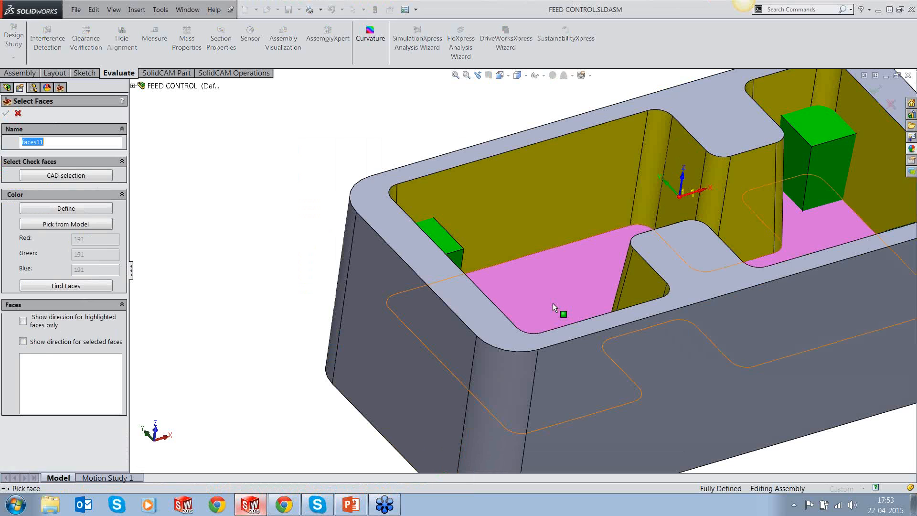
{"action": "left_click", "coordinate": [554, 307]}
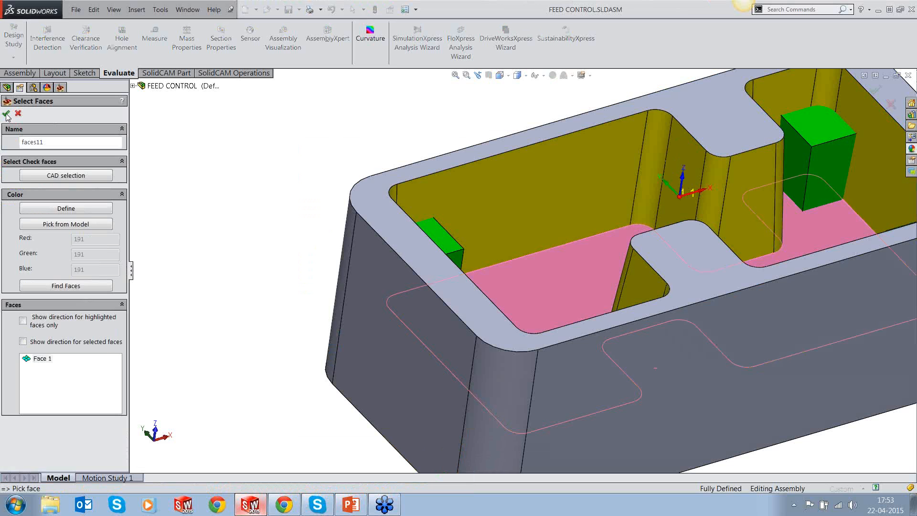
{"action": "left_click", "coordinate": [7, 113]}
{"action": "left_click", "coordinate": [298, 426]}
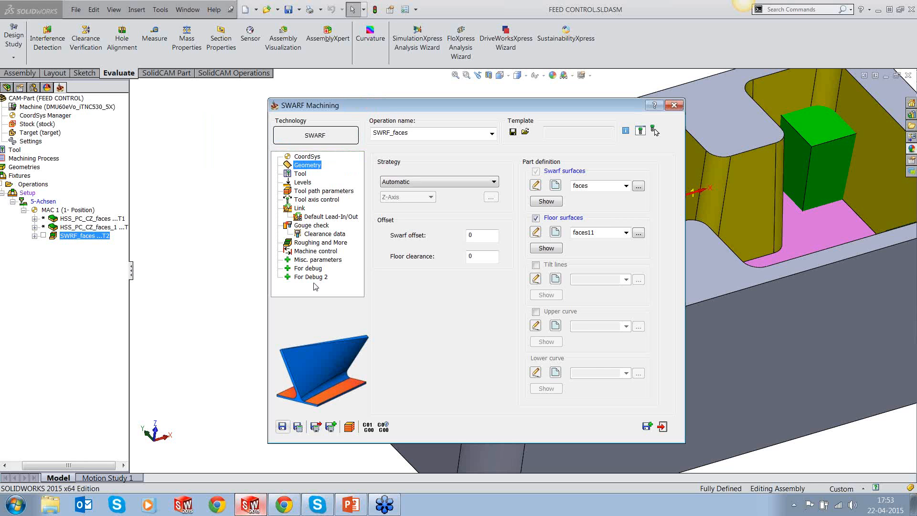
Simulate the recalculated SWARF toolpath move by move, examining the tool position and feed values, then exit the simulation and the operation.
{"action": "left_click", "coordinate": [355, 431]}
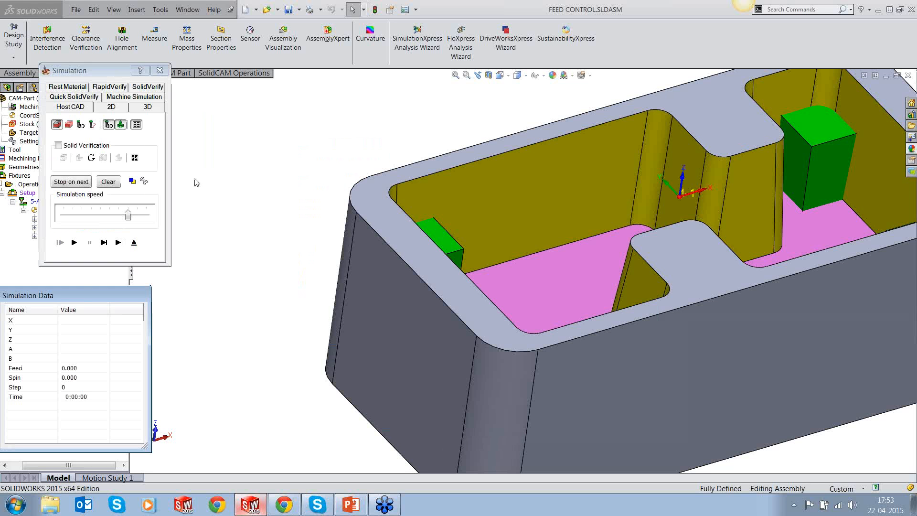
{"action": "left_click", "coordinate": [104, 242]}
{"action": "left_click", "coordinate": [106, 247]}
{"action": "left_click", "coordinate": [106, 248]}
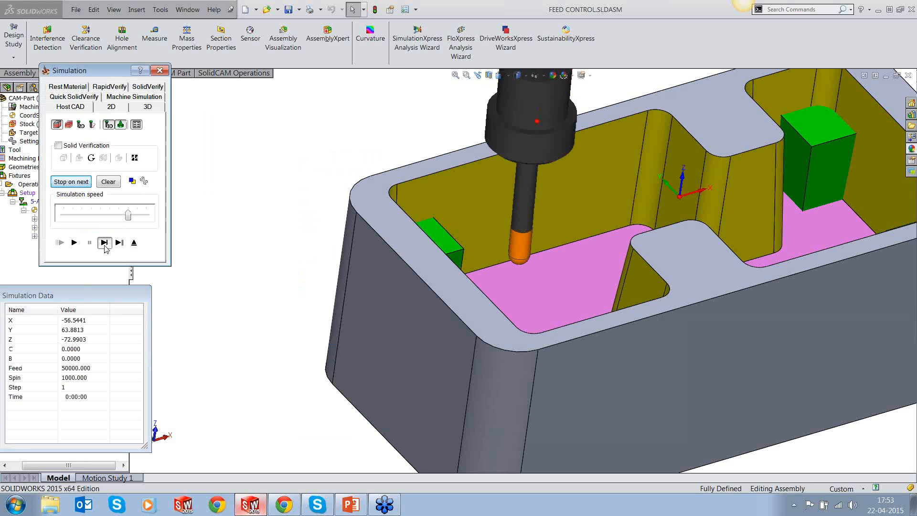
{"action": "left_click", "coordinate": [106, 247]}
{"action": "left_click", "coordinate": [106, 248]}
{"action": "left_click", "coordinate": [106, 247]}
{"action": "left_click", "coordinate": [106, 247]}
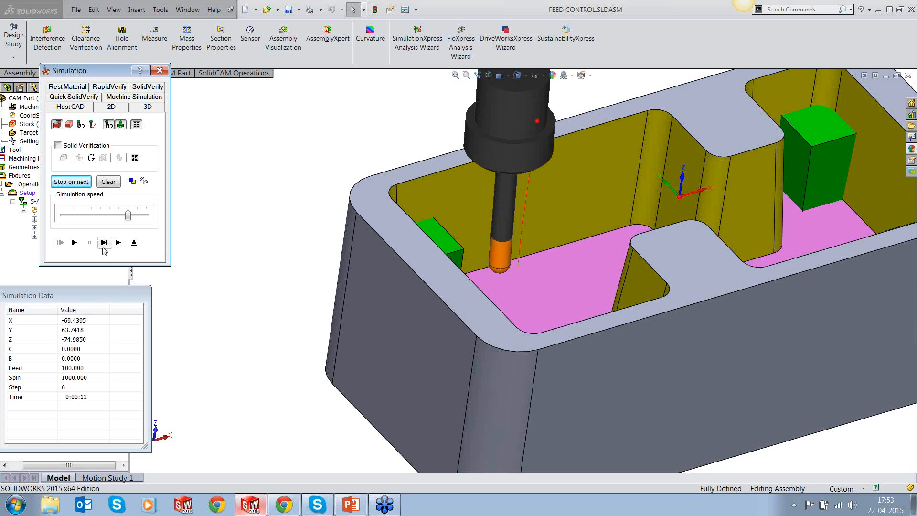
{"action": "mouse_move", "coordinate": [66, 295]}
{"action": "left_mouse_down"}
{"action": "mouse_move", "coordinate": [136, 237]}
{"action": "mouse_move", "coordinate": [75, 285]}
{"action": "left_mouse_up"}
{"action": "left_click", "coordinate": [104, 242]}
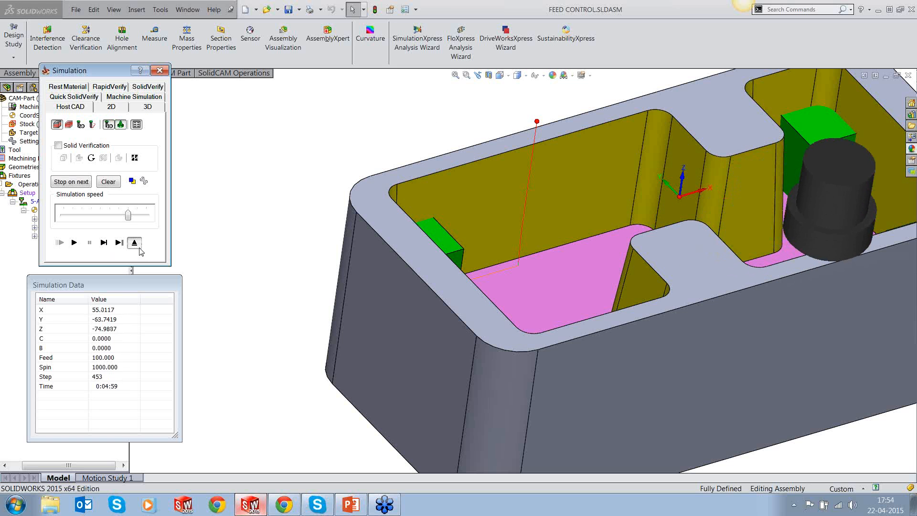
{"action": "left_click", "coordinate": [134, 242]}
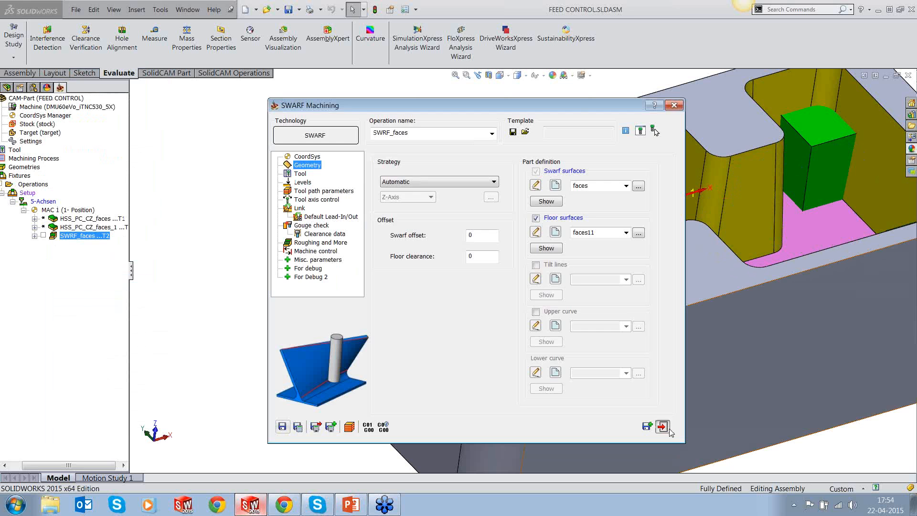
{"action": "left_click", "coordinate": [662, 426]}
Reopen the SWRF_faces operation for editing and display its tool feed data and Feed Control settings.
{"action": "middle_click_drag", "start_coordinate": [683, 276], "coordinate": [622, 320]}
{"action": "scroll", "coordinate": [621, 306], "scroll_direction": "up", "scroll_amount": 4}
{"action": "scroll", "coordinate": [600, 196], "scroll_direction": "down", "scroll_amount": 5}
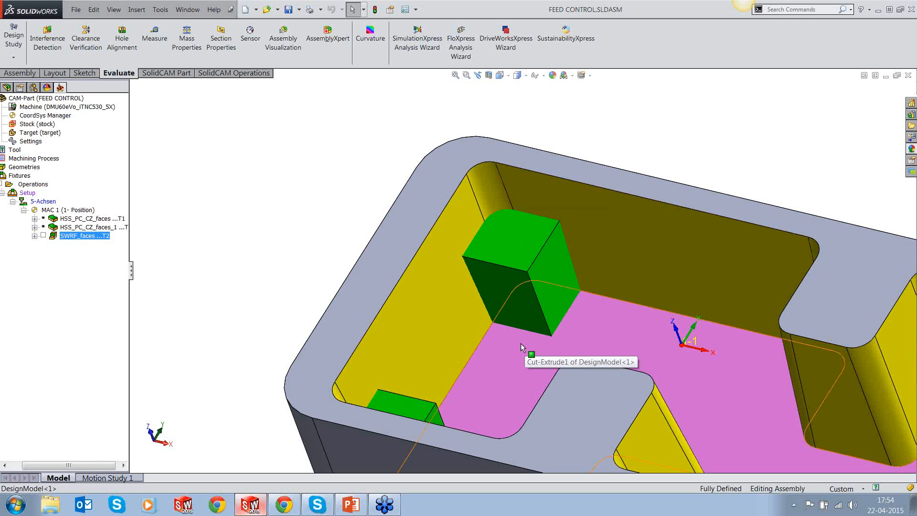
{"action": "right_click", "coordinate": [85, 241]}
{"action": "left_click", "coordinate": [105, 129]}
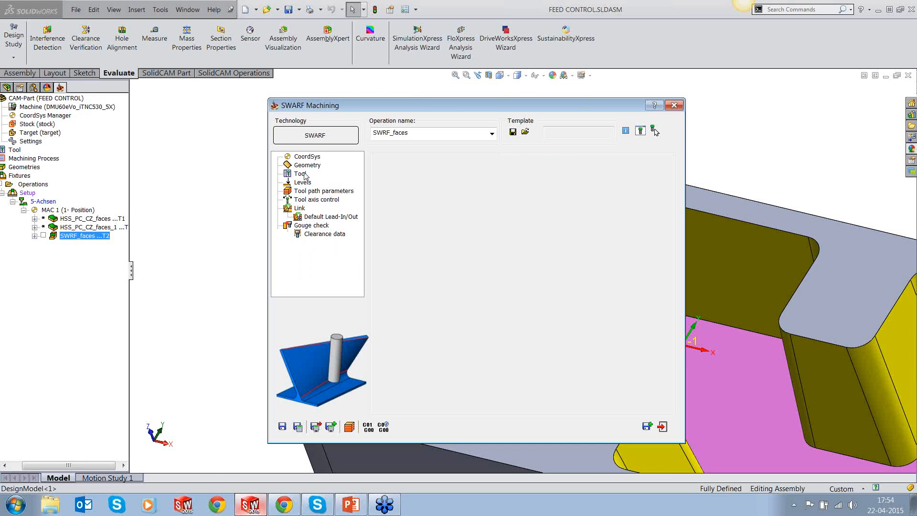
{"action": "left_click", "coordinate": [409, 163]}
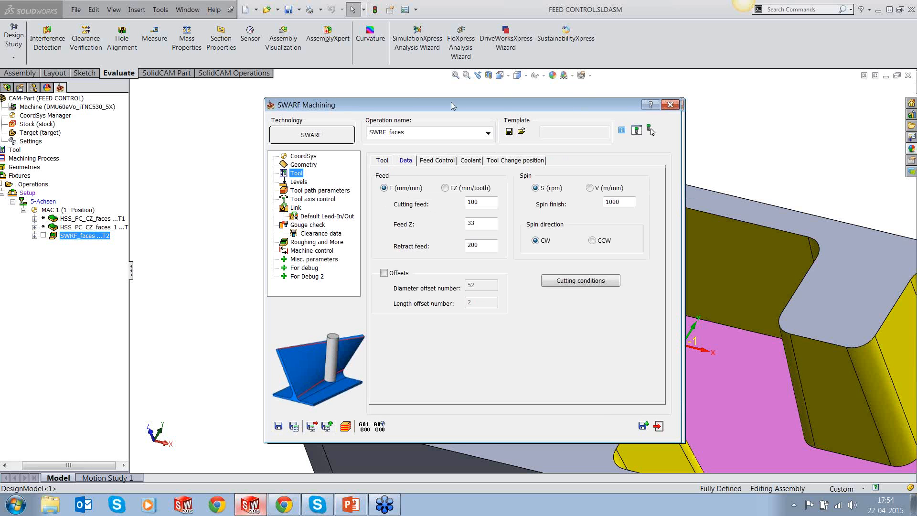
{"action": "left_click_drag", "start_coordinate": [458, 103], "coordinate": [391, 91]}
{"action": "left_click", "coordinate": [375, 149]}
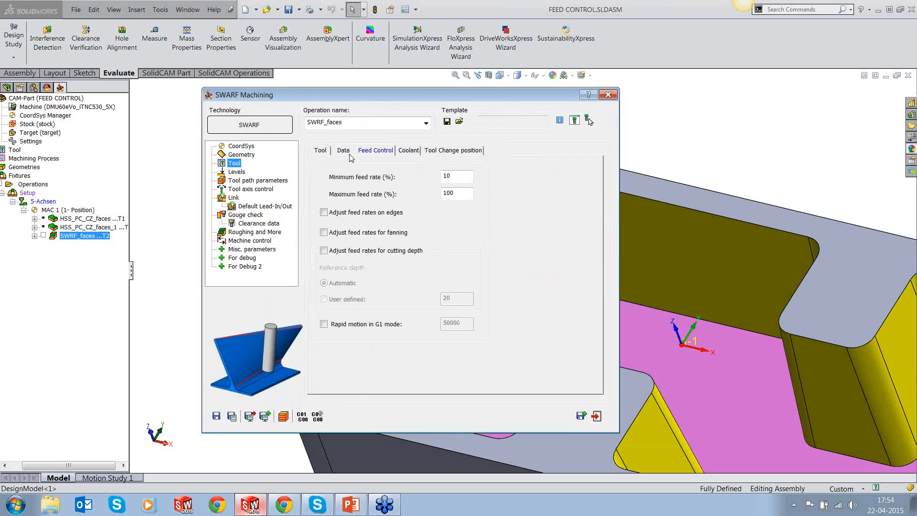
Set the minimum feed rate to 50%, enable feed adjustment on edges, for fanning and for cutting depth, then save and calculate.
{"action": "left_click", "coordinate": [356, 213]}
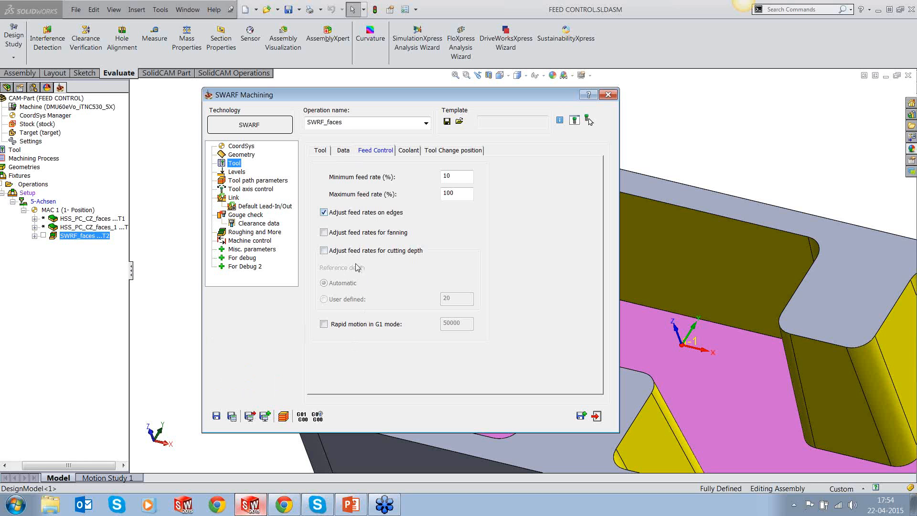
{"action": "double_click", "coordinate": [448, 176]}
{"action": "key", "text": "Tab"}
{"action": "left_click", "coordinate": [340, 233]}
{"action": "left_click", "coordinate": [355, 252]}
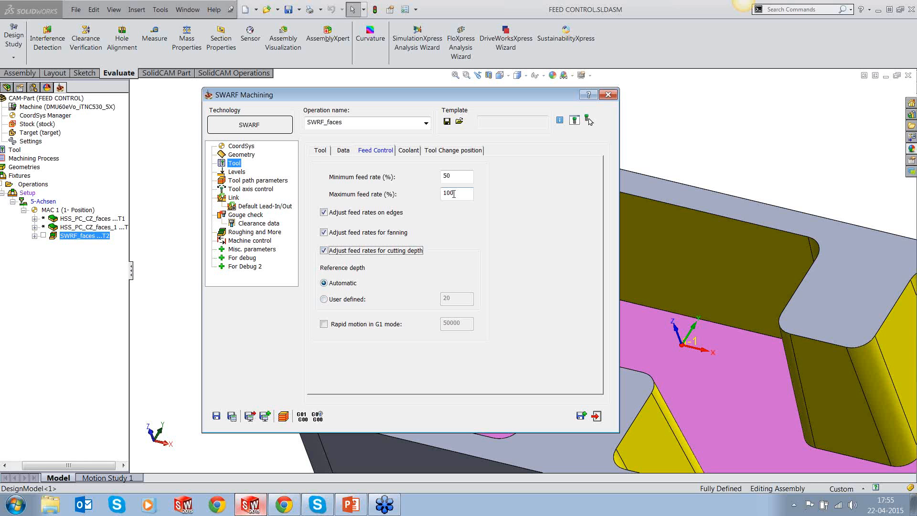
{"action": "left_click", "coordinate": [232, 416]}
{"action": "left_click", "coordinate": [366, 148]}
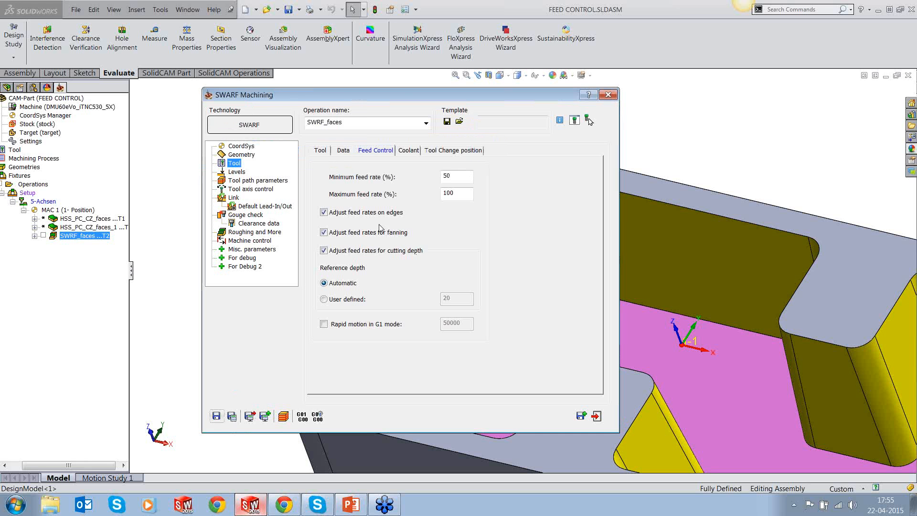
Simulate the feed-controlled SWARF toolpath, examine how the feed value changes along the walls and corners, and exit the simulation.
{"action": "left_click", "coordinate": [284, 417]}
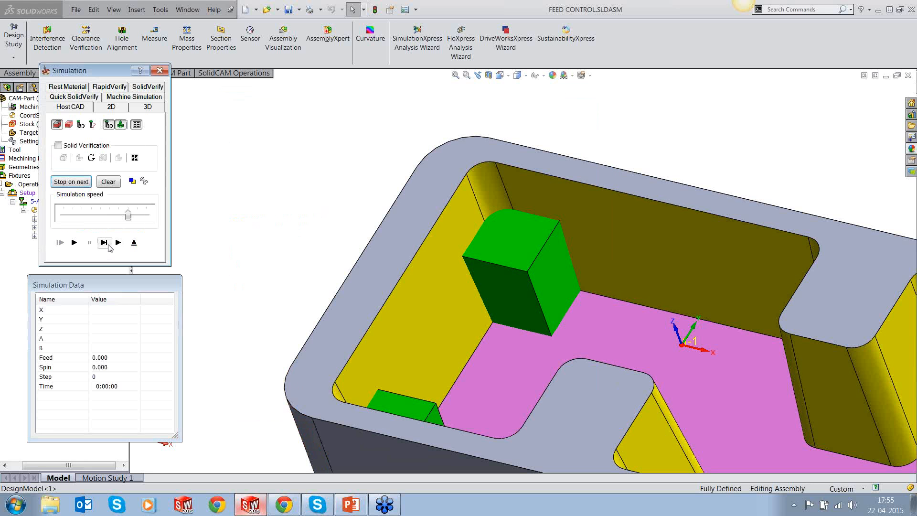
{"action": "left_click", "coordinate": [105, 243]}
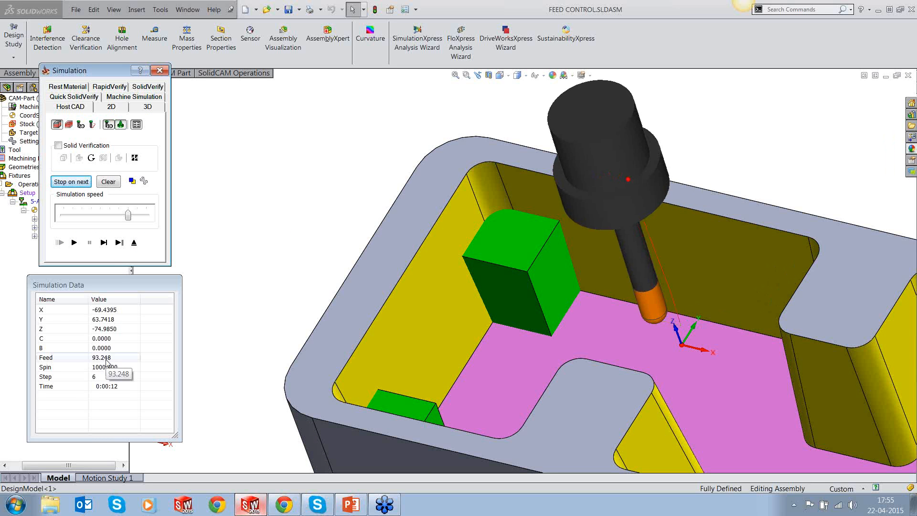
{"action": "left_click", "coordinate": [104, 242]}
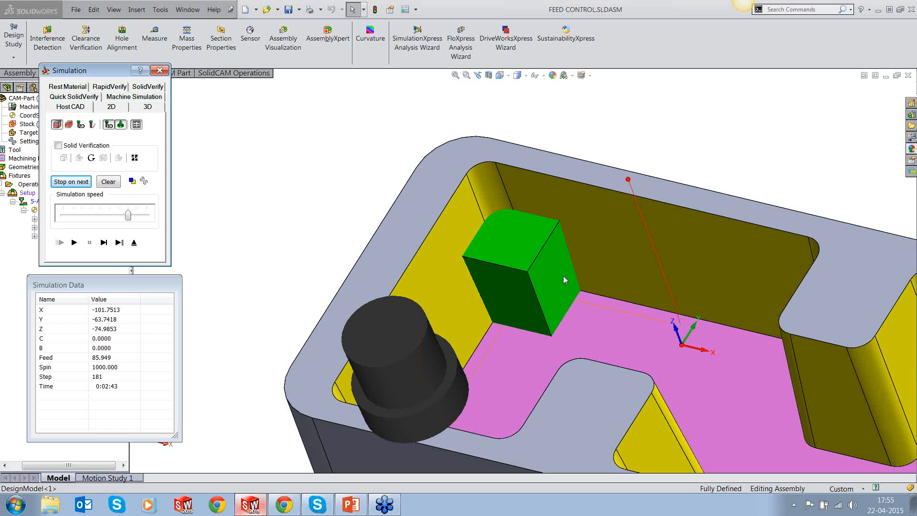
{"action": "middle_click_drag", "start_coordinate": [563, 279], "coordinate": [512, 285]}
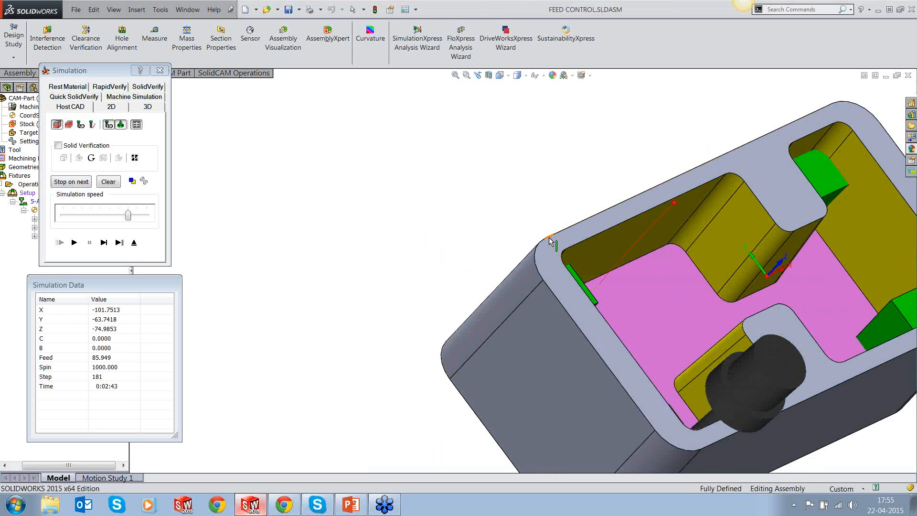
{"action": "middle_click_drag", "start_coordinate": [549, 240], "coordinate": [407, 190]}
{"action": "left_click", "coordinate": [104, 242]}
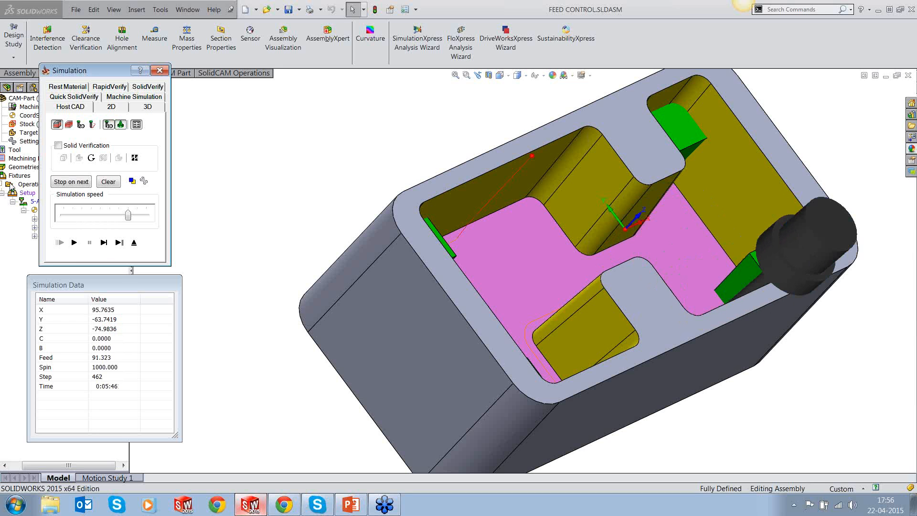
{"action": "left_click", "coordinate": [135, 242]}
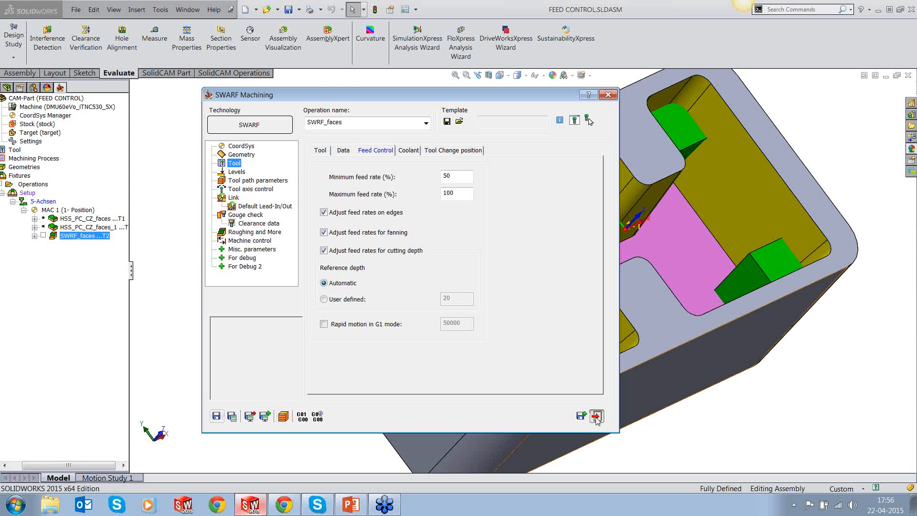
Exit the SWARF operation, then open the HSS_PC_CZ_faces operation for editing and display its tool feed data.
{"action": "left_click", "coordinate": [597, 418]}
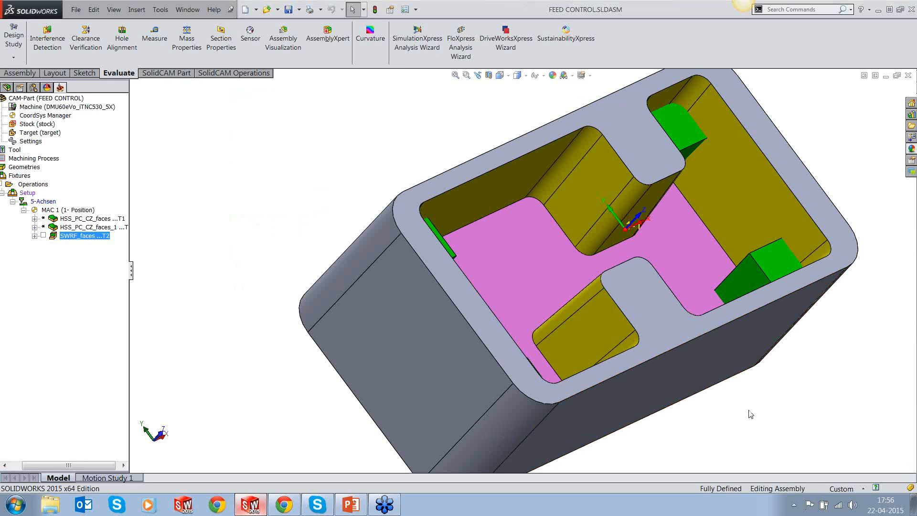
{"action": "scroll", "coordinate": [728, 357], "scroll_direction": "up", "scroll_amount": 1}
{"action": "middle_click_drag", "start_coordinate": [728, 359], "coordinate": [576, 221]}
{"action": "scroll", "coordinate": [575, 221], "scroll_direction": "down", "scroll_amount": 3}
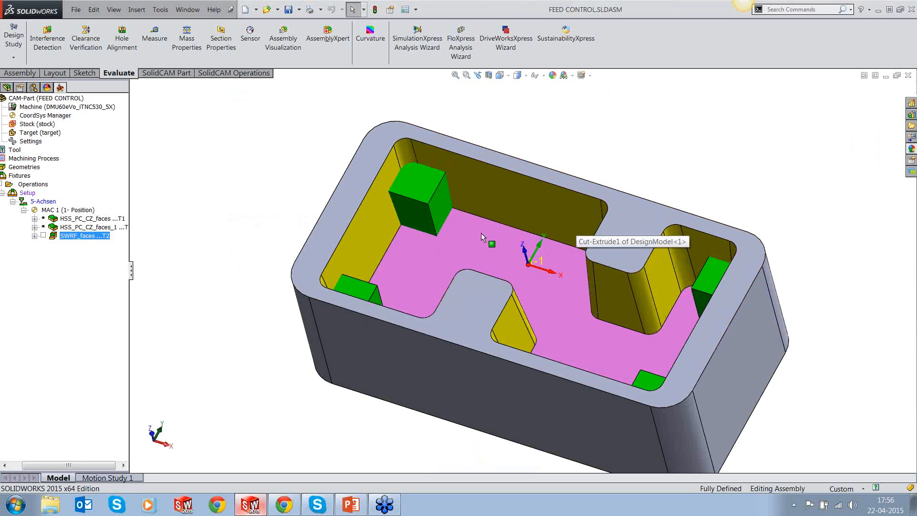
{"action": "left_click", "coordinate": [99, 219]}
{"action": "right_click", "coordinate": [100, 220]}
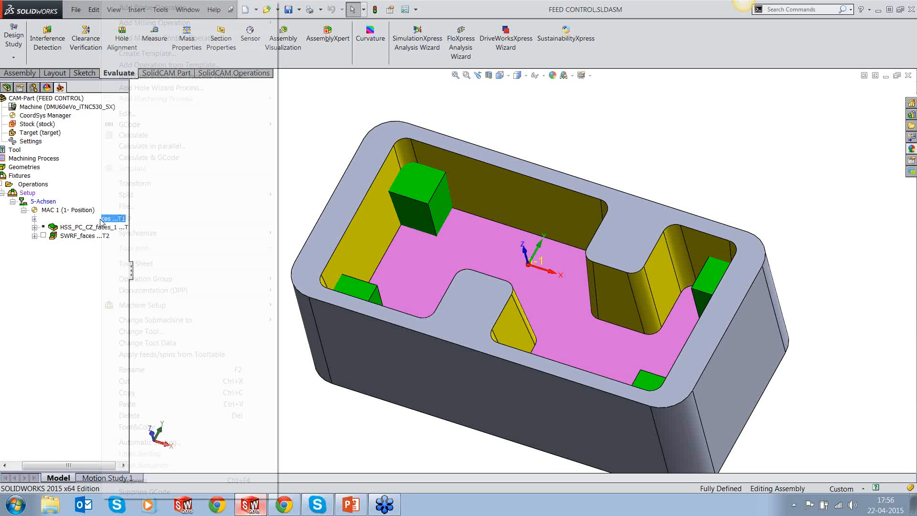
{"action": "left_click", "coordinate": [251, 141]}
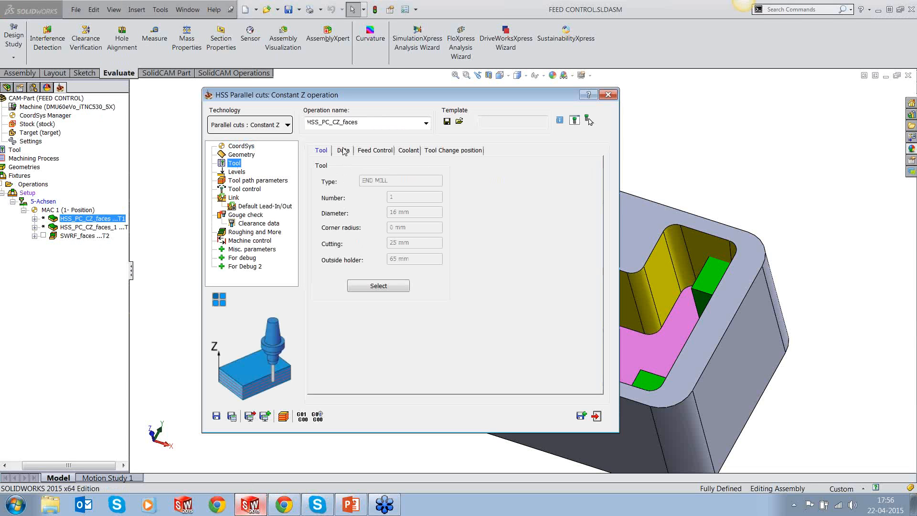
{"action": "left_click", "coordinate": [343, 150]}
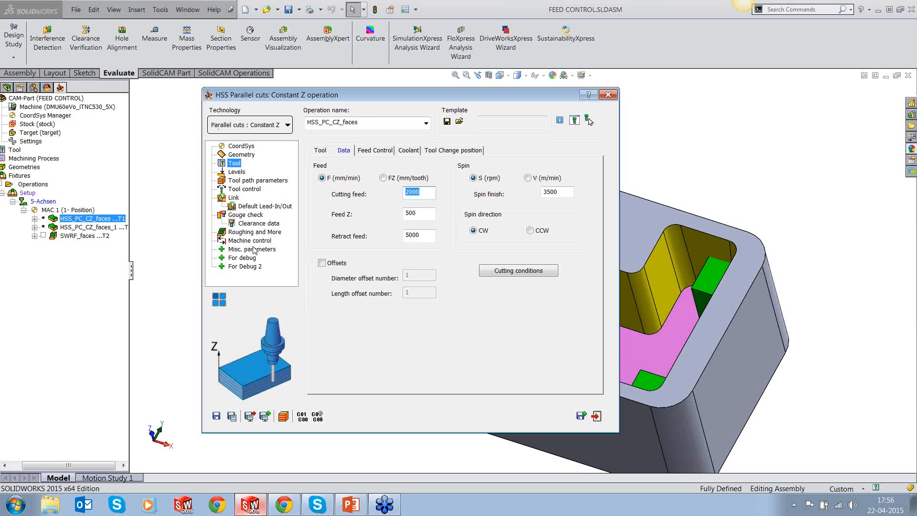
Turn off feed zone control for the HSS_PC_CZ_faces operation, then save and calculate it.
{"action": "left_click", "coordinate": [367, 151]}
{"action": "left_click", "coordinate": [328, 185]}
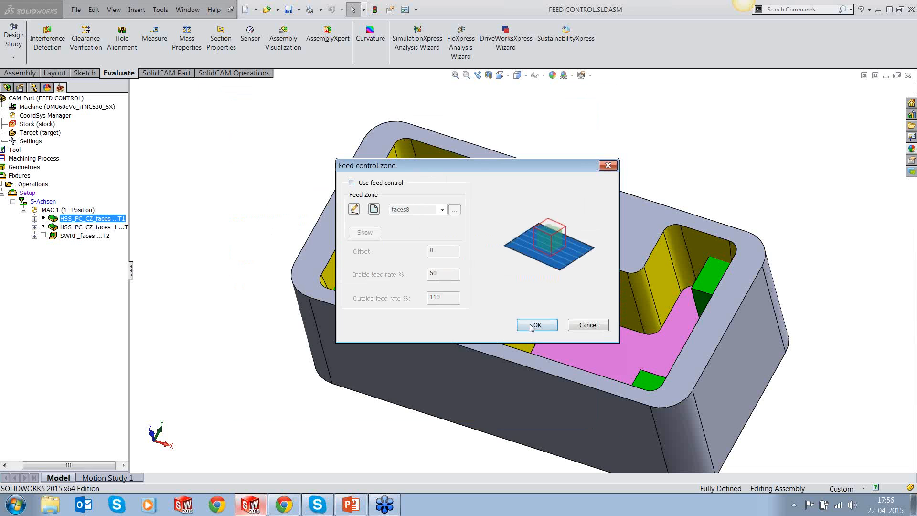
{"action": "left_click", "coordinate": [532, 325]}
{"action": "left_click", "coordinate": [231, 416]}
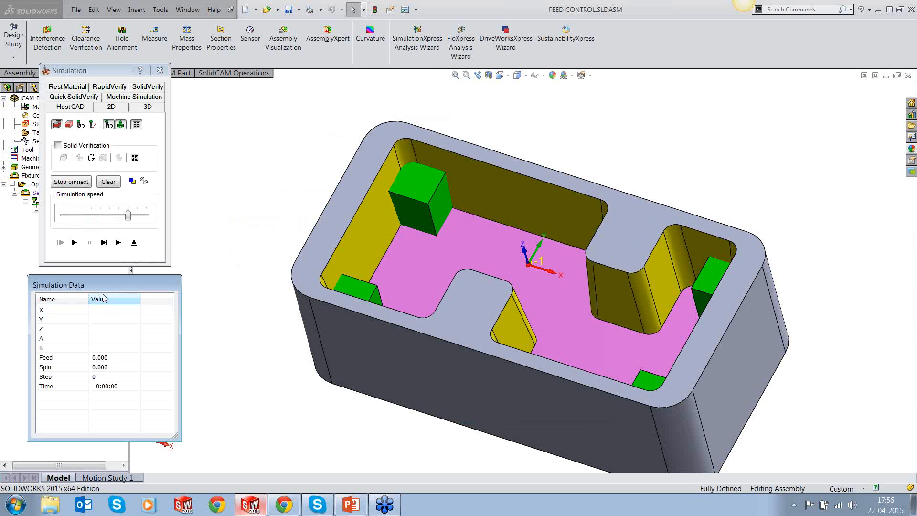
Simulate the Constant Z toolpath without feed control, examine the feed value along the walls and corners, and exit the simulation.
{"action": "left_click", "coordinate": [104, 242]}
{"action": "left_click", "coordinate": [104, 242]}
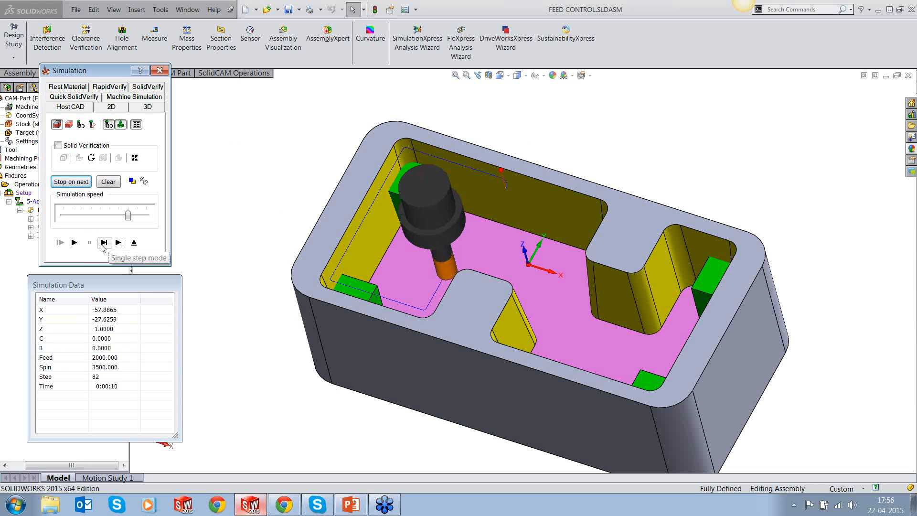
{"action": "left_click", "coordinate": [103, 214]}
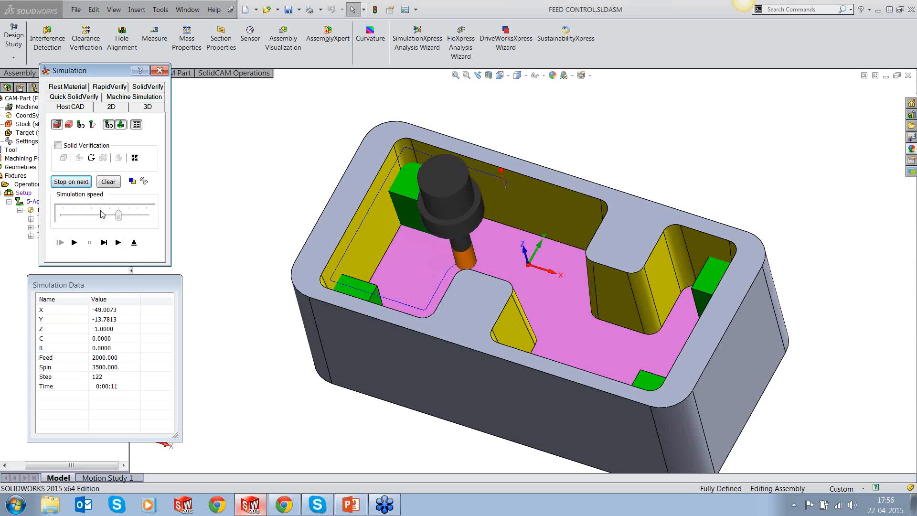
{"action": "left_click", "coordinate": [73, 244]}
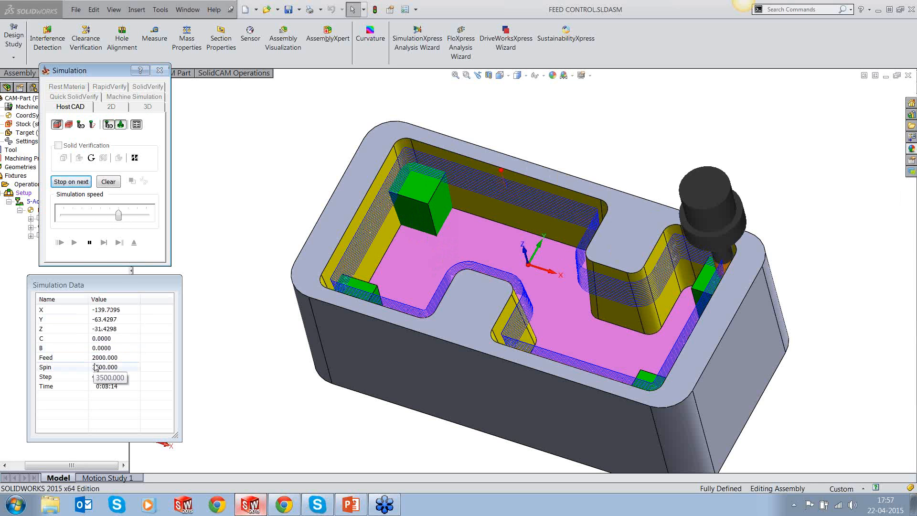
{"action": "left_click", "coordinate": [91, 247]}
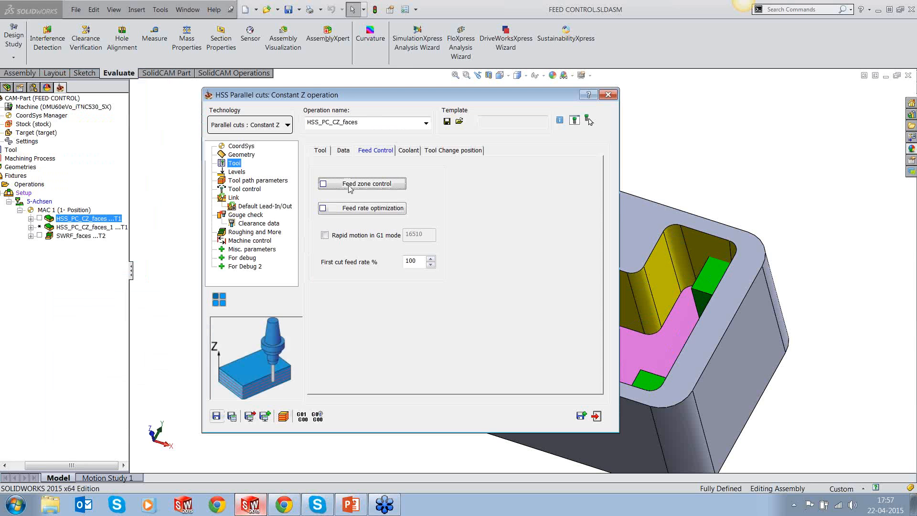
Enable feed zone control for the operation and clear the faces8 geometry from the feed zone.
{"action": "left_click", "coordinate": [350, 186]}
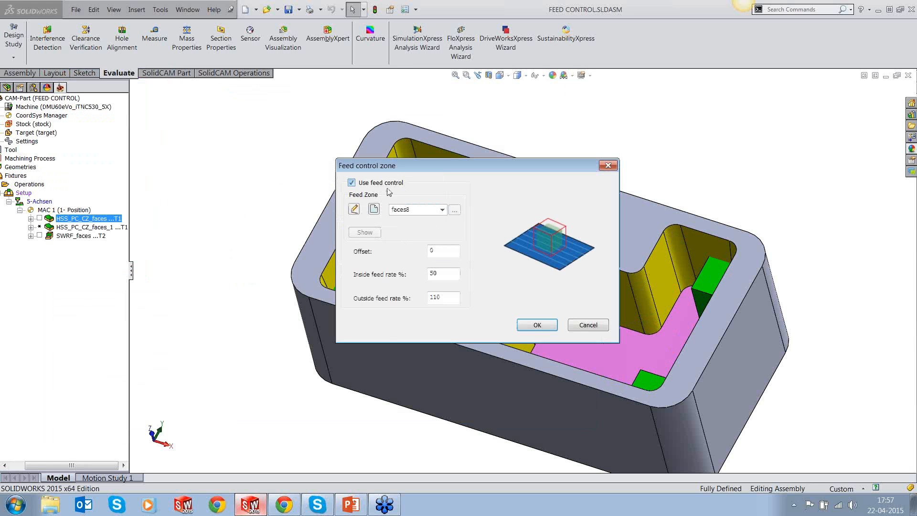
{"action": "double_click", "coordinate": [429, 210]}
{"action": "key", "text": "BackSpace"}
Define a new feed zone geometry, faces12, from the eight rounded corner faces of the pocket walls.
{"action": "left_click", "coordinate": [373, 210]}
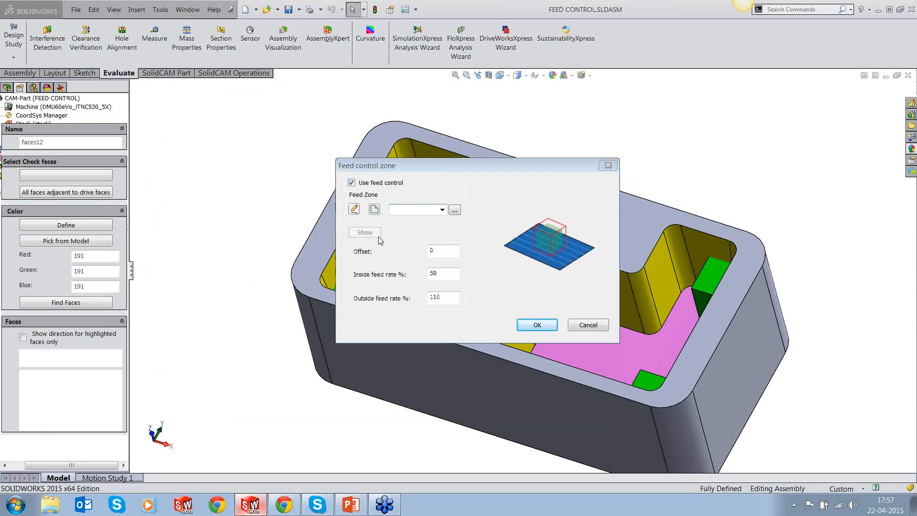
{"action": "scroll", "coordinate": [402, 184], "scroll_direction": "down", "scroll_amount": 2}
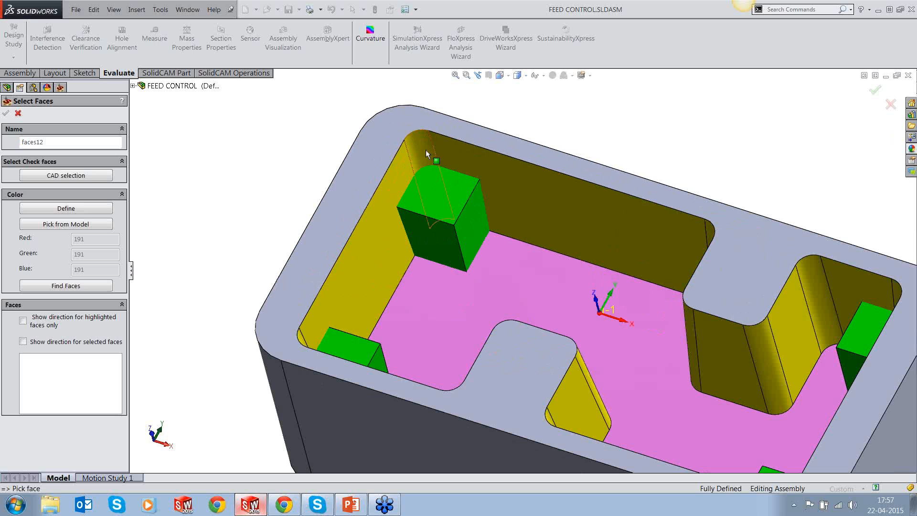
{"action": "left_click", "coordinate": [426, 150]}
{"action": "middle_click_drag", "start_coordinate": [423, 277], "coordinate": [370, 286]}
{"action": "left_click", "coordinate": [231, 370]}
{"action": "middle_click_drag", "start_coordinate": [327, 324], "coordinate": [700, 305]}
{"action": "scroll", "coordinate": [420, 403], "scroll_direction": "up", "scroll_amount": 3}
{"action": "left_click", "coordinate": [495, 402]}
{"action": "left_click", "coordinate": [559, 413]}
{"action": "left_click", "coordinate": [694, 446]}
{"action": "left_click", "coordinate": [732, 342]}
{"action": "middle_click_drag", "start_coordinate": [732, 342], "coordinate": [695, 310]}
{"action": "left_click", "coordinate": [678, 312]}
{"action": "left_click", "coordinate": [625, 273]}
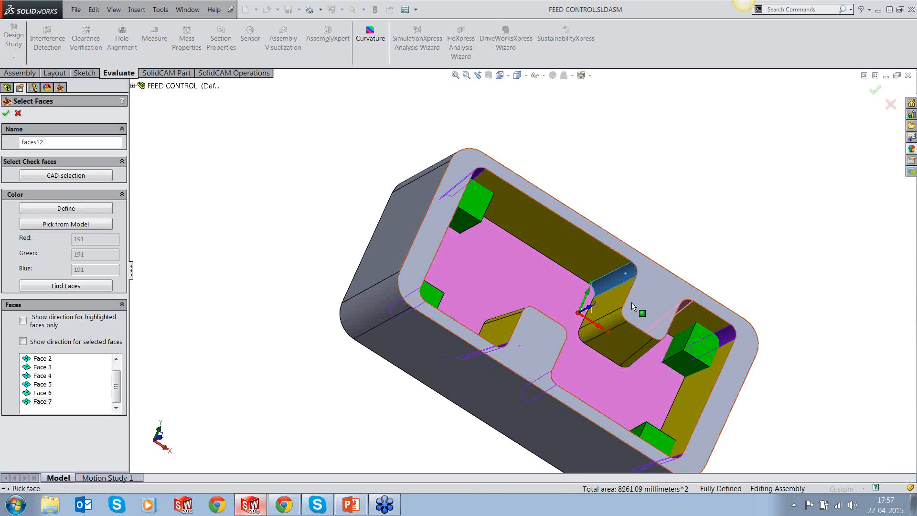
{"action": "middle_click_drag", "start_coordinate": [632, 306], "coordinate": [612, 282]}
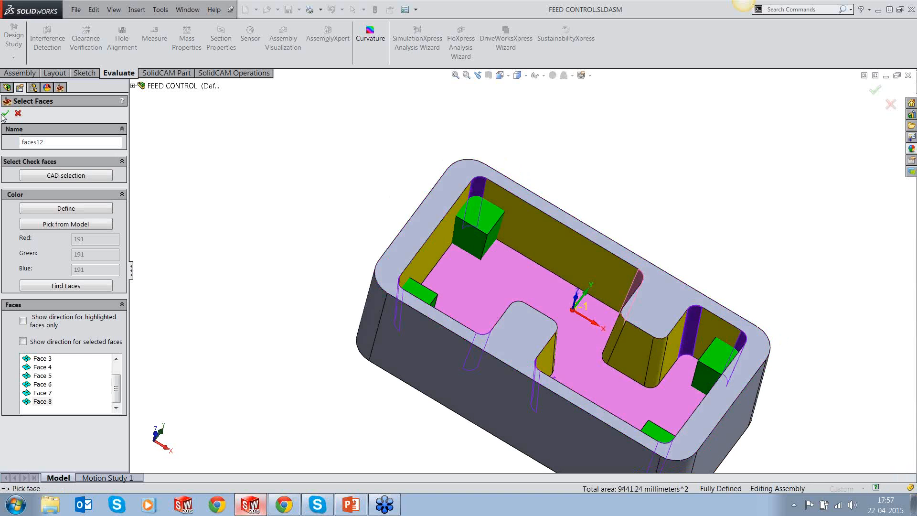
{"action": "left_click", "coordinate": [6, 113]}
Examine the boundary edges of one rounded pocket corner to see where the inside feed rate applies.
{"action": "left_click_drag", "start_coordinate": [441, 274], "coordinate": [422, 276]}
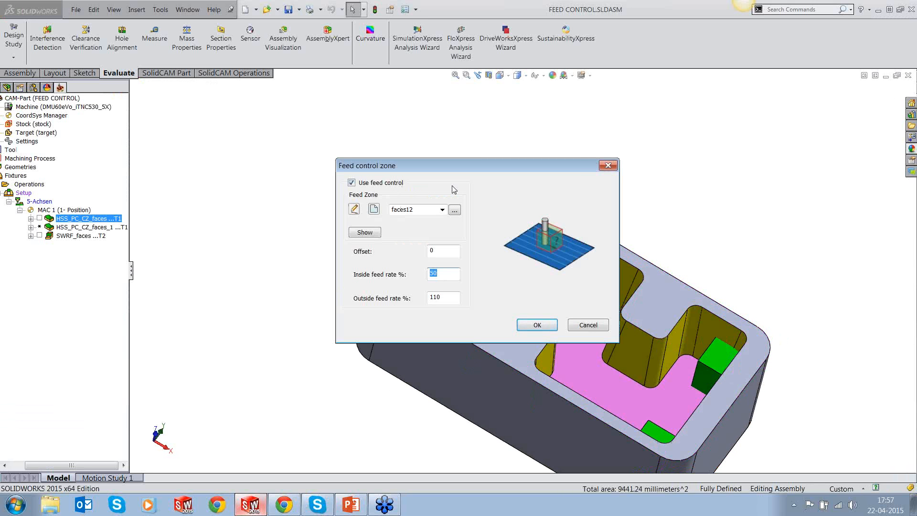
{"action": "left_click_drag", "start_coordinate": [459, 174], "coordinate": [146, 202]}
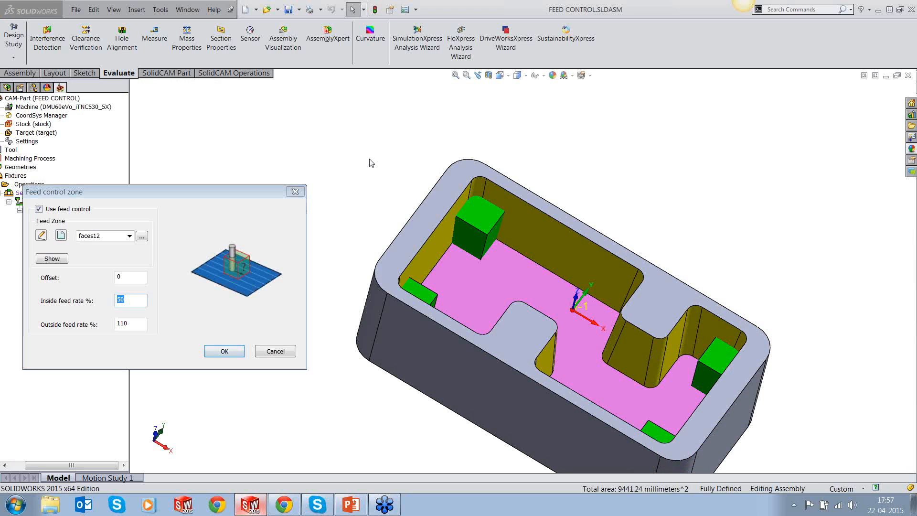
{"action": "scroll", "coordinate": [459, 185], "scroll_direction": "down", "scroll_amount": 10}
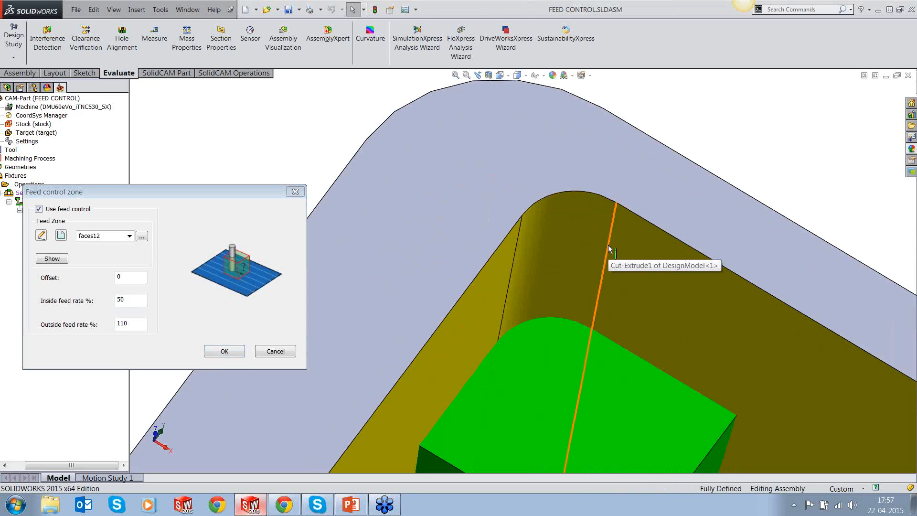
{"action": "left_click", "coordinate": [609, 246]}
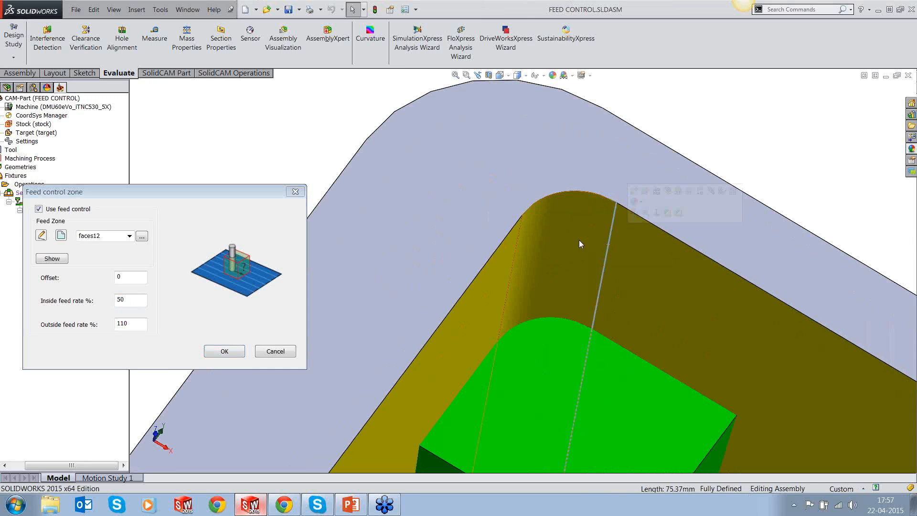
{"action": "left_click", "coordinate": [512, 257]}
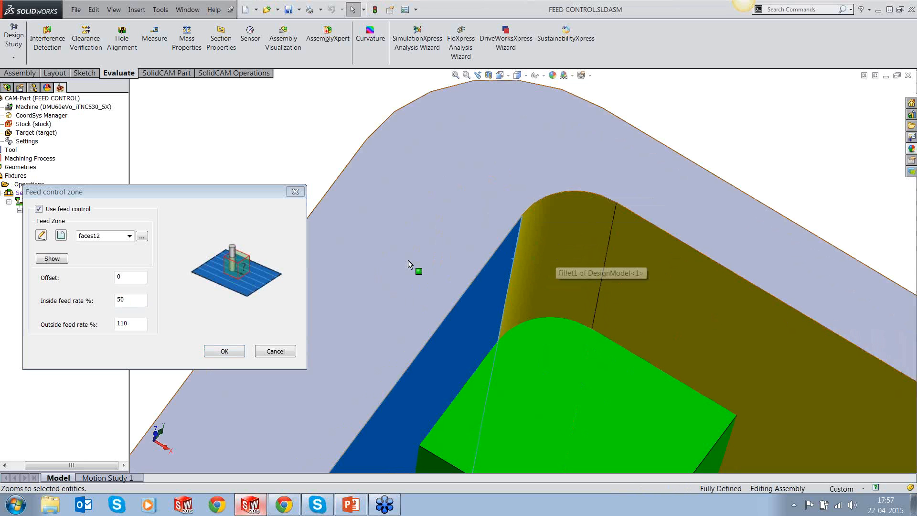
Accept the faces12 feed zone with 50% inside and 110% outside feed rate, calculate the operation and open its simulation.
{"action": "double_click", "coordinate": [128, 300]}
{"action": "left_click_drag", "start_coordinate": [127, 192], "coordinate": [301, 133]}
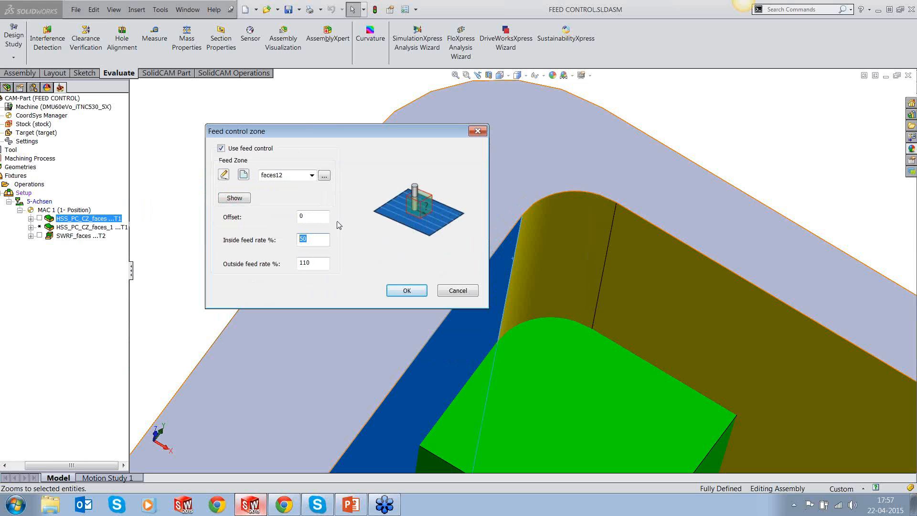
{"action": "left_click", "coordinate": [401, 292]}
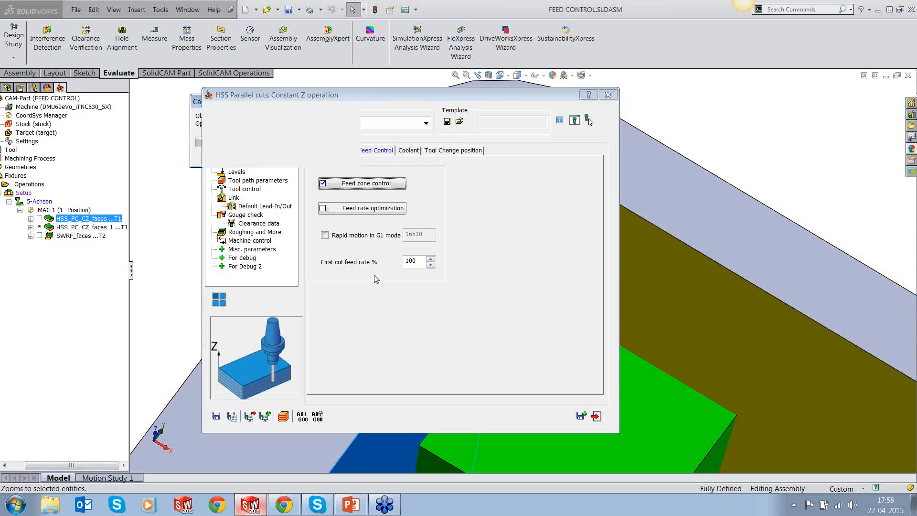
{"action": "left_click", "coordinate": [284, 419]}
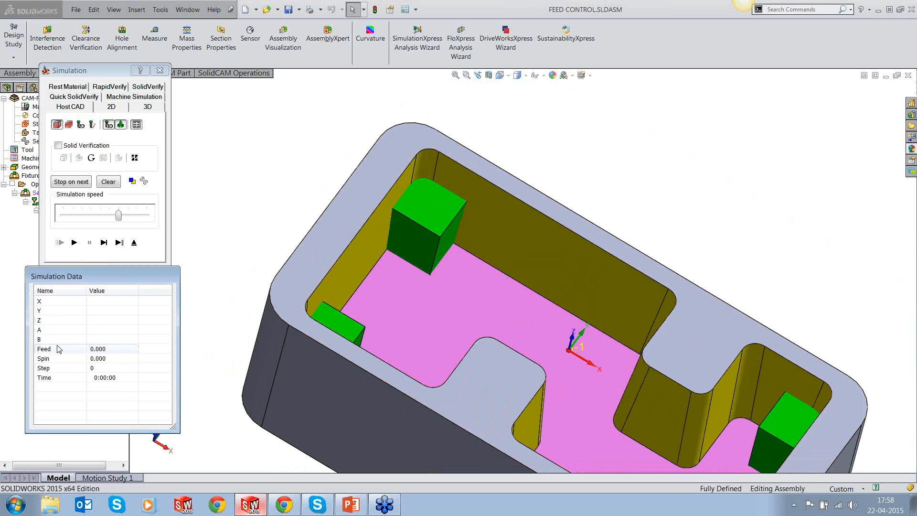
Step the simulation through the entry and along the long wall into the first corner, examining the feed value at each move.
{"action": "left_click", "coordinate": [107, 243]}
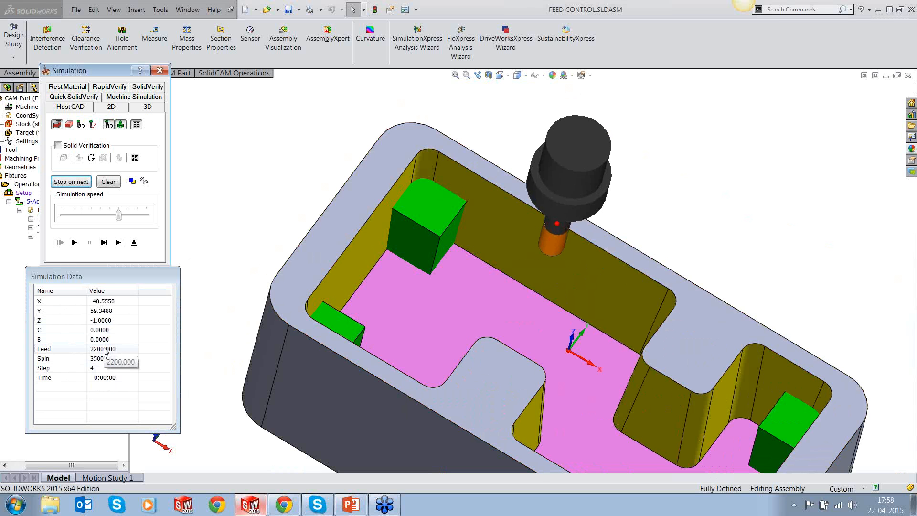
{"action": "left_click", "coordinate": [103, 243]}
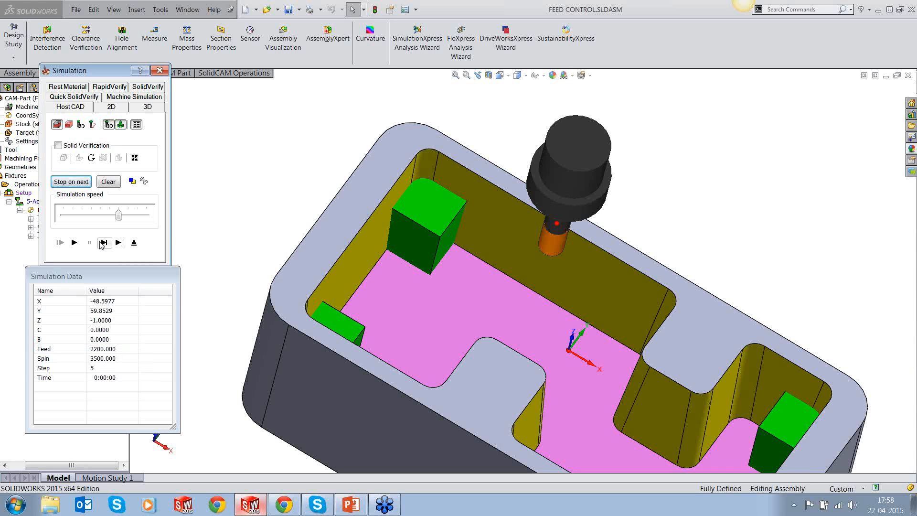
{"action": "left_click", "coordinate": [102, 243]}
{"action": "left_click", "coordinate": [102, 243]}
{"action": "left_click", "coordinate": [101, 244]}
{"action": "left_click", "coordinate": [101, 243]}
{"action": "left_click", "coordinate": [102, 244]}
{"action": "left_click", "coordinate": [102, 244]}
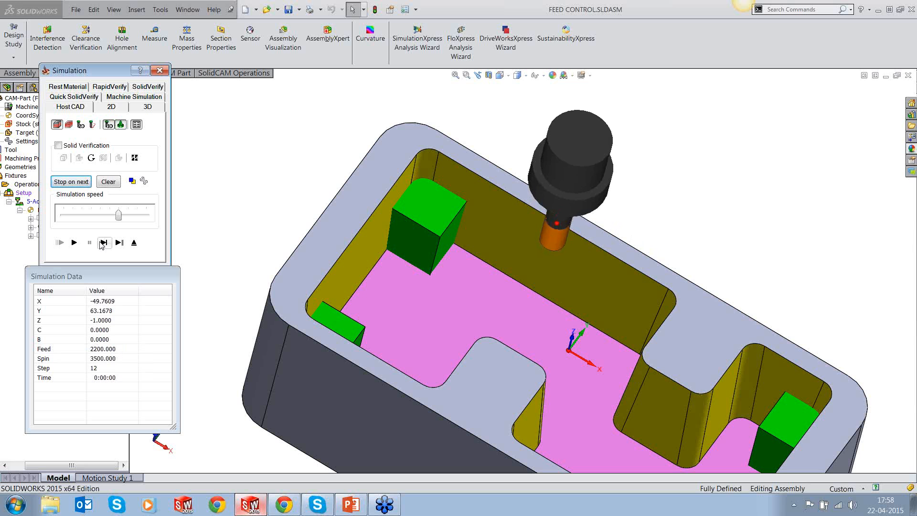
{"action": "left_click", "coordinate": [102, 243]}
{"action": "left_click", "coordinate": [102, 243]}
{"action": "left_click", "coordinate": [101, 244]}
{"action": "left_click", "coordinate": [101, 244]}
{"action": "left_click", "coordinate": [101, 244]}
{"action": "left_click", "coordinate": [102, 244]}
{"action": "left_click", "coordinate": [102, 244]}
{"action": "left_click", "coordinate": [101, 244]}
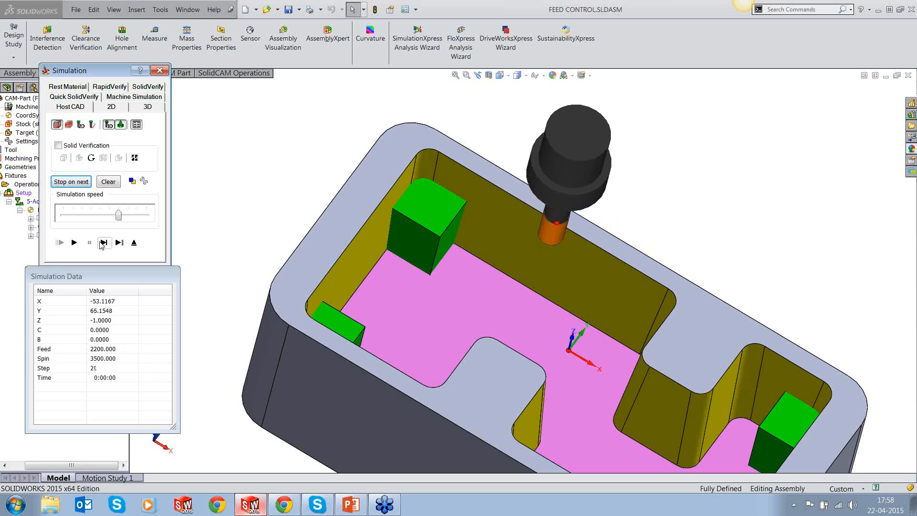
{"action": "left_click", "coordinate": [102, 244]}
{"action": "left_click", "coordinate": [102, 244]}
{"action": "left_click", "coordinate": [101, 243]}
{"action": "left_click", "coordinate": [102, 244]}
{"action": "left_click", "coordinate": [101, 244]}
{"action": "left_click", "coordinate": [101, 244]}
{"action": "left_click", "coordinate": [102, 244]}
{"action": "left_click", "coordinate": [102, 243]}
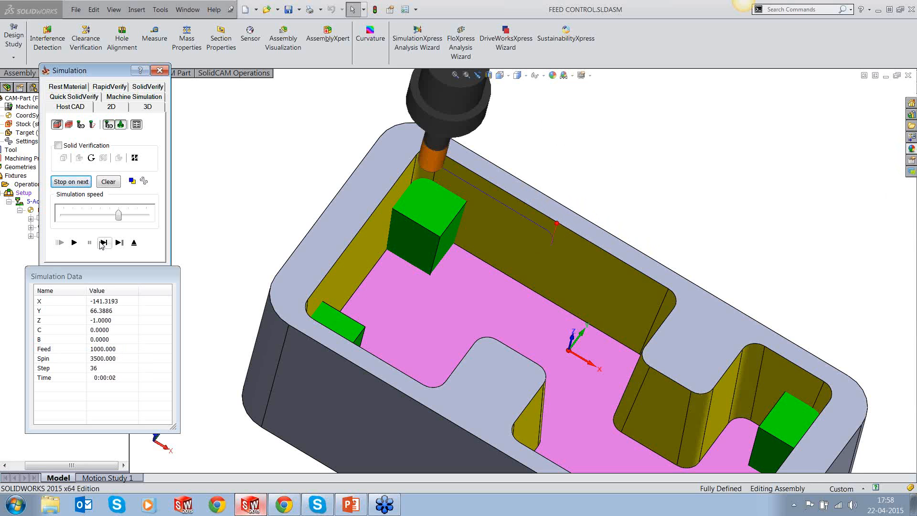
{"action": "left_click", "coordinate": [102, 243]}
{"action": "left_click", "coordinate": [101, 243]}
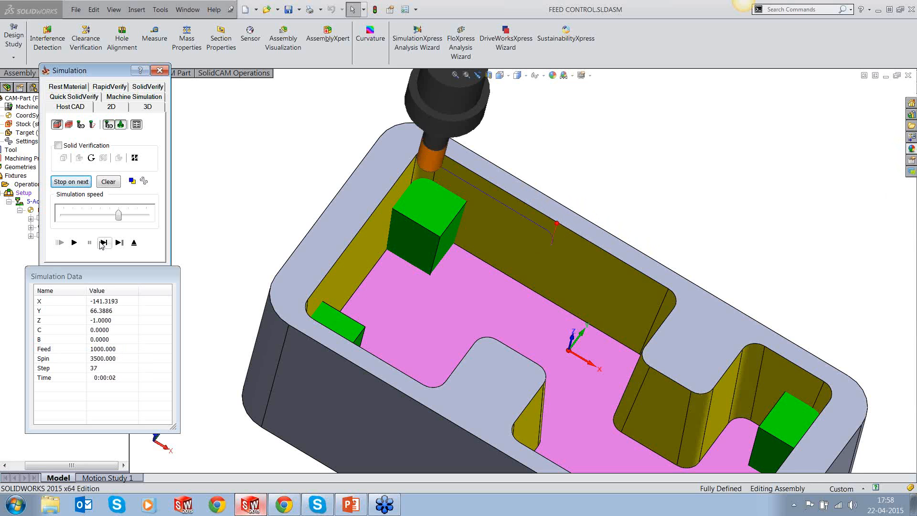
{"action": "left_click", "coordinate": [468, 161]}
{"action": "scroll", "coordinate": [459, 158], "scroll_direction": "down", "scroll_amount": 5}
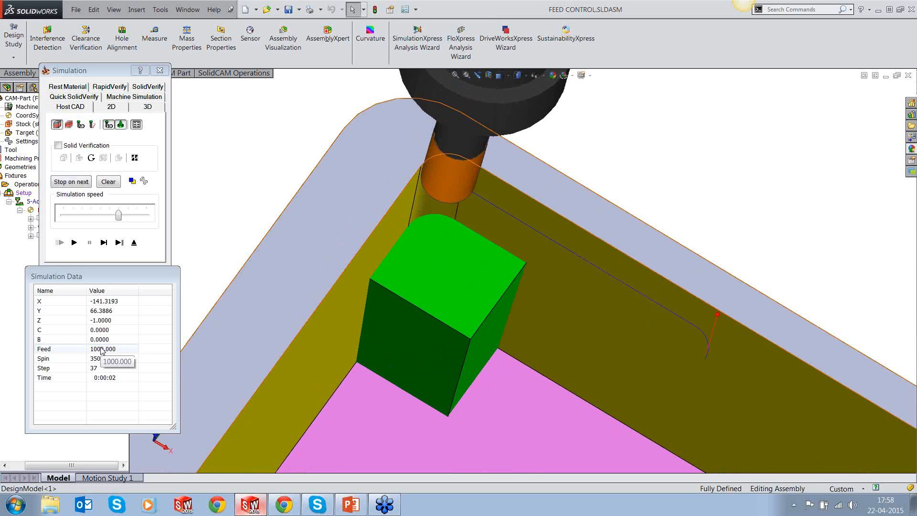
Step the simulation out of the first corner and along the short wall to the second corner, examining the feed value.
{"action": "left_click", "coordinate": [104, 242]}
{"action": "left_click", "coordinate": [103, 242]}
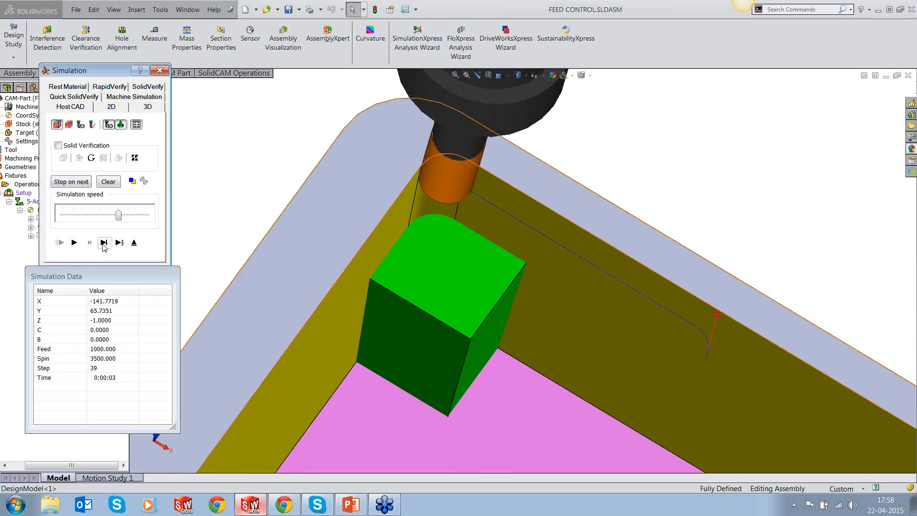
{"action": "left_click", "coordinate": [104, 247]}
{"action": "left_click", "coordinate": [104, 246]}
{"action": "left_click", "coordinate": [104, 246]}
{"action": "left_click", "coordinate": [104, 246]}
{"action": "left_click", "coordinate": [104, 247]}
{"action": "left_click", "coordinate": [104, 247]}
{"action": "left_click", "coordinate": [104, 246]}
{"action": "left_click", "coordinate": [105, 246]}
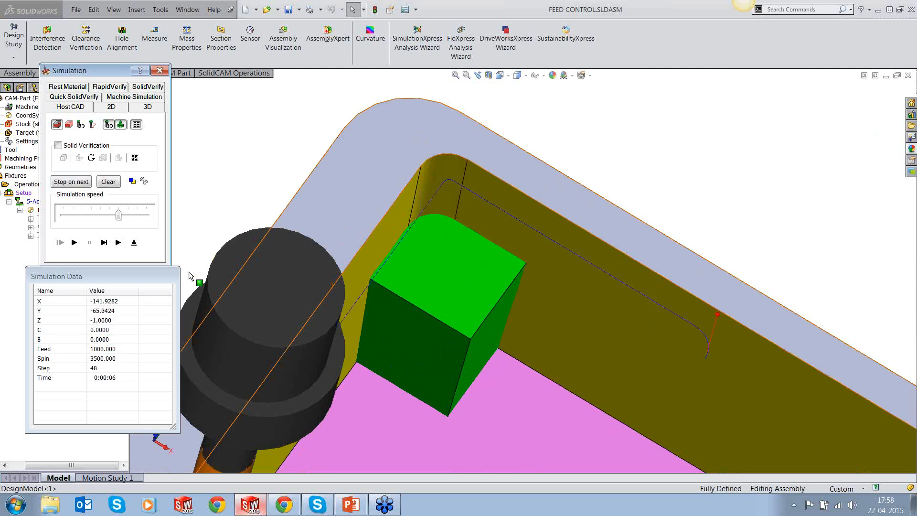
Step the simulation around the second pocket corner and along the next wall to the inward projection, examining the feed at each move.
{"action": "left_click", "coordinate": [263, 172]}
{"action": "scroll", "coordinate": [262, 168], "scroll_direction": "up", "scroll_amount": 4}
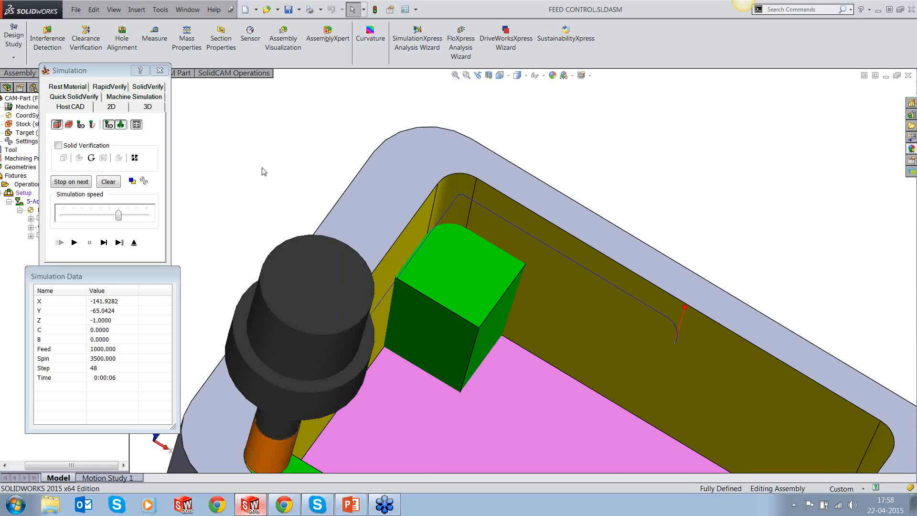
{"action": "scroll", "coordinate": [325, 434], "scroll_direction": "down", "scroll_amount": 3}
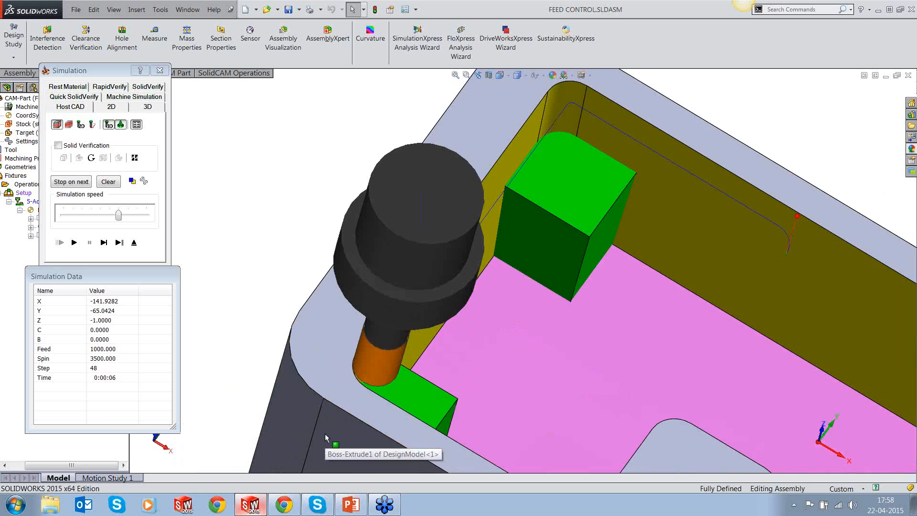
{"action": "scroll", "coordinate": [326, 437], "scroll_direction": "down", "scroll_amount": 2}
{"action": "left_click", "coordinate": [104, 243]}
{"action": "left_click", "coordinate": [103, 242]}
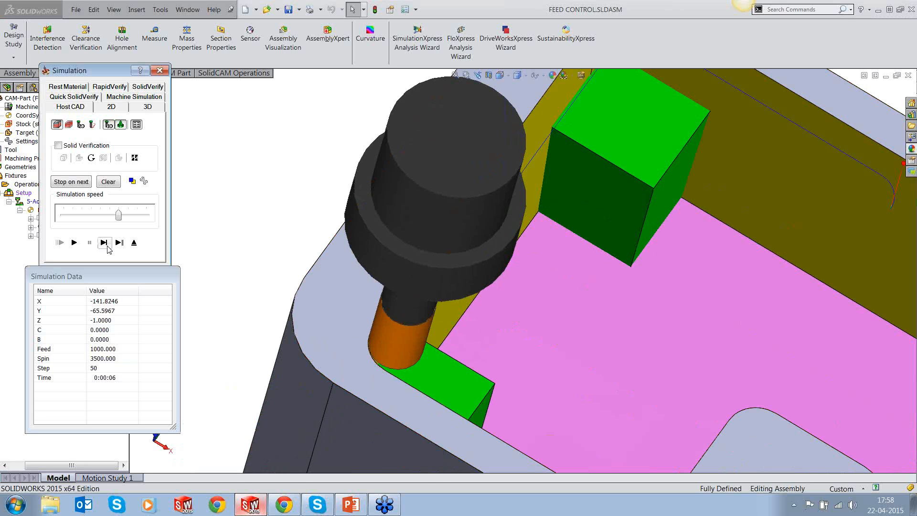
{"action": "left_click", "coordinate": [107, 246]}
{"action": "left_click", "coordinate": [108, 246]}
{"action": "left_click", "coordinate": [108, 246]}
{"action": "left_click", "coordinate": [107, 246]}
{"action": "left_click", "coordinate": [107, 246]}
{"action": "left_click", "coordinate": [108, 246]}
{"action": "left_click", "coordinate": [107, 246]}
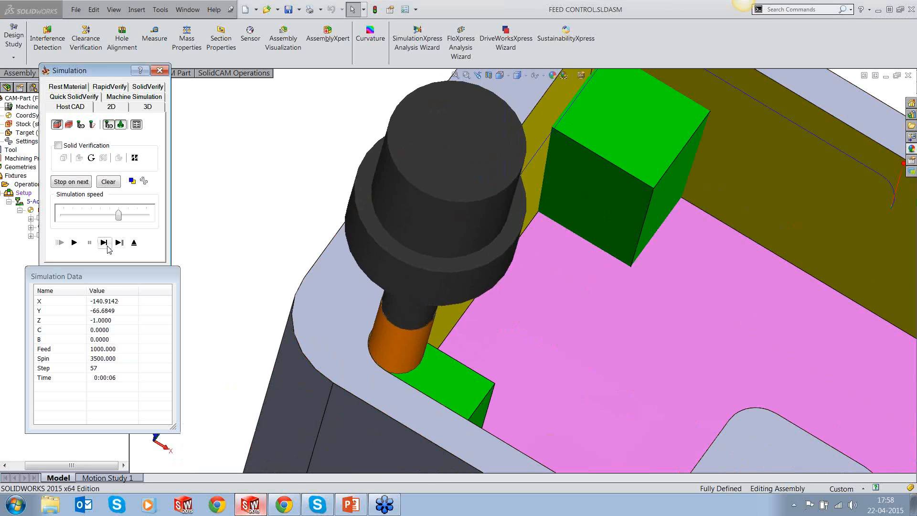
{"action": "left_click", "coordinate": [103, 242]}
{"action": "left_click", "coordinate": [103, 242]}
{"action": "left_click", "coordinate": [104, 242]}
{"action": "left_click", "coordinate": [103, 243]}
{"action": "left_click", "coordinate": [103, 242]}
{"action": "left_click", "coordinate": [103, 242]}
{"action": "left_click", "coordinate": [104, 242]}
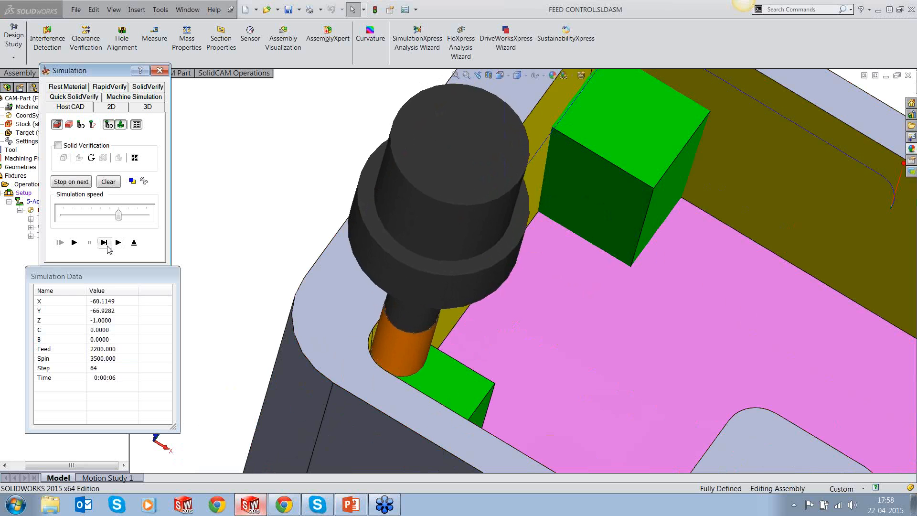
{"action": "left_click", "coordinate": [247, 244]}
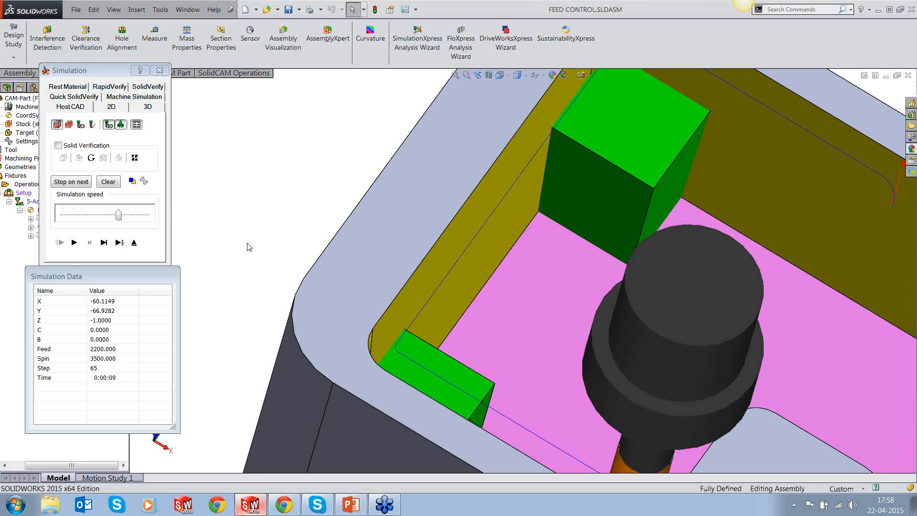
{"action": "scroll", "coordinate": [247, 244], "scroll_direction": "up", "scroll_amount": 1}
{"action": "scroll", "coordinate": [512, 287], "scroll_direction": "up", "scroll_amount": 2}
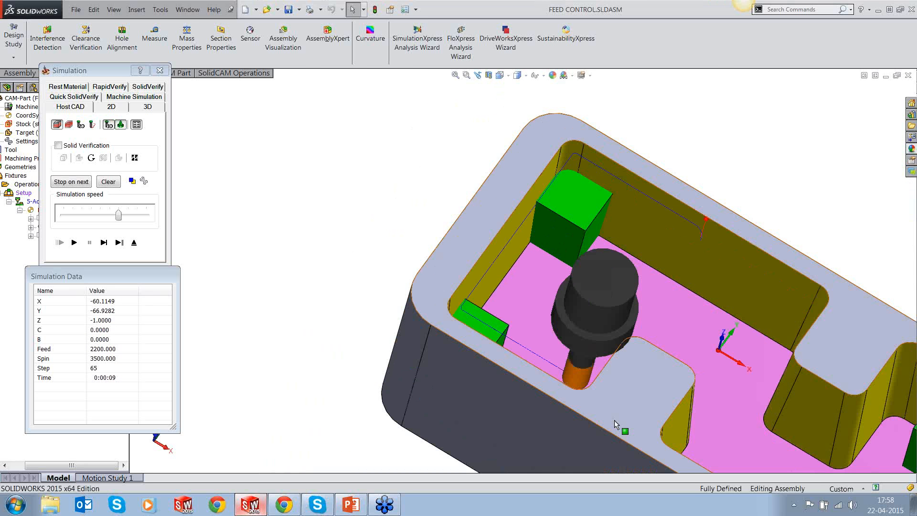
{"action": "scroll", "coordinate": [614, 420], "scroll_direction": "down", "scroll_amount": 2}
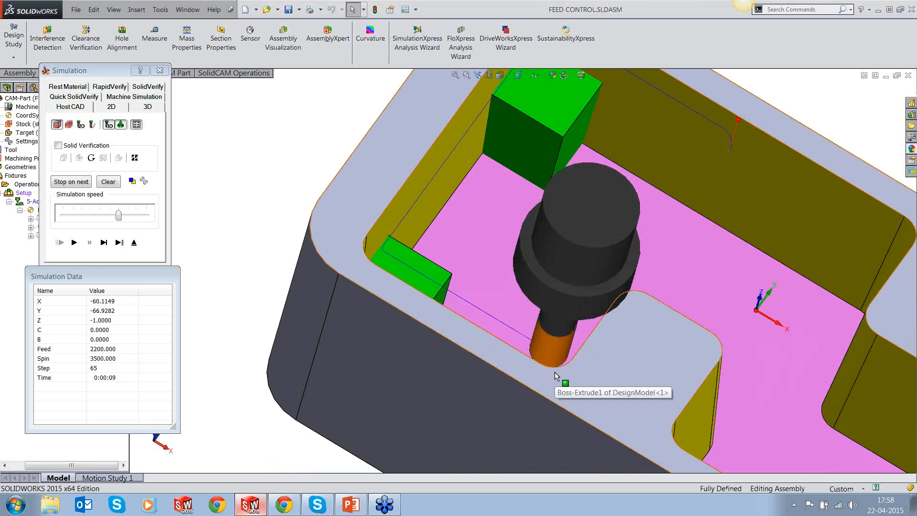
Exit the simulation and examine the green blocks marking the pocket corners against the rounded walls.
{"action": "left_click", "coordinate": [134, 243]}
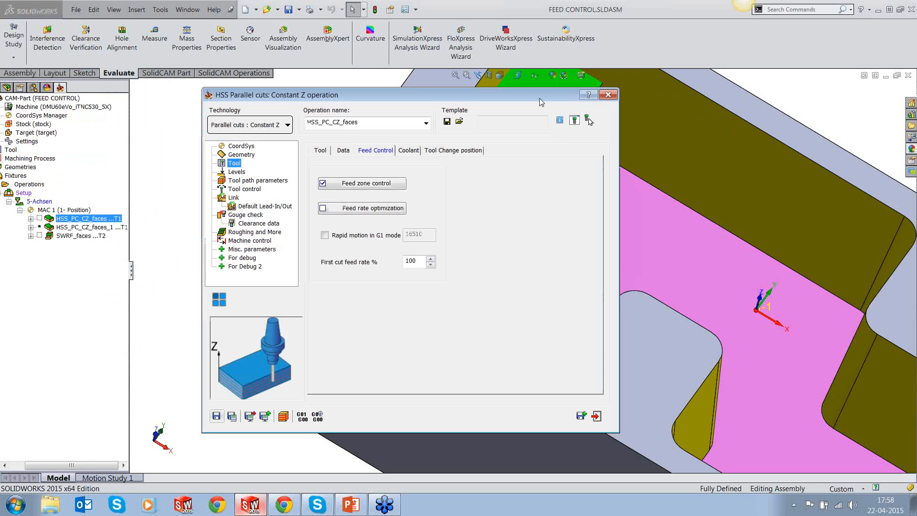
{"action": "left_click_drag", "start_coordinate": [532, 99], "coordinate": [261, 139]}
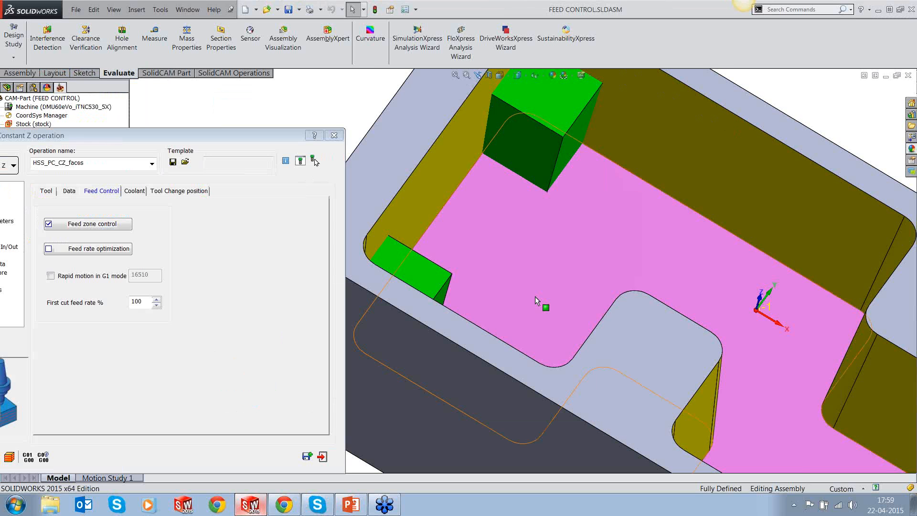
{"action": "scroll", "coordinate": [536, 298], "scroll_direction": "up", "scroll_amount": 4}
{"action": "middle_click_drag", "start_coordinate": [650, 318], "coordinate": [662, 291]}
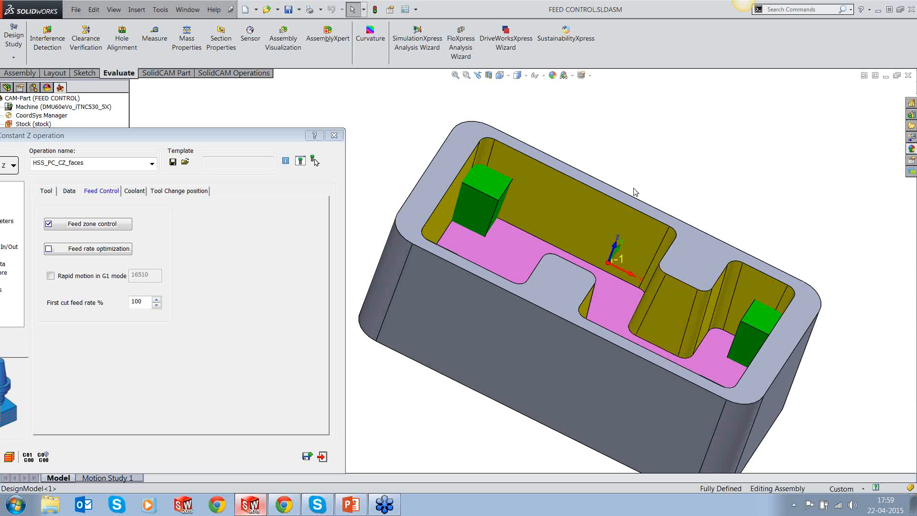
{"action": "scroll", "coordinate": [490, 187], "scroll_direction": "down", "scroll_amount": 2}
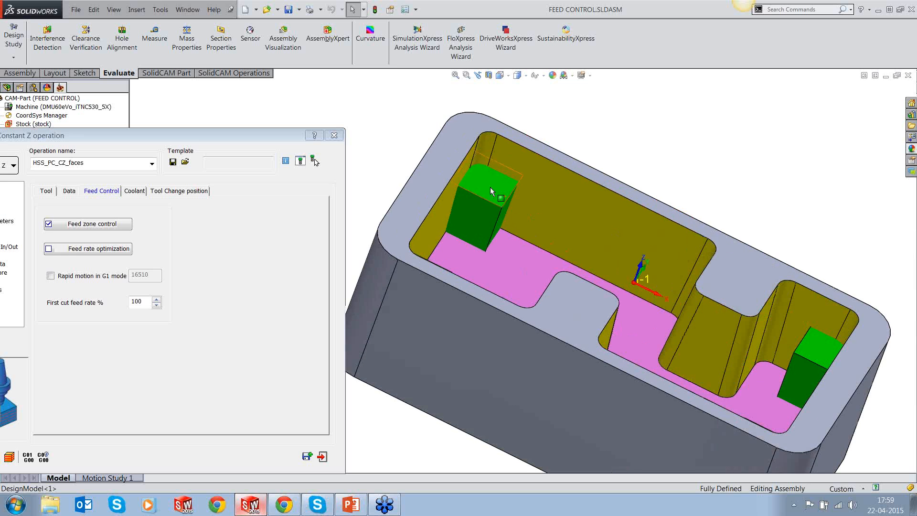
{"action": "scroll", "coordinate": [490, 187], "scroll_direction": "up", "scroll_amount": 3}
{"action": "middle_click_drag", "start_coordinate": [490, 187], "coordinate": [501, 249]}
{"action": "scroll", "coordinate": [500, 245], "scroll_direction": "down", "scroll_amount": 3}
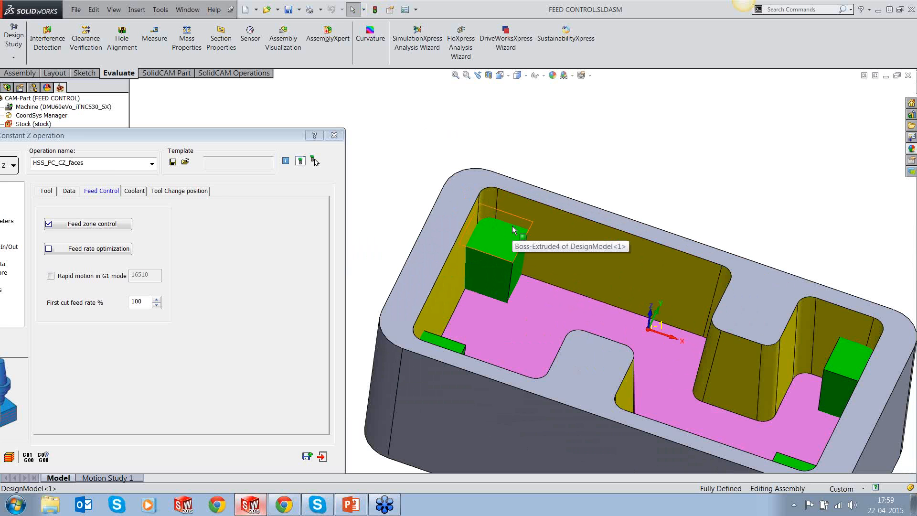
Open the feed zone control settings of the HSS_PC_CZ_faces operation.
{"action": "left_click_drag", "start_coordinate": [236, 139], "coordinate": [387, 114]}
{"action": "left_click", "coordinate": [239, 198]}
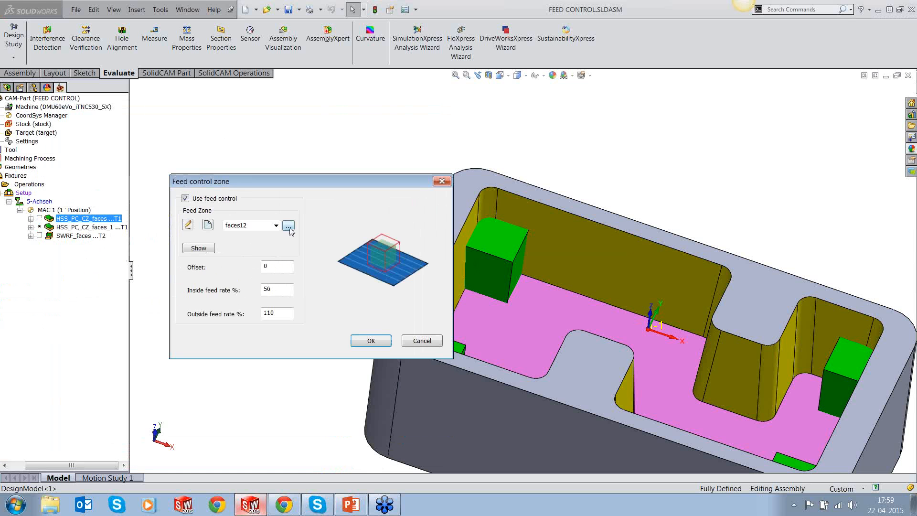
Define a new feed-zone face geometry by picking the green block color and finding all matching faces, and accept the feed control zone.
{"action": "left_click", "coordinate": [289, 227]}
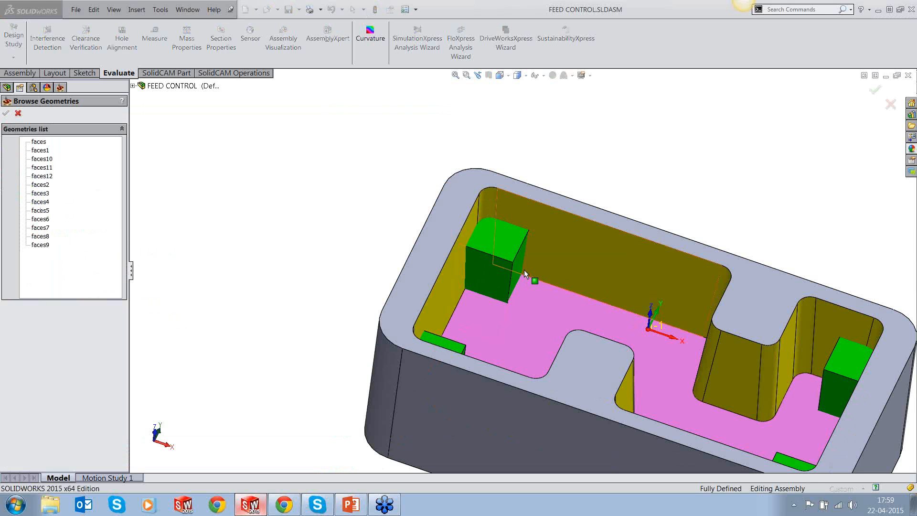
{"action": "left_click", "coordinate": [18, 113]}
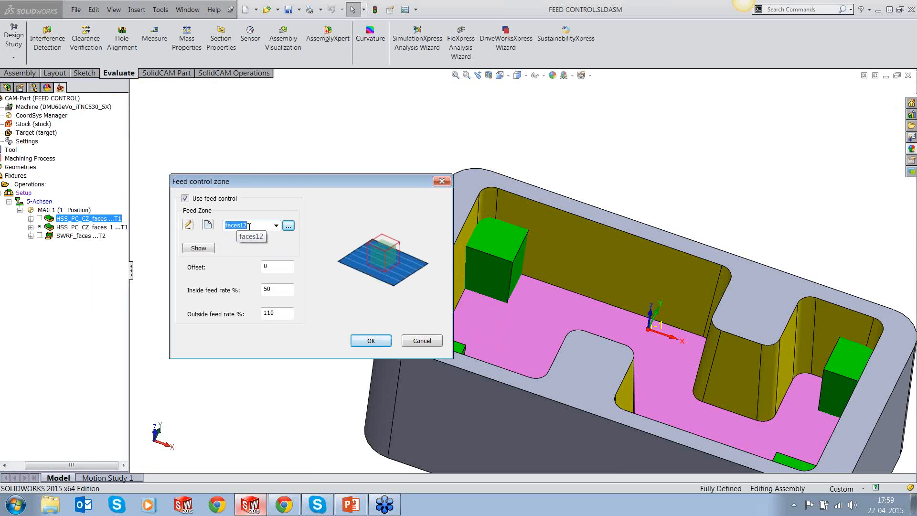
{"action": "left_click", "coordinate": [207, 224]}
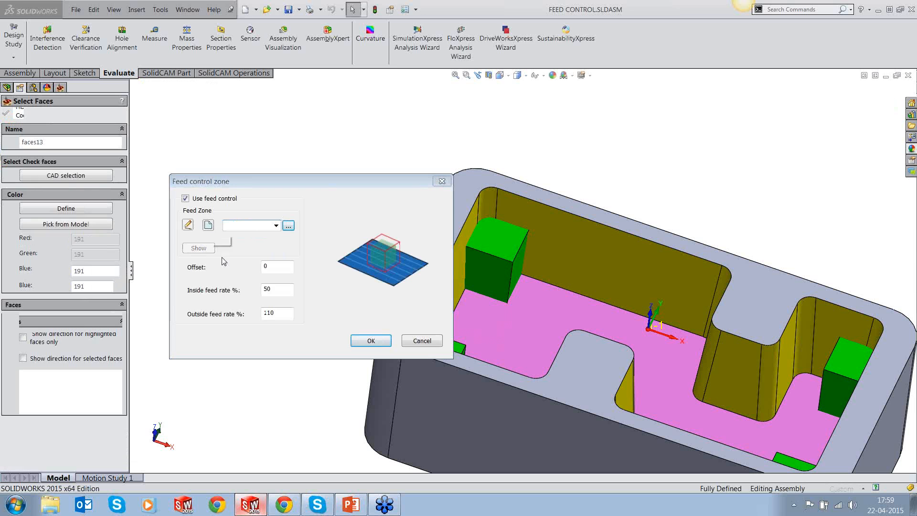
{"action": "left_click", "coordinate": [60, 226]}
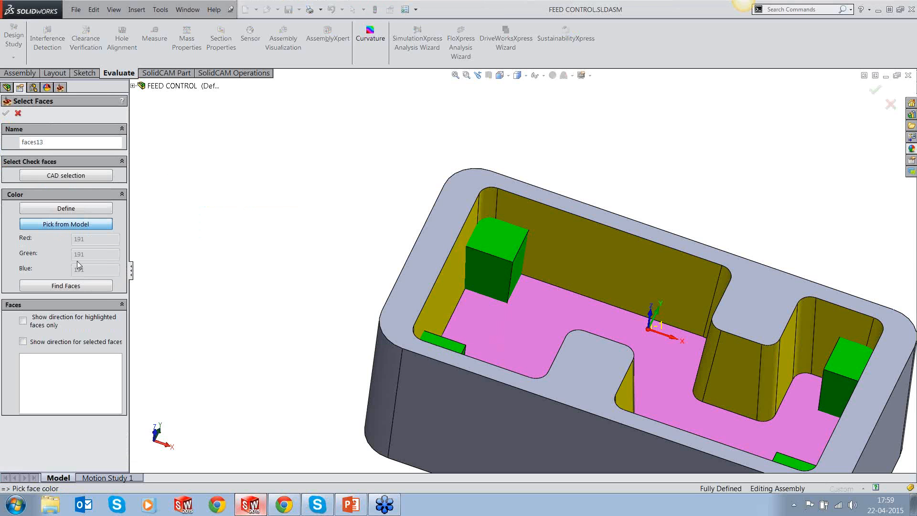
{"action": "left_click", "coordinate": [497, 236]}
{"action": "left_click", "coordinate": [66, 285]}
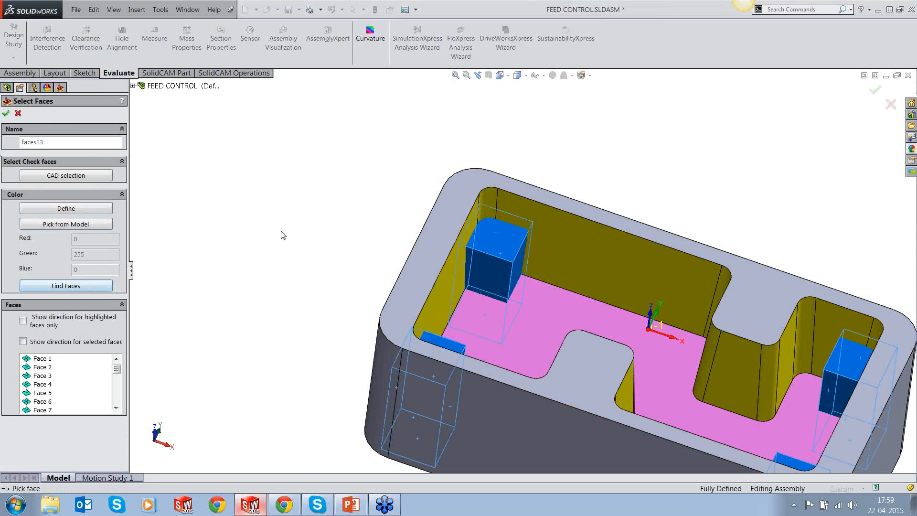
{"action": "scroll", "coordinate": [285, 255], "scroll_direction": "up", "scroll_amount": 3}
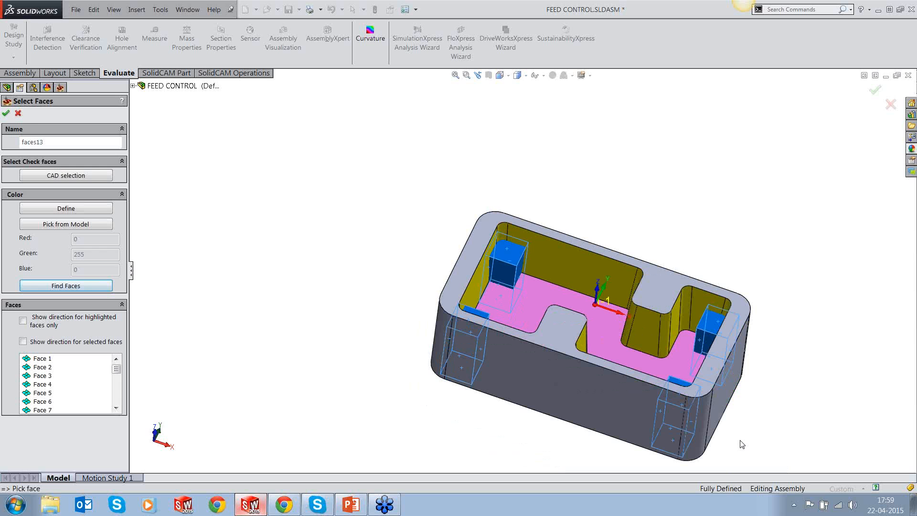
{"action": "scroll", "coordinate": [741, 445], "scroll_direction": "down", "scroll_amount": 1}
{"action": "left_click", "coordinate": [5, 113]}
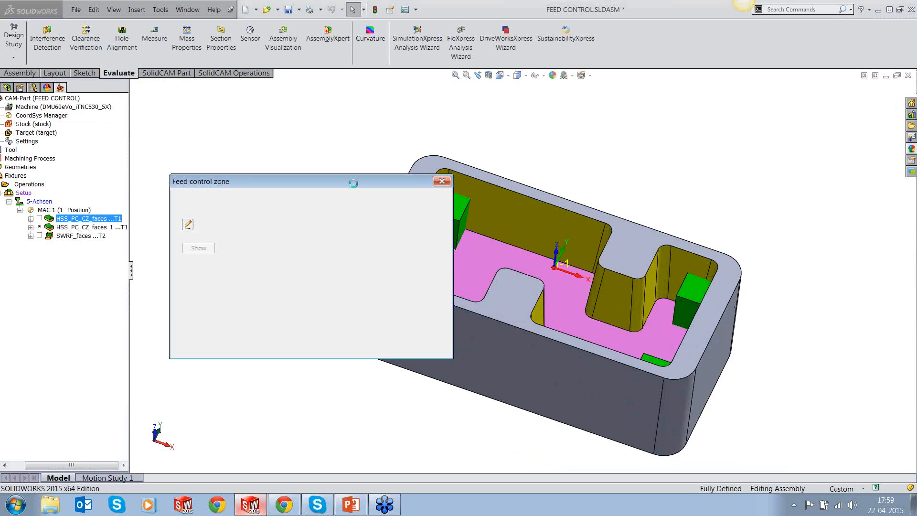
{"action": "left_click", "coordinate": [380, 343]}
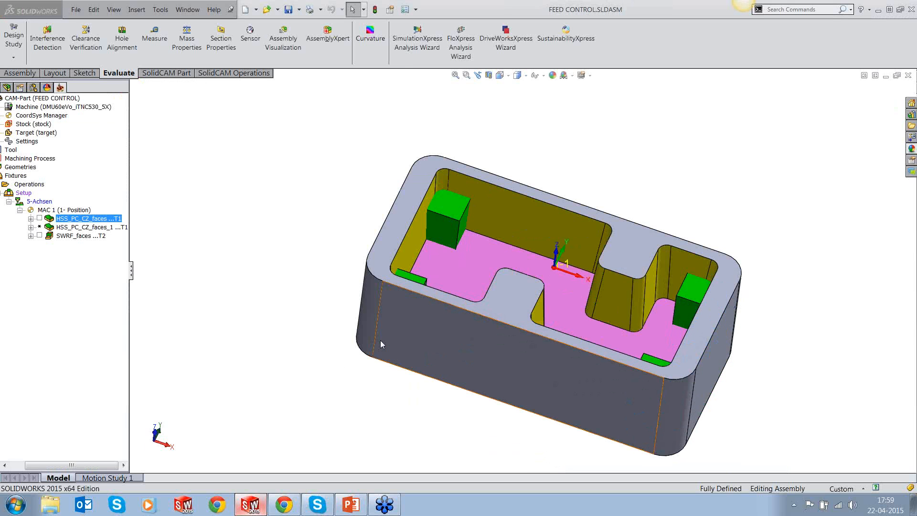
Save and calculate the HSS_PC_CZ_faces operation, and run its Host CAD simulation until the deeper wall passes.
{"action": "left_click", "coordinate": [66, 432]}
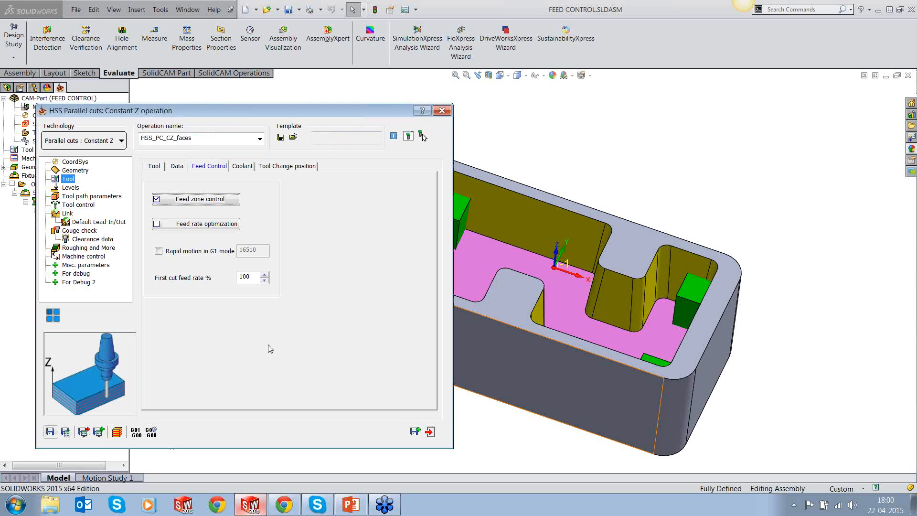
{"action": "left_click", "coordinate": [116, 434]}
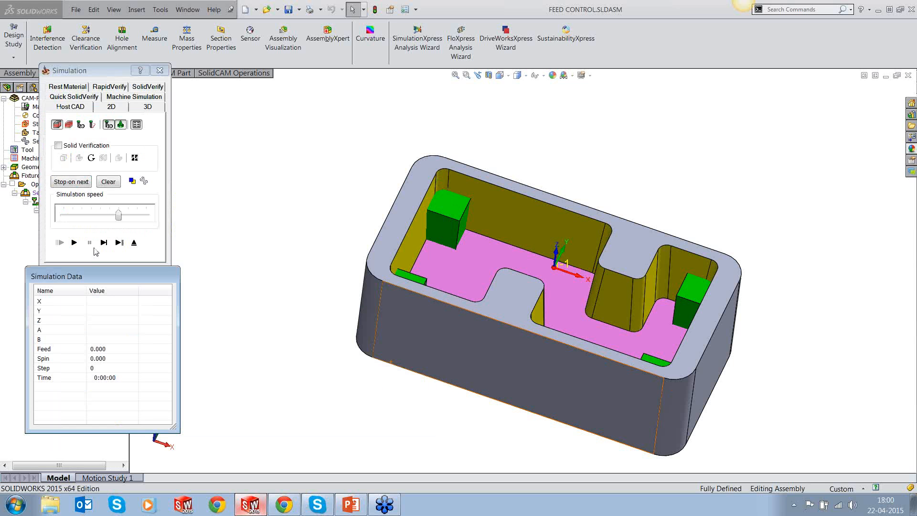
{"action": "left_click", "coordinate": [104, 243]}
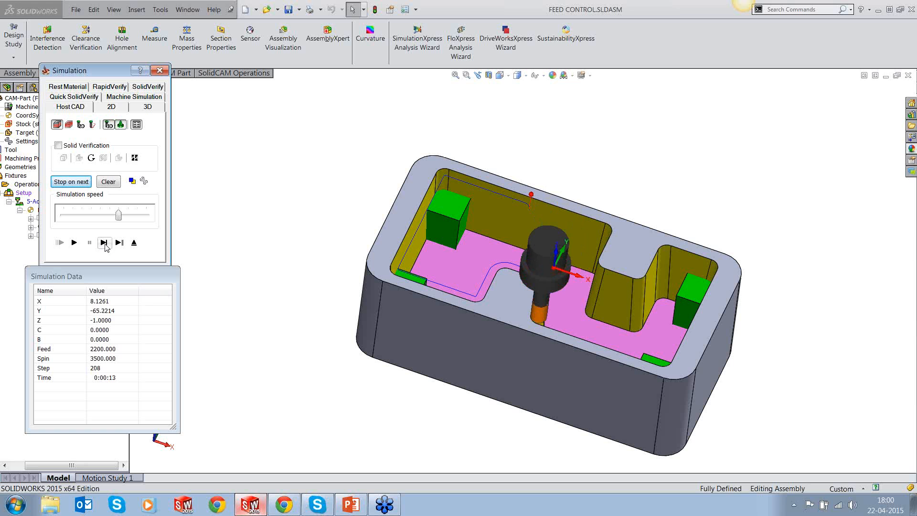
{"action": "left_click", "coordinate": [74, 242]}
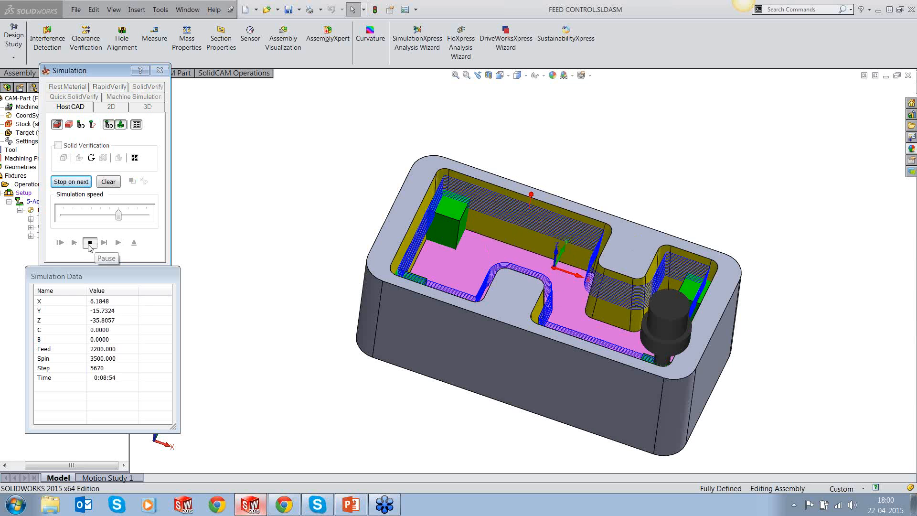
{"action": "left_click", "coordinate": [90, 242]}
Step through single tool moves around the green feed zone to compare feed rates, and close the simulation and the operation.
{"action": "middle_click_drag", "start_coordinate": [464, 331], "coordinate": [530, 303]}
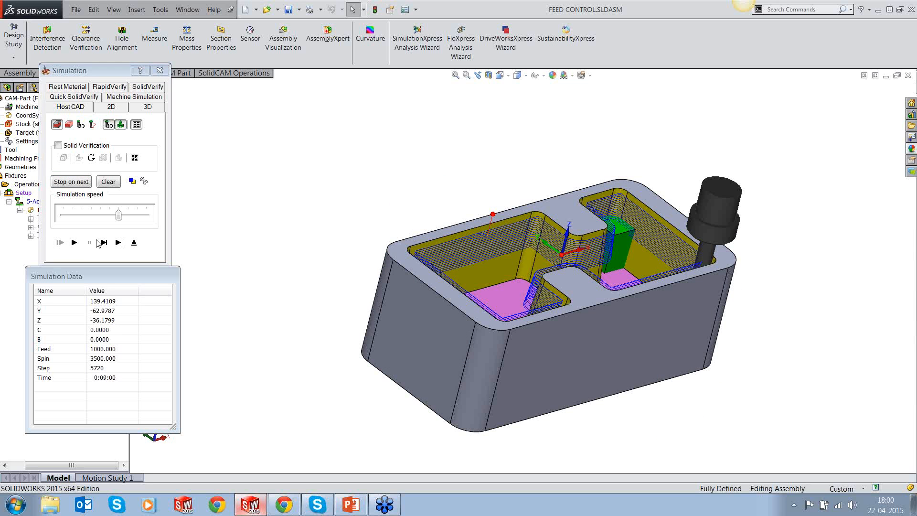
{"action": "left_click", "coordinate": [103, 242]}
{"action": "left_click", "coordinate": [103, 242]}
{"action": "left_click", "coordinate": [104, 243]}
{"action": "left_click", "coordinate": [103, 243]}
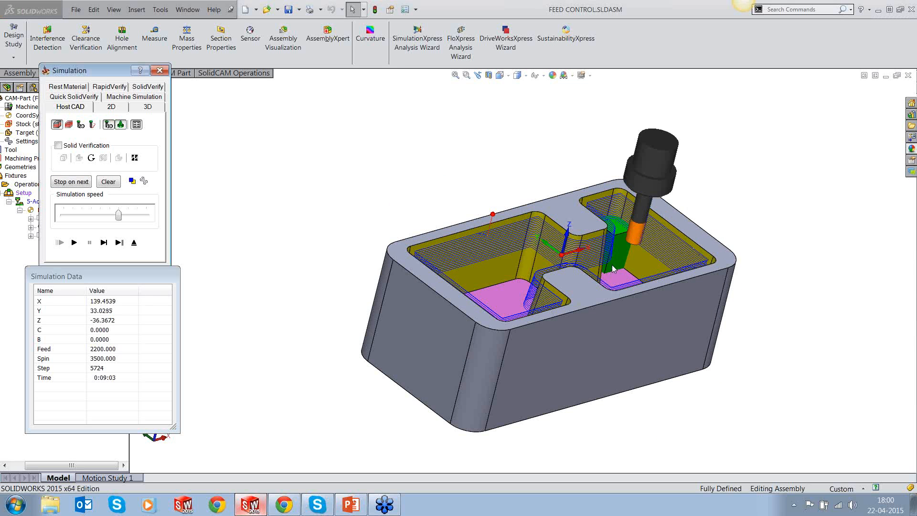
{"action": "middle_click_drag", "start_coordinate": [607, 270], "coordinate": [607, 304]}
{"action": "scroll", "coordinate": [616, 204], "scroll_direction": "down", "scroll_amount": 3}
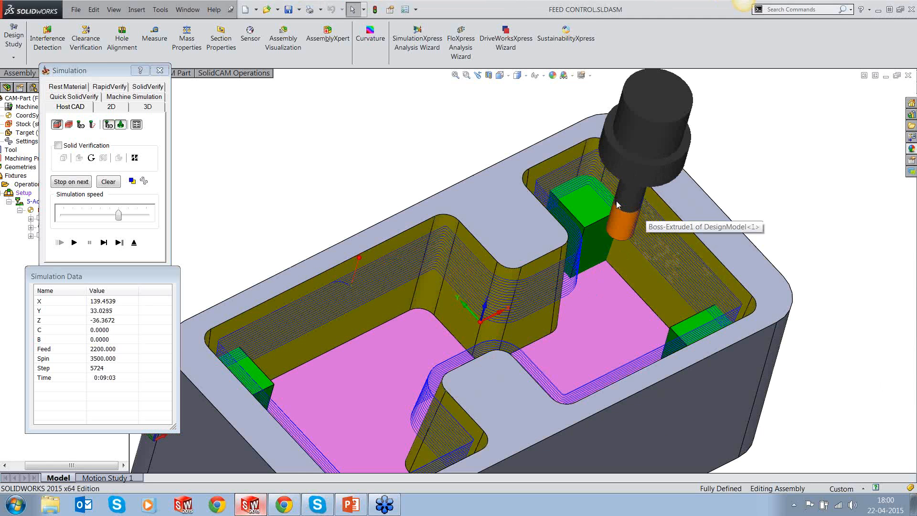
{"action": "scroll", "coordinate": [617, 205], "scroll_direction": "down", "scroll_amount": 3}
{"action": "middle_click_drag", "start_coordinate": [567, 254], "coordinate": [583, 277]}
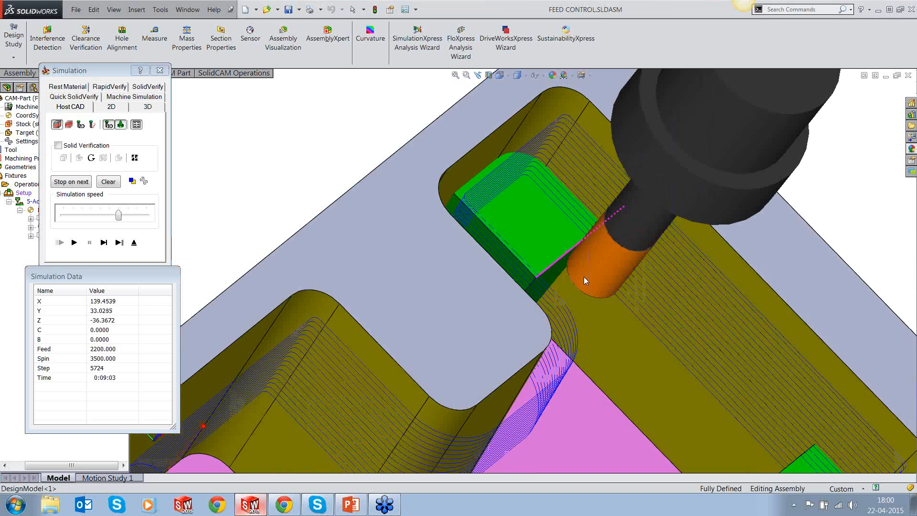
{"action": "left_click", "coordinate": [103, 243]}
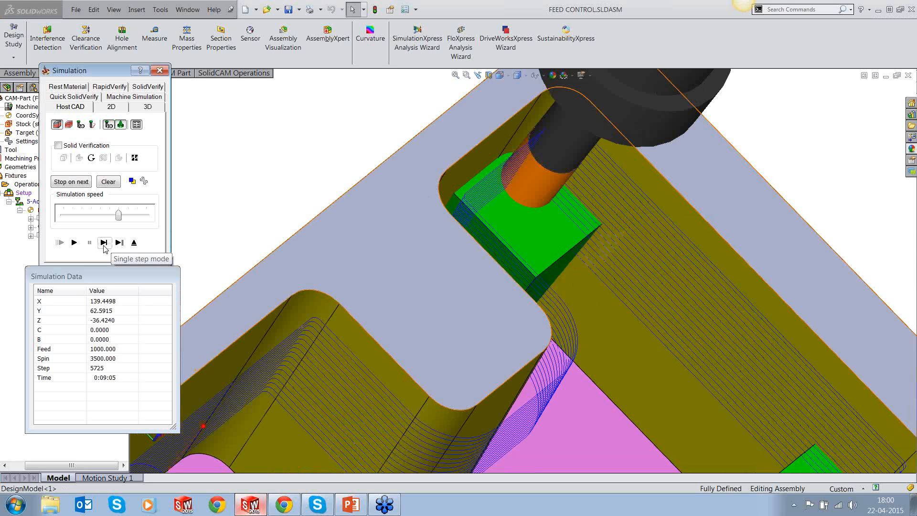
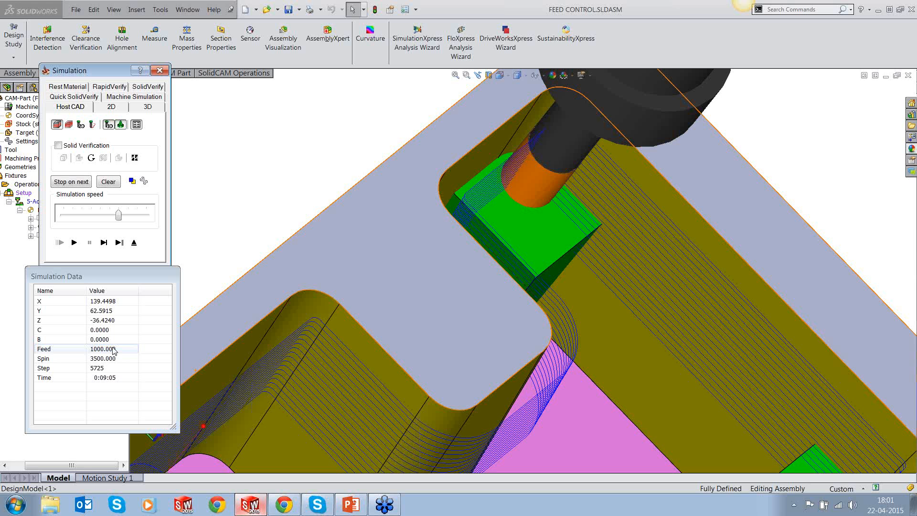
{"action": "left_click", "coordinate": [134, 244]}
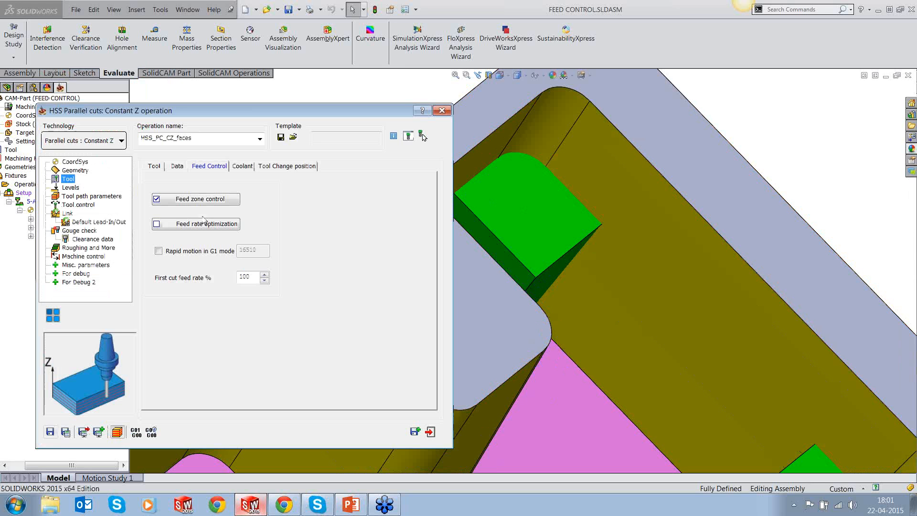
{"action": "left_click", "coordinate": [423, 426]}
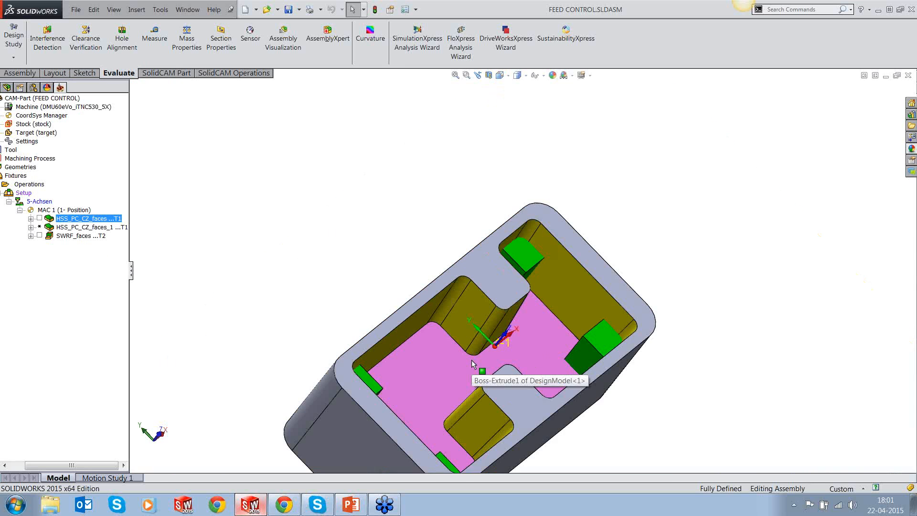
Open the recent CAM-Part Example3 from the HSM AutoTILT folder.
{"action": "scroll", "coordinate": [483, 384], "scroll_direction": "down", "scroll_amount": 3}
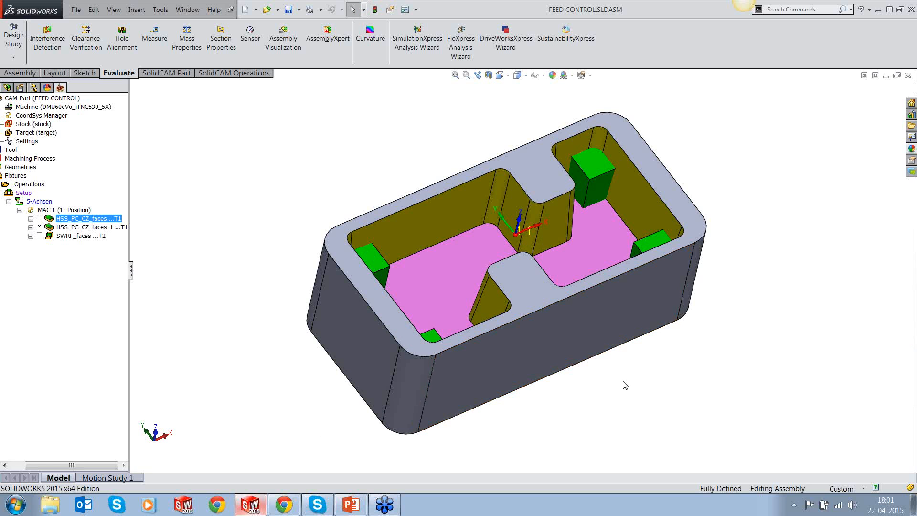
{"action": "left_click", "coordinate": [166, 13]}
{"action": "mouse_move", "coordinate": [201, 61]}
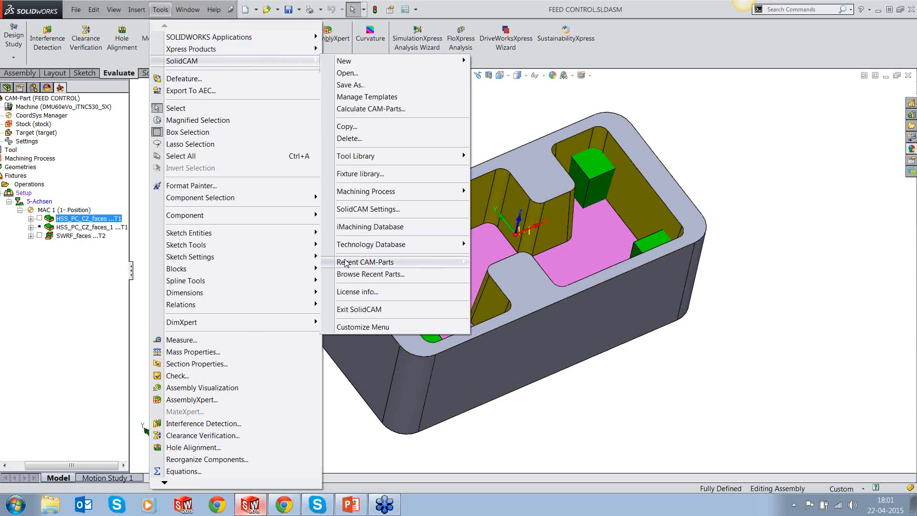
{"action": "mouse_move", "coordinate": [346, 263]}
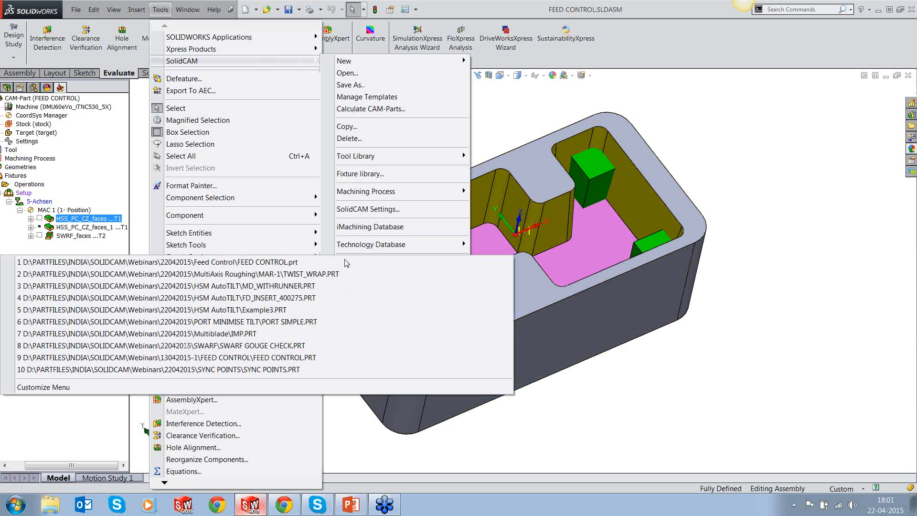
{"action": "left_click", "coordinate": [273, 310]}
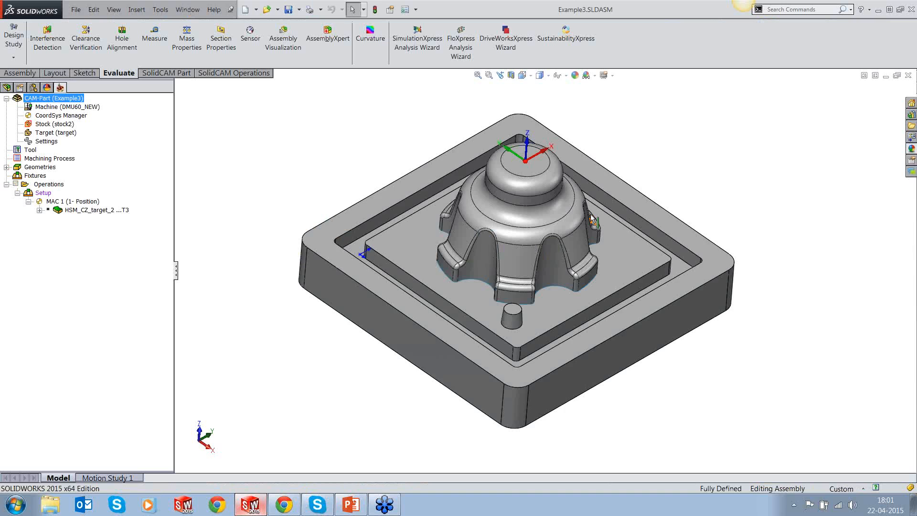
Open the HSM_CZ_target_2 operation for editing and check the step down in its passes settings.
{"action": "middle_click_drag", "start_coordinate": [592, 220], "coordinate": [576, 242]}
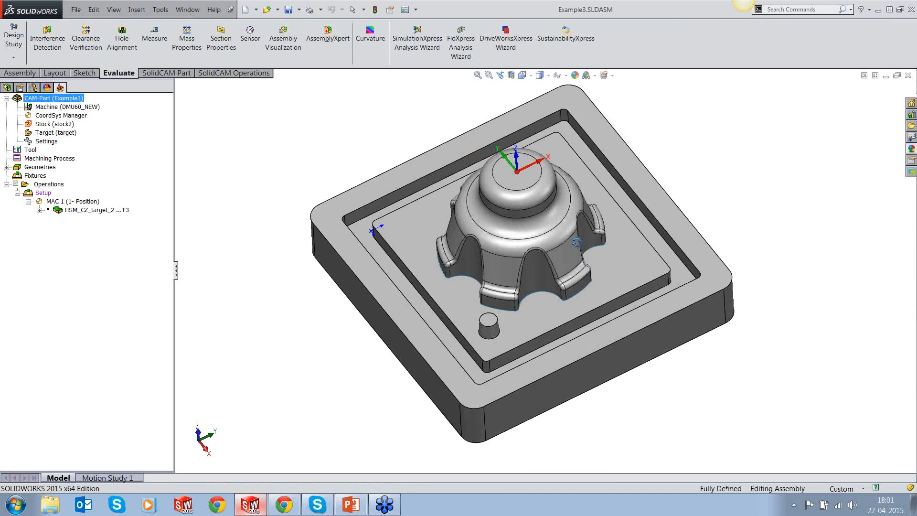
{"action": "scroll", "coordinate": [565, 205], "scroll_direction": "down", "scroll_amount": 2}
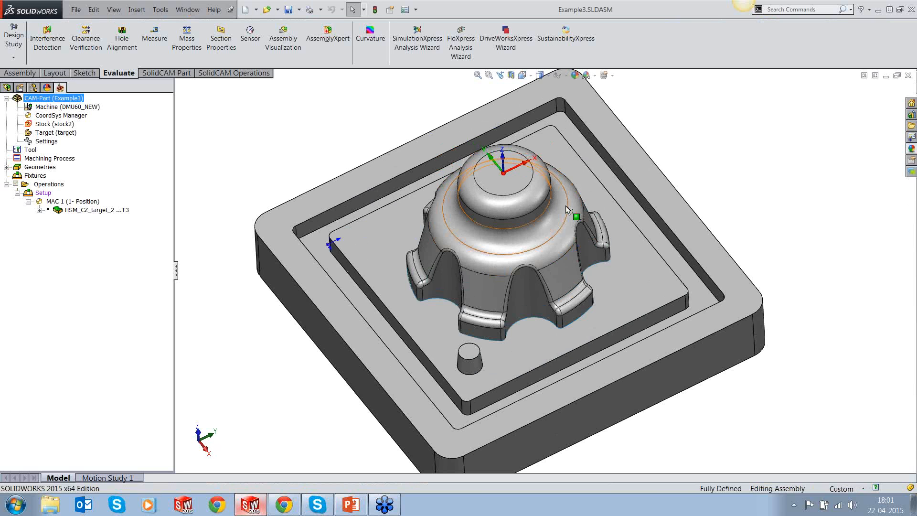
{"action": "left_click", "coordinate": [76, 211]}
{"action": "right_click", "coordinate": [77, 211]}
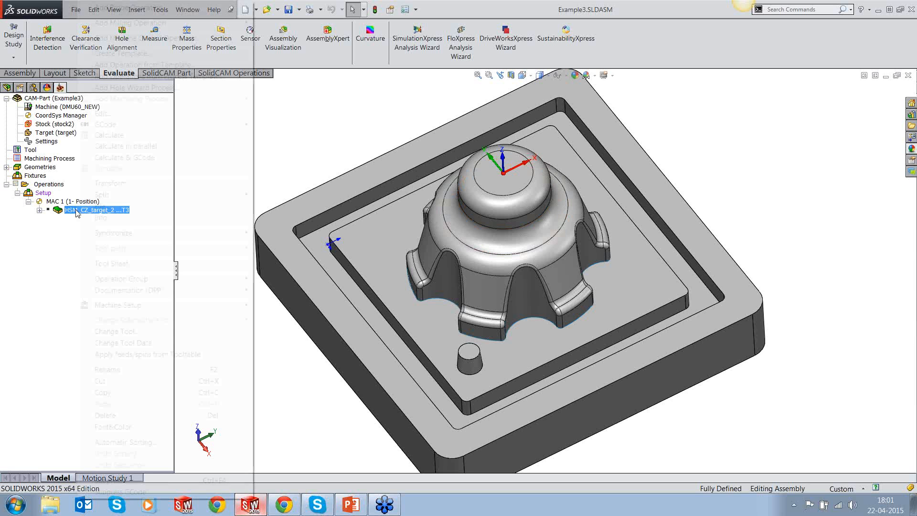
{"action": "left_click", "coordinate": [104, 115]}
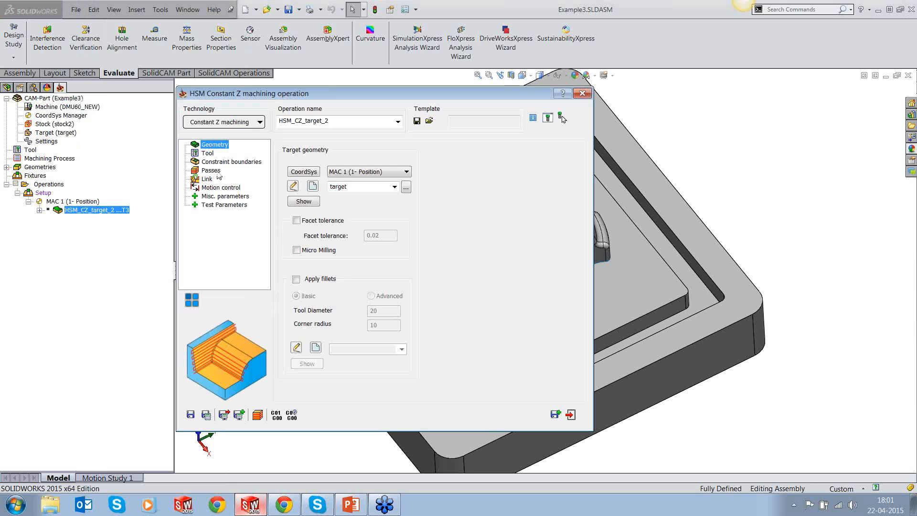
{"action": "left_click", "coordinate": [211, 170]}
{"action": "double_click", "coordinate": [376, 290]}
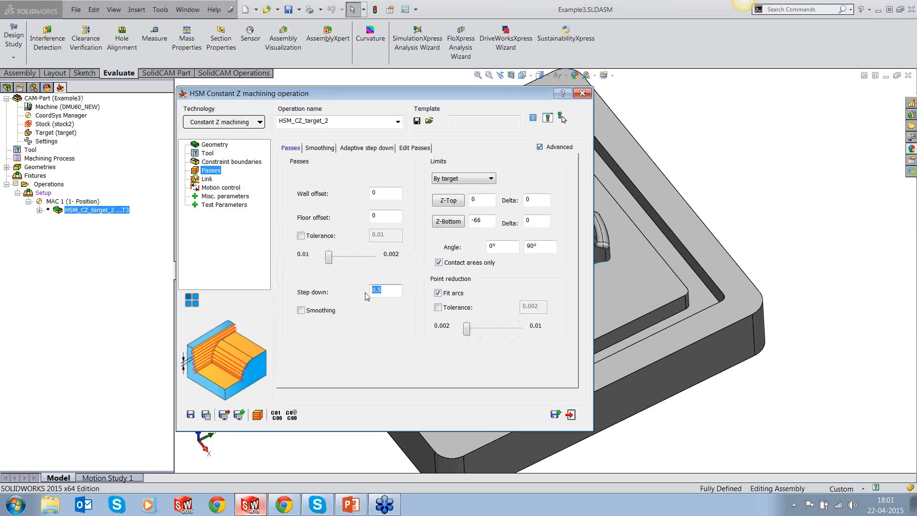
Review the operation's ball nose mill data and inspect the picture of the tool with its holder.
{"action": "left_click", "coordinate": [213, 154]}
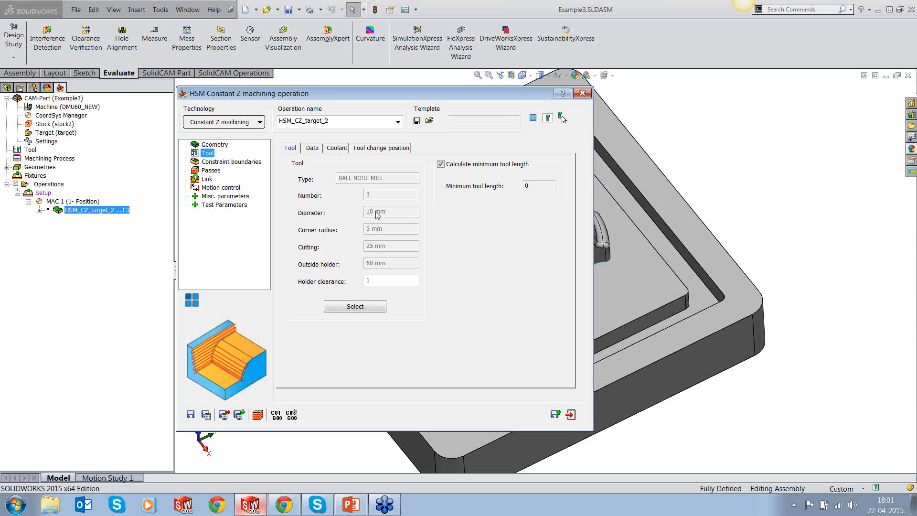
{"action": "left_click", "coordinate": [549, 119]}
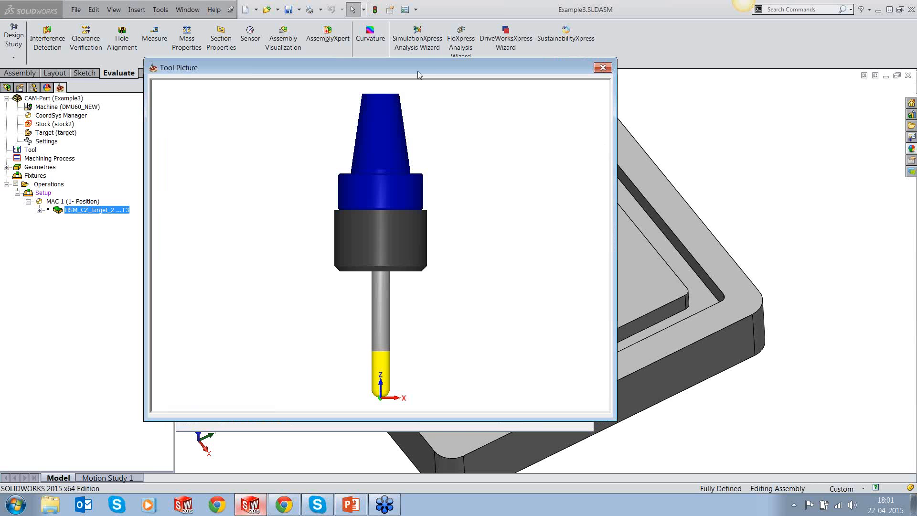
{"action": "left_click_drag", "start_coordinate": [418, 74], "coordinate": [635, 71]}
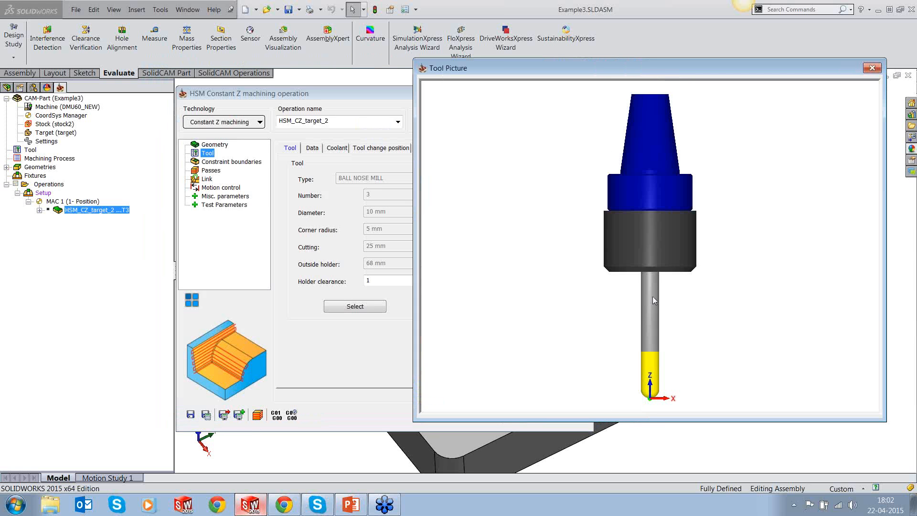
{"action": "left_click", "coordinate": [871, 68]}
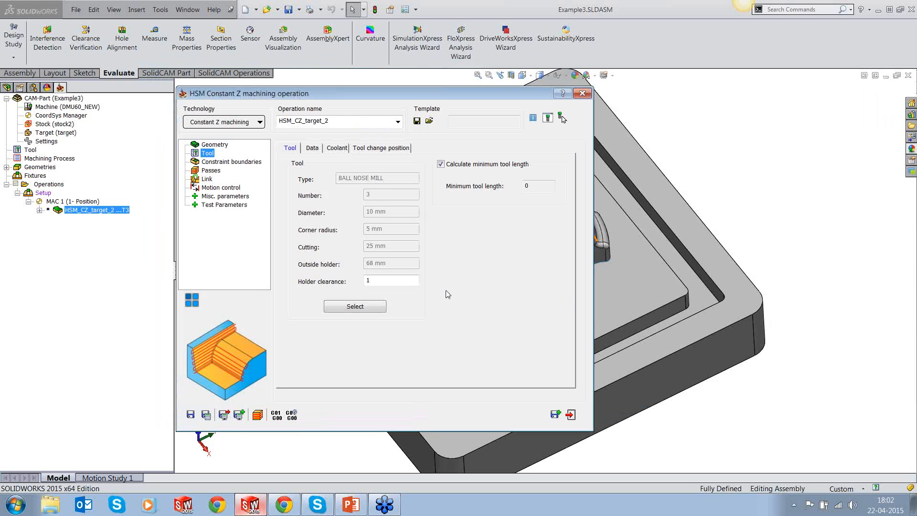
Save and calculate HSM_CZ_target_2, check its minimum tool length, and close the operation to show its toolpath on the part.
{"action": "left_click", "coordinate": [205, 414]}
{"action": "double_click", "coordinate": [530, 185]}
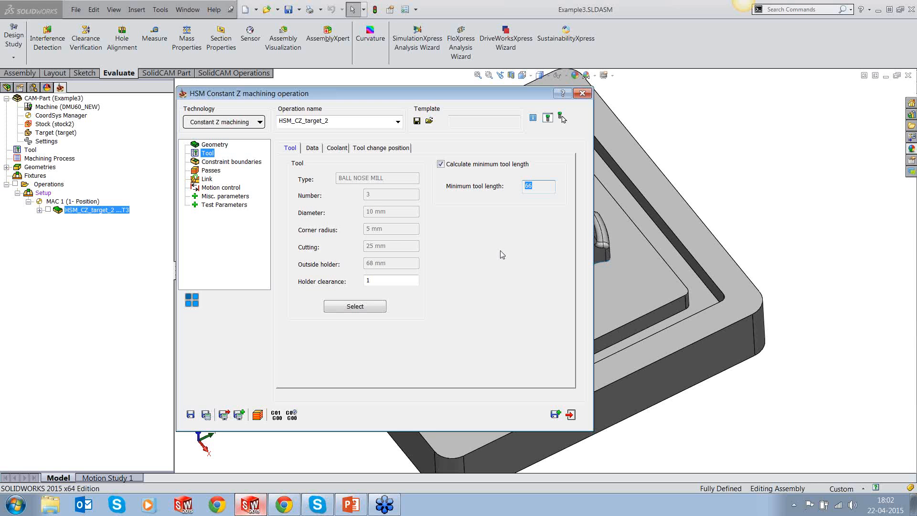
{"action": "left_click", "coordinate": [571, 414]}
{"action": "left_click", "coordinate": [48, 210]}
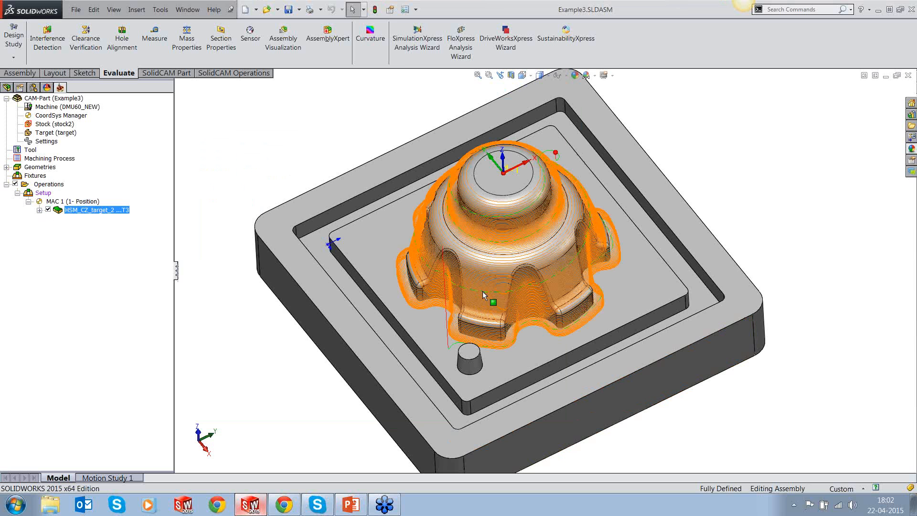
Examine the part's toolpath and the dimensions and holder picture of ball nose mill number 5 in the part tool table.
{"action": "middle_click_drag", "start_coordinate": [483, 295], "coordinate": [481, 230]}
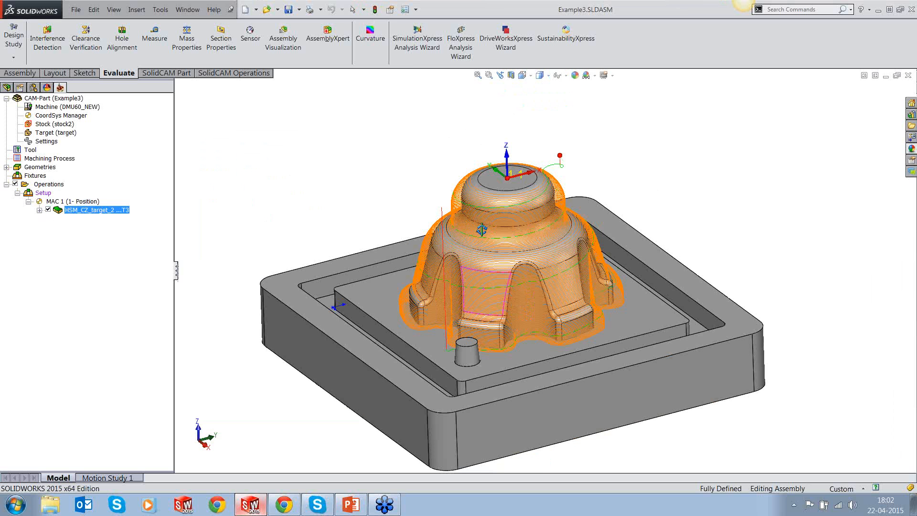
{"action": "scroll", "coordinate": [481, 299], "scroll_direction": "down", "scroll_amount": 3}
{"action": "scroll", "coordinate": [544, 289], "scroll_direction": "up", "scroll_amount": 3}
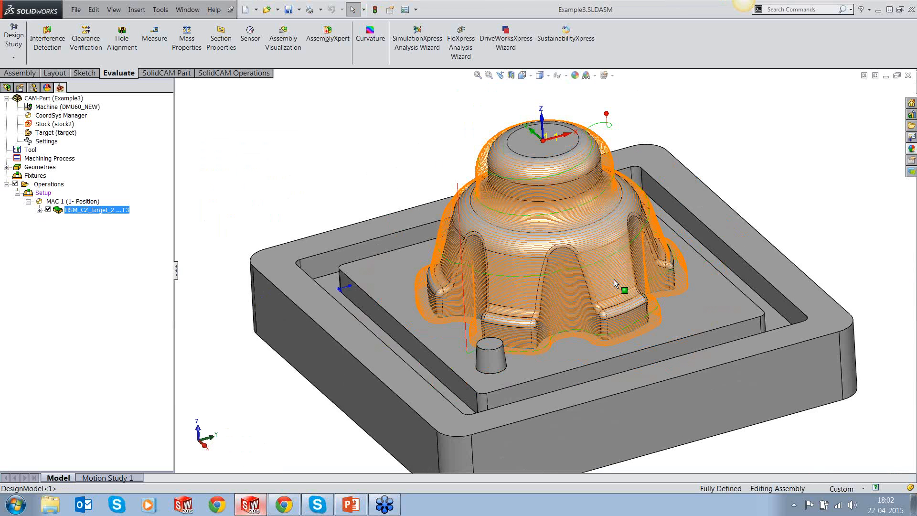
{"action": "middle_click_drag", "start_coordinate": [614, 282], "coordinate": [593, 306]}
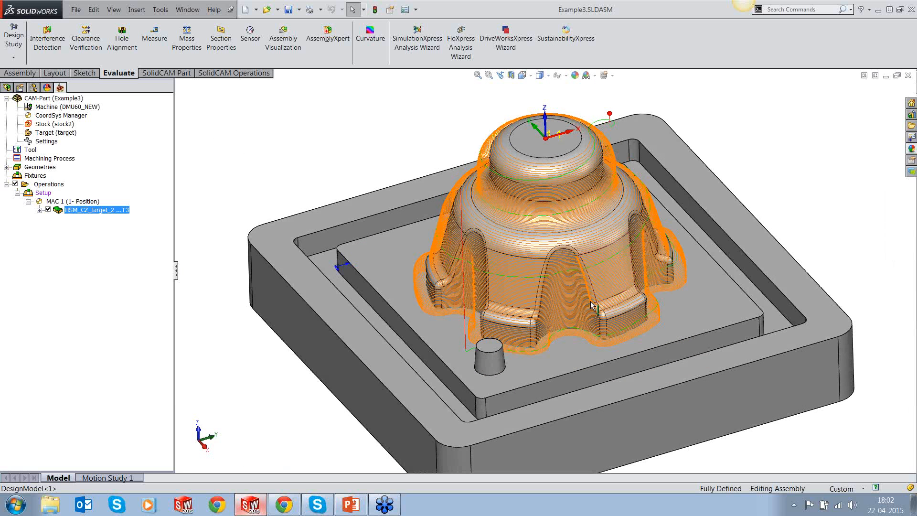
{"action": "right_click", "coordinate": [29, 150]}
{"action": "left_click", "coordinate": [48, 158]}
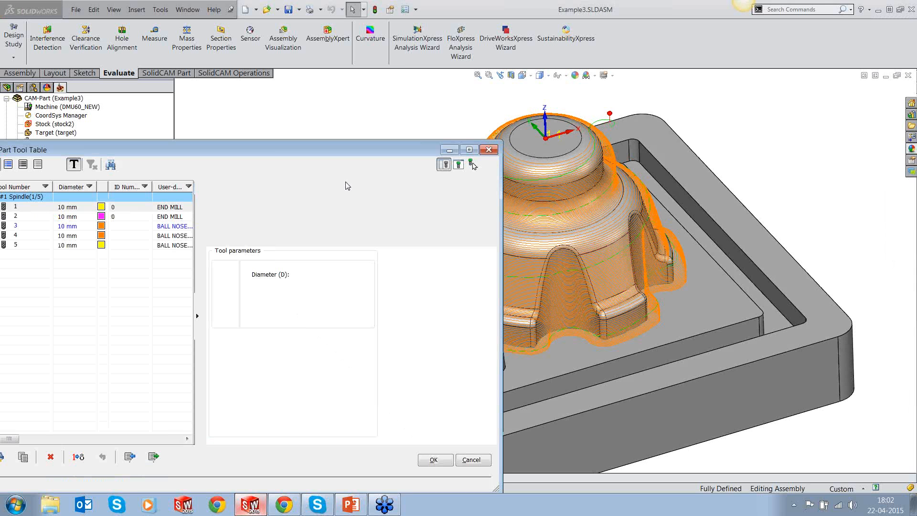
{"action": "left_click_drag", "start_coordinate": [275, 151], "coordinate": [373, 108]}
{"action": "left_click", "coordinate": [114, 202]}
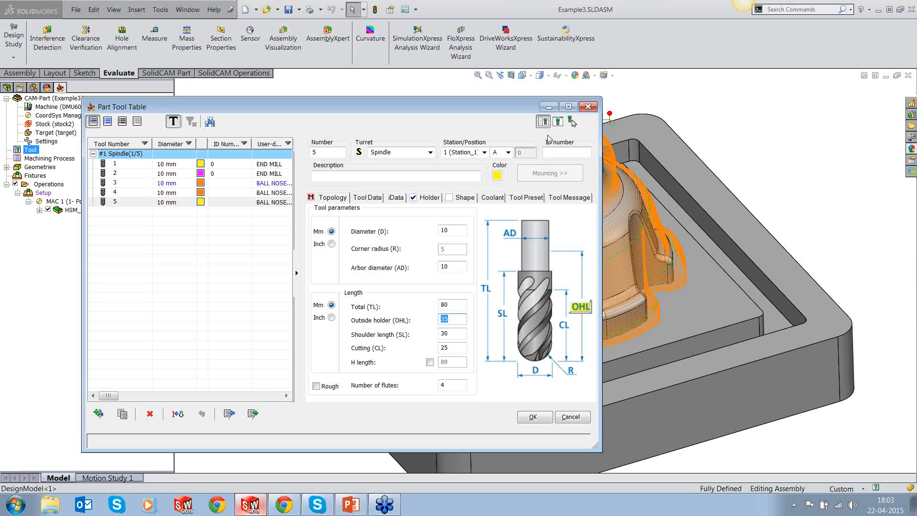
{"action": "left_click", "coordinate": [558, 121]}
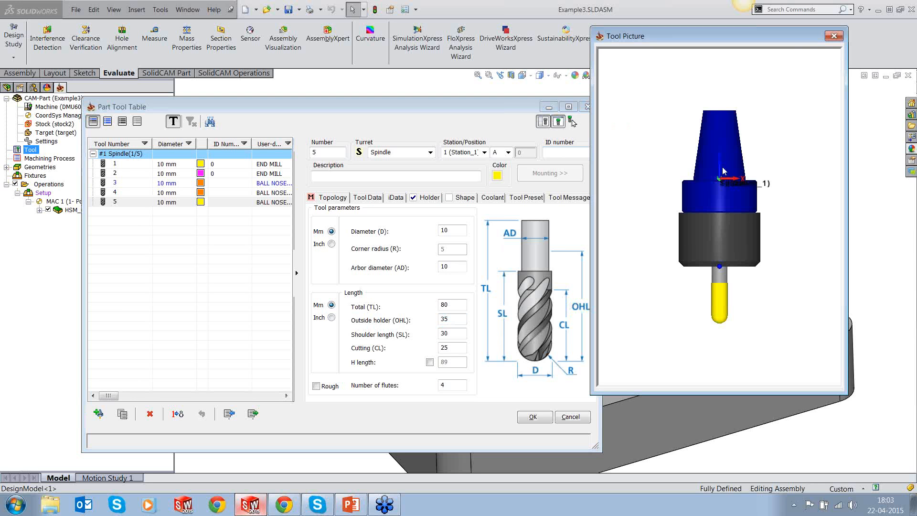
{"action": "left_click", "coordinate": [834, 37]}
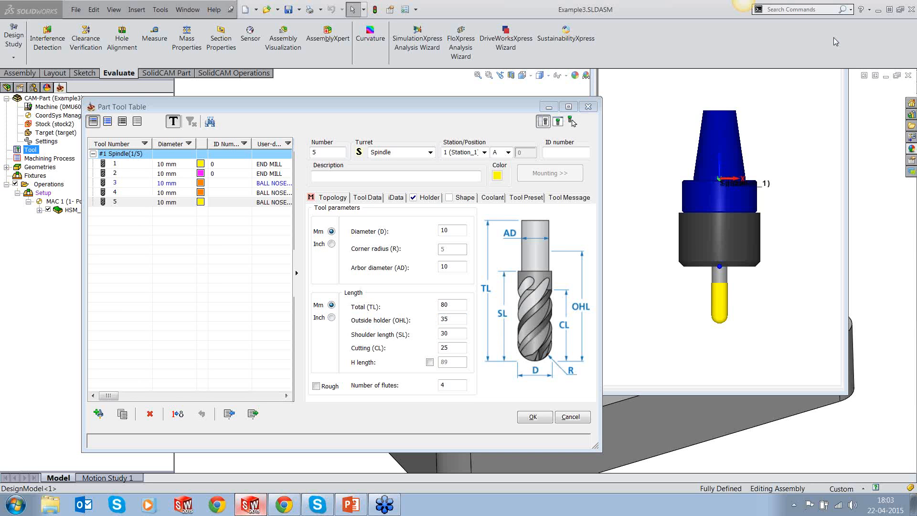
{"action": "left_click", "coordinate": [569, 417]}
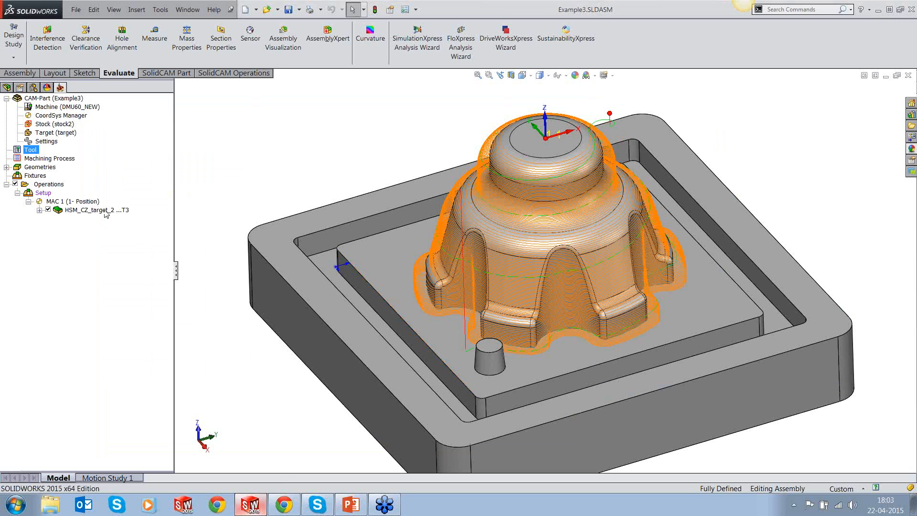
Hide the HSM_CZ_target_2 toolpath and add a Convert HSM to Sim. 5-Axis Milling operation with HSM_CZ_target_2 as its source.
{"action": "right_click", "coordinate": [106, 212]}
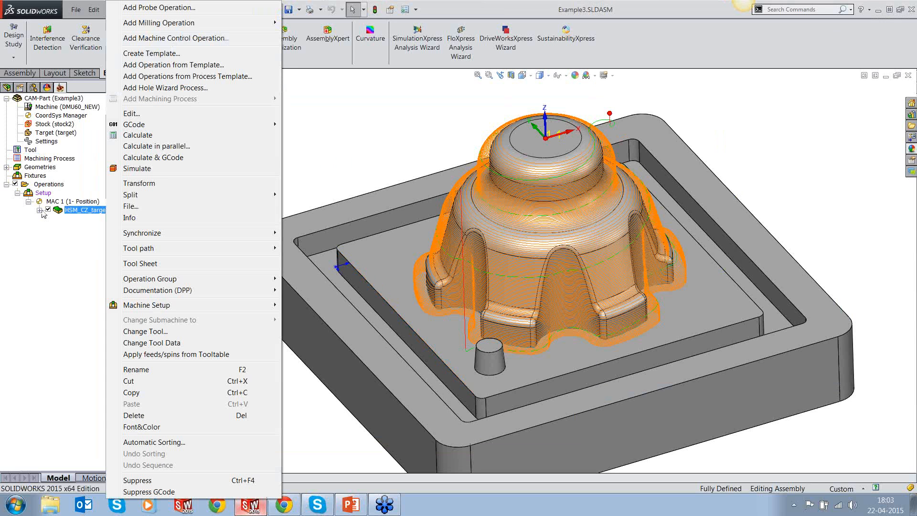
{"action": "left_click", "coordinate": [48, 210]}
{"action": "right_click", "coordinate": [113, 211]}
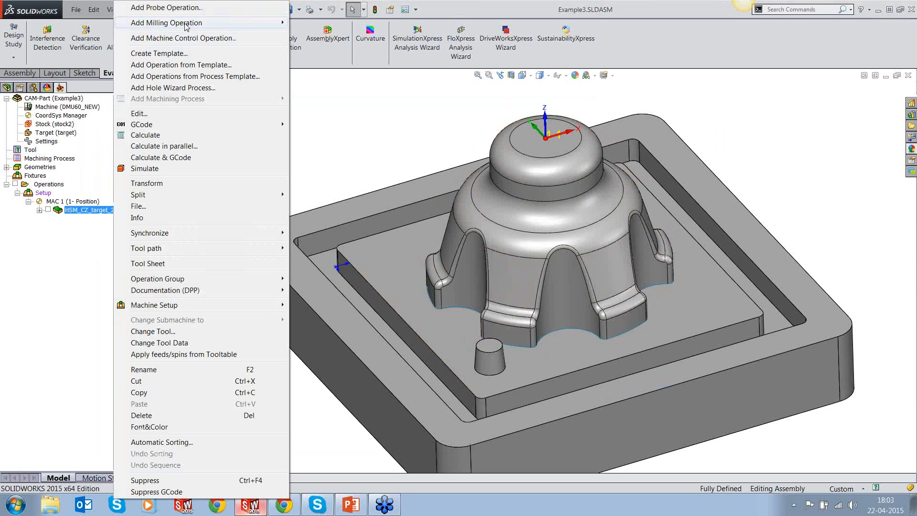
{"action": "mouse_move", "coordinate": [185, 24]}
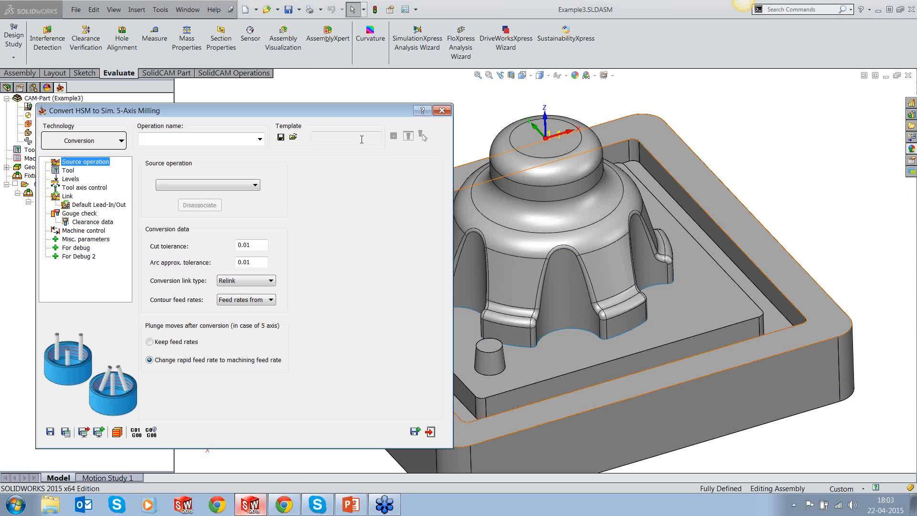
{"action": "left_click_drag", "start_coordinate": [319, 108], "coordinate": [503, 103]}
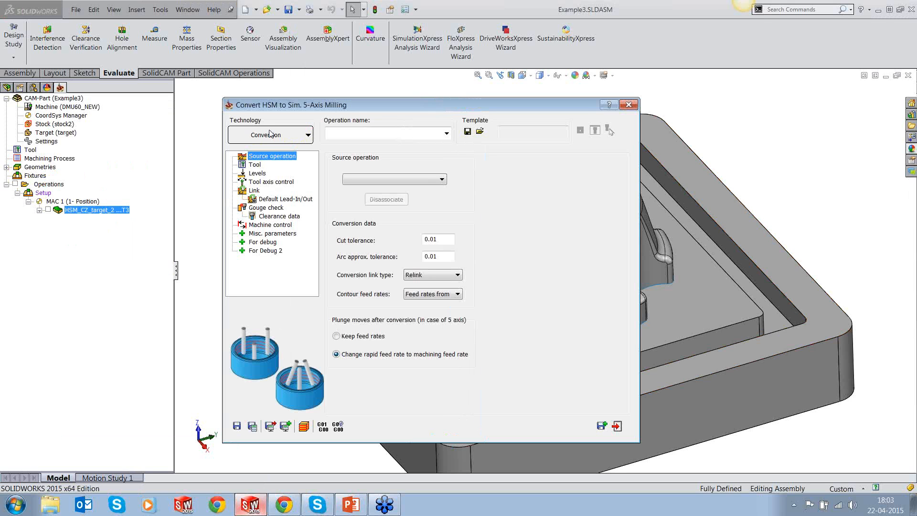
{"action": "left_click", "coordinate": [381, 181]}
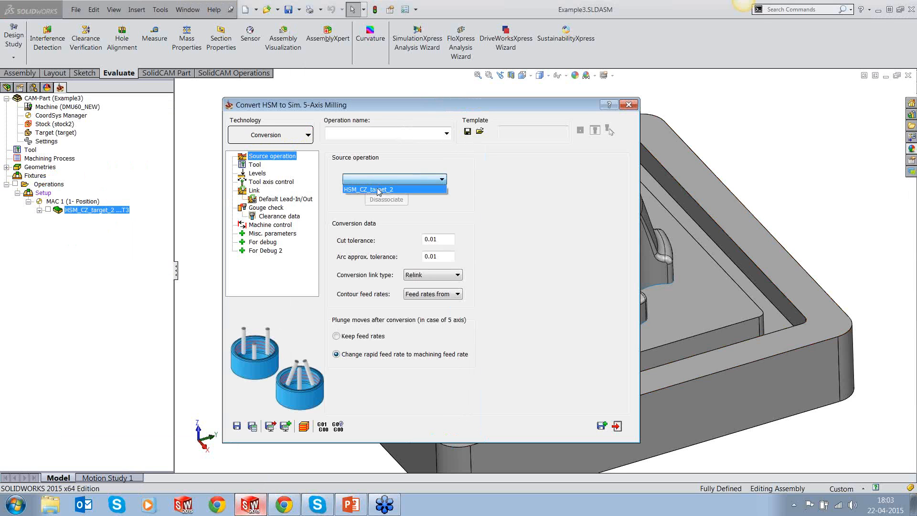
{"action": "left_click", "coordinate": [378, 189]}
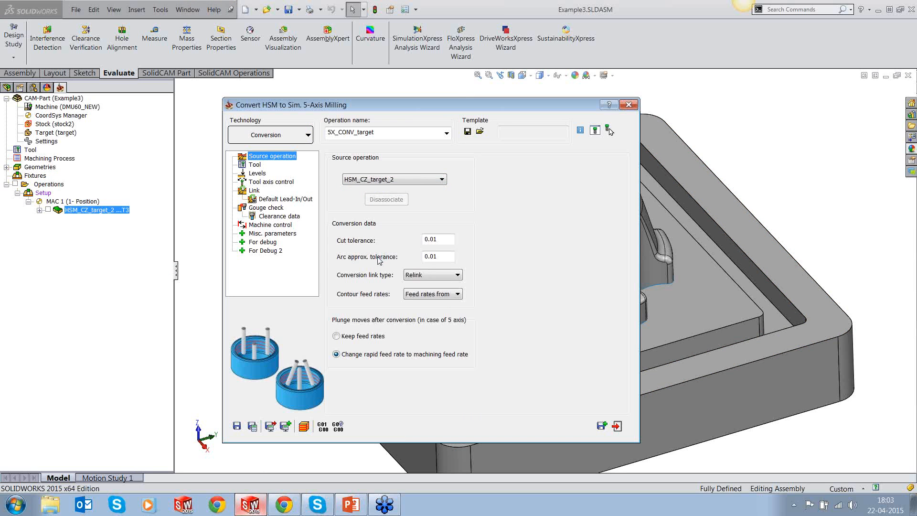
Review the conversion tolerances and the available tool axis directions for the new operation.
{"action": "left_click_drag", "start_coordinate": [438, 242], "coordinate": [414, 265]}
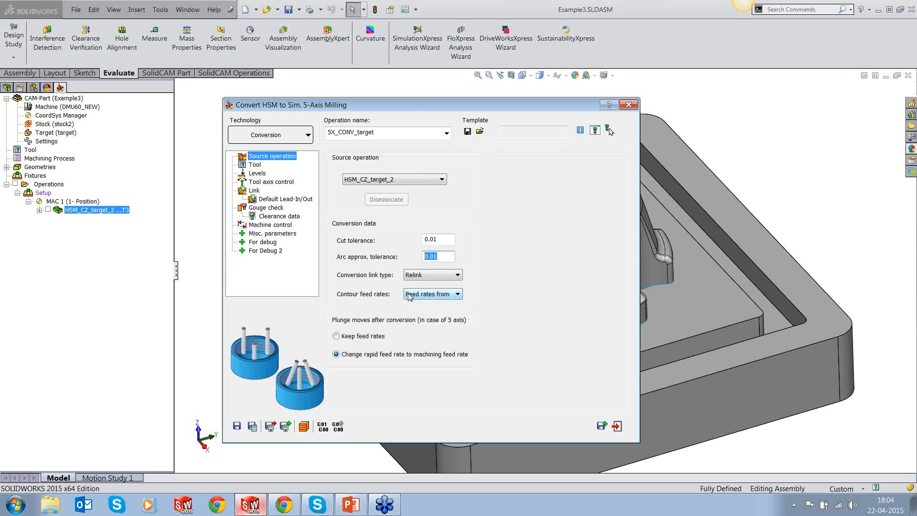
{"action": "left_click", "coordinate": [266, 182]}
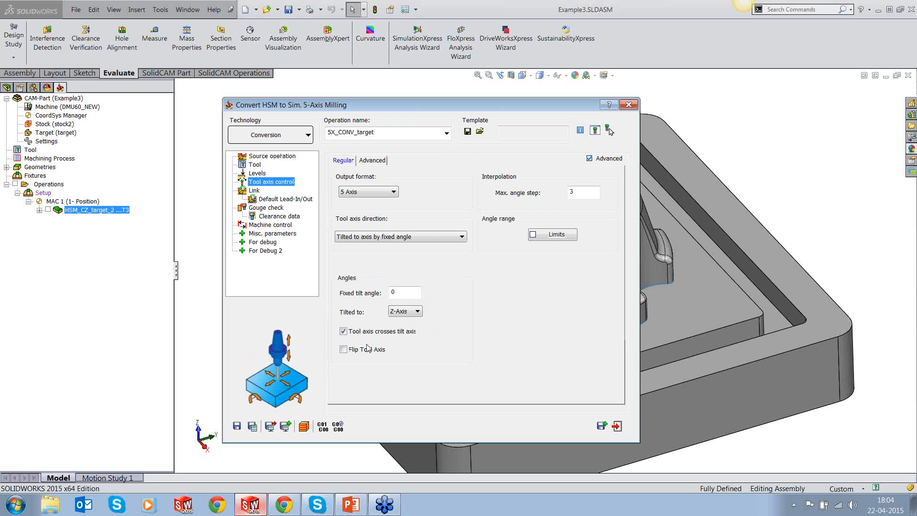
{"action": "left_click", "coordinate": [433, 238]}
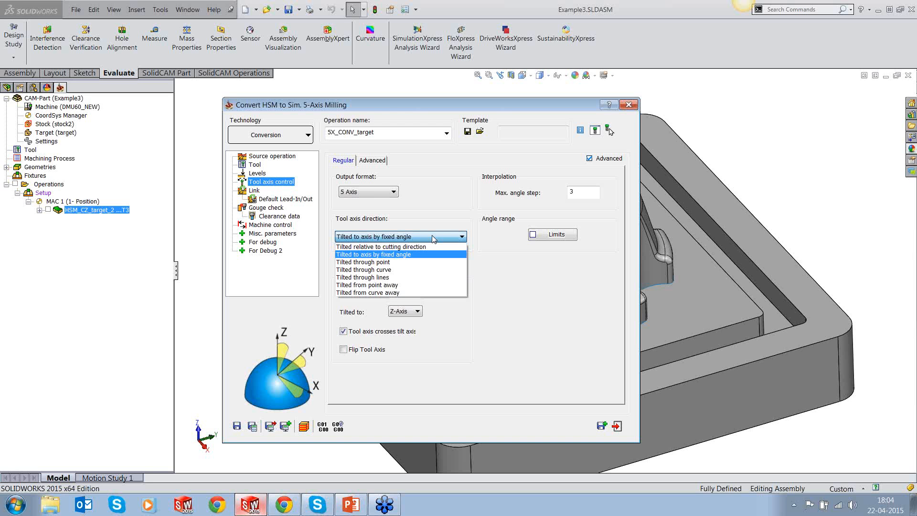
{"action": "left_click", "coordinate": [435, 212]}
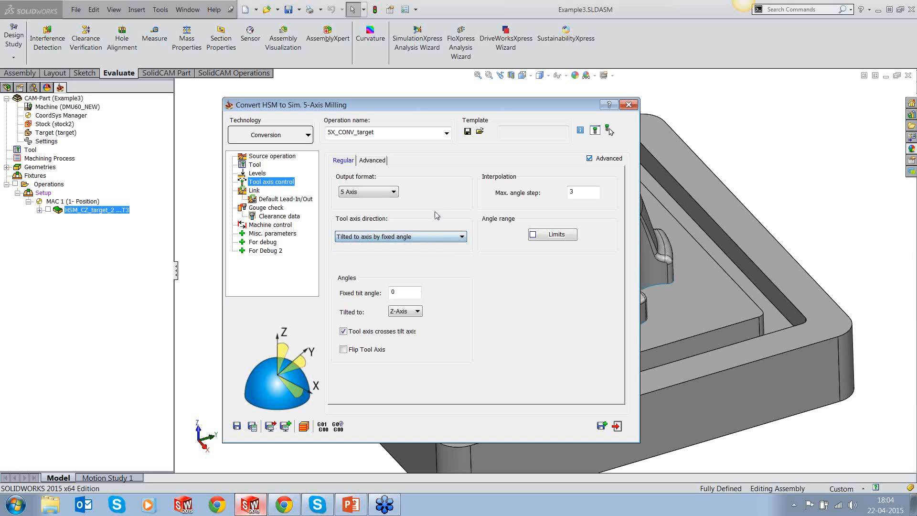
Enable the first gouge check with the Tilt tool strategy and look through its tilting methods.
{"action": "left_click", "coordinate": [268, 208]}
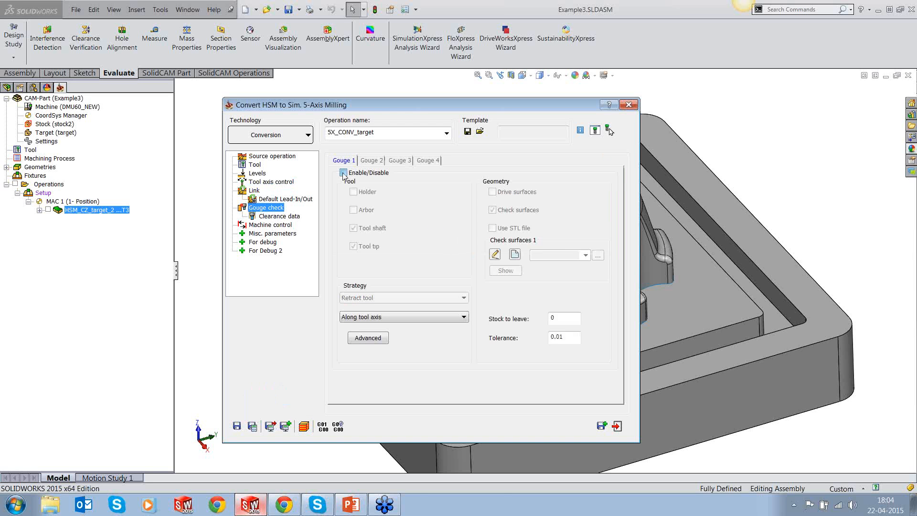
{"action": "left_click", "coordinate": [362, 298]}
{"action": "left_click", "coordinate": [356, 313]}
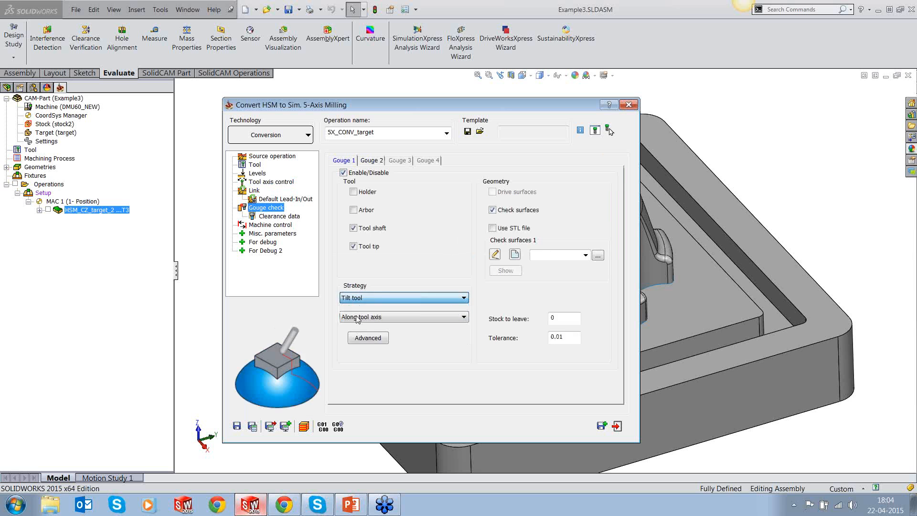
{"action": "left_click", "coordinate": [357, 317]}
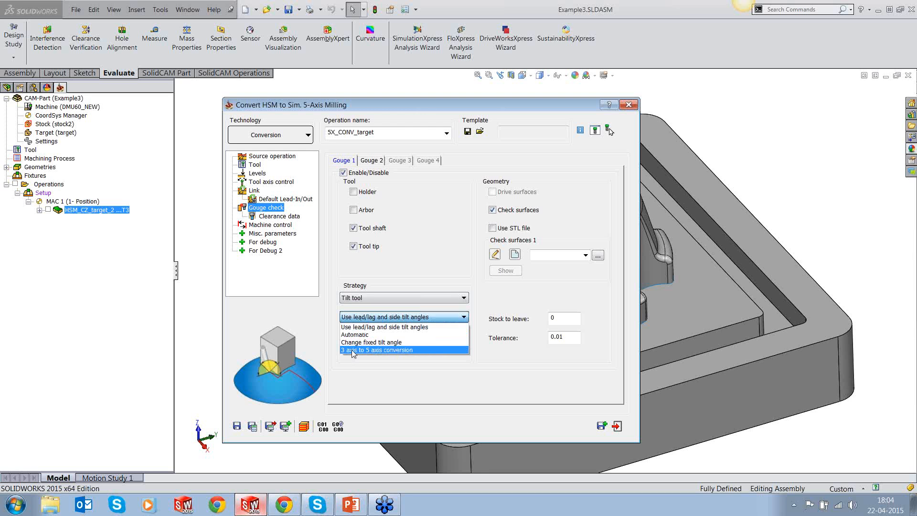
{"action": "left_click", "coordinate": [424, 230]}
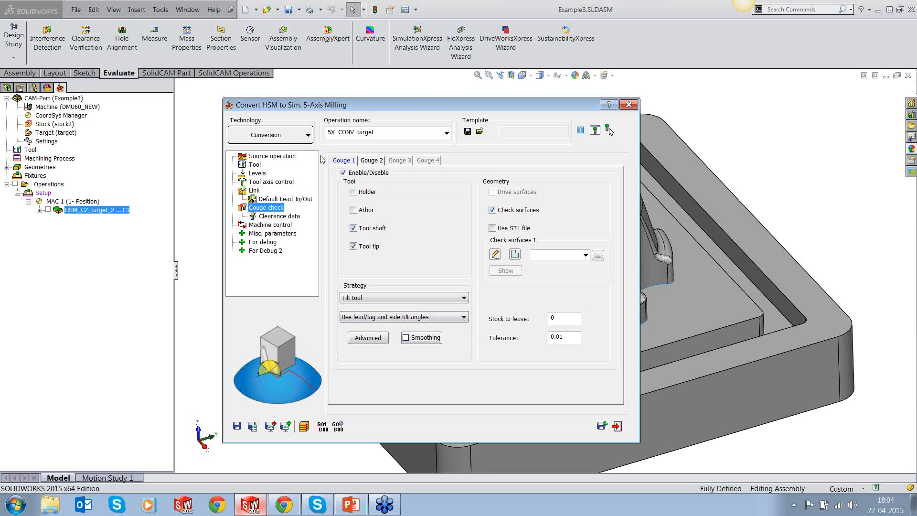
Change the conversion technology to Autotilt with HSM_CZ_target_2 as source operation, and check its cut and arc approximation tolerances.
{"action": "left_click", "coordinate": [308, 136]}
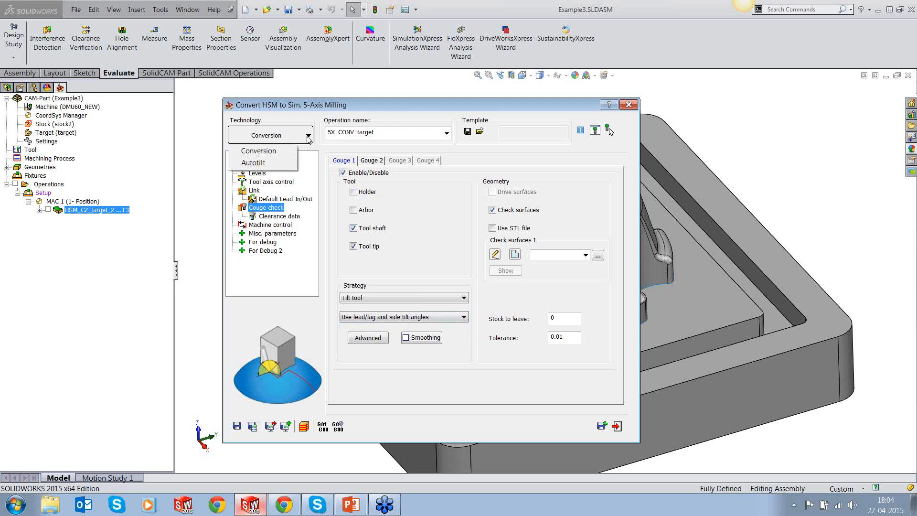
{"action": "left_click", "coordinate": [272, 165]}
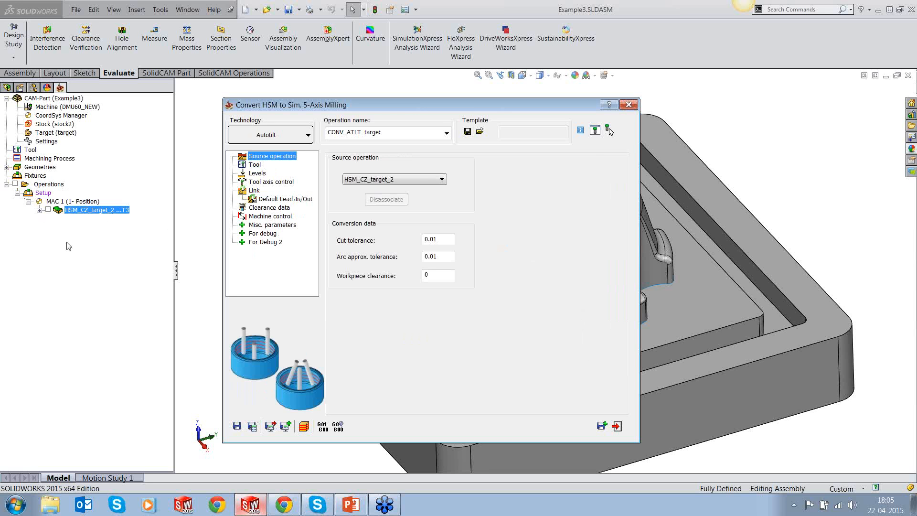
{"action": "left_click", "coordinate": [415, 178]}
{"action": "left_click", "coordinate": [408, 187]}
{"action": "double_click", "coordinate": [431, 239]}
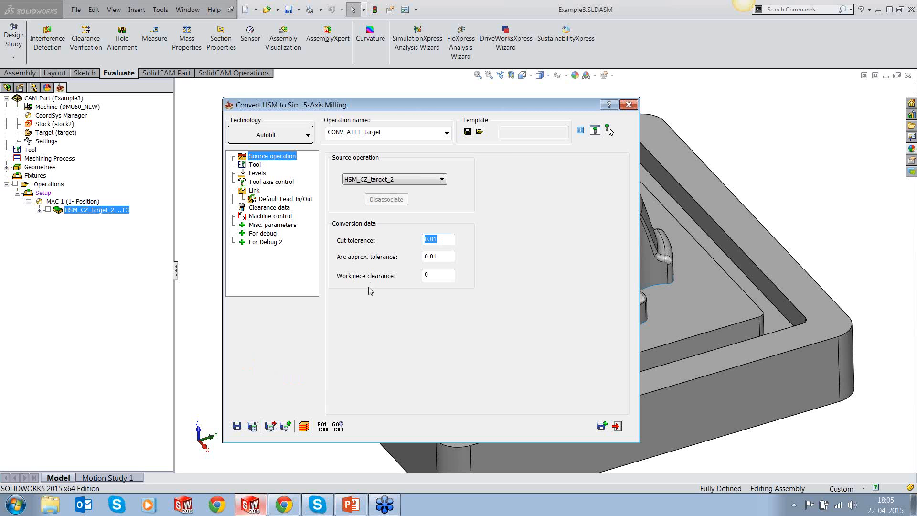
{"action": "double_click", "coordinate": [432, 257]}
{"action": "double_click", "coordinate": [432, 240]}
Compare ball nose mills 3 and 5, and assign tool number 5 to the Autotilt operation.
{"action": "left_click", "coordinate": [255, 166]}
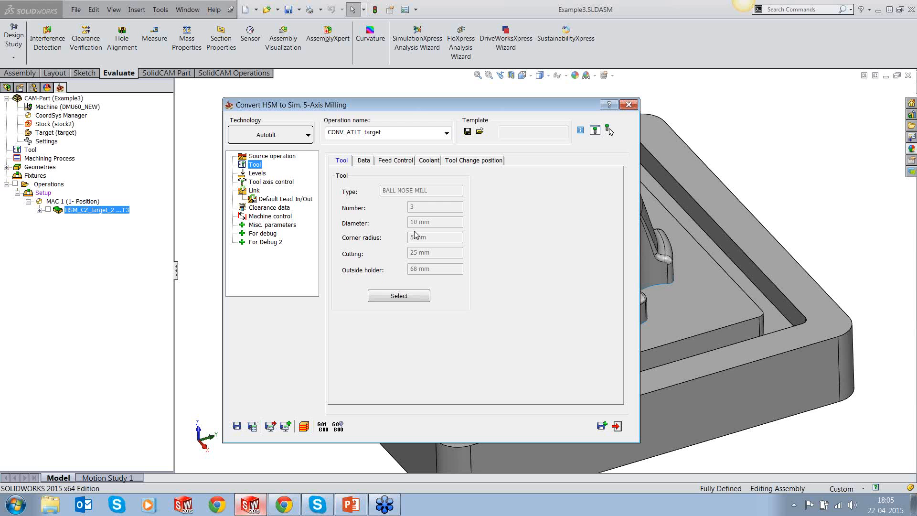
{"action": "left_click", "coordinate": [382, 295]}
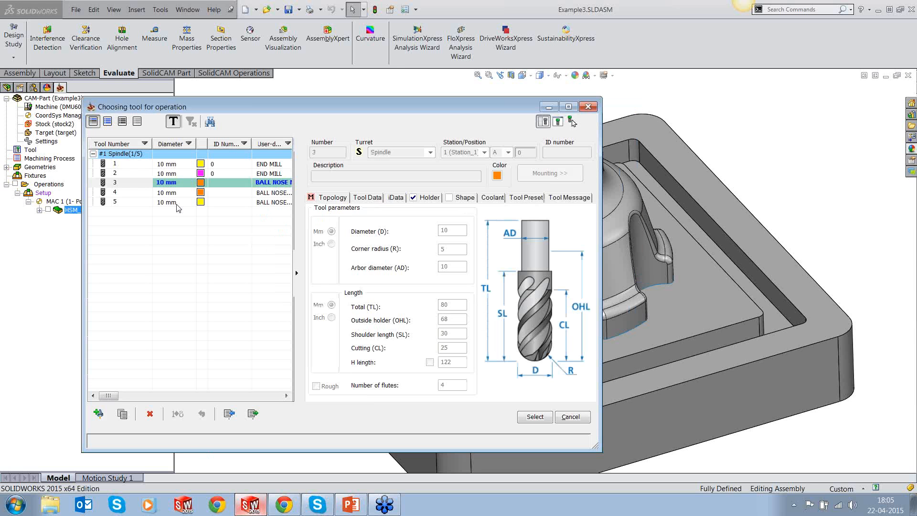
{"action": "left_click", "coordinate": [176, 203]}
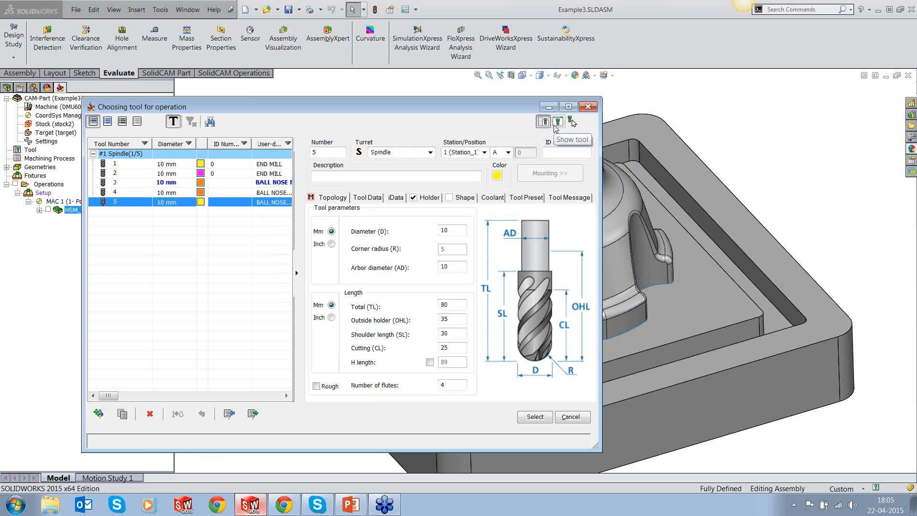
{"action": "left_click", "coordinate": [175, 185]}
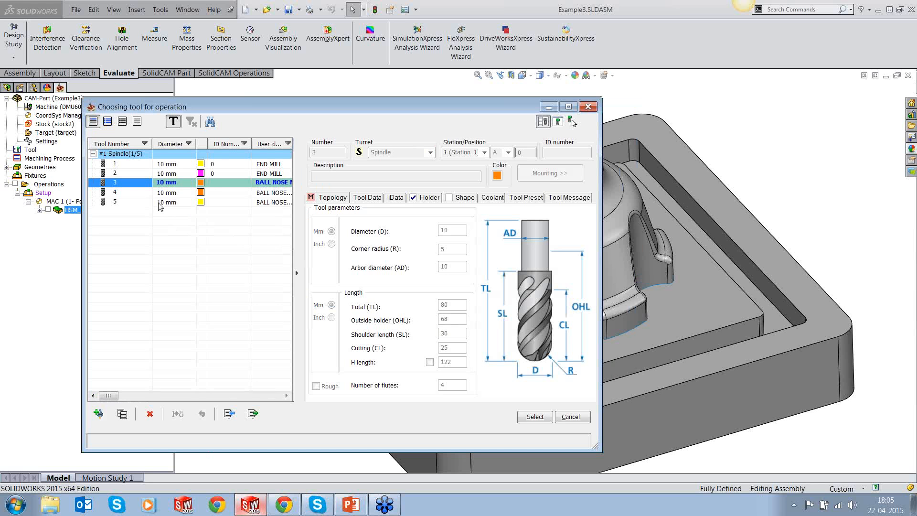
{"action": "left_click", "coordinate": [159, 203]}
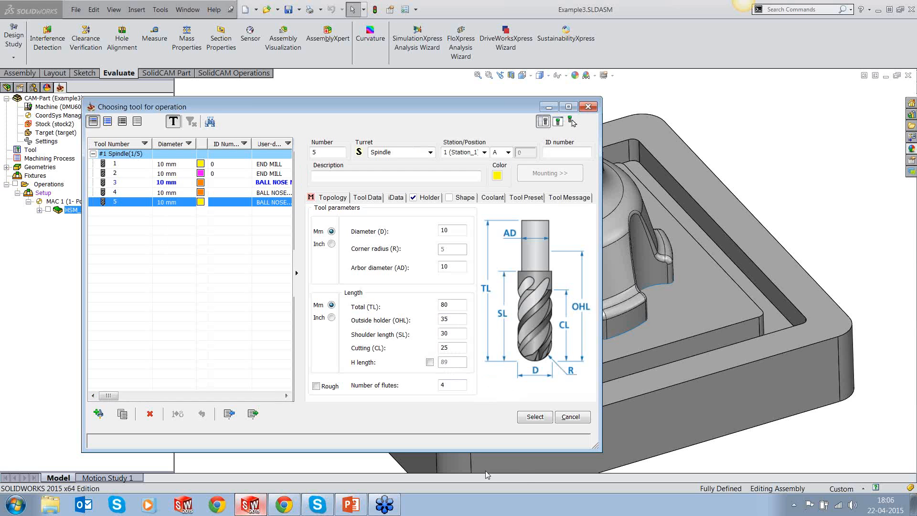
{"action": "left_click", "coordinate": [531, 419]}
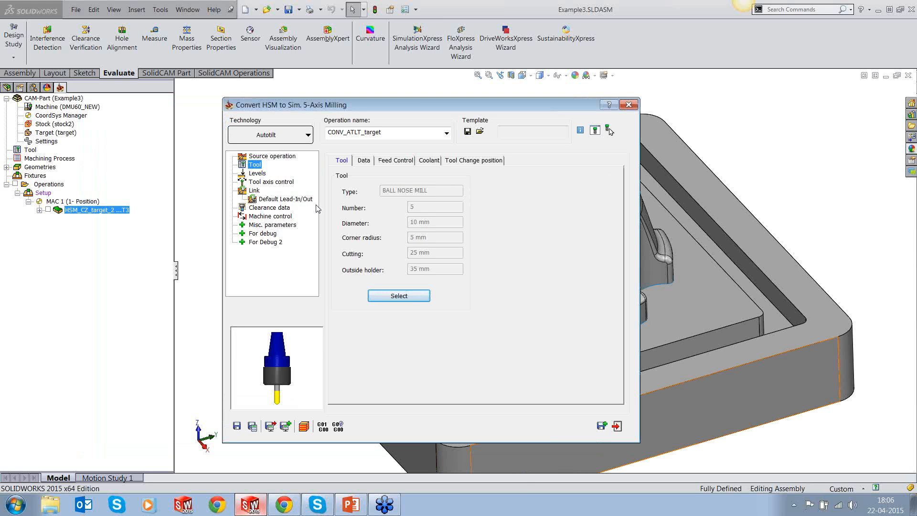
Review the regular and advanced levels settings of the Autotilt operation.
{"action": "left_click", "coordinate": [257, 174]}
{"action": "left_click", "coordinate": [360, 161]}
{"action": "left_click", "coordinate": [351, 161]}
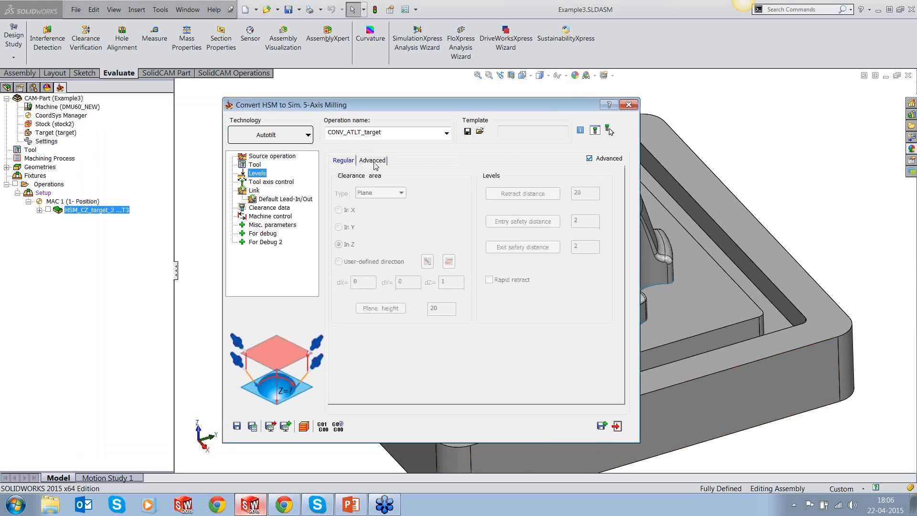
{"action": "left_click", "coordinate": [359, 161]}
{"action": "left_click", "coordinate": [348, 161]}
Try the "5axis, but stay close to" tool axis option with a value of 5, and return to "5axis, but stay close to 3 axis".
{"action": "left_click", "coordinate": [271, 182]}
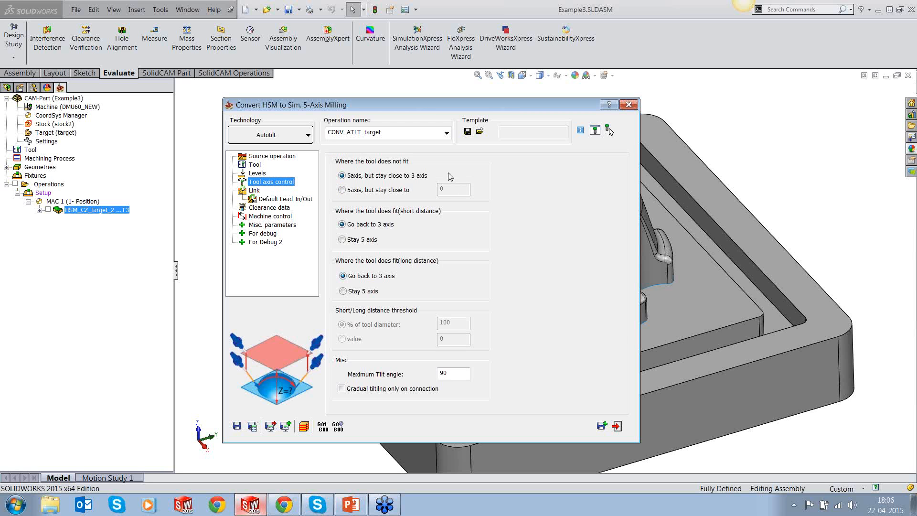
{"action": "left_click", "coordinate": [369, 191]}
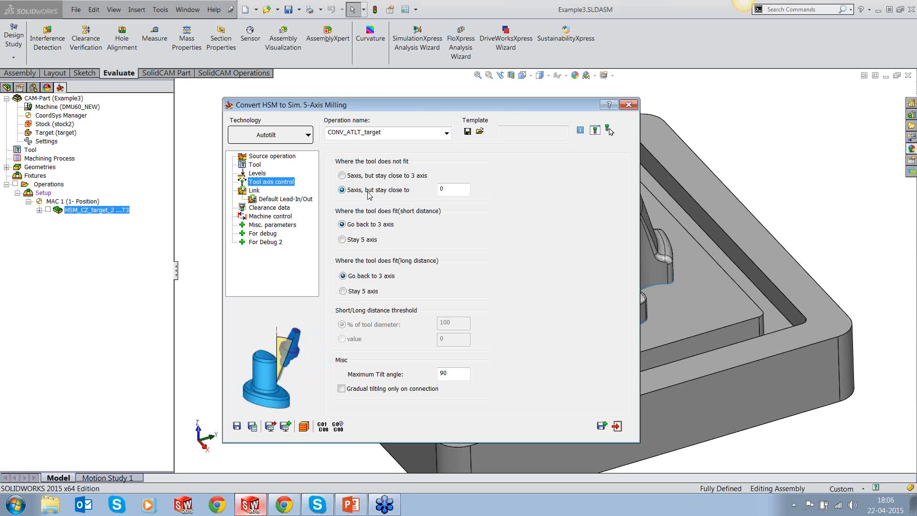
{"action": "double_click", "coordinate": [442, 188]}
{"action": "type", "text": "5"}
{"action": "left_click", "coordinate": [342, 176]}
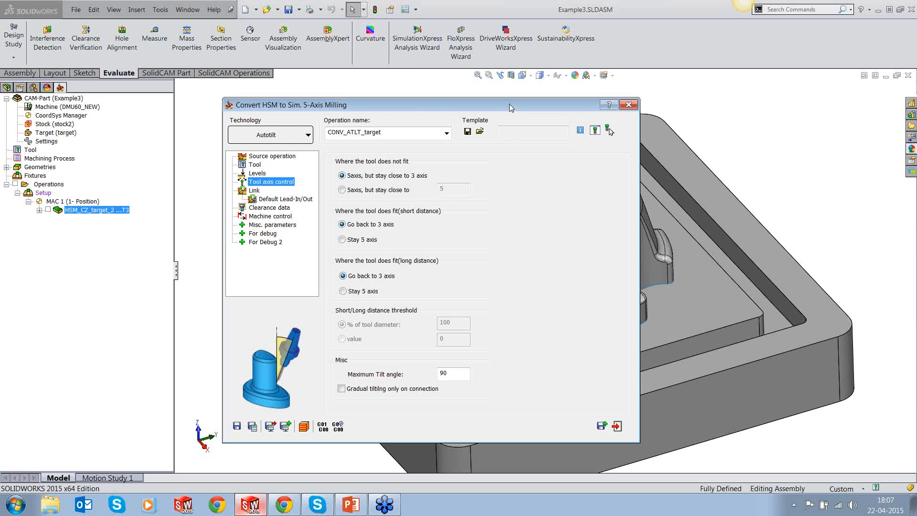
Review the Autotilt operation's approach/retract and links settings.
{"action": "left_click_drag", "start_coordinate": [510, 107], "coordinate": [499, 99]}
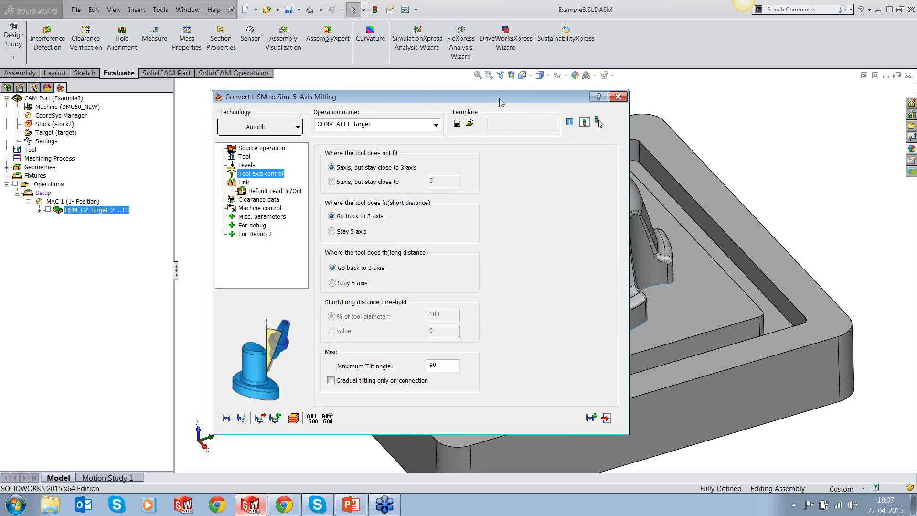
{"action": "left_click", "coordinate": [243, 185]}
{"action": "left_click", "coordinate": [386, 152]}
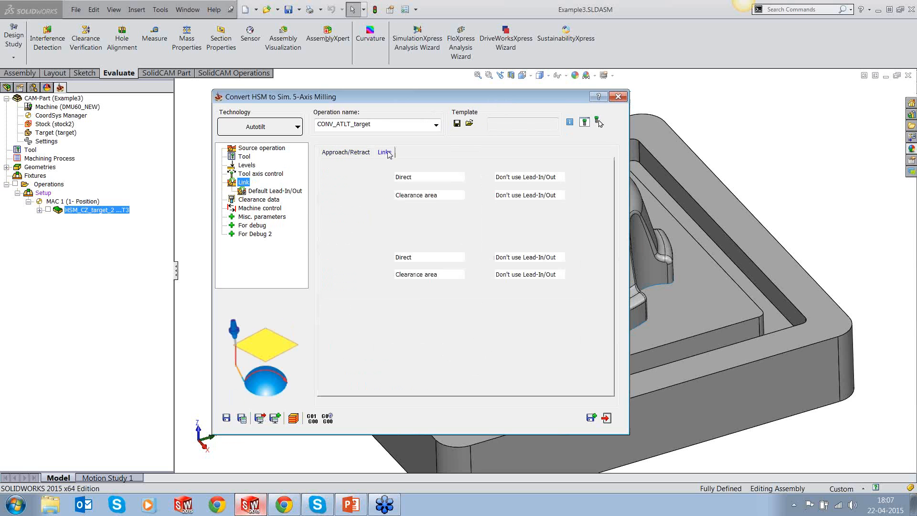
{"action": "left_click", "coordinate": [330, 154]}
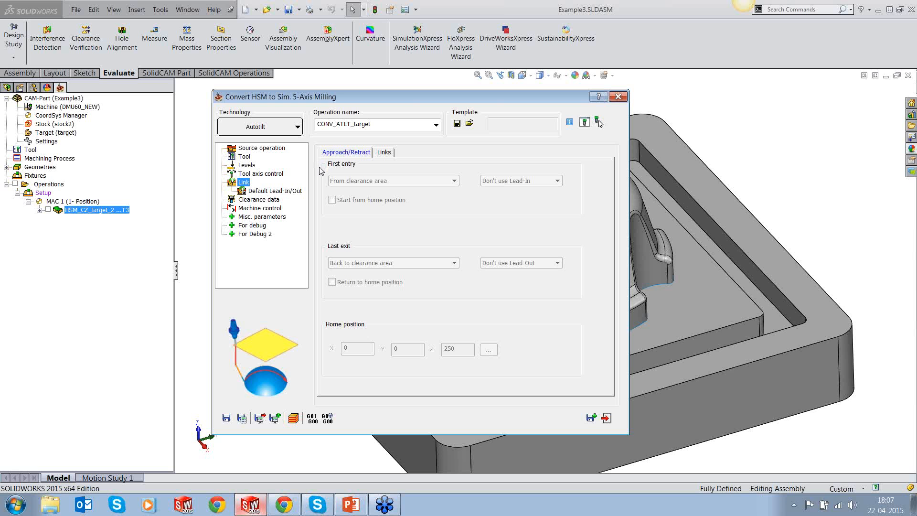
Review the holder and arbor clearances in the clearance data, and the workpiece clearance of the source operation.
{"action": "left_click", "coordinate": [258, 200]}
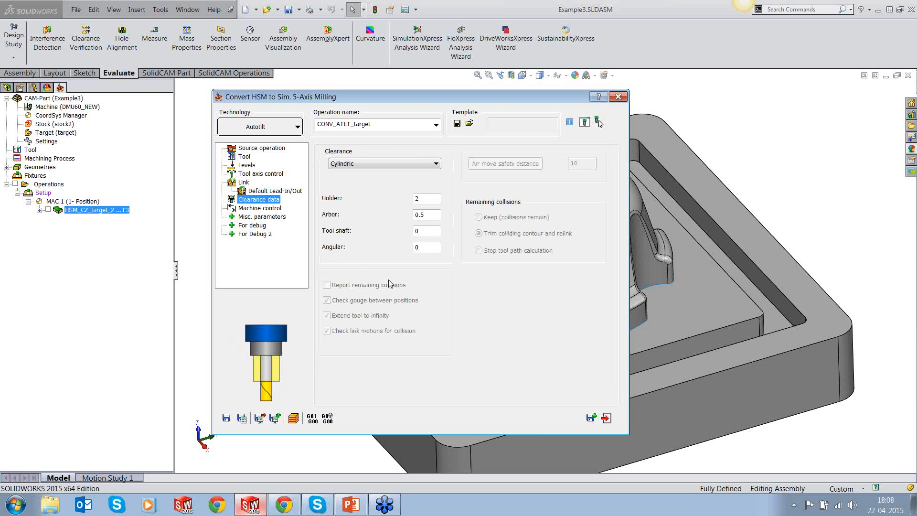
{"action": "left_click", "coordinate": [426, 198]}
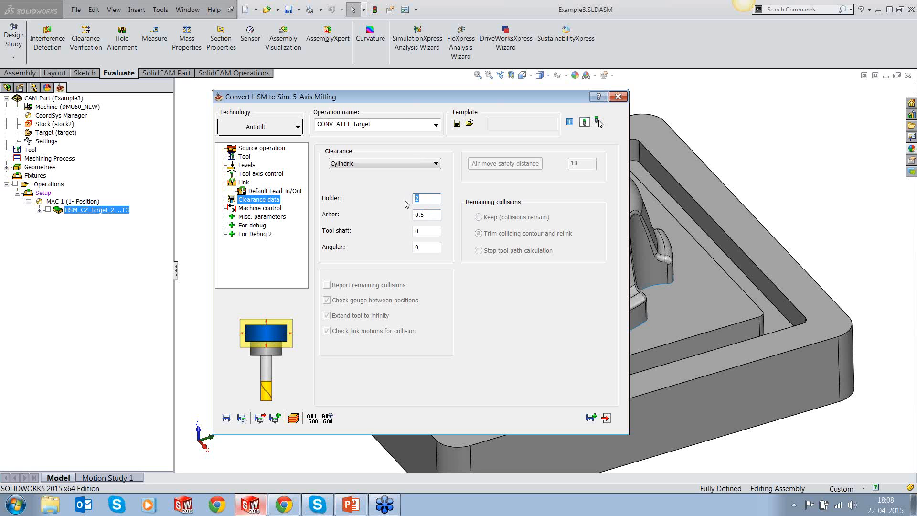
{"action": "left_click", "coordinate": [425, 214]}
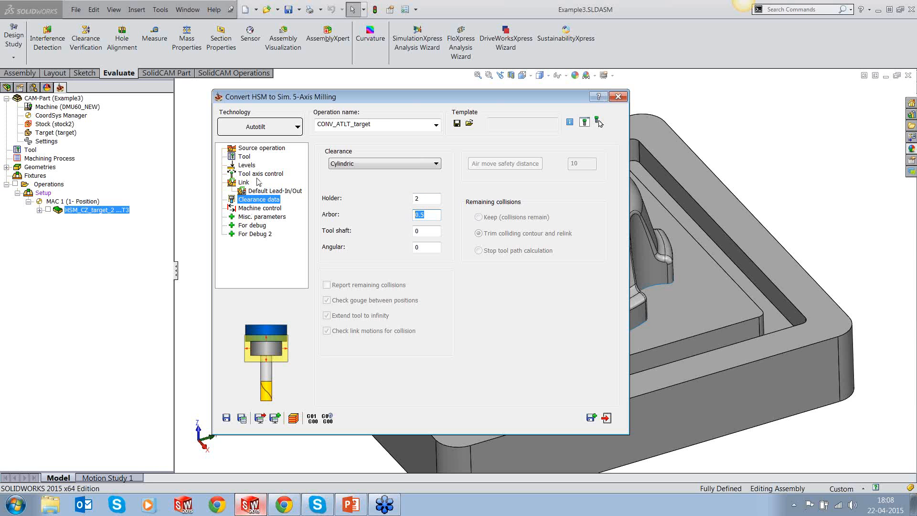
{"action": "left_click", "coordinate": [261, 151]}
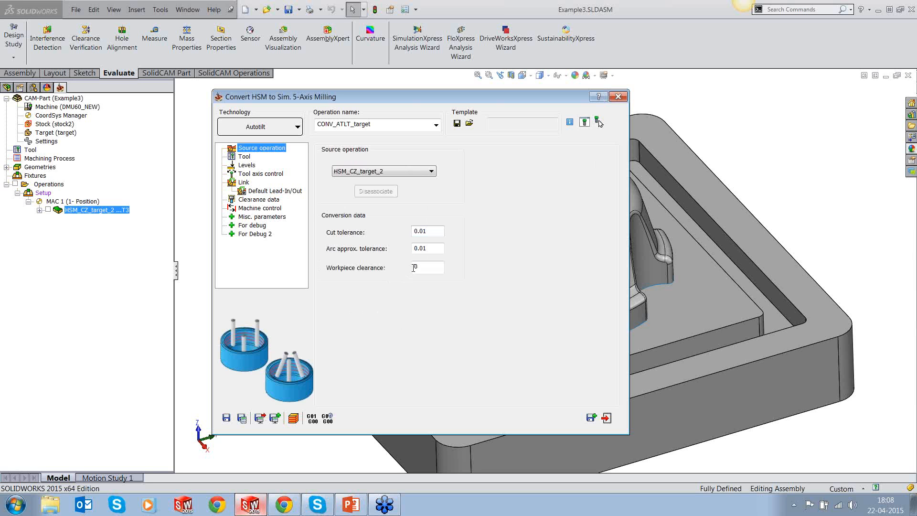
{"action": "left_click", "coordinate": [425, 266]}
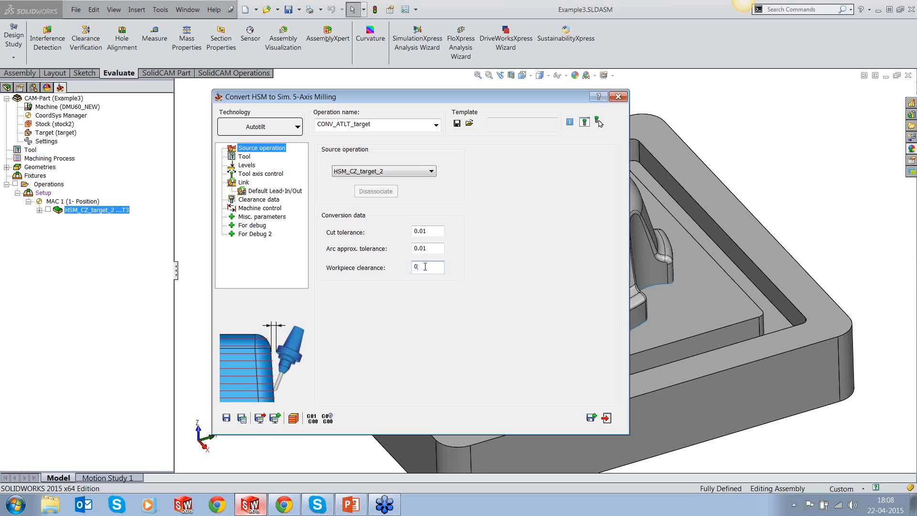
{"action": "left_click", "coordinate": [260, 200]}
{"action": "double_click", "coordinate": [415, 198]}
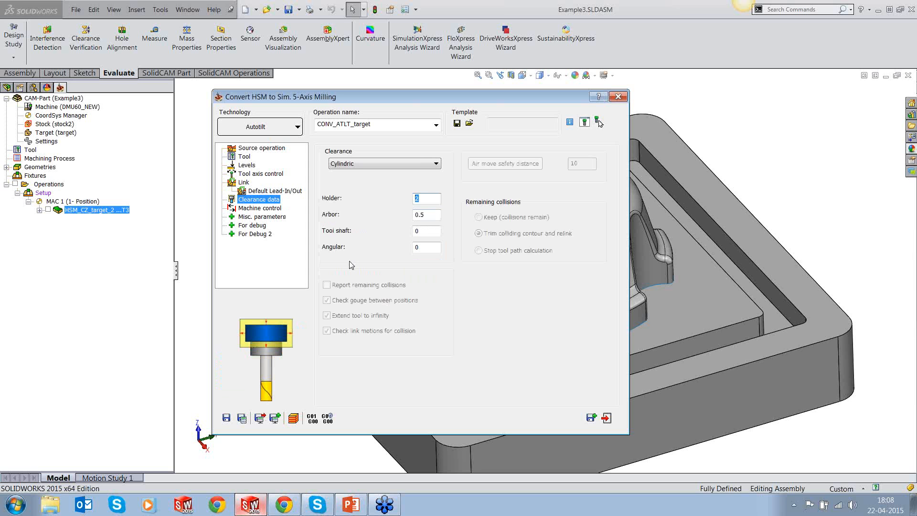
Check the miscellaneous parameters, save the CONV_ATLT_target operation, and calculate it.
{"action": "left_click", "coordinate": [259, 218]}
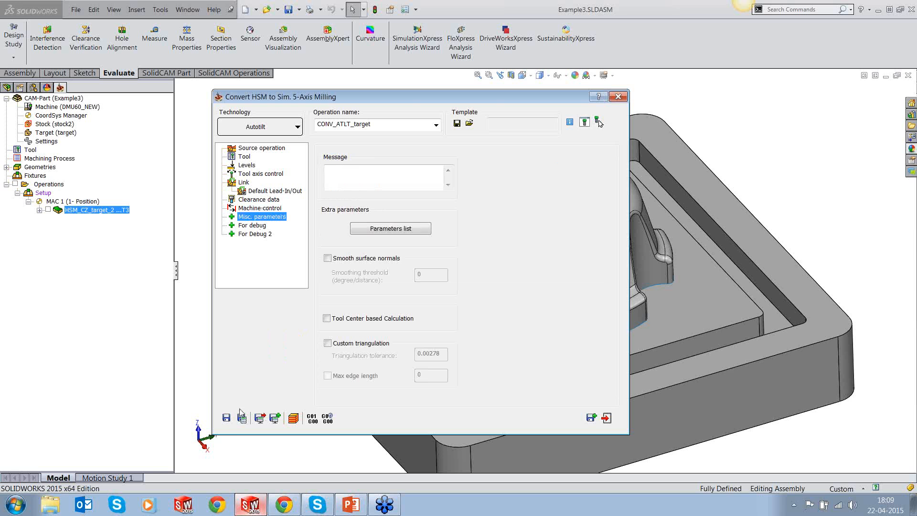
{"action": "left_click", "coordinate": [227, 418]}
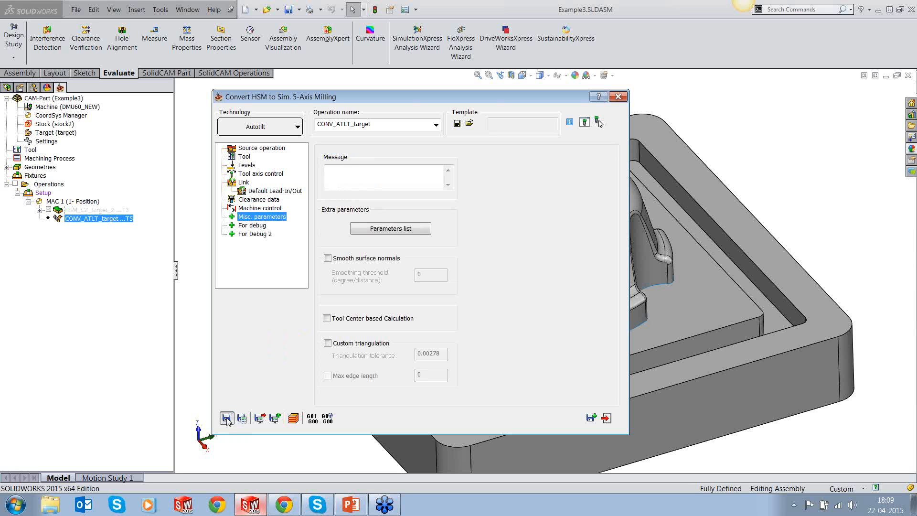
{"action": "left_click", "coordinate": [607, 419]}
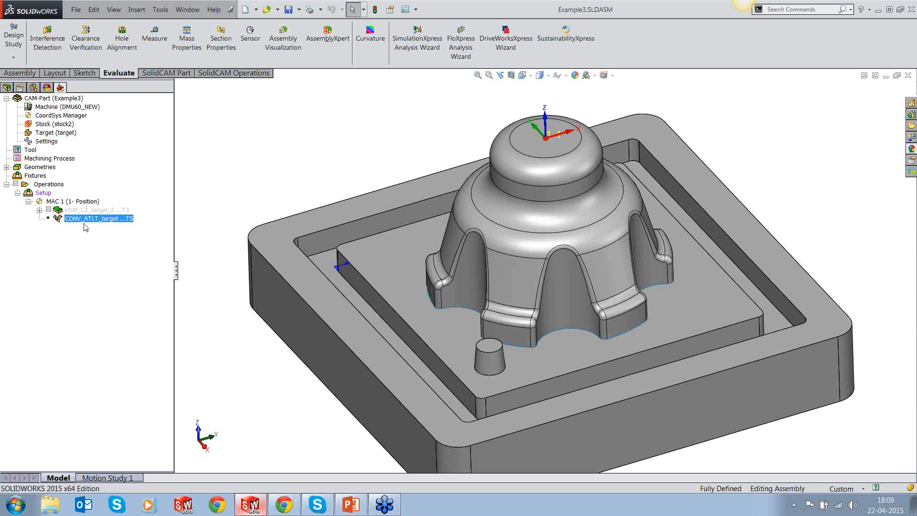
{"action": "right_click", "coordinate": [85, 223]}
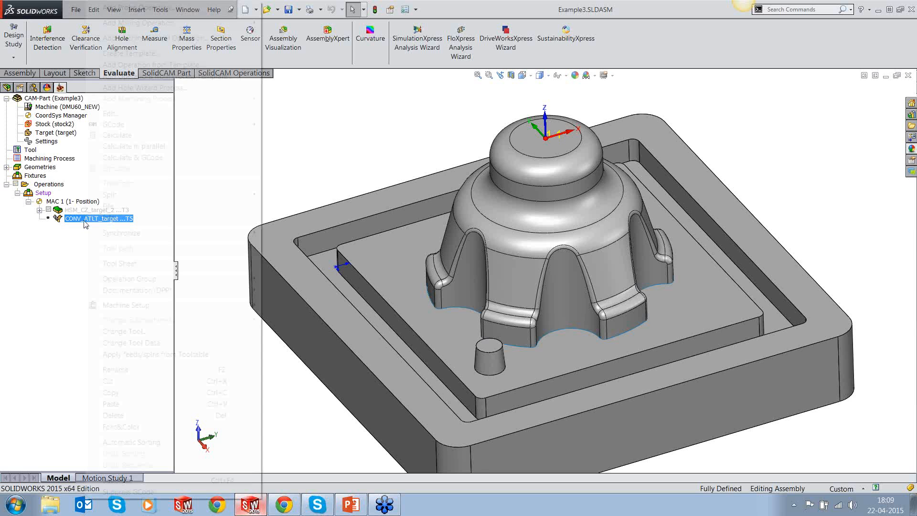
{"action": "left_click", "coordinate": [117, 135]}
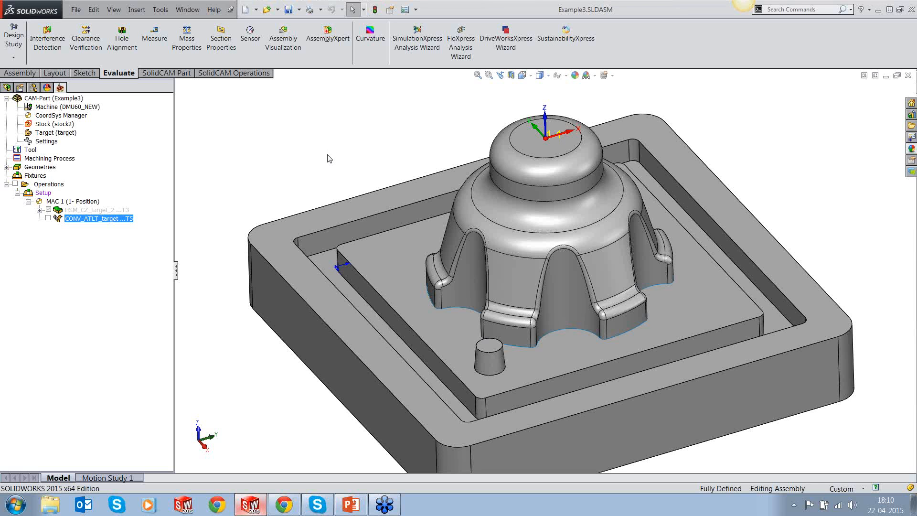
Display the CONV_ATLT_target tool path on the model and examine its passes around the dome and lower ribs.
{"action": "key", "text": "z"}
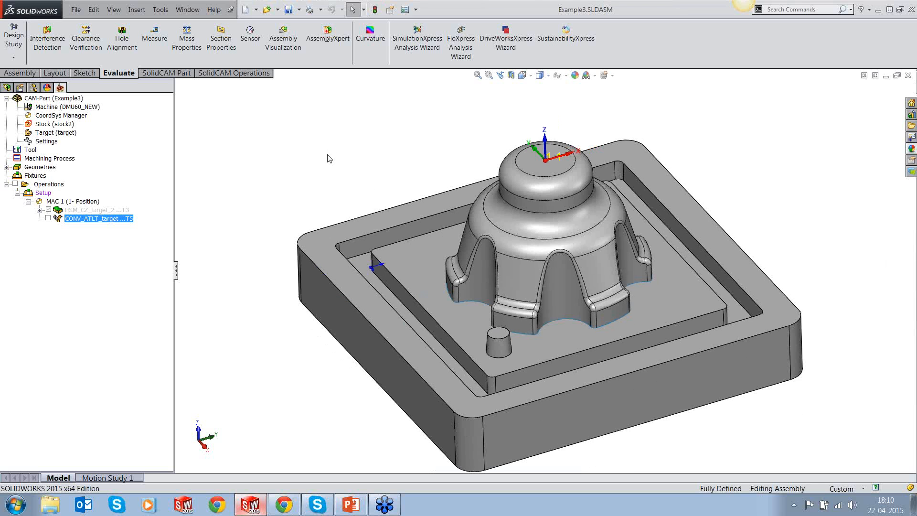
{"action": "key", "text": "z"}
{"action": "scroll", "coordinate": [549, 310], "scroll_direction": "down", "scroll_amount": 2}
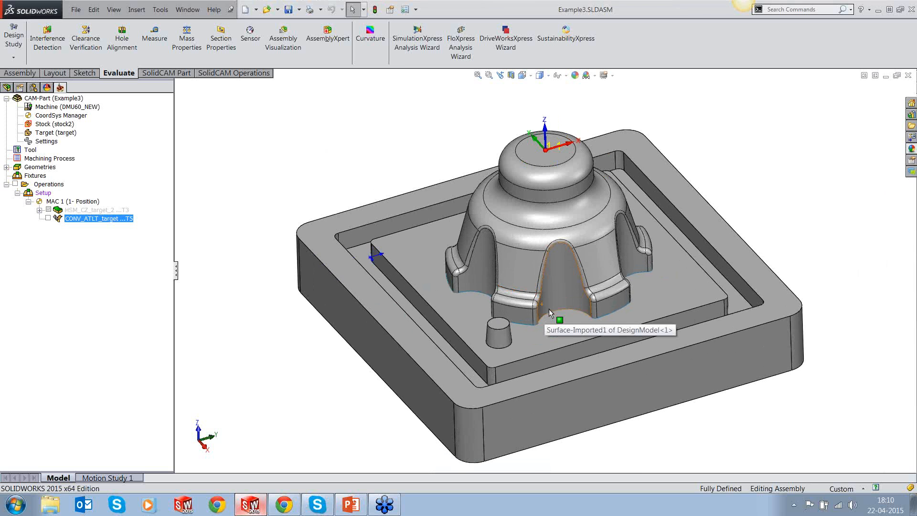
{"action": "middle_click_drag", "start_coordinate": [549, 308], "coordinate": [569, 310]}
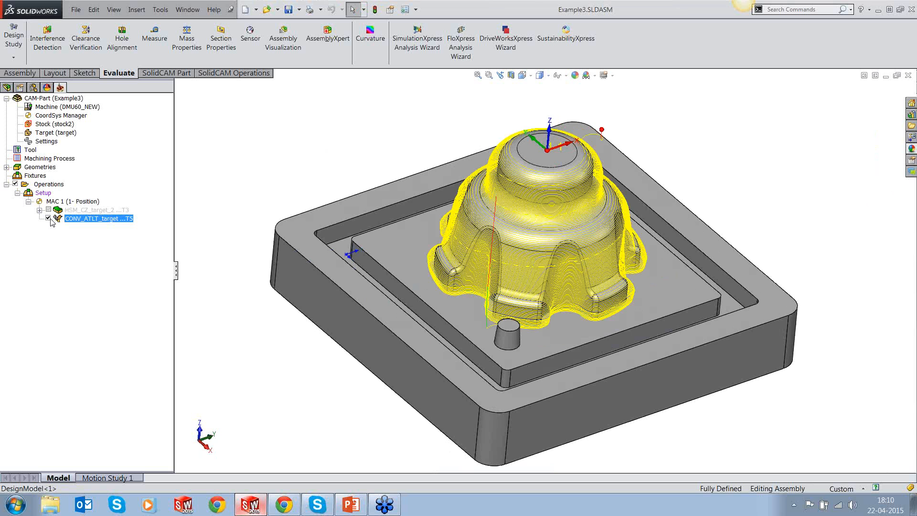
{"action": "middle_click_drag", "start_coordinate": [698, 303], "coordinate": [645, 196]}
{"action": "scroll", "coordinate": [596, 210], "scroll_direction": "down", "scroll_amount": 4}
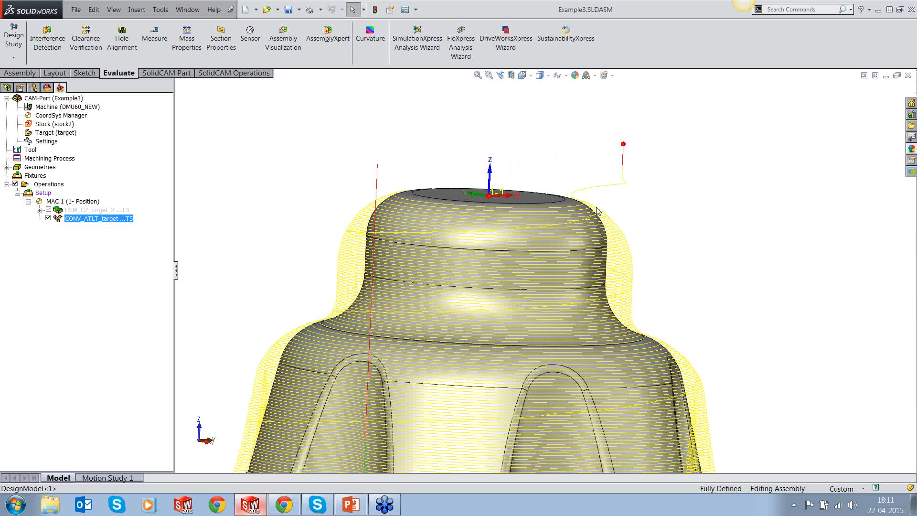
{"action": "scroll", "coordinate": [597, 210], "scroll_direction": "down", "scroll_amount": 3}
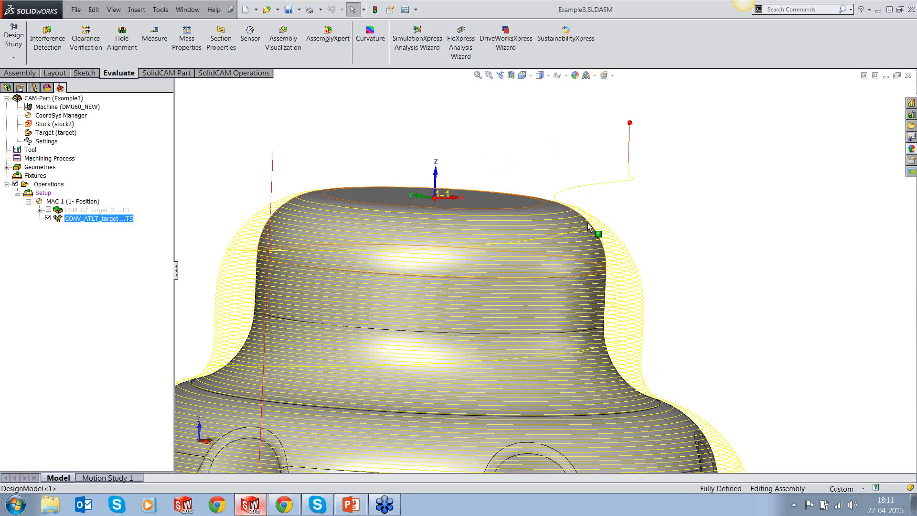
{"action": "middle_click_drag", "start_coordinate": [589, 226], "coordinate": [587, 308]}
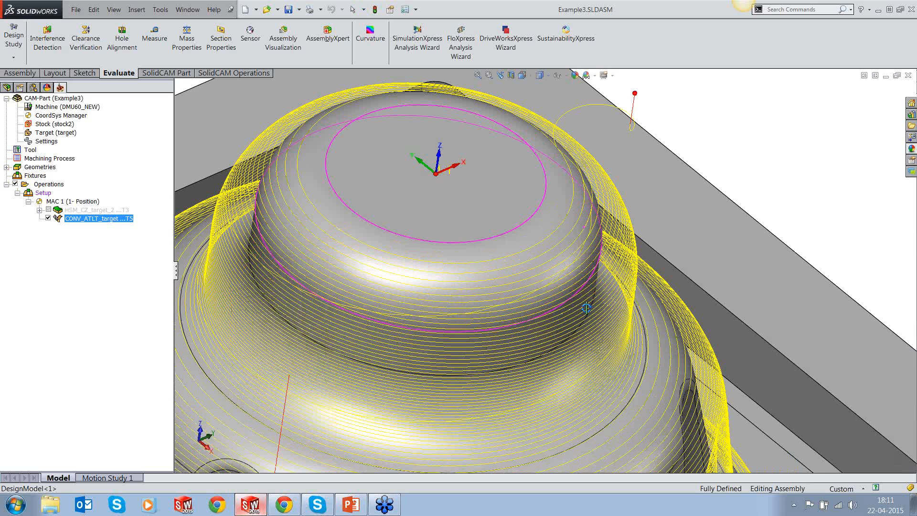
{"action": "scroll", "coordinate": [514, 368], "scroll_direction": "down", "scroll_amount": 1}
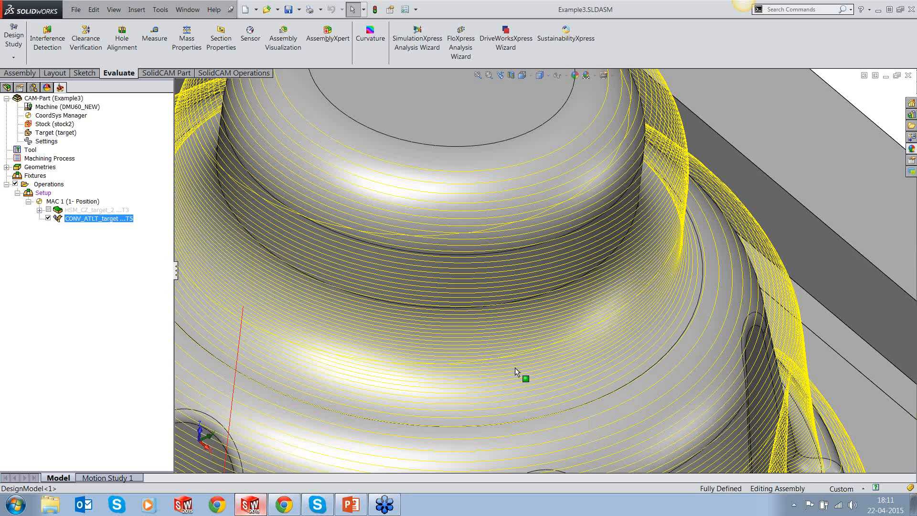
{"action": "scroll", "coordinate": [452, 349], "scroll_direction": "up", "scroll_amount": 4}
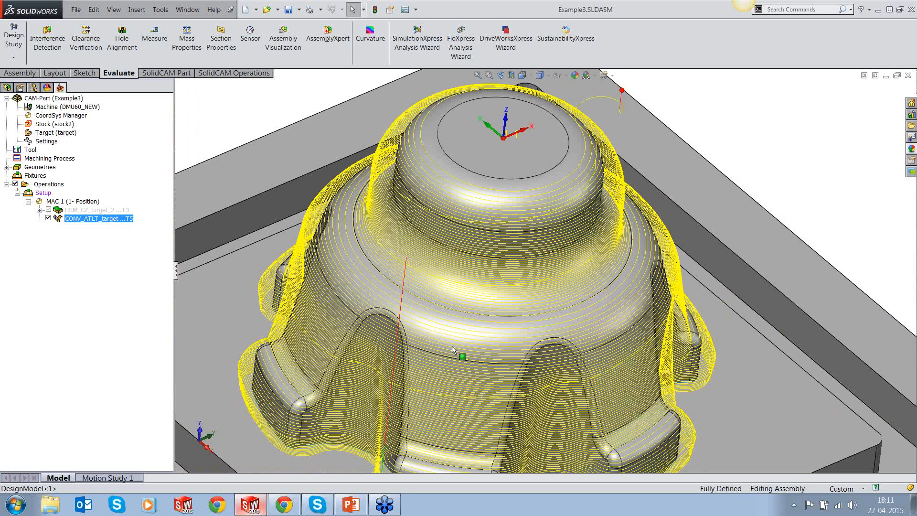
{"action": "scroll", "coordinate": [451, 349], "scroll_direction": "up", "scroll_amount": 3}
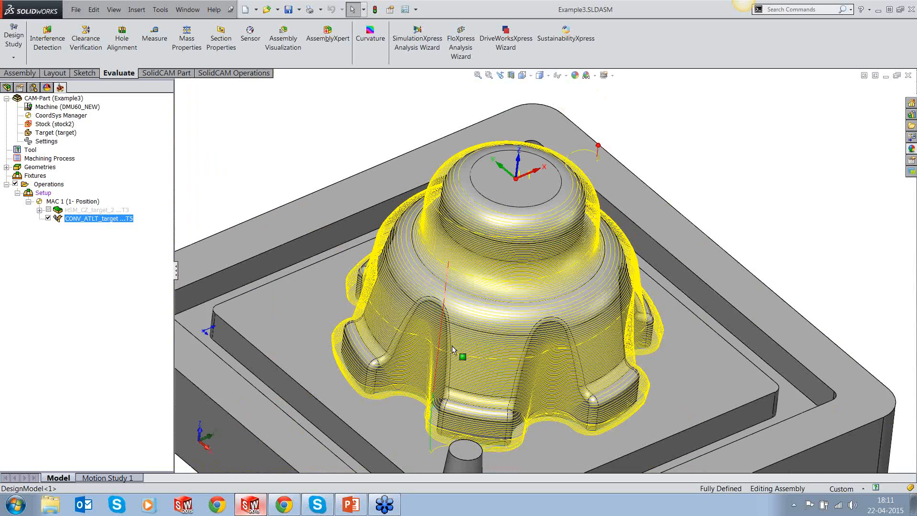
{"action": "scroll", "coordinate": [504, 334], "scroll_direction": "up", "scroll_amount": 2}
{"action": "scroll", "coordinate": [504, 335], "scroll_direction": "down", "scroll_amount": 2}
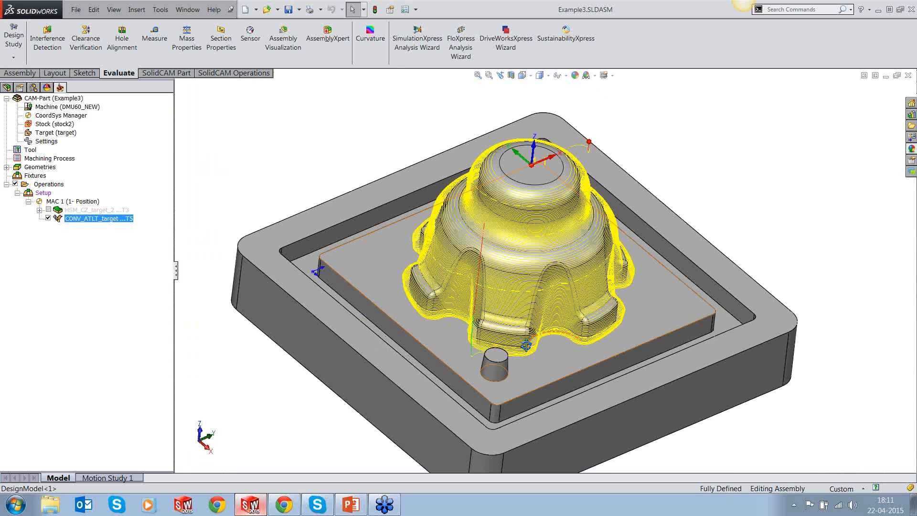
{"action": "middle_click_drag", "start_coordinate": [526, 345], "coordinate": [538, 346]}
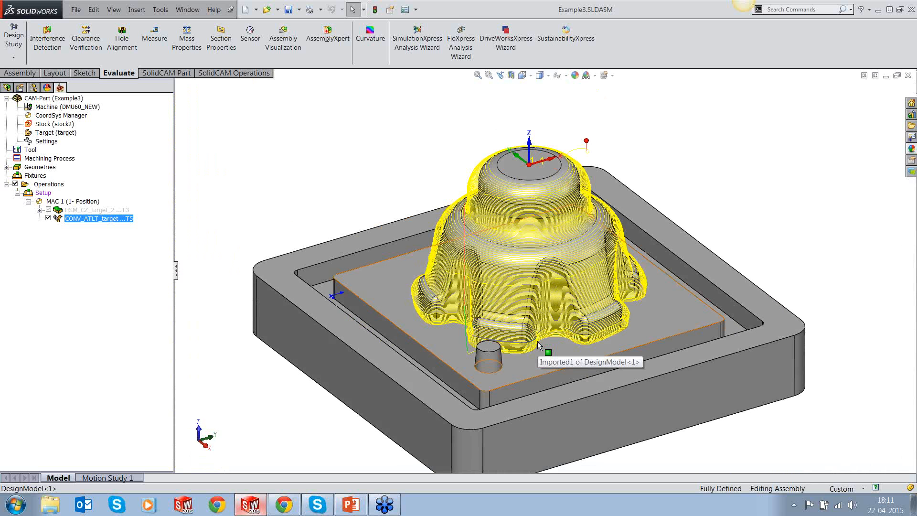
Hide the displayed tool path and run the Host CAD simulation of CONV_ATLT_target, pausing it on the dome's lower shoulder.
{"action": "right_click", "coordinate": [84, 221]}
{"action": "left_click", "coordinate": [110, 166]}
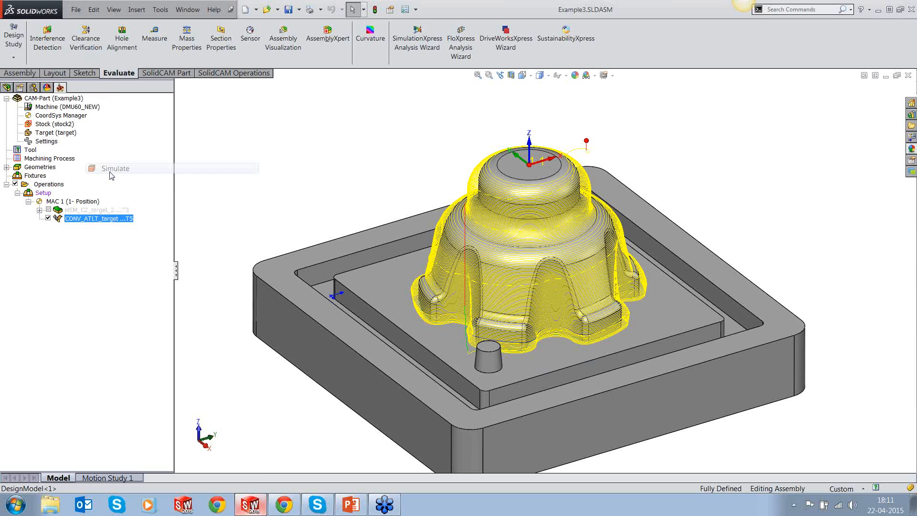
{"action": "left_click", "coordinate": [48, 218]}
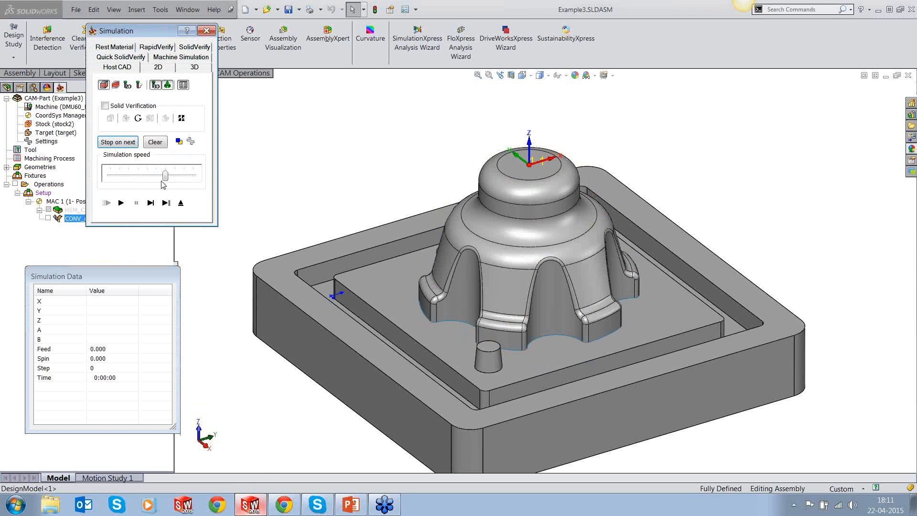
{"action": "left_click", "coordinate": [121, 203]}
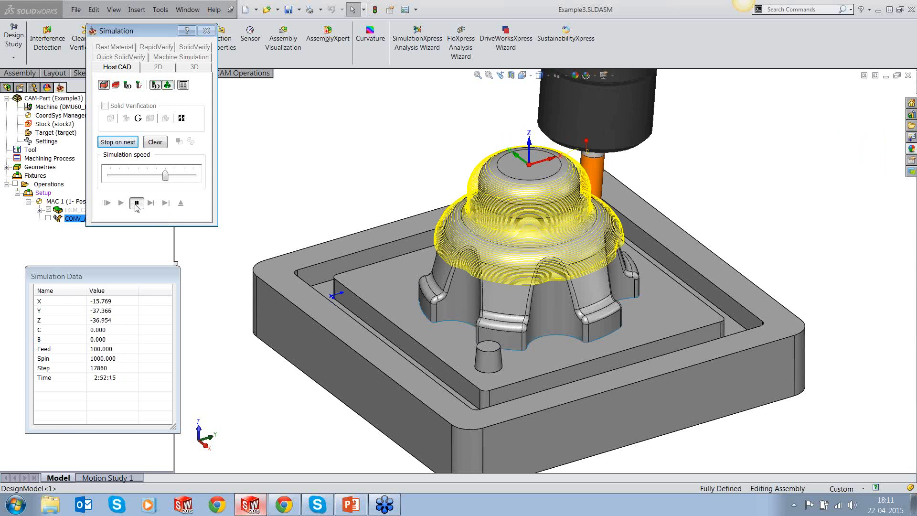
{"action": "left_click", "coordinate": [137, 203]}
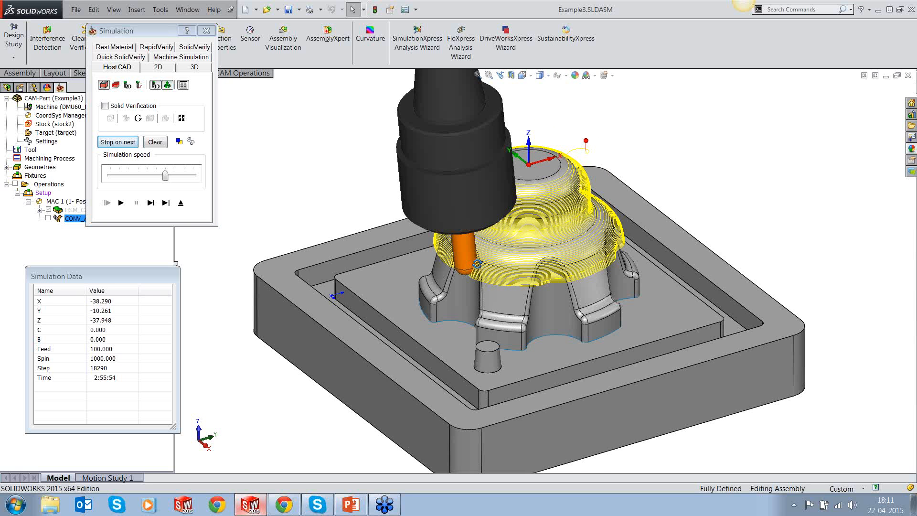
Clear the simulated tool path trace and single-step the simulation to examine the tilted tool and holder beside the dome.
{"action": "middle_click_drag", "start_coordinate": [480, 269], "coordinate": [363, 282]}
{"action": "left_click", "coordinate": [150, 203]}
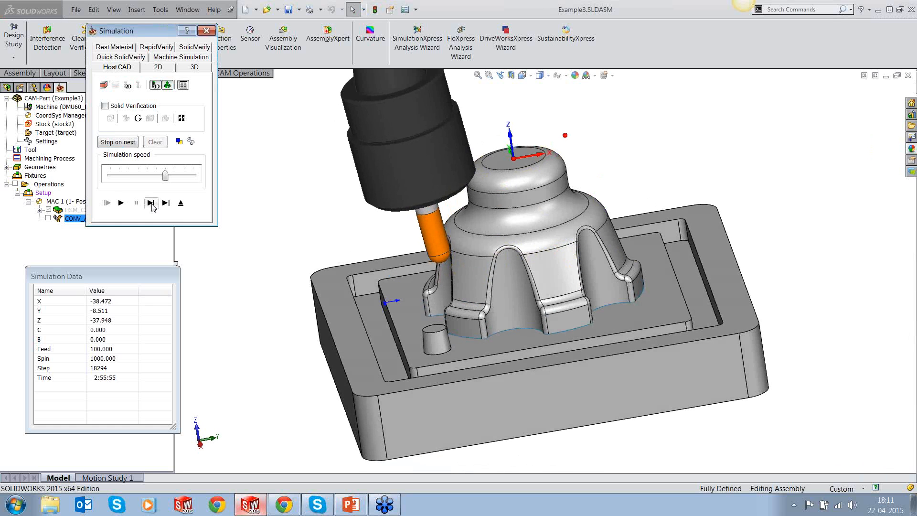
{"action": "middle_click_drag", "start_coordinate": [467, 248], "coordinate": [471, 216]}
{"action": "scroll", "coordinate": [470, 182], "scroll_direction": "down", "scroll_amount": 3}
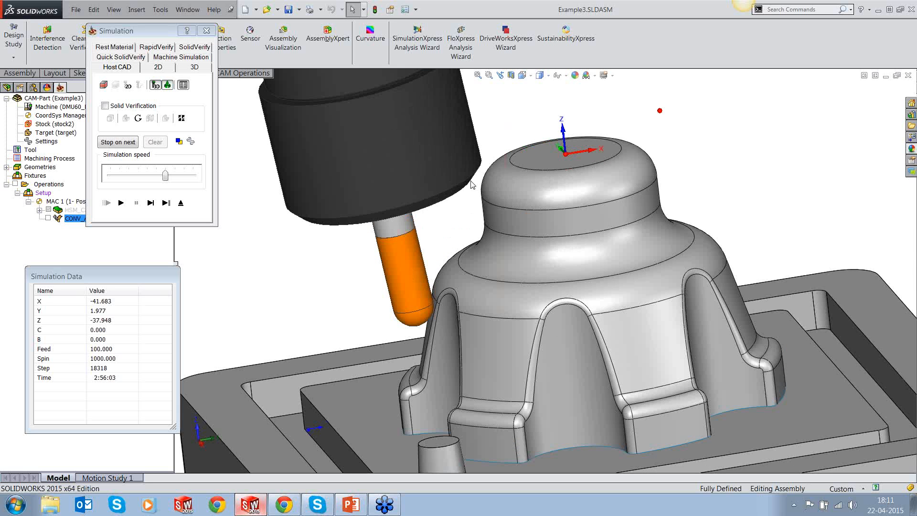
{"action": "scroll", "coordinate": [472, 184], "scroll_direction": "down", "scroll_amount": 1}
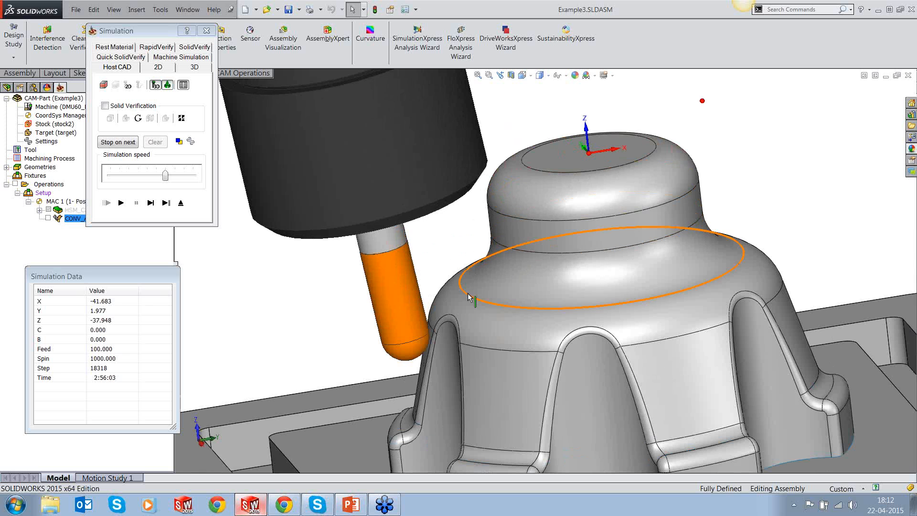
{"action": "scroll", "coordinate": [469, 297], "scroll_direction": "up", "scroll_amount": 2}
{"action": "scroll", "coordinate": [469, 297], "scroll_direction": "up", "scroll_amount": 2}
Advance the simulation move by move to follow the tool tilt around the dome, and resume continuous playback.
{"action": "left_click", "coordinate": [153, 205]}
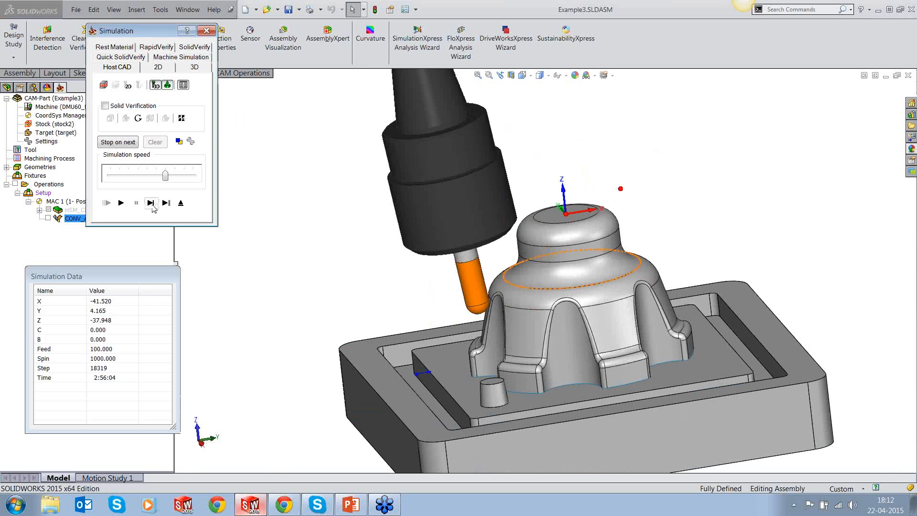
{"action": "left_click", "coordinate": [153, 206]}
{"action": "left_click", "coordinate": [153, 206]}
{"action": "left_click", "coordinate": [152, 206]}
{"action": "left_click", "coordinate": [154, 207]}
{"action": "left_click", "coordinate": [154, 207]}
{"action": "left_click", "coordinate": [153, 207]}
{"action": "left_click", "coordinate": [152, 205]}
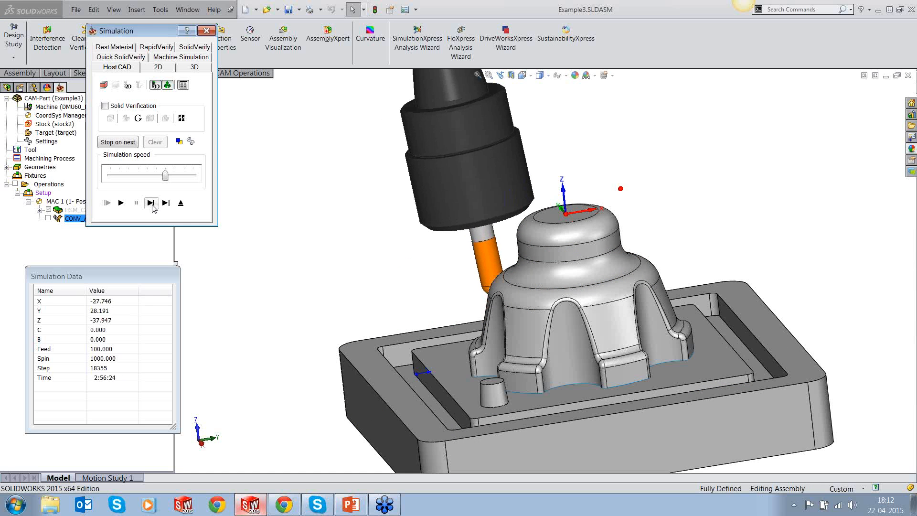
{"action": "left_click", "coordinate": [153, 206]}
{"action": "left_click", "coordinate": [121, 203]}
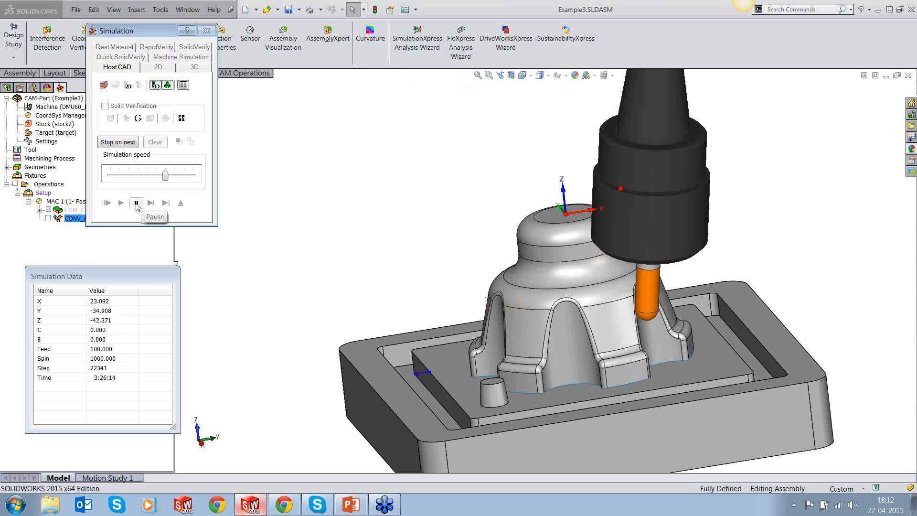
Pause the simulation and examine the tilted tool and holder beside the dome's lower ribs from a closer angle.
{"action": "left_click", "coordinate": [136, 203]}
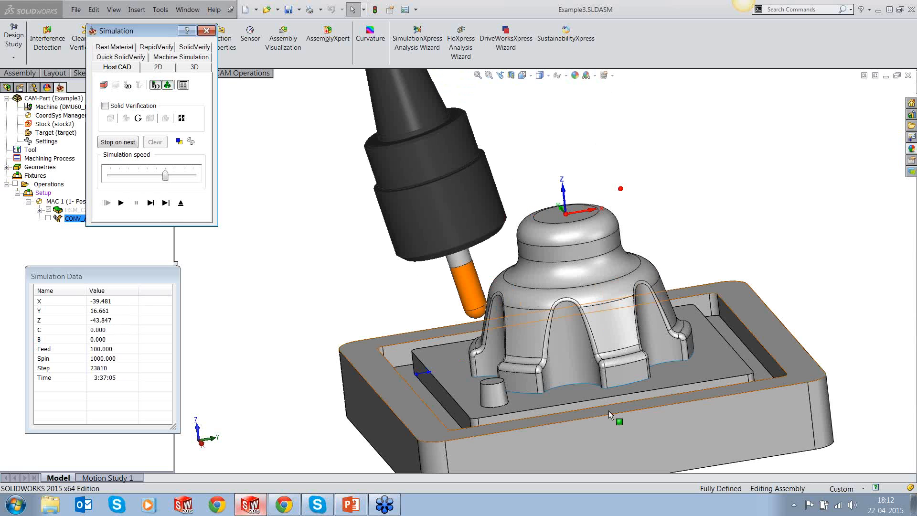
{"action": "middle_click_drag", "start_coordinate": [604, 372], "coordinate": [619, 368]}
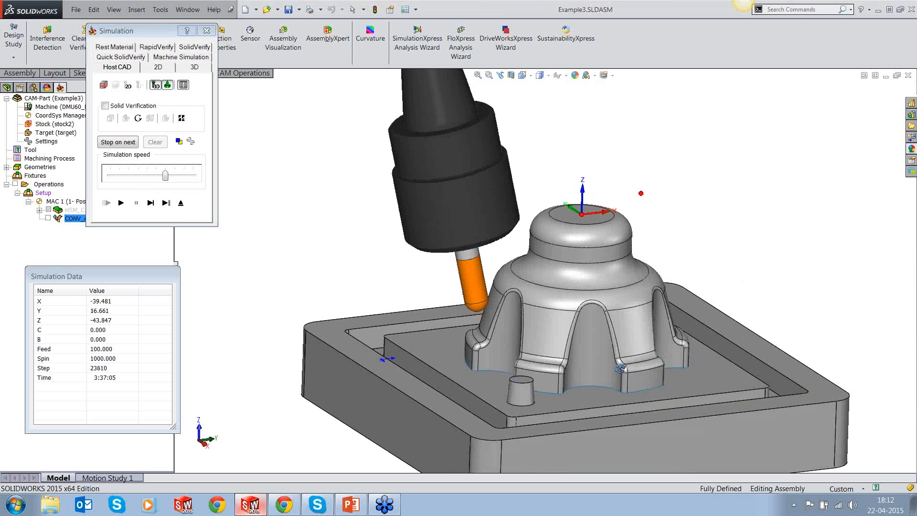
{"action": "scroll", "coordinate": [508, 354], "scroll_direction": "down", "scroll_amount": 2}
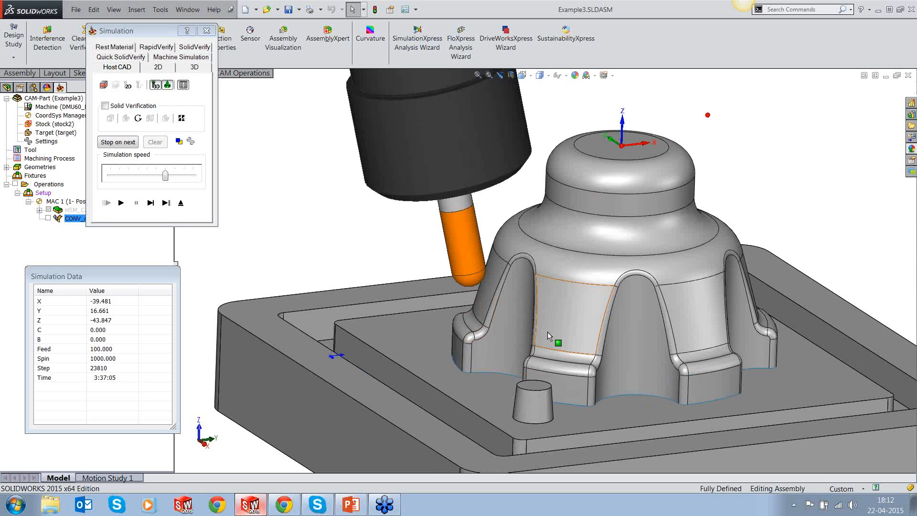
{"action": "middle_click_drag", "start_coordinate": [548, 331], "coordinate": [544, 314]}
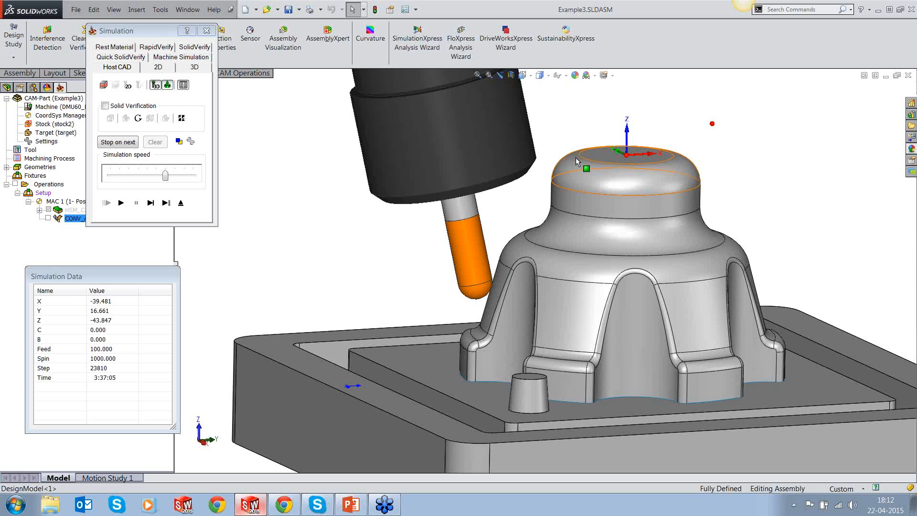
Start the Machine Simulation of CONV_ATLT_target, open the machine door to -96, and view the tool and part from the front.
{"action": "left_click", "coordinate": [169, 58]}
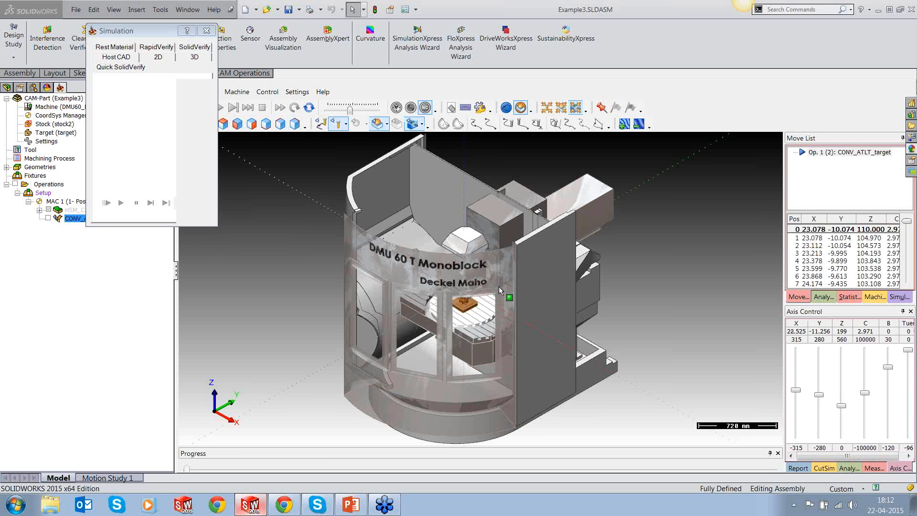
{"action": "left_click", "coordinate": [908, 351]}
{"action": "left_click_drag", "start_coordinate": [909, 354], "coordinate": [909, 440]}
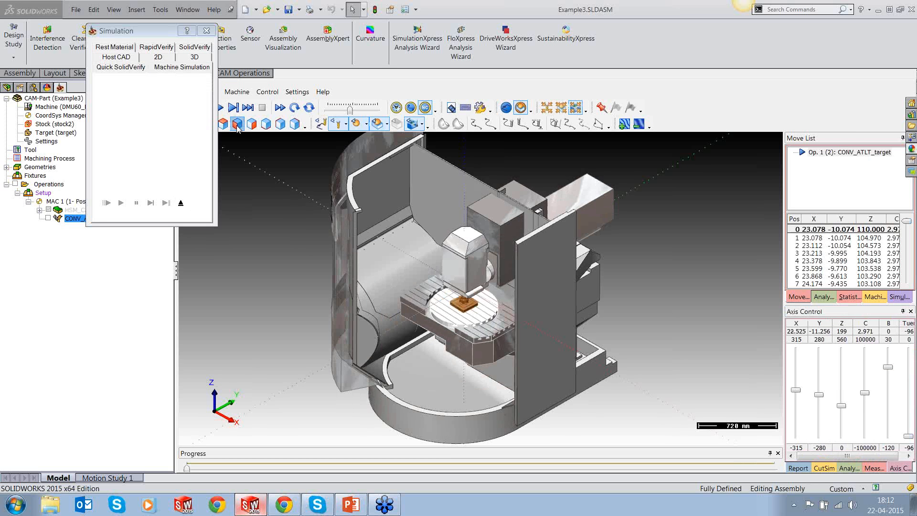
{"action": "left_click", "coordinate": [238, 123]}
{"action": "scroll", "coordinate": [349, 207], "scroll_direction": "up", "scroll_amount": 3}
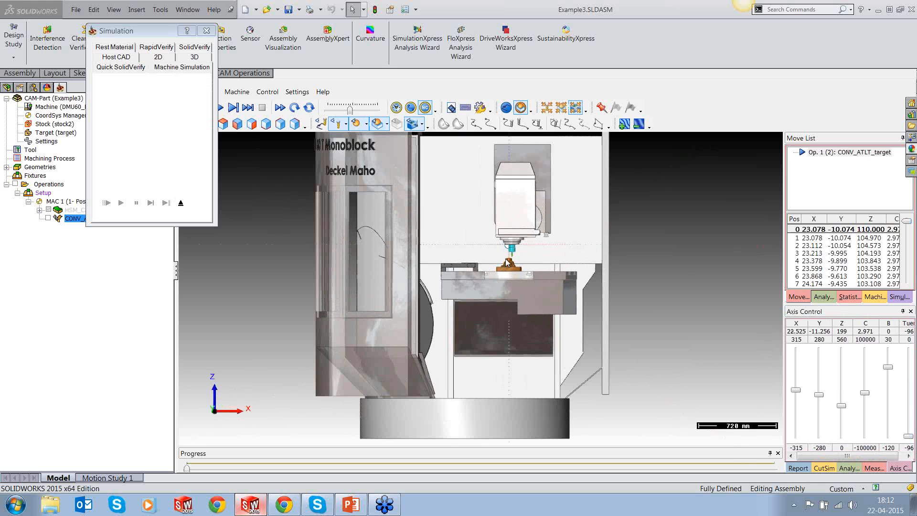
{"action": "scroll", "coordinate": [498, 256], "scroll_direction": "up", "scroll_amount": 3}
{"action": "scroll", "coordinate": [498, 256], "scroll_direction": "up", "scroll_amount": 3}
Move the simulation controls aside and skip ahead to about move 28029 to examine the tilted head beside the dome.
{"action": "left_click_drag", "start_coordinate": [134, 30], "coordinate": [75, 74]}
{"action": "left_click_drag", "start_coordinate": [350, 110], "coordinate": [357, 111]}
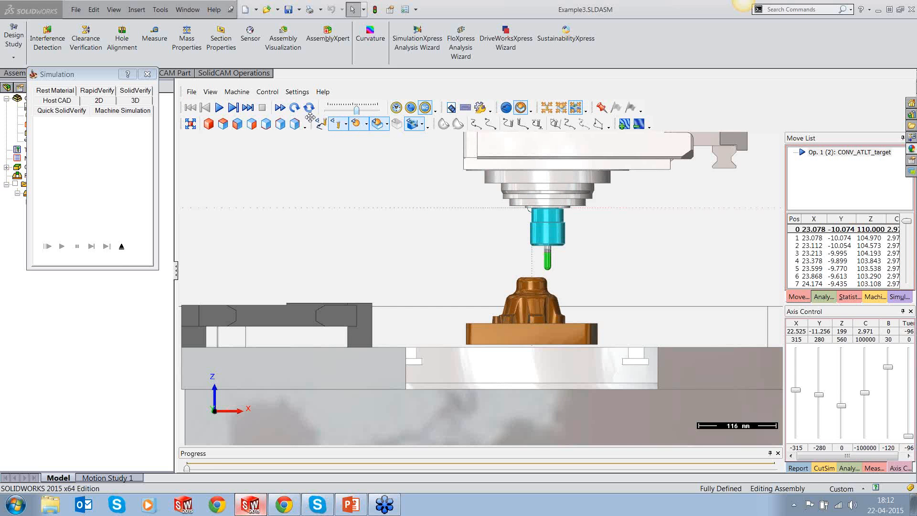
{"action": "left_click", "coordinate": [906, 221]}
{"action": "left_click_drag", "start_coordinate": [907, 221], "coordinate": [902, 255]}
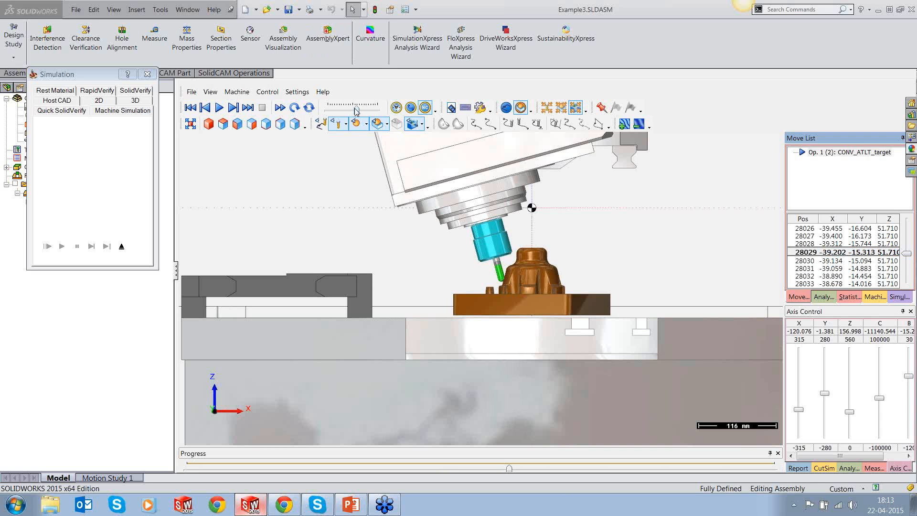
Play the machine simulation at a lower speed, widen the move list to show the C and B axis values, and pause.
{"action": "left_click_drag", "start_coordinate": [357, 110], "coordinate": [350, 111]}
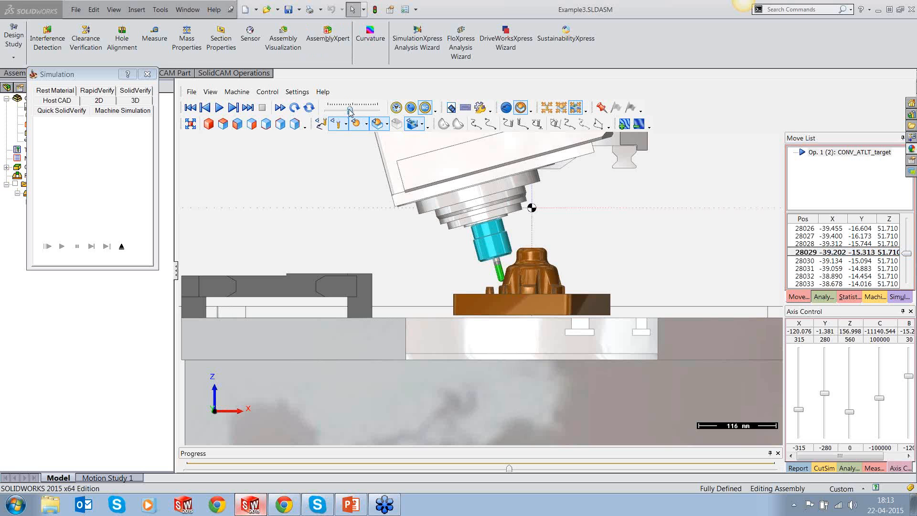
{"action": "left_click", "coordinate": [218, 107]}
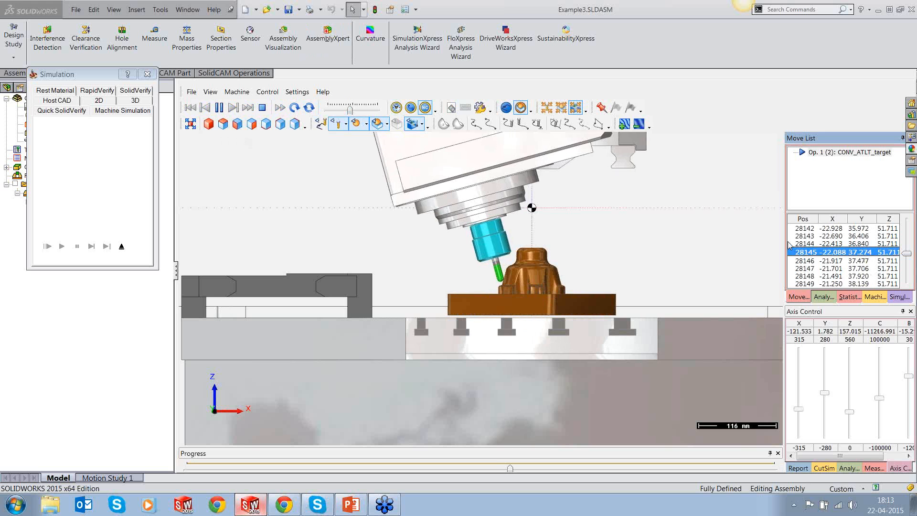
{"action": "left_click_drag", "start_coordinate": [784, 241], "coordinate": [721, 247]}
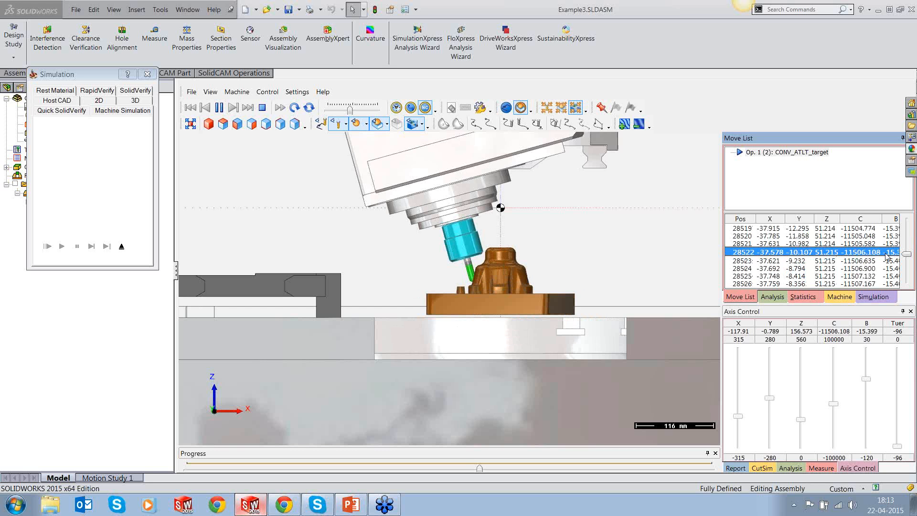
{"action": "left_click", "coordinate": [220, 107]}
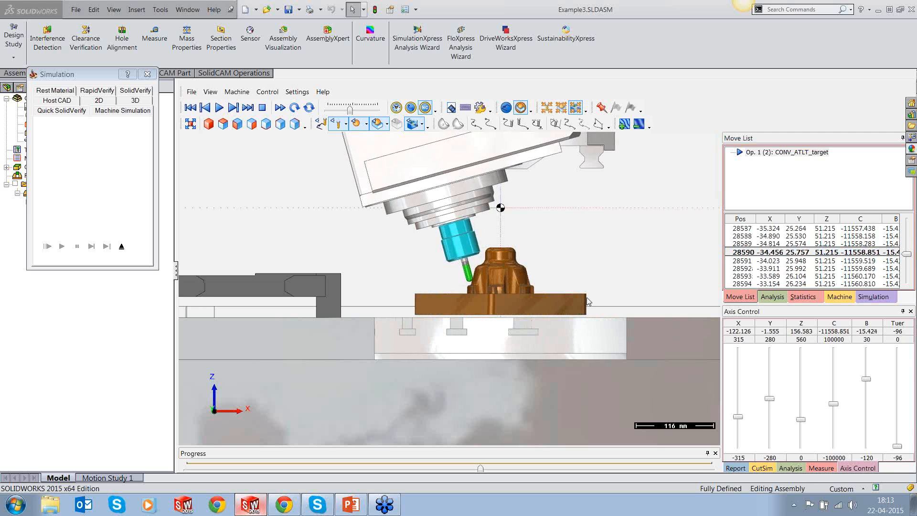
Skip to about move 46990, examine the head's tilt and the axis values there, and exit the simulation.
{"action": "left_click", "coordinate": [908, 255]}
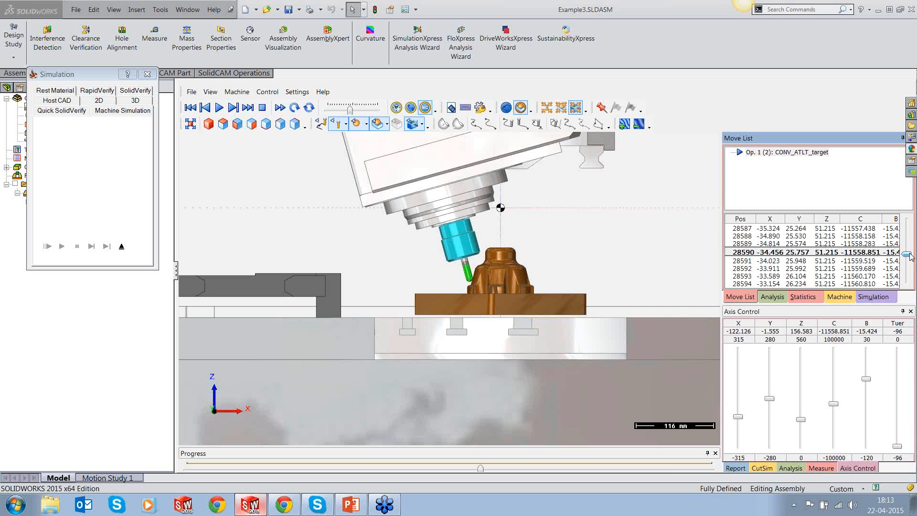
{"action": "left_click_drag", "start_coordinate": [910, 256], "coordinate": [907, 279]}
{"action": "left_click_drag", "start_coordinate": [721, 277], "coordinate": [700, 277]}
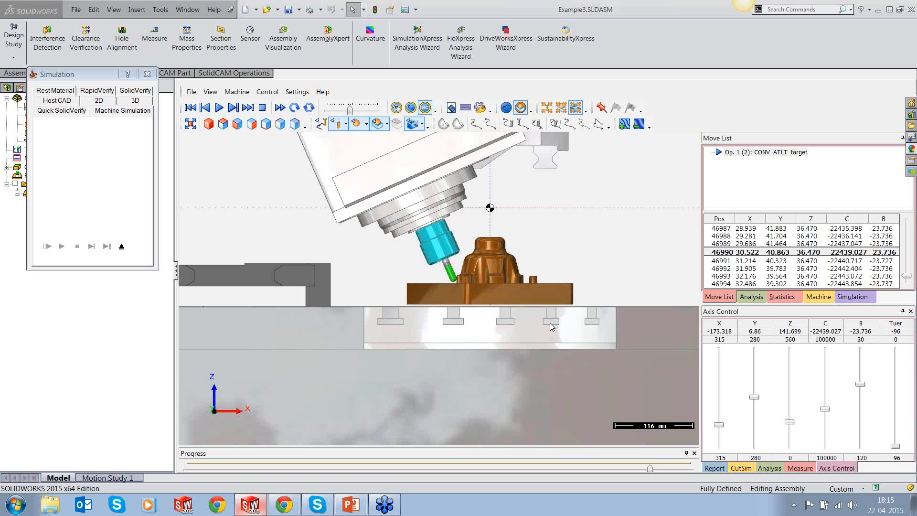
{"action": "left_click", "coordinate": [121, 248]}
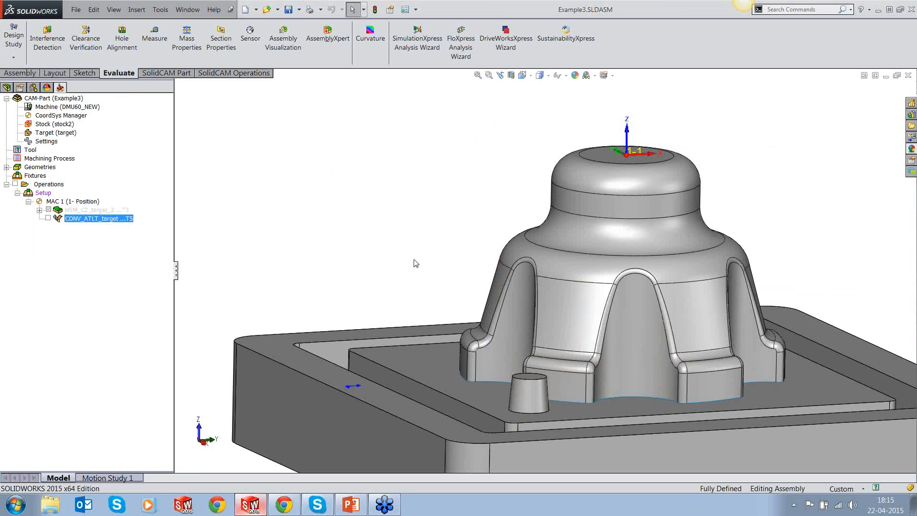
Open the recent CAM-Part FD_INSERT_400275 from the HSM AutoTILT folder.
{"action": "scroll", "coordinate": [414, 260], "scroll_direction": "up", "scroll_amount": 4}
{"action": "scroll", "coordinate": [772, 367], "scroll_direction": "down", "scroll_amount": 1}
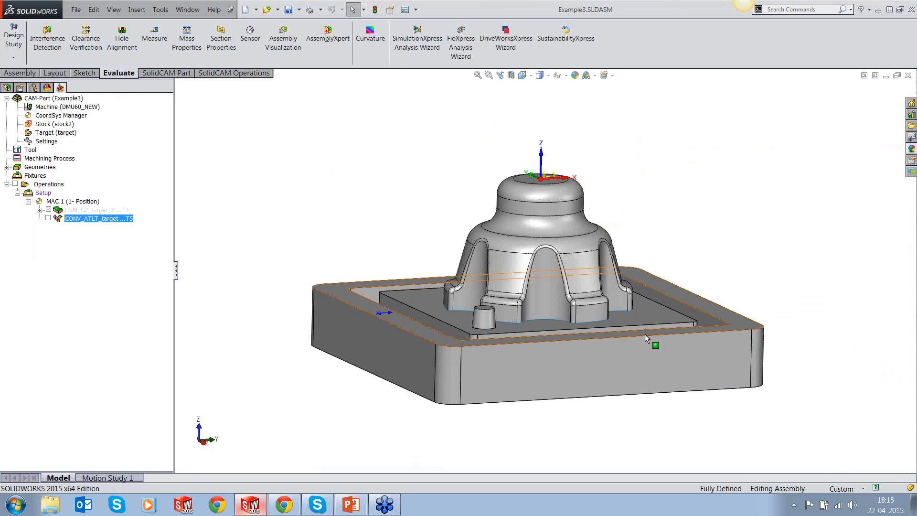
{"action": "middle_click_drag", "start_coordinate": [644, 334], "coordinate": [656, 372]}
{"action": "left_click", "coordinate": [160, 9]}
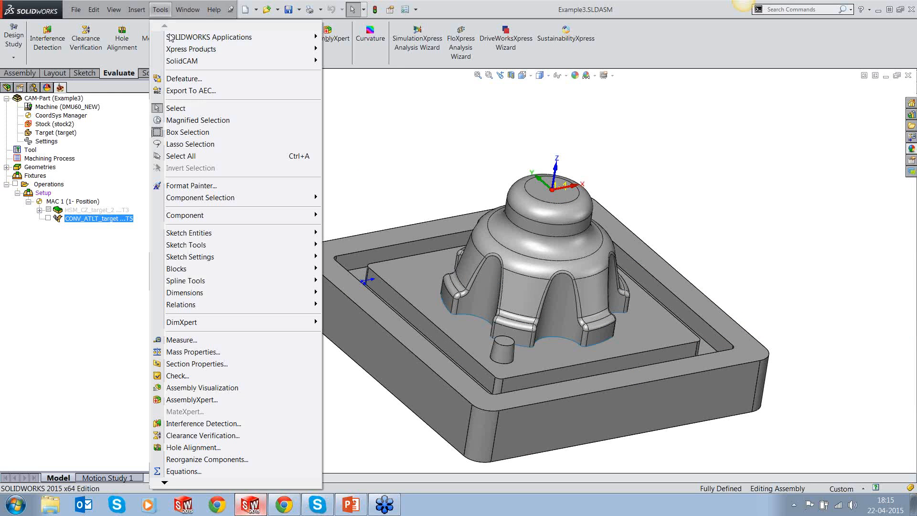
{"action": "mouse_move", "coordinate": [191, 60]}
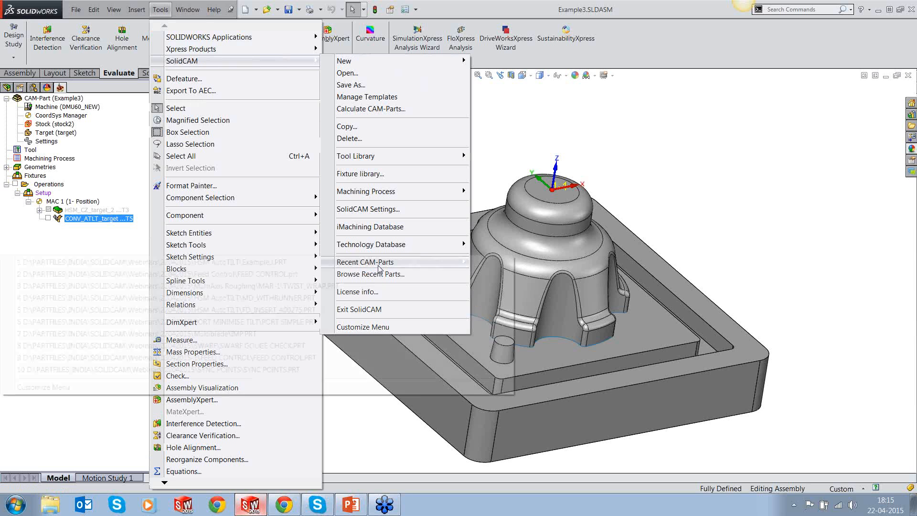
{"action": "mouse_move", "coordinate": [378, 266]}
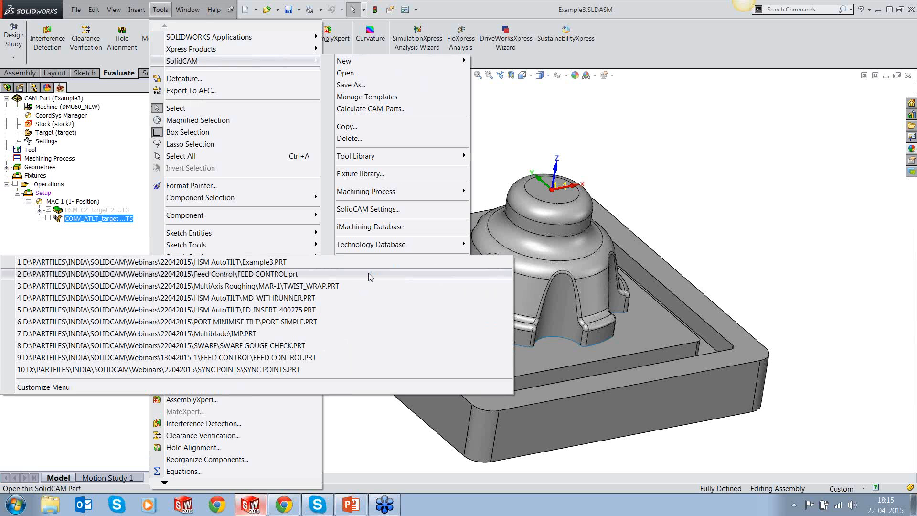
{"action": "left_click", "coordinate": [303, 311]}
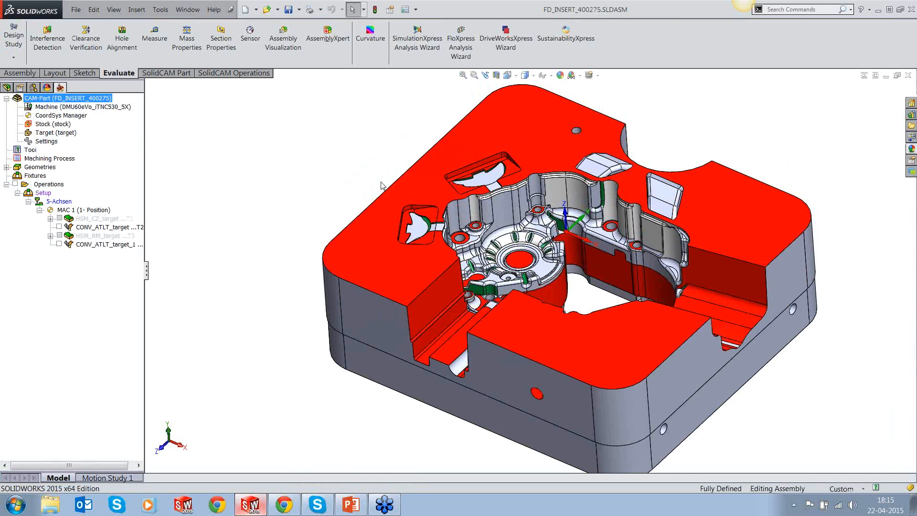
Display the HSM_CZ_target tool path and examine its passes along the walls of the insert's cavity.
{"action": "left_click", "coordinate": [109, 220]}
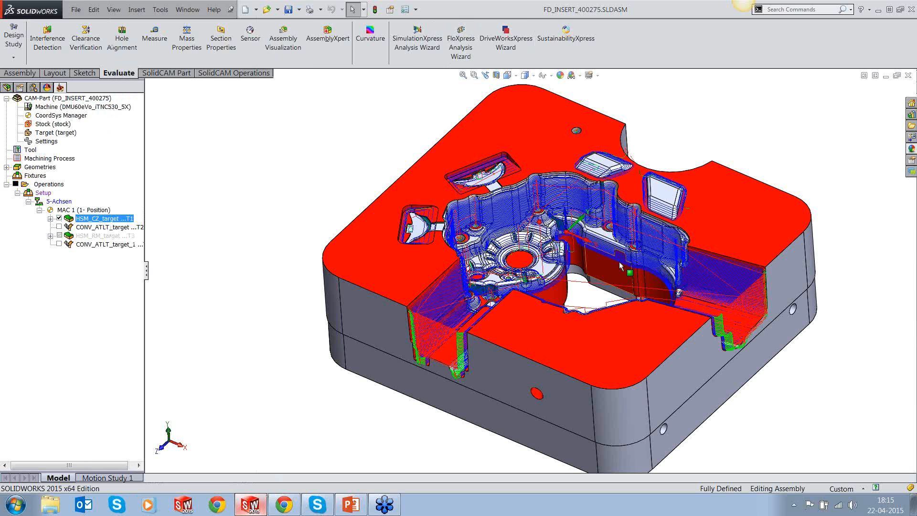
{"action": "middle_click_drag", "start_coordinate": [620, 266], "coordinate": [678, 297]}
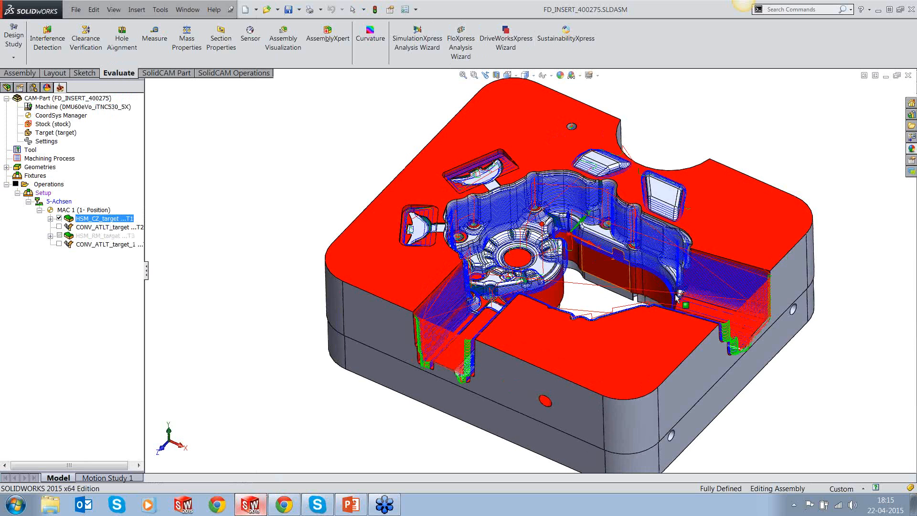
{"action": "scroll", "coordinate": [688, 299], "scroll_direction": "down", "scroll_amount": 3}
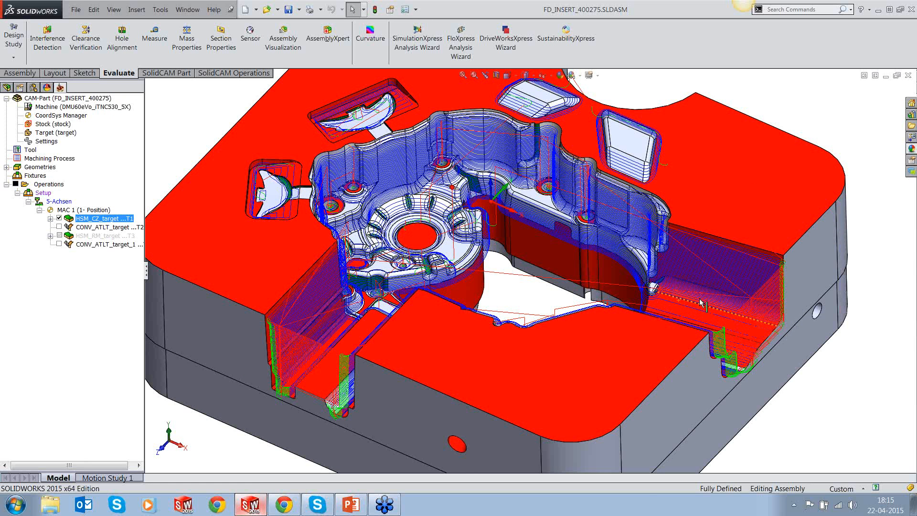
Check tool 1's outside holder length in the part tool table, and hide the HSM_CZ_target tool path.
{"action": "double_click", "coordinate": [30, 150]}
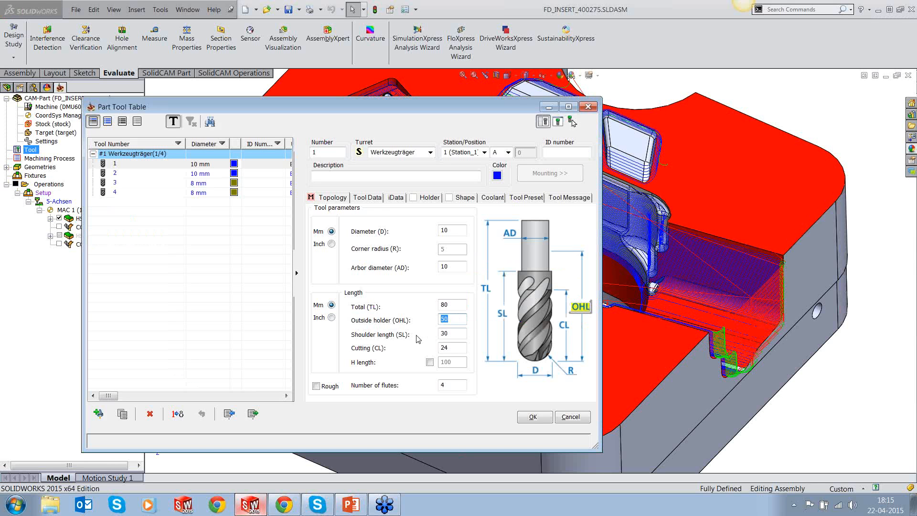
{"action": "left_click", "coordinate": [540, 421]}
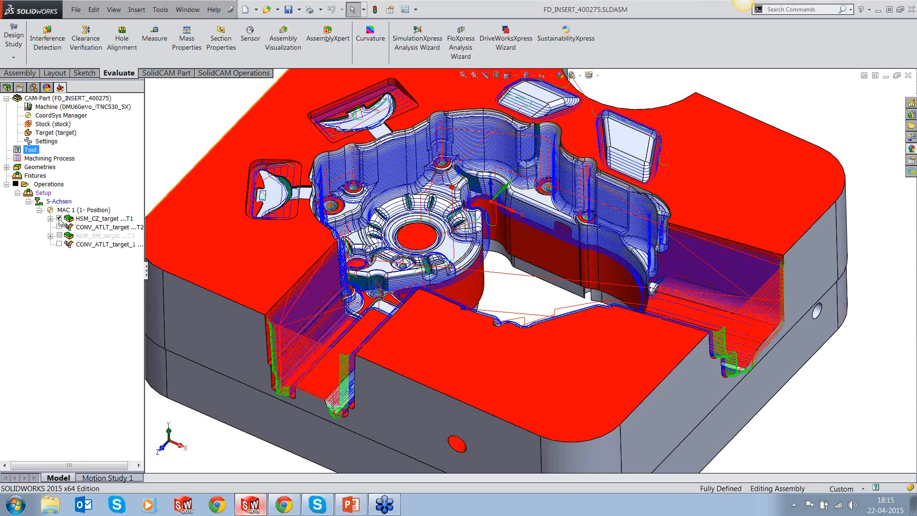
{"action": "left_click", "coordinate": [59, 219]}
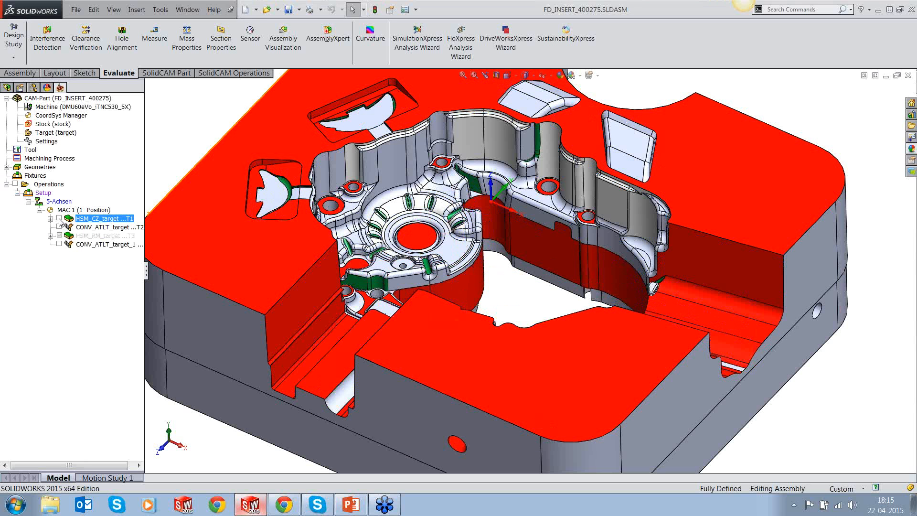
Open the HSM_CZ_target operation, examine the Z-Bottom limit of its passes, and exit without changes.
{"action": "right_click", "coordinate": [86, 220]}
{"action": "left_click", "coordinate": [113, 113]}
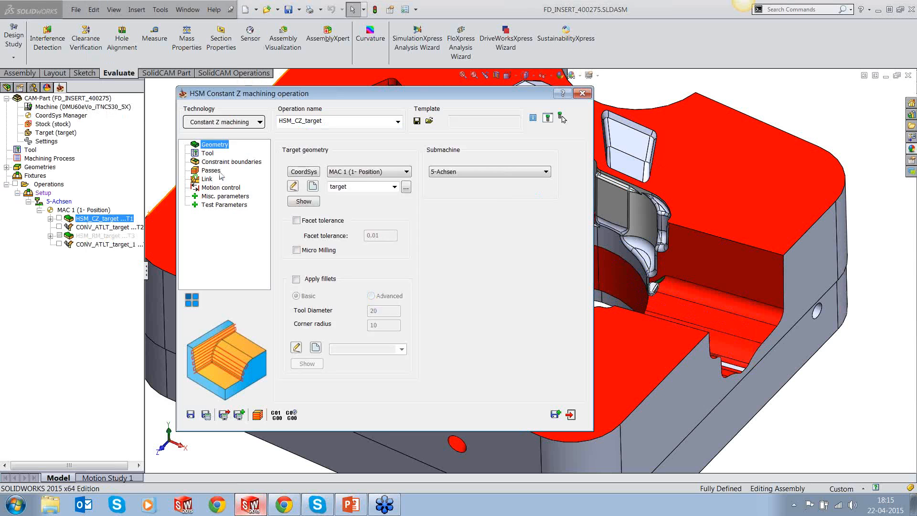
{"action": "left_click", "coordinate": [210, 171]}
{"action": "left_click", "coordinate": [447, 221]}
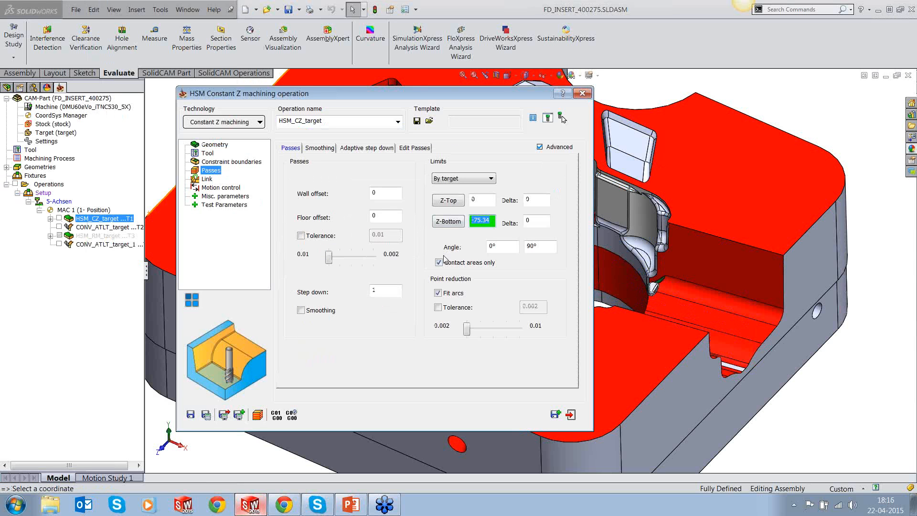
{"action": "left_click", "coordinate": [573, 416]}
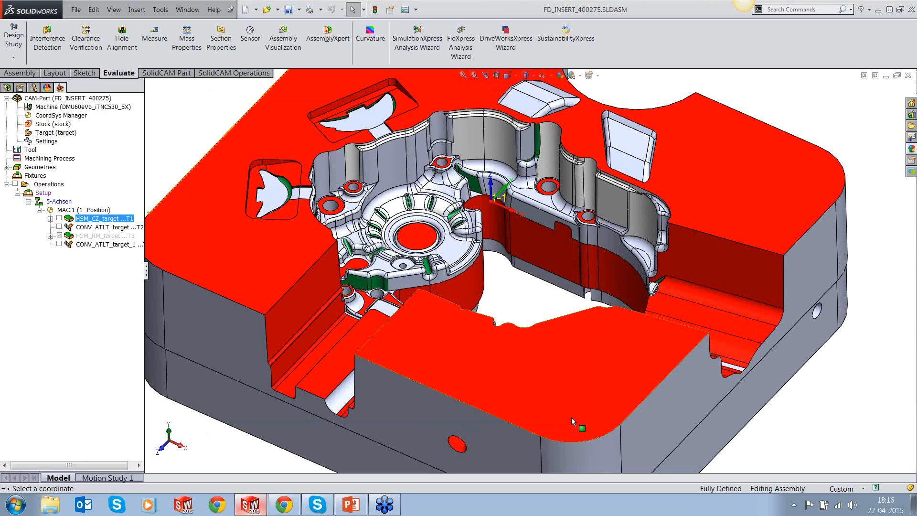
Reopen the part tool table, check tool 2's outside holder length, and close the table.
{"action": "right_click", "coordinate": [32, 150]}
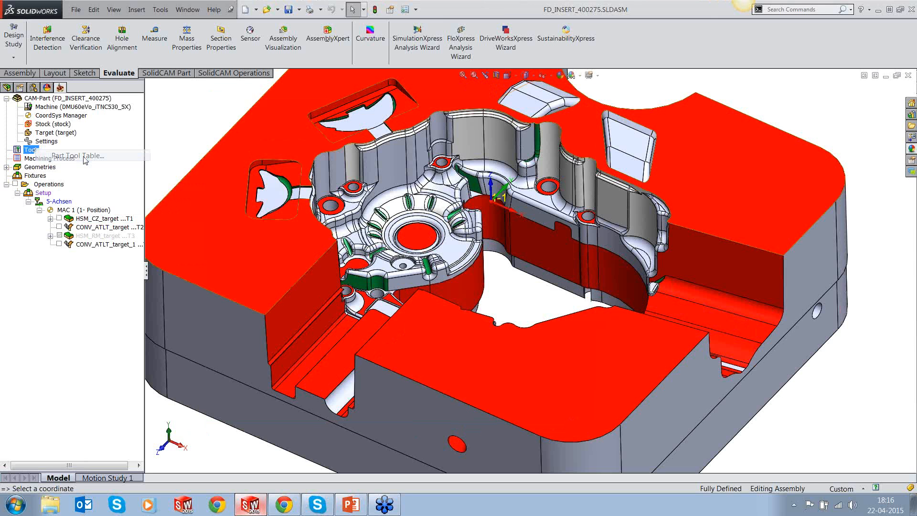
{"action": "left_click", "coordinate": [84, 156]}
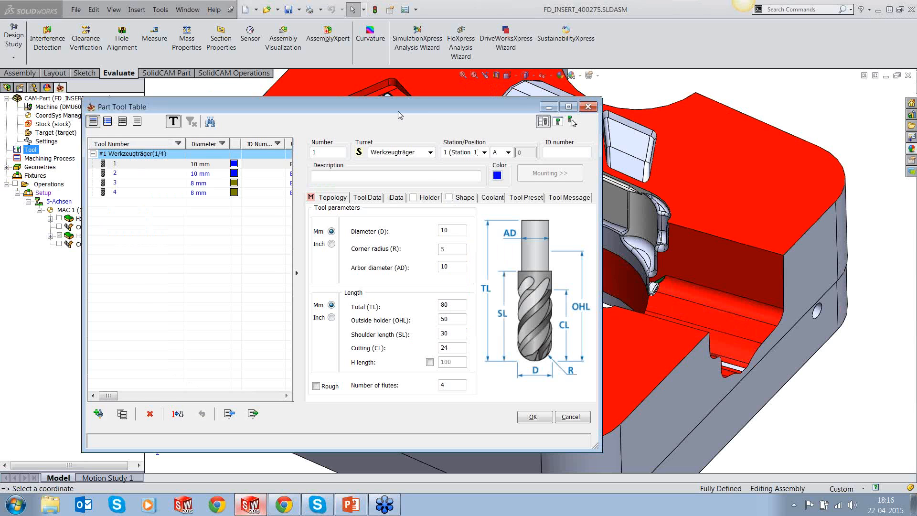
{"action": "left_click_drag", "start_coordinate": [398, 111], "coordinate": [463, 98]}
{"action": "left_click", "coordinate": [205, 159]}
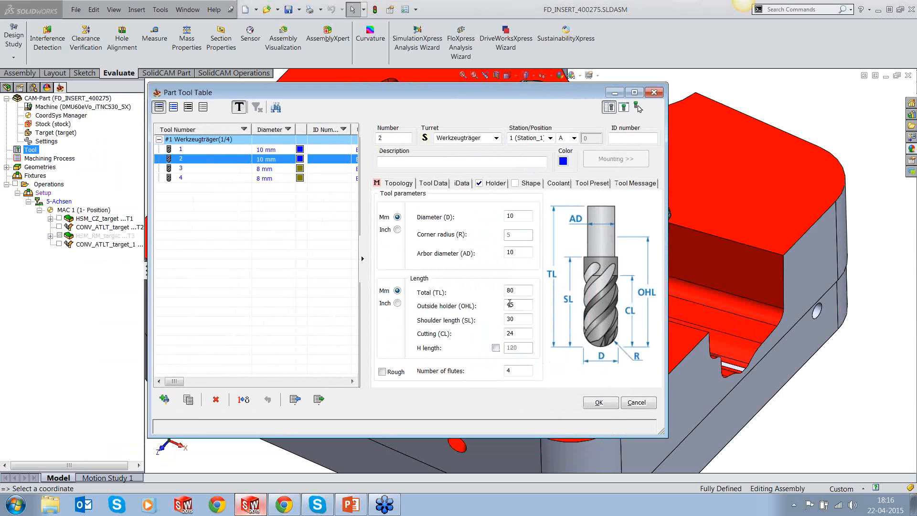
{"action": "left_click_drag", "start_coordinate": [517, 304], "coordinate": [497, 305]}
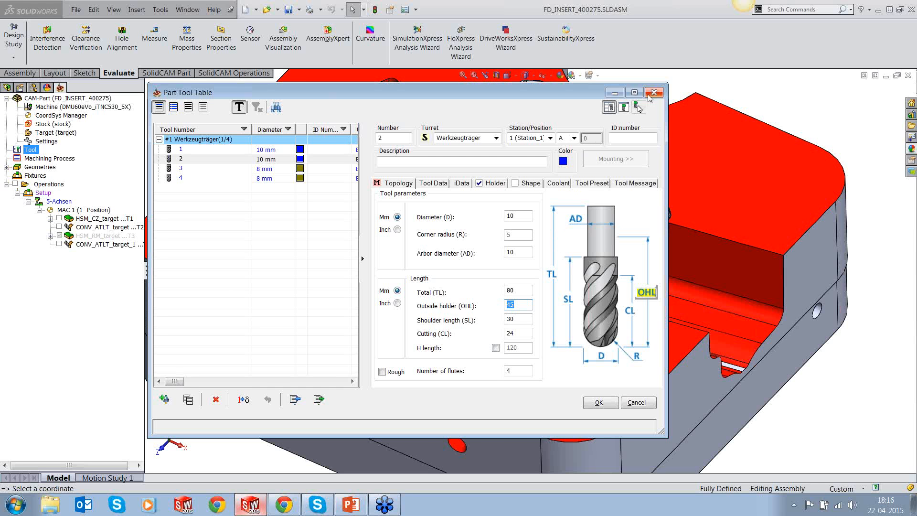
{"action": "left_click", "coordinate": [653, 93]}
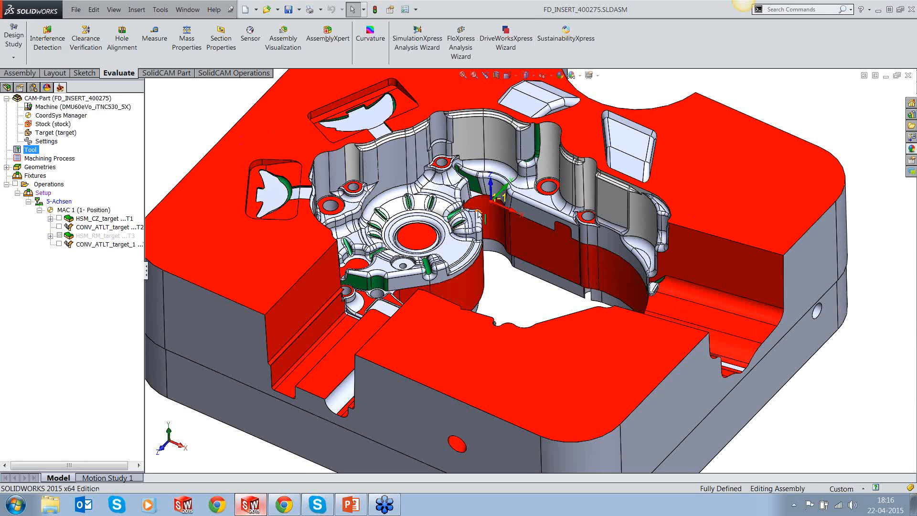
Display the CONV_ATLT_target tool path and examine its passes over the insert's cavity and side channels.
{"action": "scroll", "coordinate": [478, 213], "scroll_direction": "up", "scroll_amount": 1}
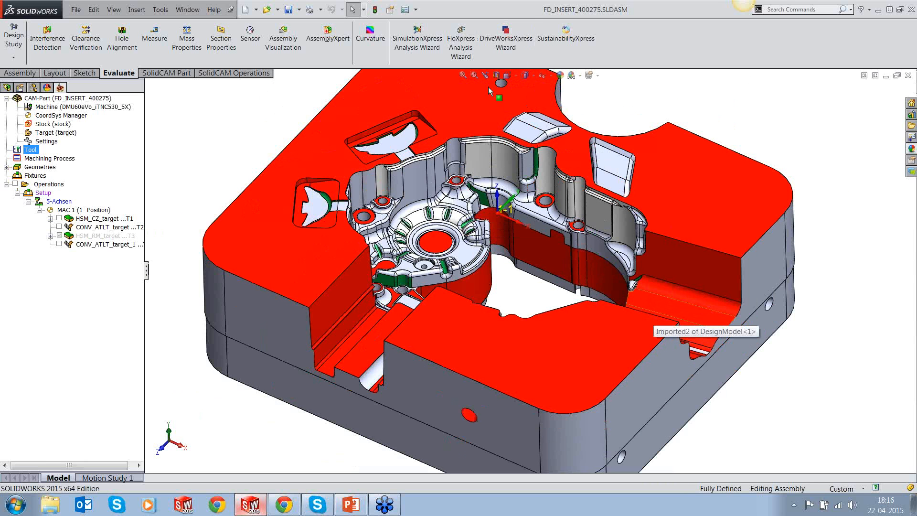
{"action": "left_click", "coordinate": [59, 226]}
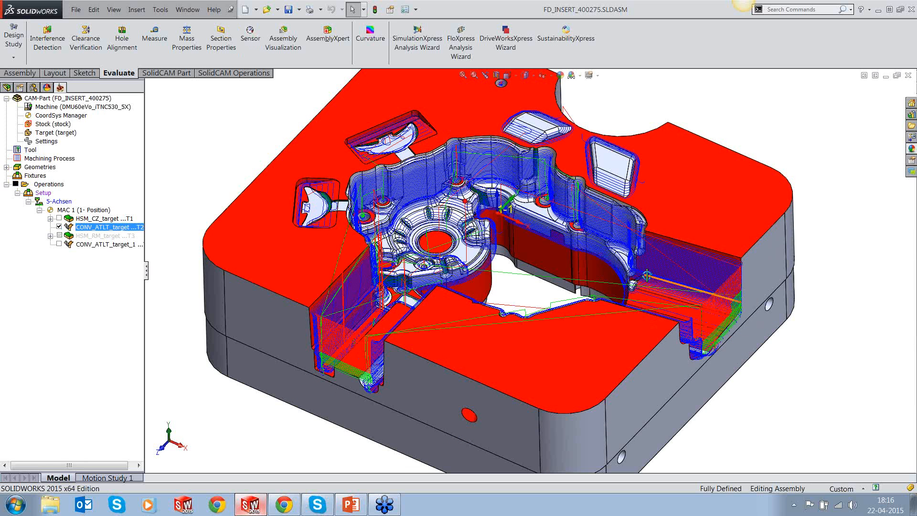
{"action": "mouse_move", "coordinate": [647, 276]}
{"action": "middle_mouse_down"}
{"action": "mouse_move", "coordinate": [650, 260]}
{"action": "mouse_move", "coordinate": [635, 285]}
{"action": "middle_mouse_up"}
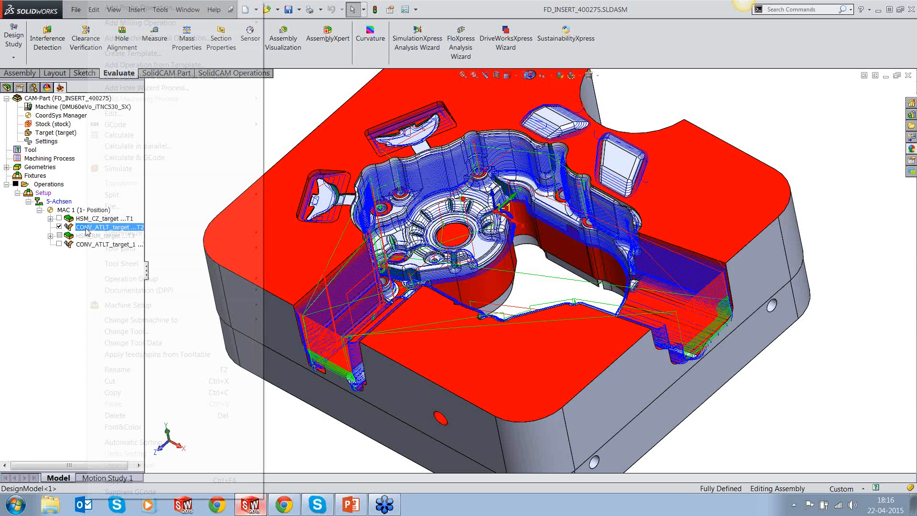
Open the simulation of the CONV_ATLT_target operation and play it in Host CAD mode.
{"action": "right_click", "coordinate": [88, 232]}
{"action": "left_click", "coordinate": [90, 122]}
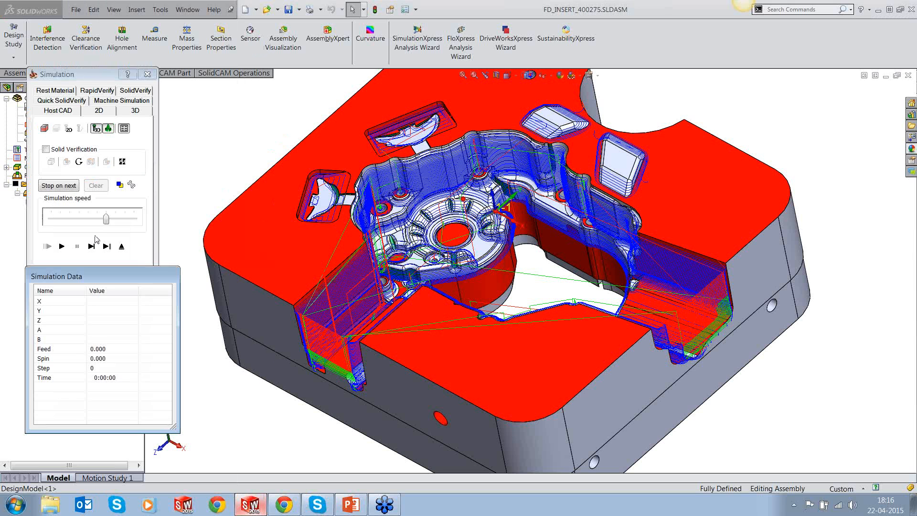
{"action": "left_click", "coordinate": [62, 247]}
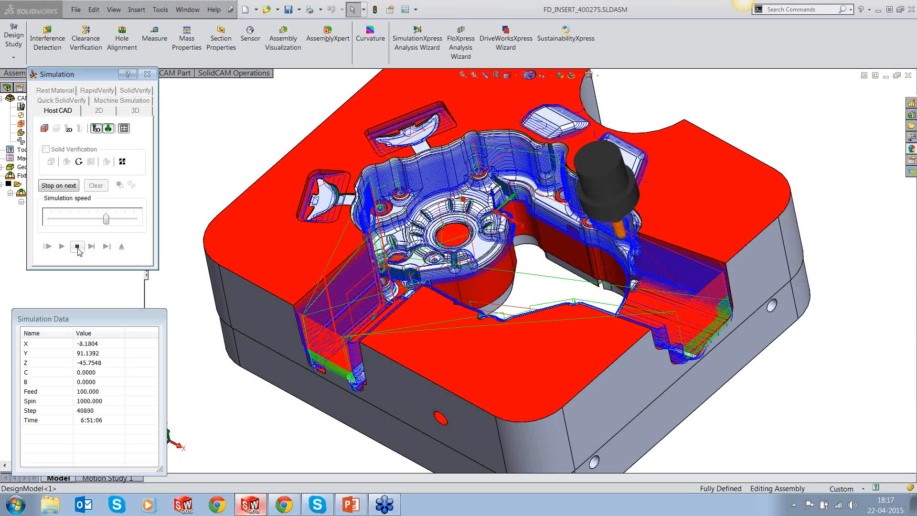
Advance the simulation in single-step mode through the deep cavity passes, and examine the tilted tool and holder beside the wall.
{"action": "left_click", "coordinate": [91, 246]}
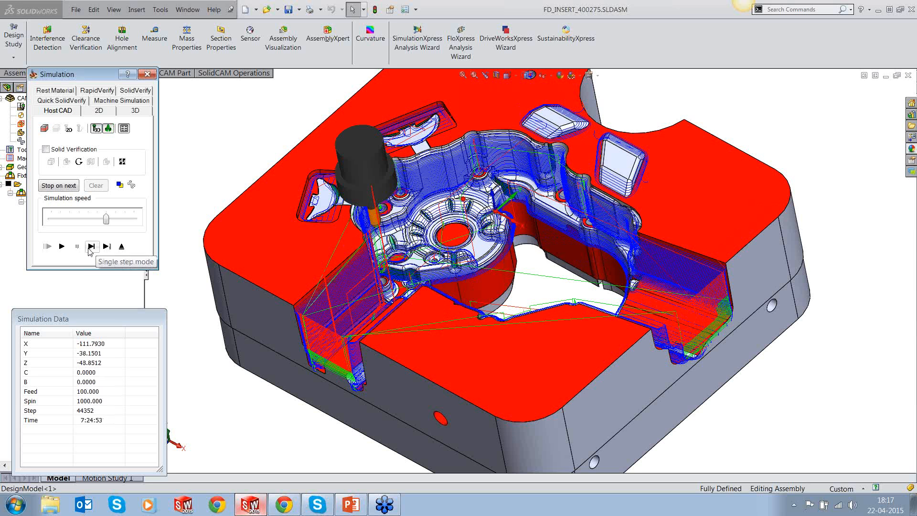
{"action": "left_click", "coordinate": [90, 248]}
{"action": "left_click", "coordinate": [90, 248]}
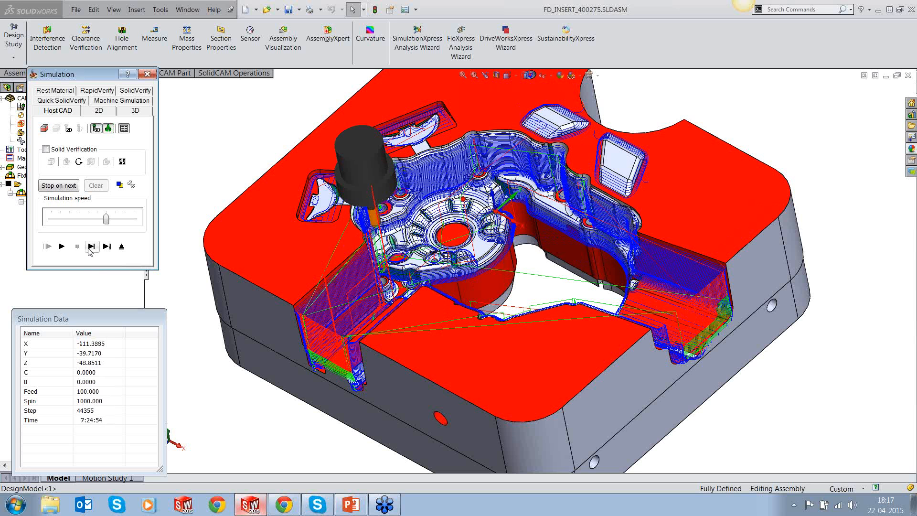
{"action": "left_click", "coordinate": [90, 248]}
{"action": "left_click", "coordinate": [90, 248]}
{"action": "left_click", "coordinate": [88, 248]}
{"action": "left_click", "coordinate": [89, 248]}
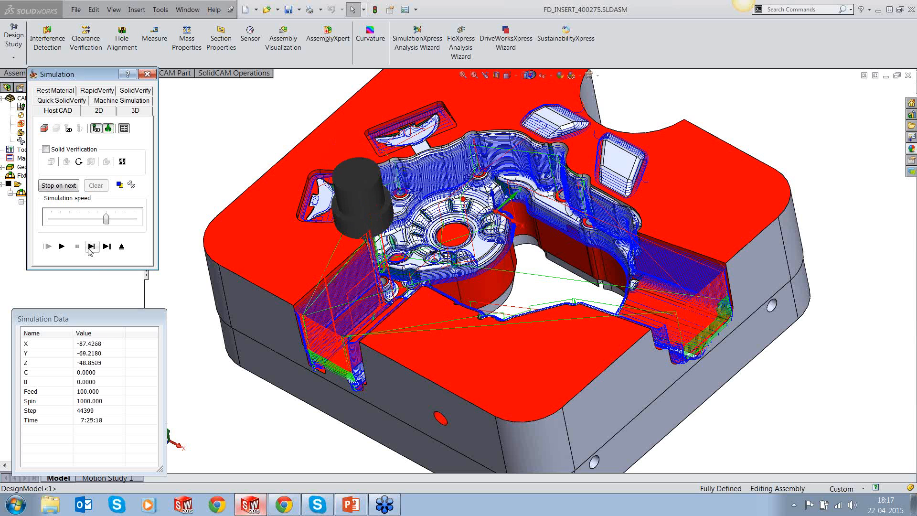
{"action": "left_click", "coordinate": [89, 248]}
{"action": "left_click", "coordinate": [89, 249]}
{"action": "left_click", "coordinate": [89, 248]}
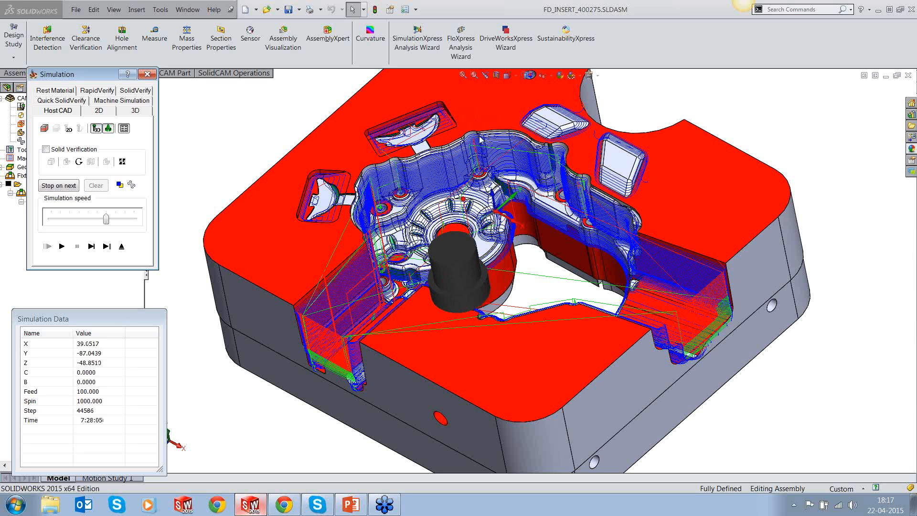
{"action": "left_click", "coordinate": [90, 247]}
{"action": "left_click", "coordinate": [91, 247]}
{"action": "left_click", "coordinate": [91, 246]}
{"action": "left_click", "coordinate": [91, 246]}
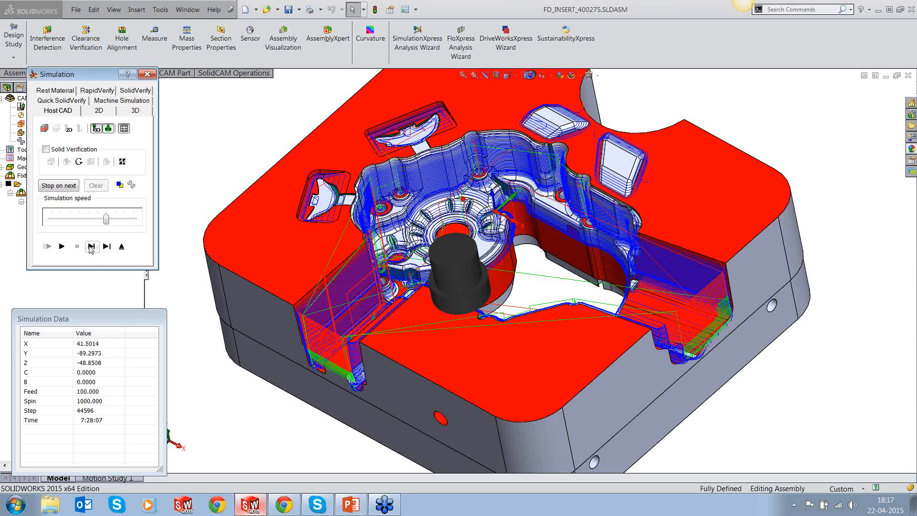
{"action": "left_click", "coordinate": [90, 246]}
{"action": "left_click", "coordinate": [90, 247]}
{"action": "left_click", "coordinate": [90, 246]}
{"action": "left_click", "coordinate": [90, 246]}
{"action": "left_click", "coordinate": [90, 246]}
{"action": "left_click", "coordinate": [90, 246]}
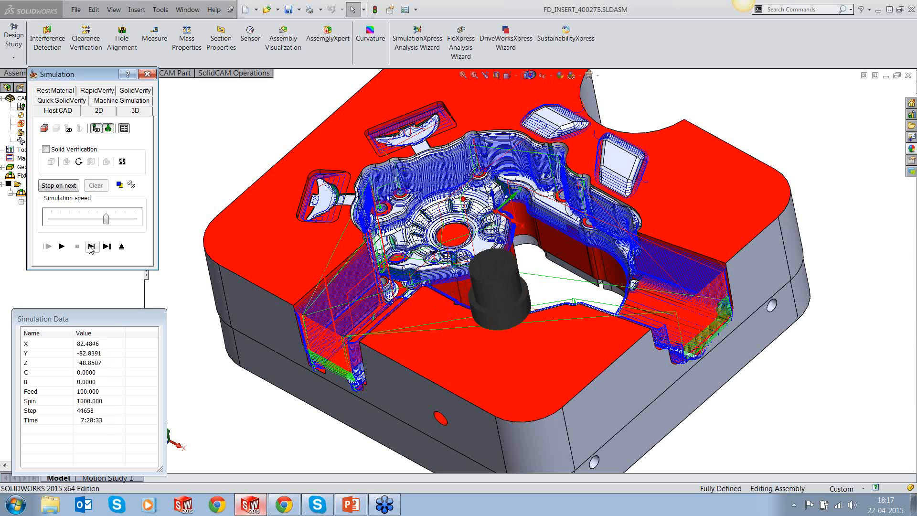
{"action": "left_click", "coordinate": [90, 246]}
{"action": "left_click", "coordinate": [91, 247]}
{"action": "left_click", "coordinate": [90, 246]}
{"action": "left_click", "coordinate": [90, 246]}
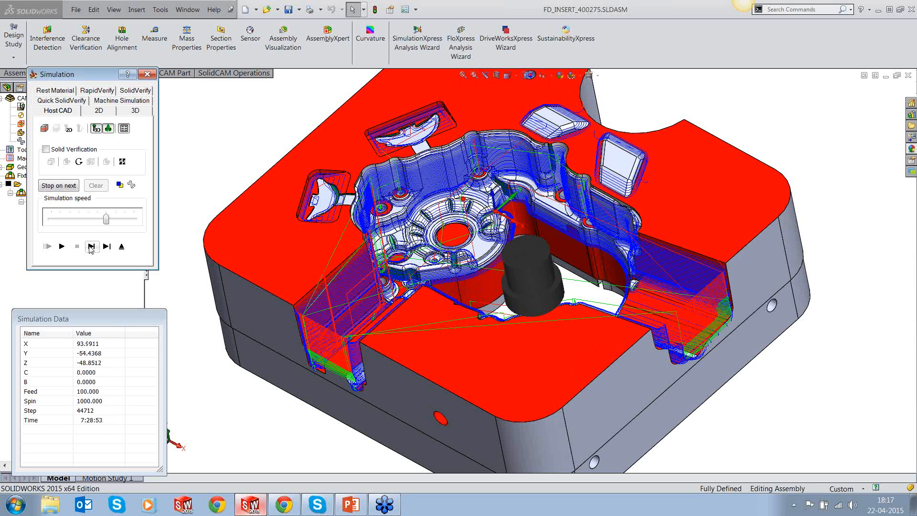
{"action": "left_click", "coordinate": [91, 246]}
{"action": "left_click", "coordinate": [91, 247]}
{"action": "left_click", "coordinate": [91, 246]}
{"action": "left_click", "coordinate": [91, 247]}
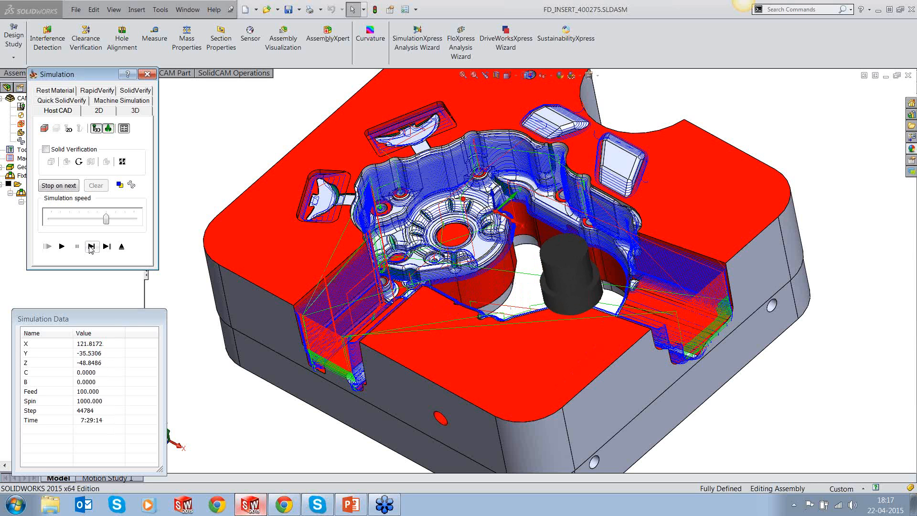
{"action": "left_click", "coordinate": [91, 246]}
{"action": "left_click", "coordinate": [91, 246]}
{"action": "left_click", "coordinate": [91, 246]}
{"action": "left_click", "coordinate": [91, 246]}
{"action": "left_click", "coordinate": [91, 247]}
{"action": "left_click", "coordinate": [91, 246]}
{"action": "left_click", "coordinate": [91, 246]}
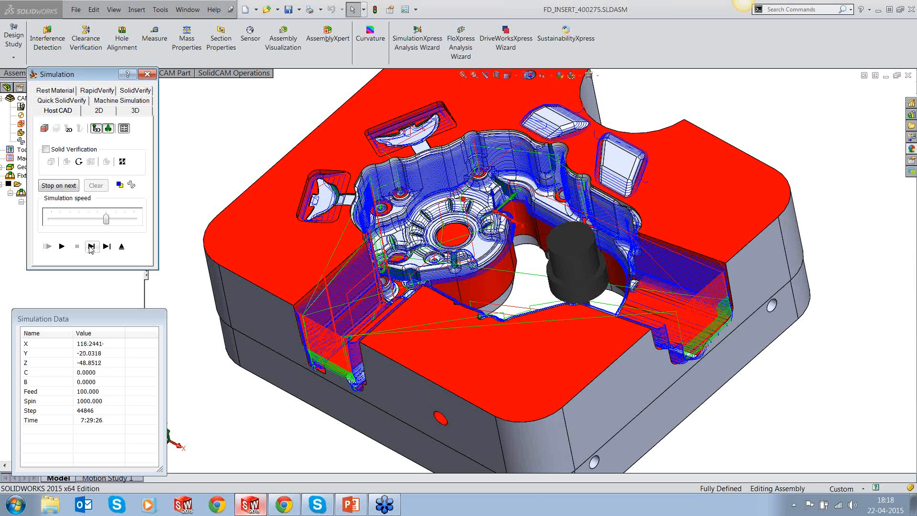
{"action": "left_click", "coordinate": [90, 247]}
{"action": "left_click", "coordinate": [91, 247]}
{"action": "left_click", "coordinate": [91, 246]}
{"action": "left_click", "coordinate": [90, 247]}
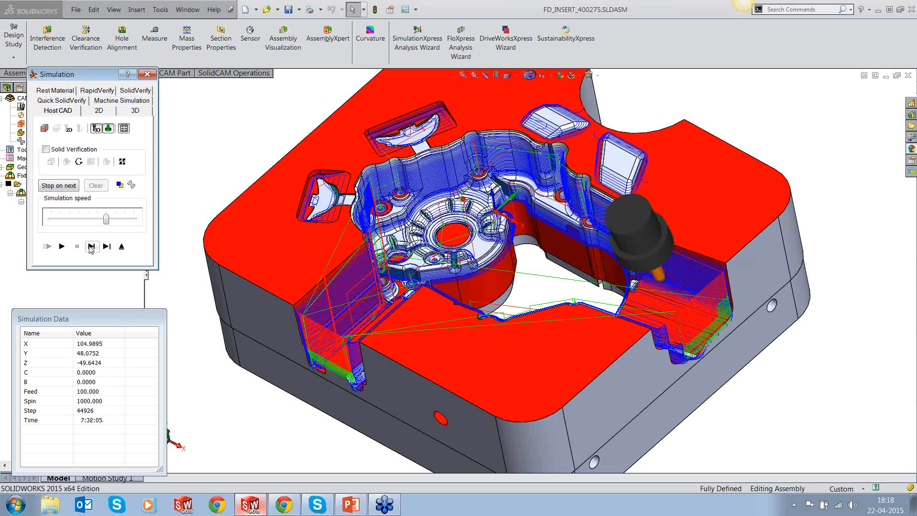
{"action": "left_click", "coordinate": [91, 246]}
{"action": "left_click", "coordinate": [90, 246]}
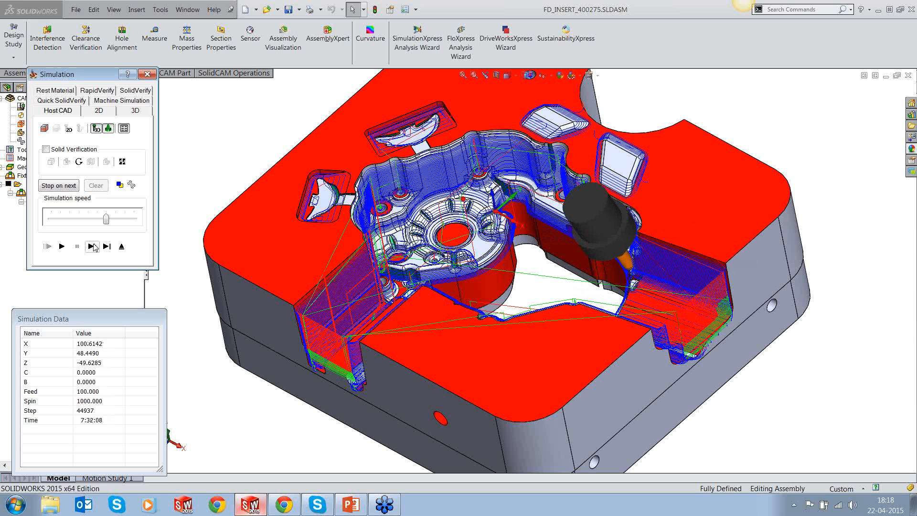
{"action": "left_click", "coordinate": [665, 253]}
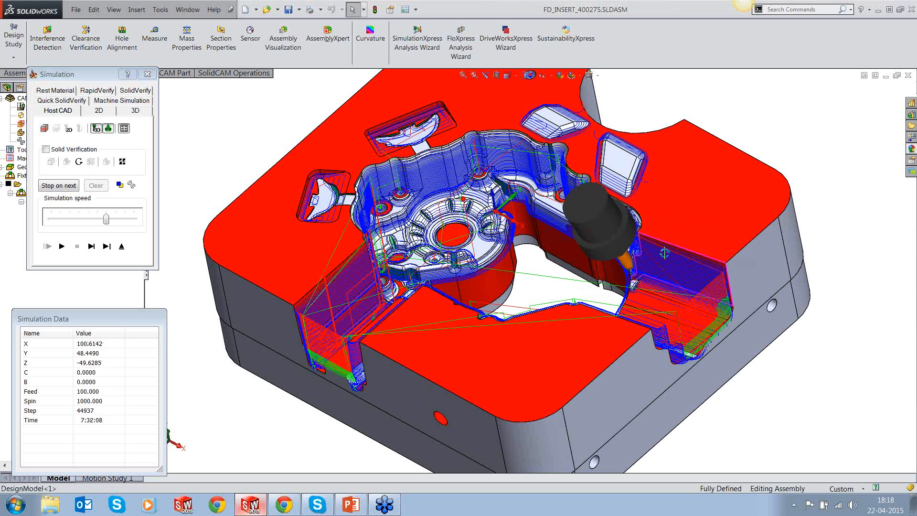
{"action": "middle_click_drag", "start_coordinate": [664, 253], "coordinate": [646, 218]}
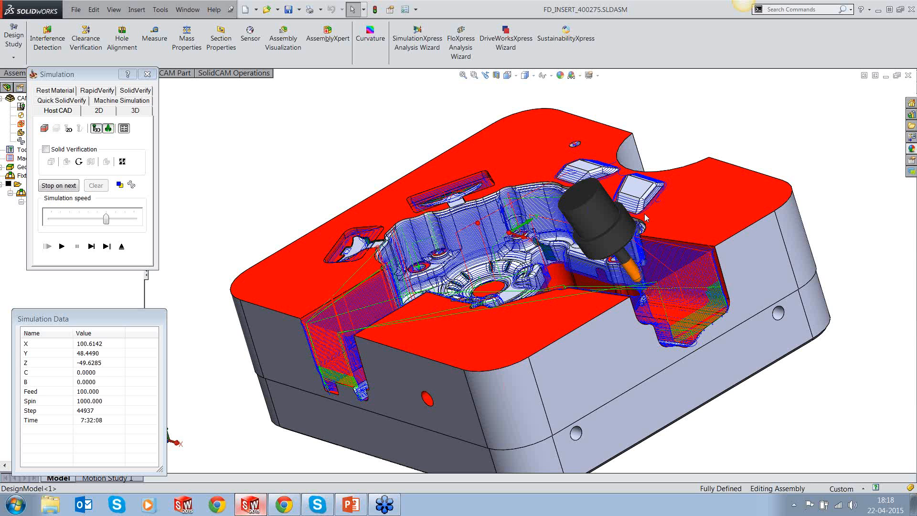
{"action": "scroll", "coordinate": [645, 217], "scroll_direction": "down", "scroll_amount": 3}
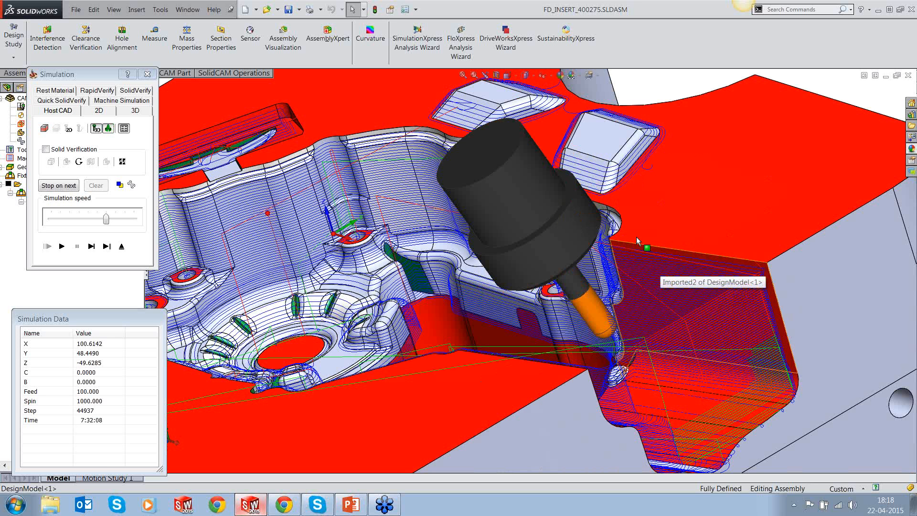
Switch to Machine Simulation, open the machine door by setting the Tuer axis to -40, and focus on the insert and rotary table.
{"action": "left_click", "coordinate": [125, 103]}
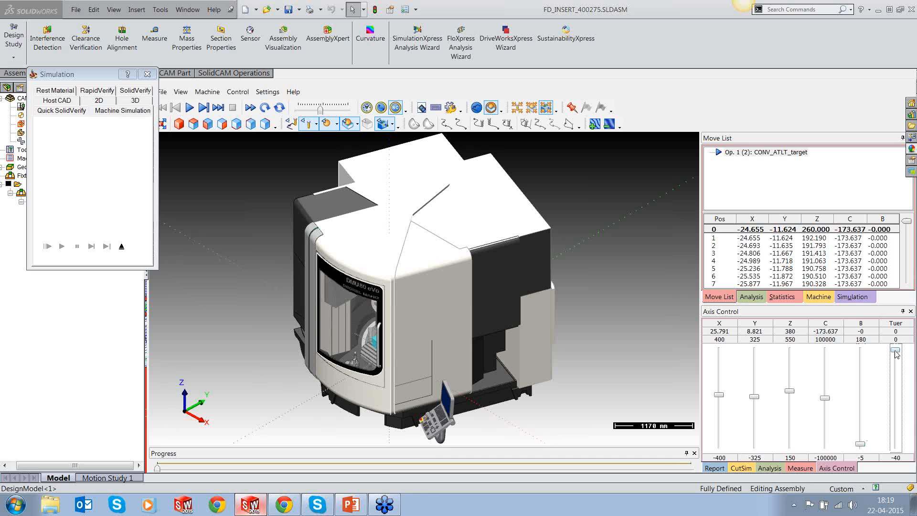
{"action": "left_click_drag", "start_coordinate": [895, 352], "coordinate": [888, 457]}
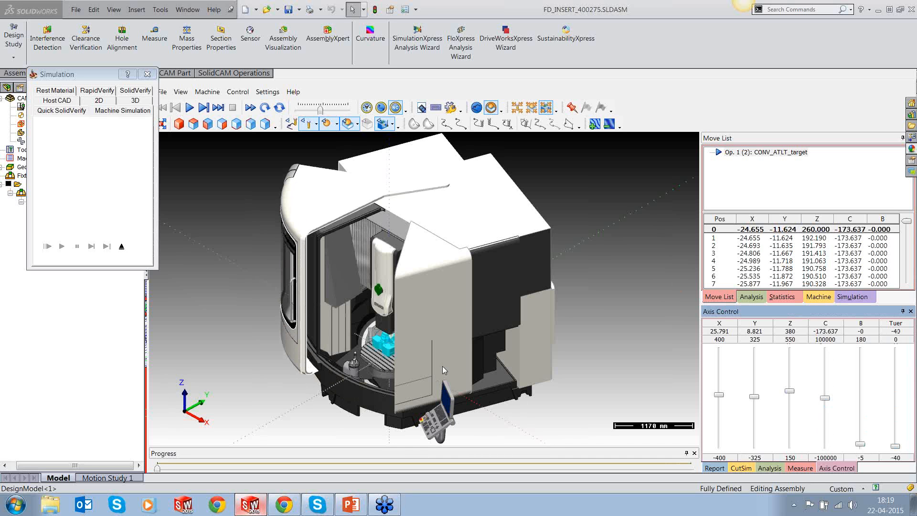
{"action": "left_click_drag", "start_coordinate": [444, 369], "coordinate": [483, 347]}
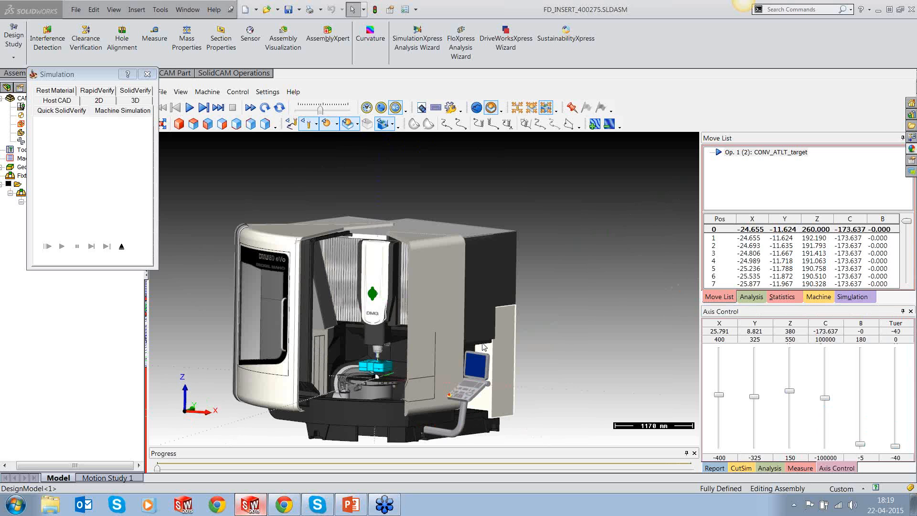
{"action": "scroll", "coordinate": [333, 396], "scroll_direction": "up", "scroll_amount": 2}
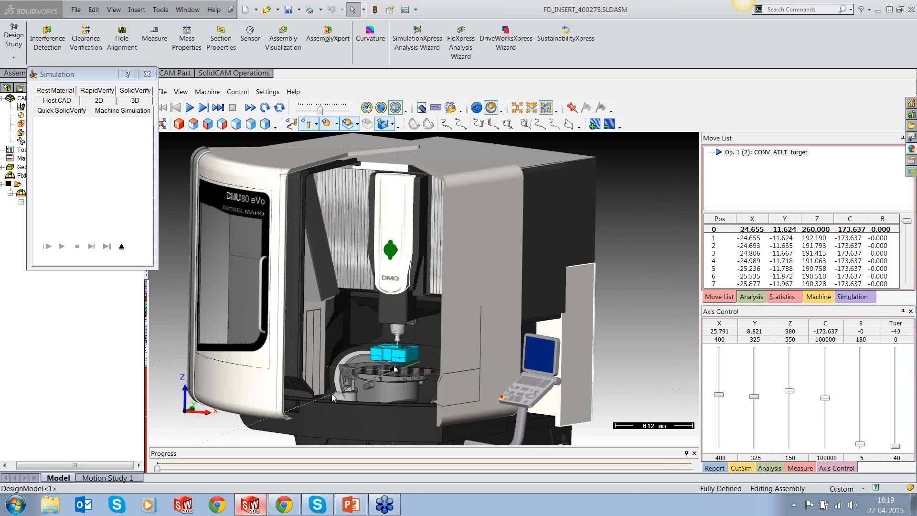
{"action": "scroll", "coordinate": [354, 391], "scroll_direction": "up", "scroll_amount": 5}
{"action": "left_click_drag", "start_coordinate": [456, 302], "coordinate": [457, 282]}
{"action": "scroll", "coordinate": [455, 311], "scroll_direction": "up", "scroll_amount": 3}
{"action": "middle_click_drag", "start_coordinate": [457, 283], "coordinate": [467, 268]}
Step through the CONV_ATLT_target move list from position 0 to 97 to follow the table's C and B axis motion.
{"action": "left_click", "coordinate": [815, 233]}
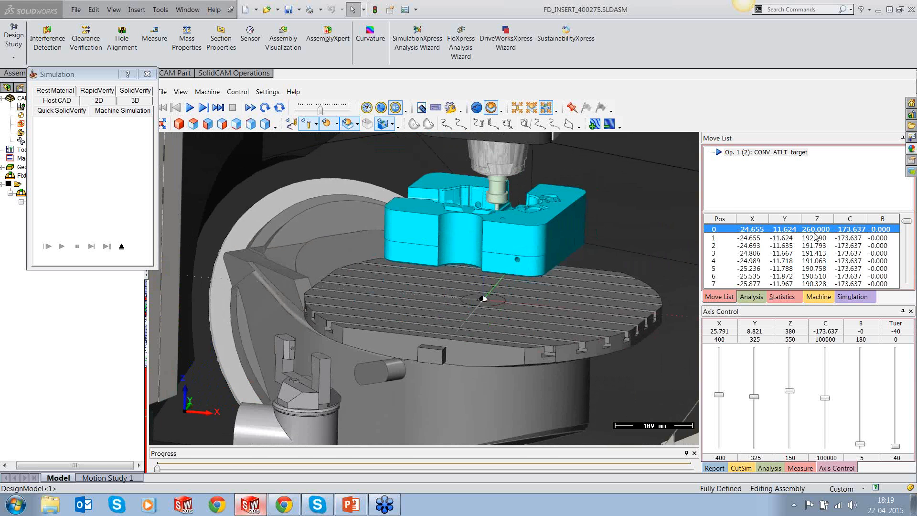
{"action": "key", "text": "Down"}
{"action": "key", "text": "Down"}
{"action": "key", "text": "Down"}
{"action": "key", "text": "Down"}
{"action": "key", "text": "Down"}
{"action": "key", "text": "Down"}
{"action": "key", "text": "Down"}
{"action": "key", "text": "Down"}
{"action": "key", "text": "Down"}
{"action": "key", "text": "Down"}
{"action": "key", "text": "Down"}
{"action": "key", "text": "Down"}
{"action": "key", "text": "Down"}
{"action": "key", "text": "Down"}
{"action": "key", "text": "Down"}
{"action": "key", "text": "Down"}
{"action": "key", "text": "Down"}
{"action": "key", "text": "Down"}
{"action": "key", "text": "Down"}
{"action": "key", "text": "Down"}
{"action": "key", "text": "Down"}
{"action": "key", "text": "Down"}
{"action": "key", "text": "Down"}
{"action": "key", "text": "Down"}
{"action": "key", "text": "Down"}
{"action": "key", "text": "Down"}
{"action": "key", "text": "Down"}
{"action": "key", "text": "Down"}
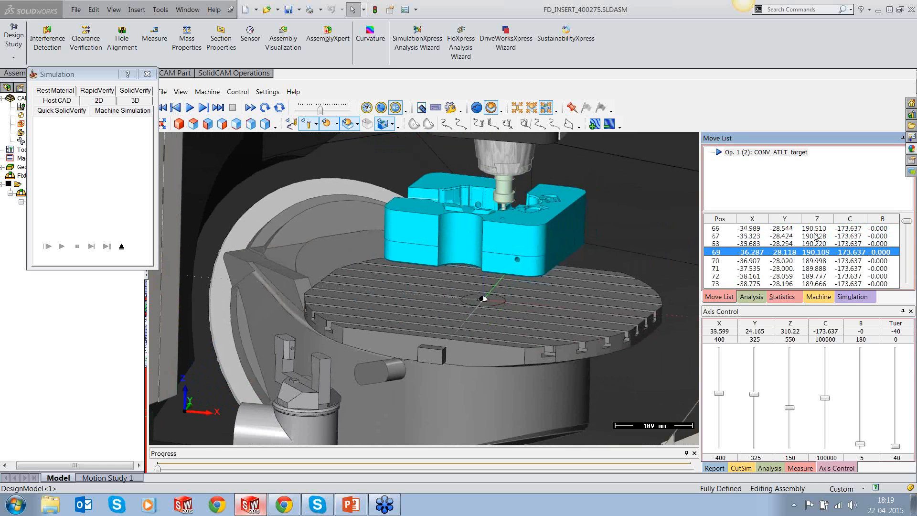
{"action": "key", "text": "Down"}
{"action": "key", "text": "Down"}
{"action": "key", "text": "Down"}
{"action": "key", "text": "Down"}
{"action": "key", "text": "Down"}
{"action": "key", "text": "Down"}
{"action": "key", "text": "Down"}
{"action": "key", "text": "Down"}
{"action": "key", "text": "Down"}
{"action": "key", "text": "Down"}
{"action": "key", "text": "Down"}
{"action": "key", "text": "Down"}
{"action": "key", "text": "Down"}
{"action": "key", "text": "Down"}
{"action": "key", "text": "Down"}
{"action": "key", "text": "Down"}
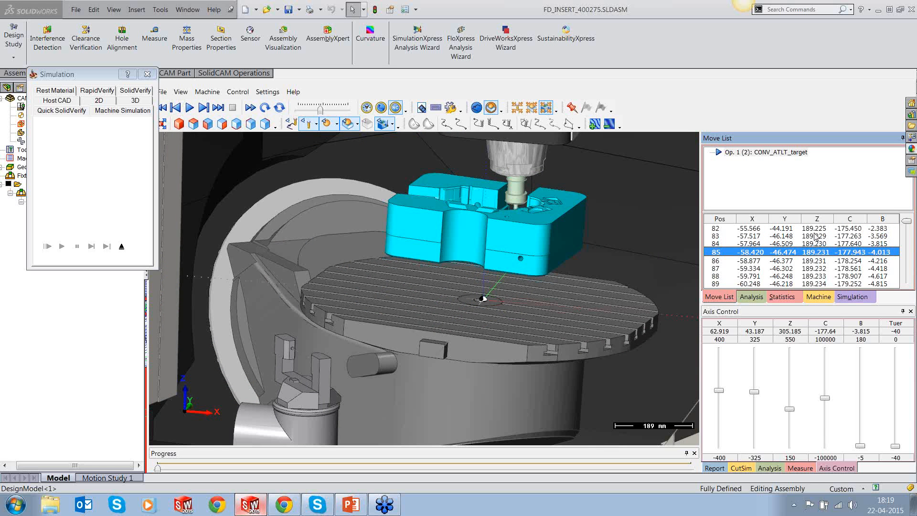
{"action": "key", "text": "Down"}
{"action": "key", "text": "Down"}
{"action": "key", "text": "Down"}
{"action": "key", "text": "Down"}
{"action": "key", "text": "Down"}
{"action": "key", "text": "Down"}
{"action": "key", "text": "Down"}
{"action": "key", "text": "Down"}
{"action": "key", "text": "Down"}
{"action": "key", "text": "Down"}
{"action": "key", "text": "Down"}
{"action": "key", "text": "Down"}
Examine the tool inside the insert's cavity and the tilted table at position 97, including from the front.
{"action": "middle_click_drag", "start_coordinate": [523, 218], "coordinate": [526, 219]}
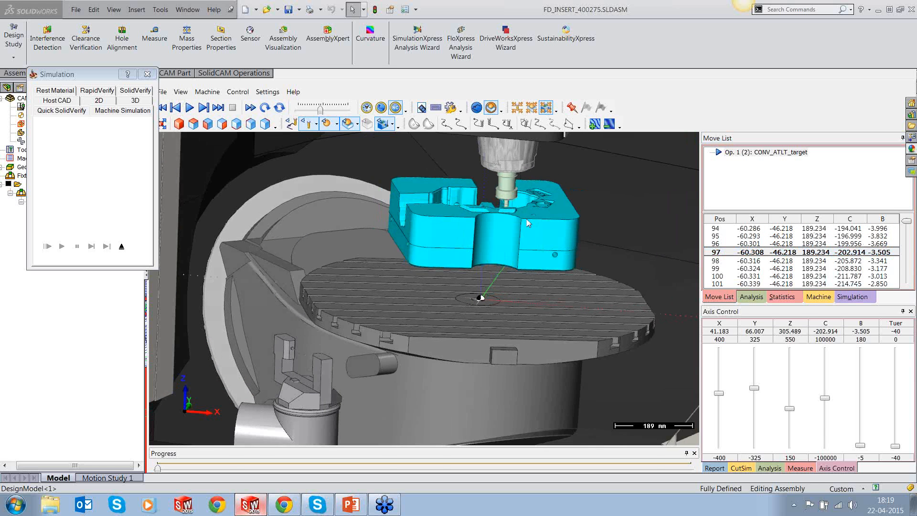
{"action": "scroll", "coordinate": [502, 205], "scroll_direction": "up", "scroll_amount": 3}
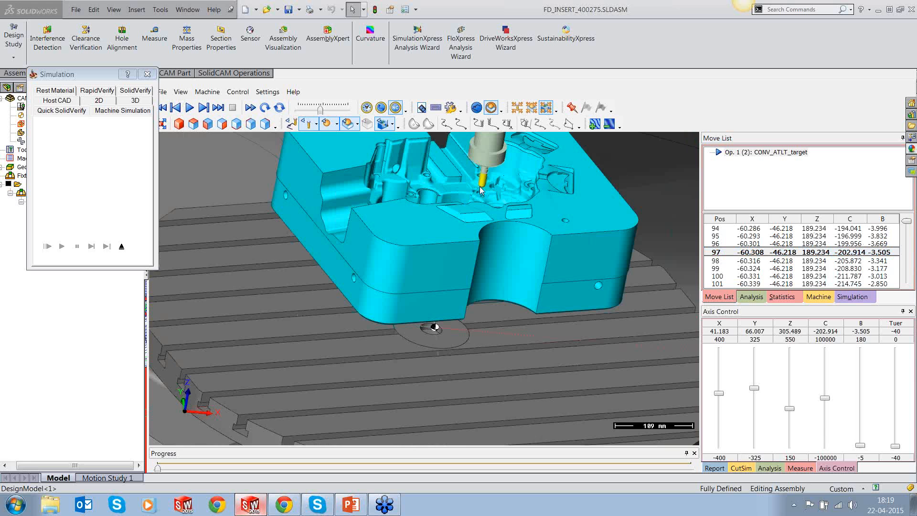
{"action": "scroll", "coordinate": [479, 187], "scroll_direction": "up", "scroll_amount": 5}
{"action": "middle_click_drag", "start_coordinate": [504, 190], "coordinate": [515, 237]}
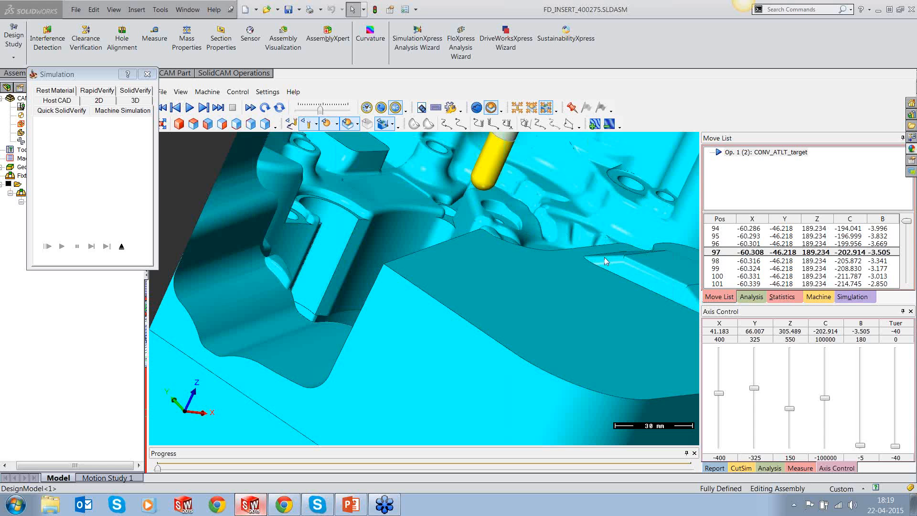
{"action": "scroll", "coordinate": [603, 257], "scroll_direction": "down", "scroll_amount": 1}
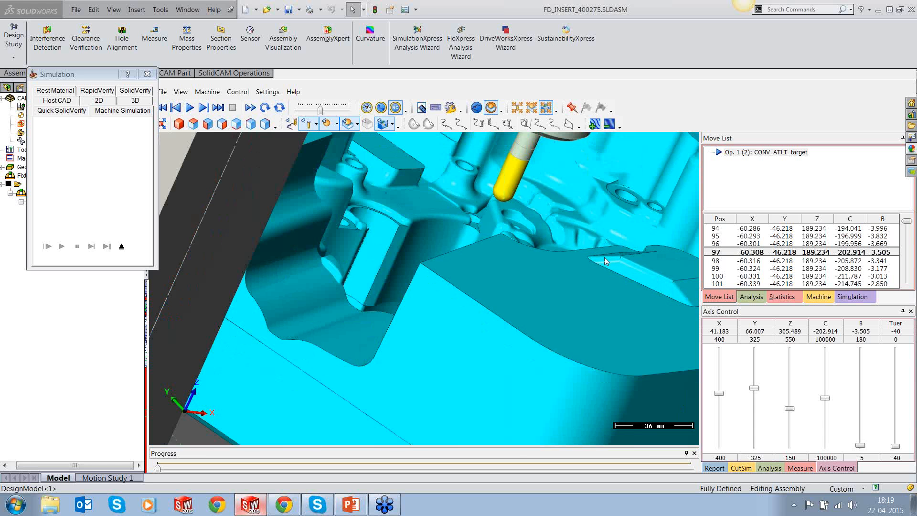
{"action": "scroll", "coordinate": [604, 257], "scroll_direction": "down", "scroll_amount": 3}
{"action": "middle_click_drag", "start_coordinate": [602, 259], "coordinate": [597, 309]}
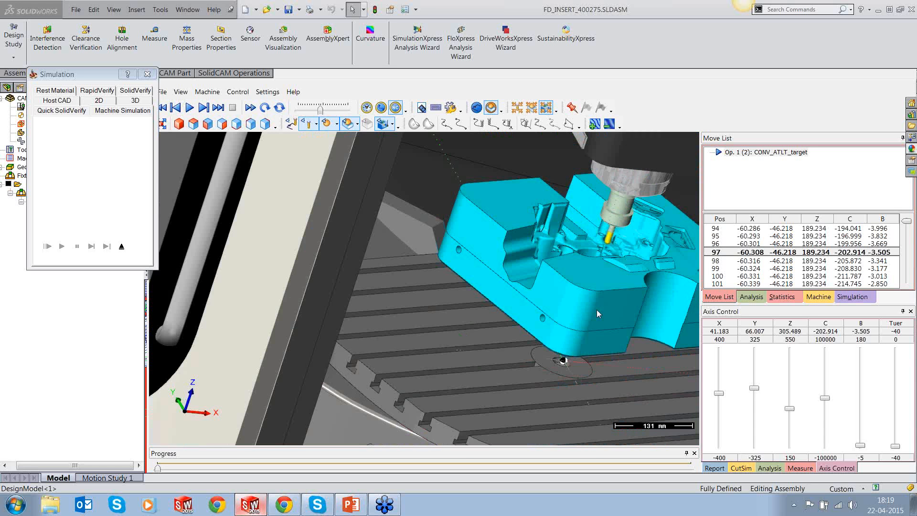
{"action": "scroll", "coordinate": [599, 310], "scroll_direction": "down", "scroll_amount": 3}
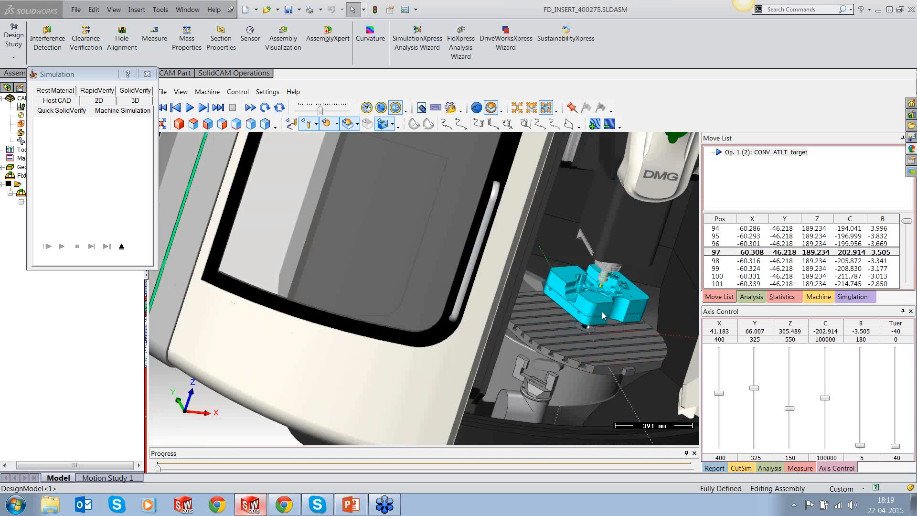
{"action": "middle_click_drag", "start_coordinate": [601, 311], "coordinate": [388, 290]}
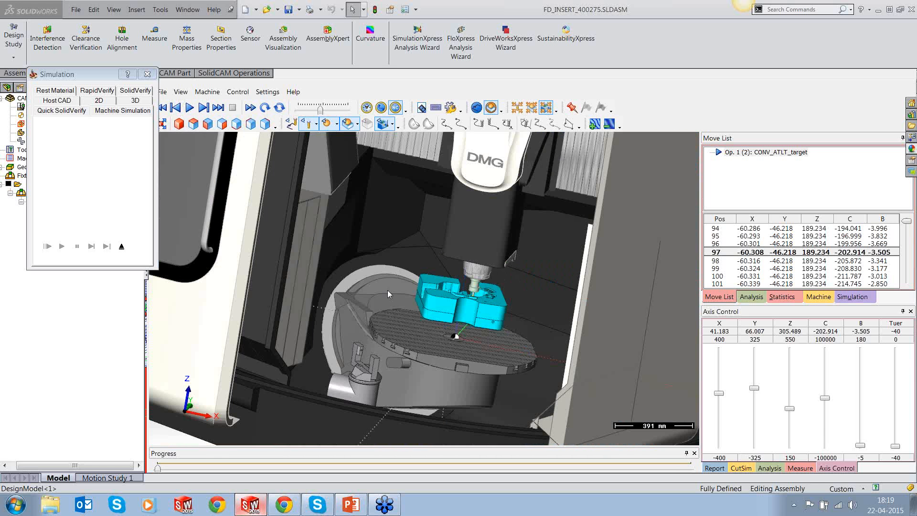
{"action": "scroll", "coordinate": [387, 290], "scroll_direction": "up", "scroll_amount": 2}
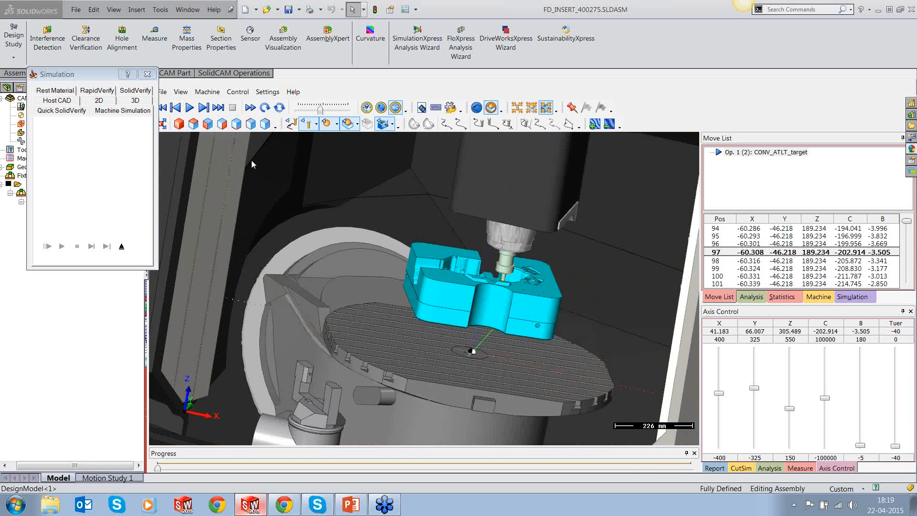
{"action": "left_click", "coordinate": [208, 124]}
{"action": "left_click", "coordinate": [207, 126]}
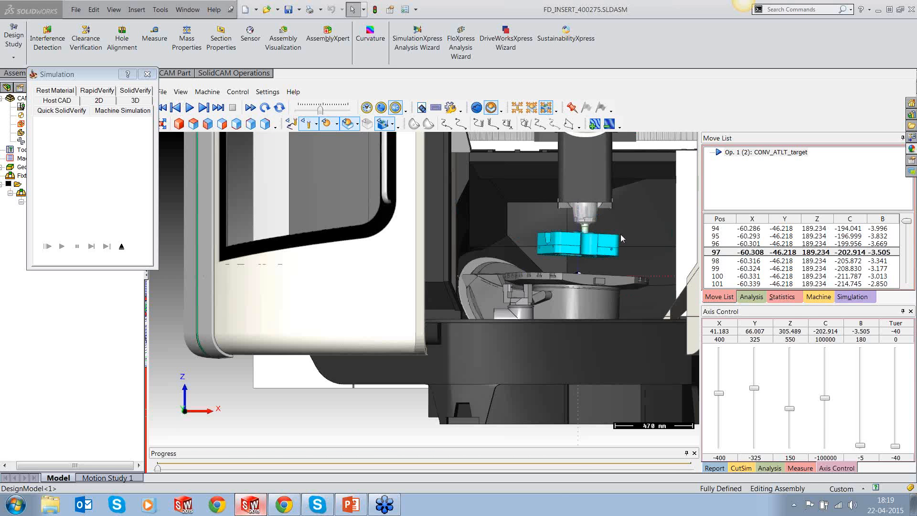
Step through the CONV_ATLT_target move list from position 97 to 515, following the insert's C and B axis motion on the rotary table.
{"action": "middle_click_drag", "start_coordinate": [622, 238], "coordinate": [561, 264]}
{"action": "scroll", "coordinate": [561, 264], "scroll_direction": "up", "scroll_amount": 5}
{"action": "left_click", "coordinate": [777, 254]}
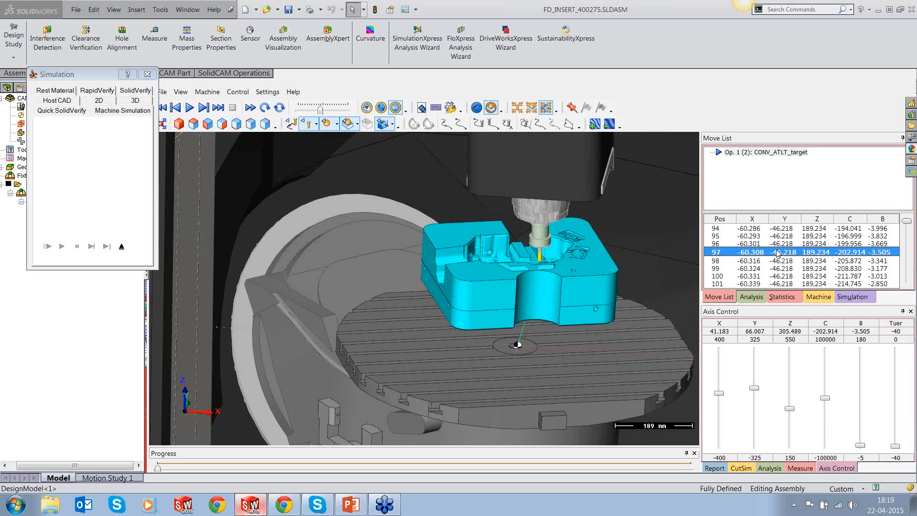
{"action": "key", "text": "Down"}
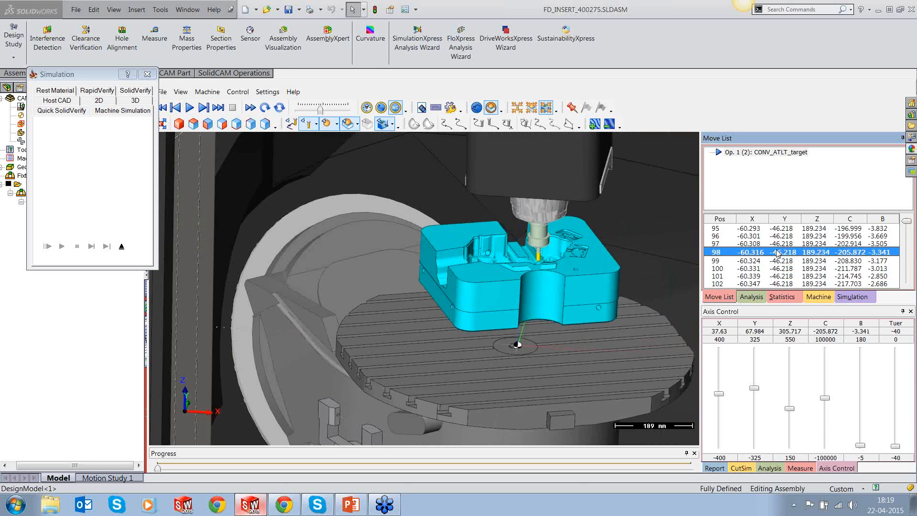
{"action": "key", "text": "Down"}
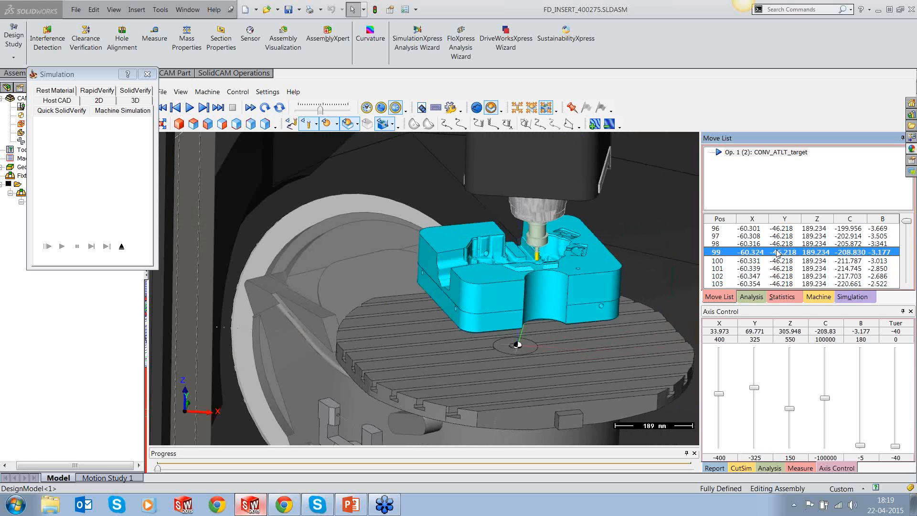
{"action": "key", "text": "Down"}
{"action": "key", "text": "Down"}
{"action": "key", "text": "Down"}
{"action": "key", "text": "Down"}
{"action": "key", "text": "Down"}
{"action": "key", "text": "Down"}
{"action": "key", "text": "Down"}
{"action": "key", "text": "Down"}
{"action": "key", "text": "Down"}
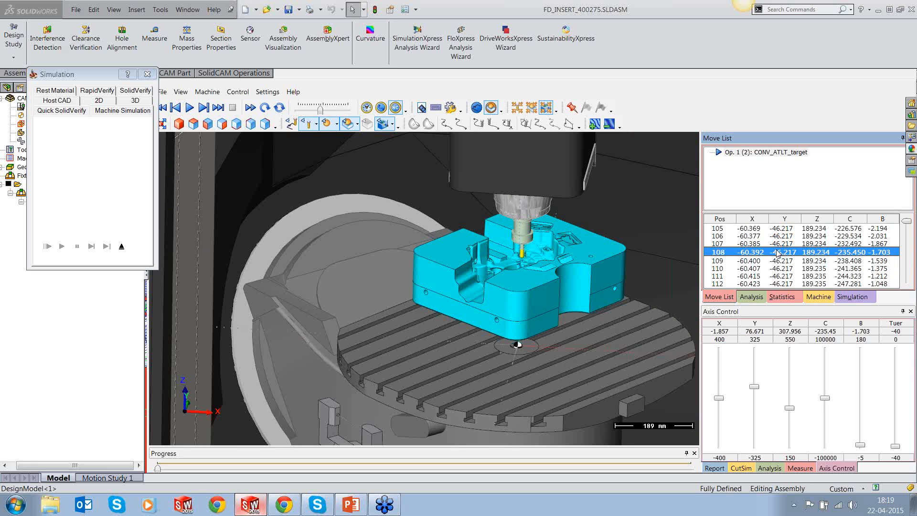
{"action": "key", "text": "Down"}
{"action": "key", "text": "Down"}
{"action": "key", "text": "Down"}
{"action": "key", "text": "Down"}
{"action": "key", "text": "Down"}
{"action": "key", "text": "Down"}
{"action": "key", "text": "Down"}
{"action": "key", "text": "Down"}
{"action": "key", "text": "Down"}
{"action": "key", "text": "Down"}
{"action": "key", "text": "Down"}
{"action": "key", "text": "Down"}
{"action": "key", "text": "Down"}
{"action": "key", "text": "Down"}
{"action": "key", "text": "Down"}
{"action": "key", "text": "Down"}
{"action": "key", "text": "Down"}
{"action": "key", "text": "Down"}
{"action": "key", "text": "Down"}
{"action": "key", "text": "Down"}
{"action": "key", "text": "Down"}
{"action": "key", "text": "Down"}
{"action": "key", "text": "Down"}
{"action": "key", "text": "Down"}
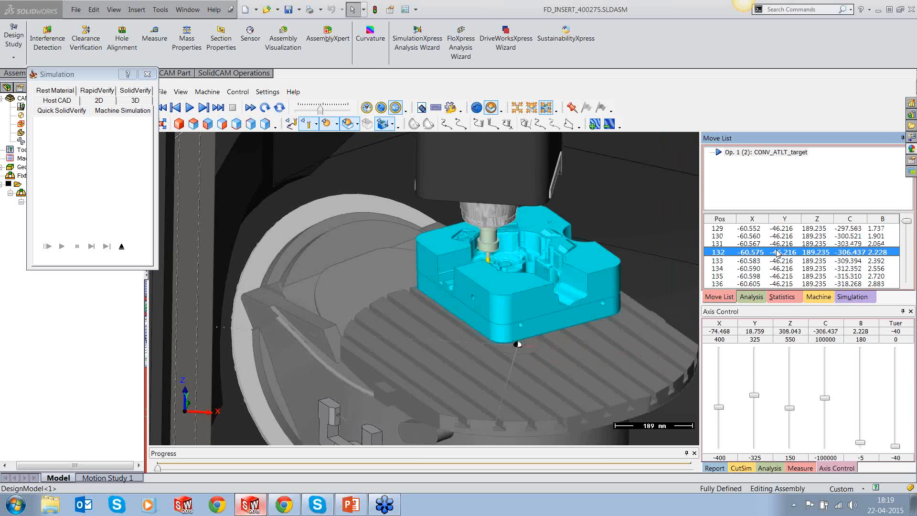
{"action": "key", "text": "Down"}
{"action": "key", "text": "Down"}
{"action": "key", "text": "Down"}
{"action": "key", "text": "Down"}
{"action": "key", "text": "Down"}
{"action": "key", "text": "Down"}
{"action": "key", "text": "Down"}
{"action": "key", "text": "Down"}
{"action": "key", "text": "Down"}
{"action": "key", "text": "Down"}
{"action": "key", "text": "Down"}
{"action": "key", "text": "Down"}
{"action": "key", "text": "Down"}
{"action": "key", "text": "Down"}
{"action": "key", "text": "Down"}
{"action": "key", "text": "Down"}
{"action": "key", "text": "Down"}
{"action": "key", "text": "Down"}
{"action": "key", "text": "Down"}
{"action": "key", "text": "Down"}
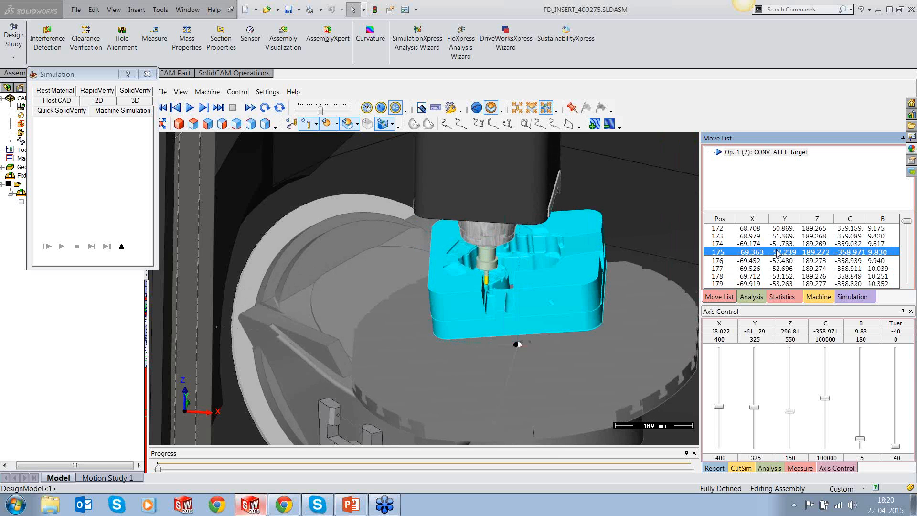
{"action": "key", "text": "Down"}
{"action": "key", "text": "Down"}
{"action": "key", "text": "Down"}
{"action": "key", "text": "Down"}
{"action": "key", "text": "Down"}
{"action": "key", "text": "Down"}
{"action": "key", "text": "Down"}
{"action": "key", "text": "Down"}
{"action": "key", "text": "Down"}
{"action": "key", "text": "Down"}
{"action": "key", "text": "Down"}
{"action": "key", "text": "Down"}
{"action": "key", "text": "Down"}
{"action": "key", "text": "Down"}
{"action": "key", "text": "Down"}
{"action": "key", "text": "Down"}
{"action": "key", "text": "Down"}
{"action": "key", "text": "Down"}
{"action": "key", "text": "Down"}
{"action": "key", "text": "Down"}
{"action": "key", "text": "Down"}
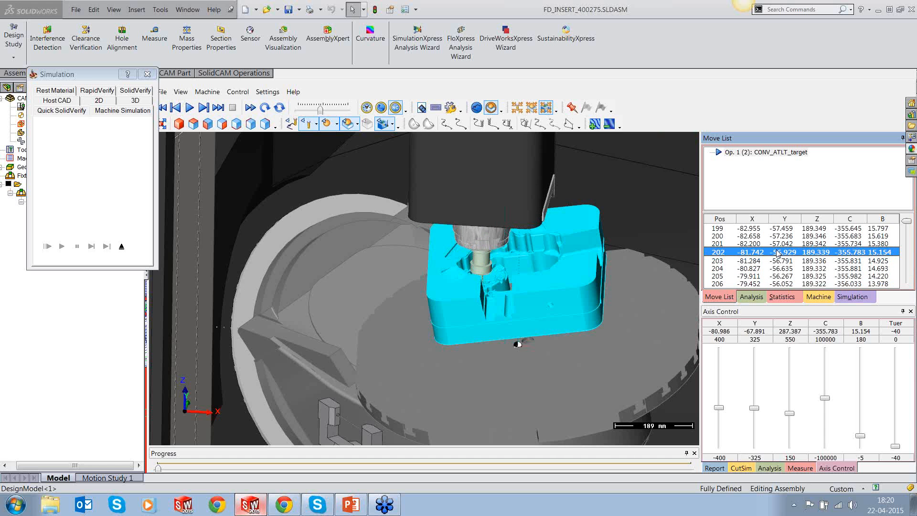
{"action": "key", "text": "Down"}
{"action": "key", "text": "Down"}
{"action": "key", "text": "Down"}
{"action": "key", "text": "Down"}
{"action": "key", "text": "Down"}
{"action": "key", "text": "Down"}
{"action": "key", "text": "Down"}
{"action": "key", "text": "Down"}
{"action": "key", "text": "Down"}
{"action": "key", "text": "Down"}
{"action": "key", "text": "Down"}
{"action": "key", "text": "Down"}
{"action": "key", "text": "Down"}
{"action": "key", "text": "Down"}
{"action": "key", "text": "Down"}
{"action": "key", "text": "Down"}
{"action": "key", "text": "Down"}
{"action": "key", "text": "Down"}
{"action": "key", "text": "Down"}
{"action": "key", "text": "Down"}
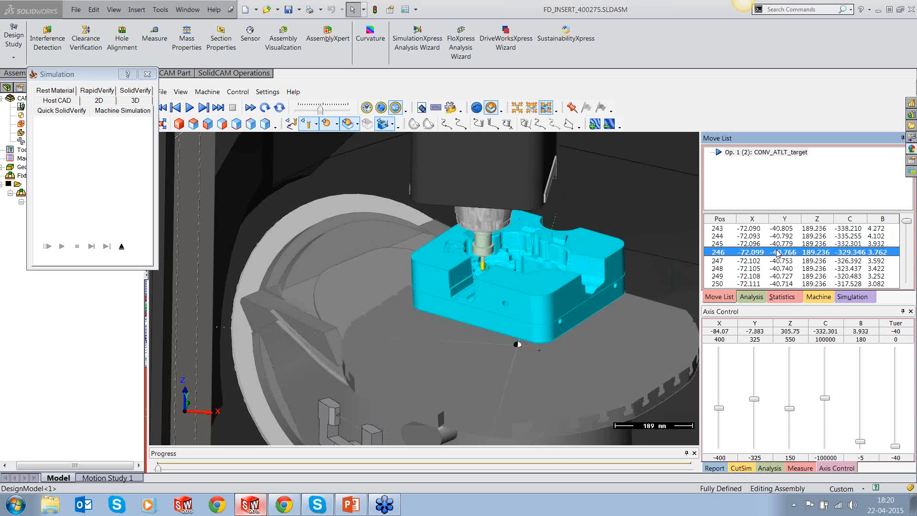
{"action": "key", "text": "Down"}
{"action": "key", "text": "Down"}
{"action": "key", "text": "Down"}
{"action": "key", "text": "Down"}
{"action": "key", "text": "Down"}
{"action": "key", "text": "Down"}
{"action": "key", "text": "Down"}
{"action": "key", "text": "Down"}
{"action": "key", "text": "Down"}
{"action": "key", "text": "Down"}
{"action": "key", "text": "Down"}
{"action": "key", "text": "Down"}
{"action": "key", "text": "Down"}
{"action": "key", "text": "Down"}
{"action": "key", "text": "Down"}
{"action": "key", "text": "Down"}
{"action": "key", "text": "Down"}
{"action": "key", "text": "Down"}
{"action": "key", "text": "Down"}
{"action": "key", "text": "Down"}
{"action": "scroll", "coordinate": [778, 254], "scroll_direction": "down", "scroll_amount": 20}
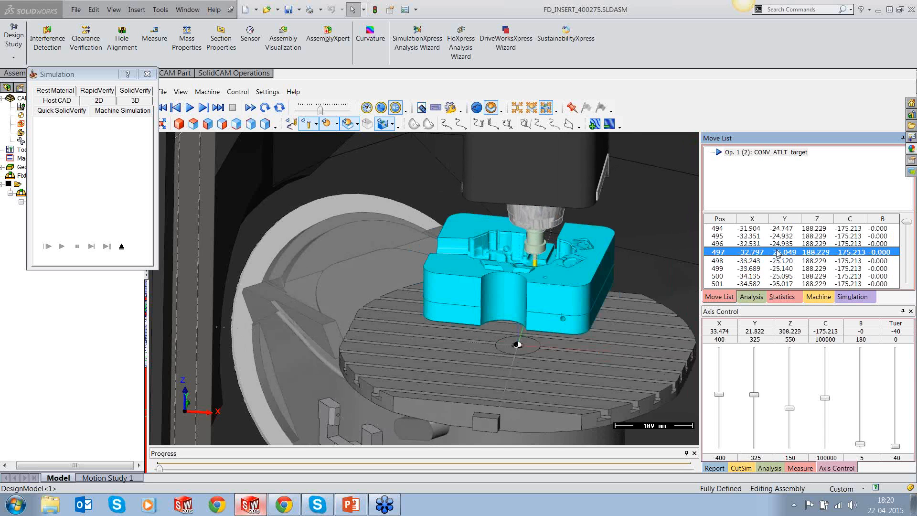
{"action": "scroll", "coordinate": [778, 254], "scroll_direction": "down", "scroll_amount": 6}
Jump ahead to position 76292 in the move list, run the machine simulation from there, and pause it at position 76564.
{"action": "left_click", "coordinate": [908, 224]}
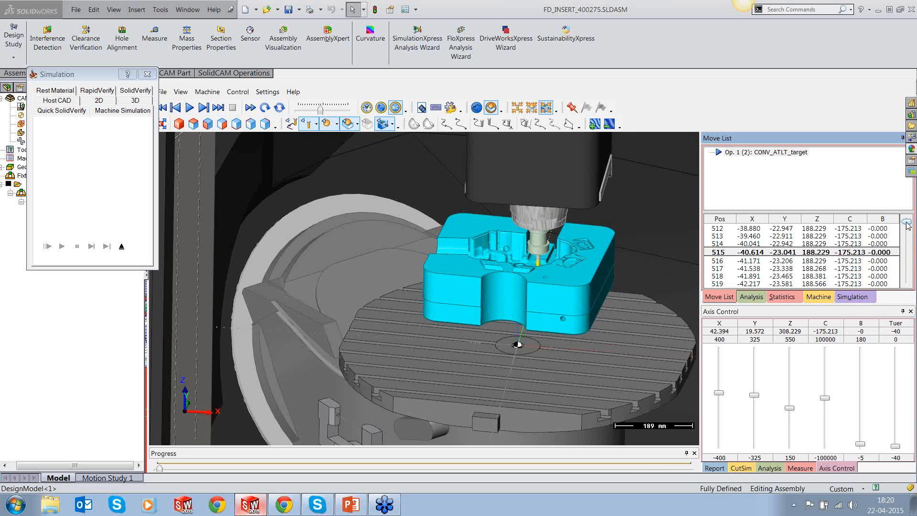
{"action": "left_click_drag", "start_coordinate": [907, 223], "coordinate": [910, 265]}
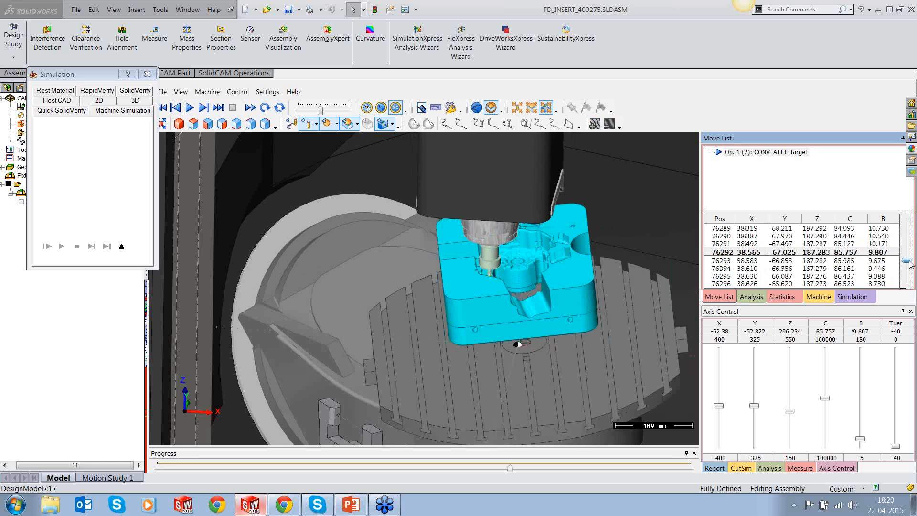
{"action": "left_click", "coordinate": [191, 107]}
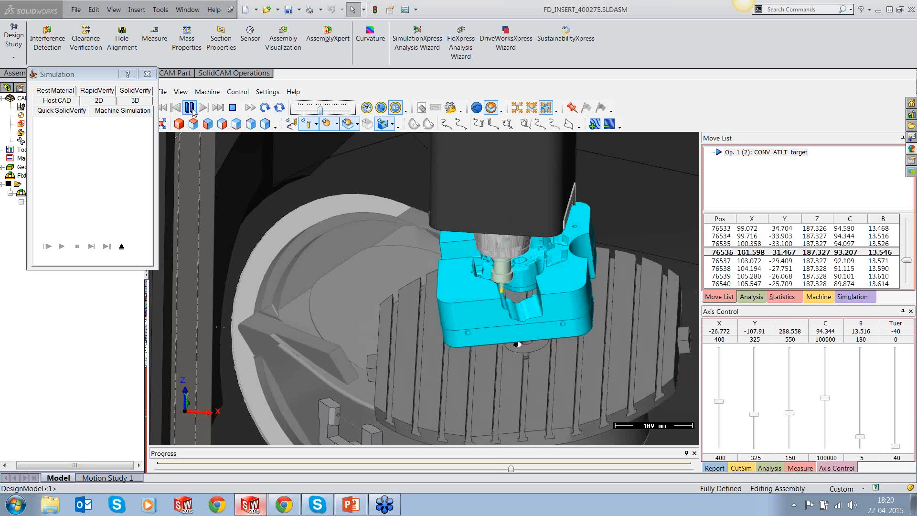
{"action": "left_click", "coordinate": [191, 108]}
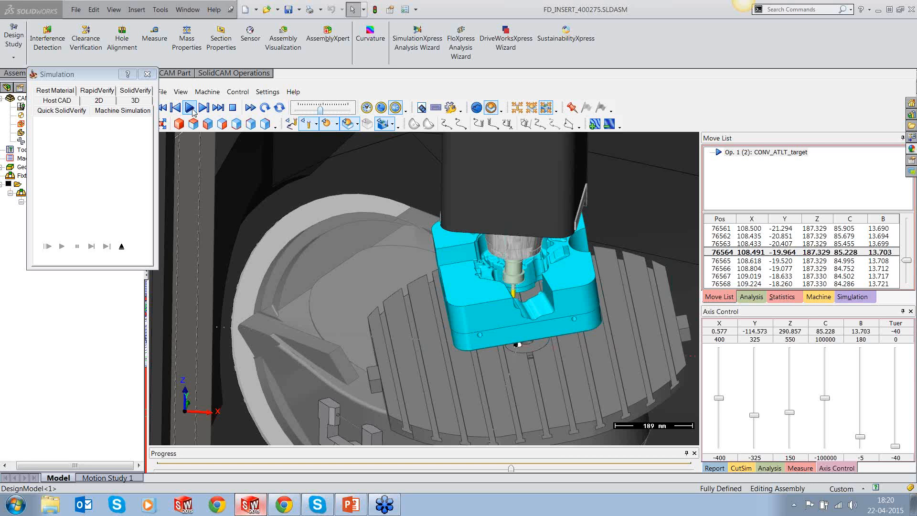
Exit the simulation and display the CONV_ATLT_target_1 tool path in the insert's cavity instead of the CONV_ATLT_target path.
{"action": "left_click", "coordinate": [121, 246]}
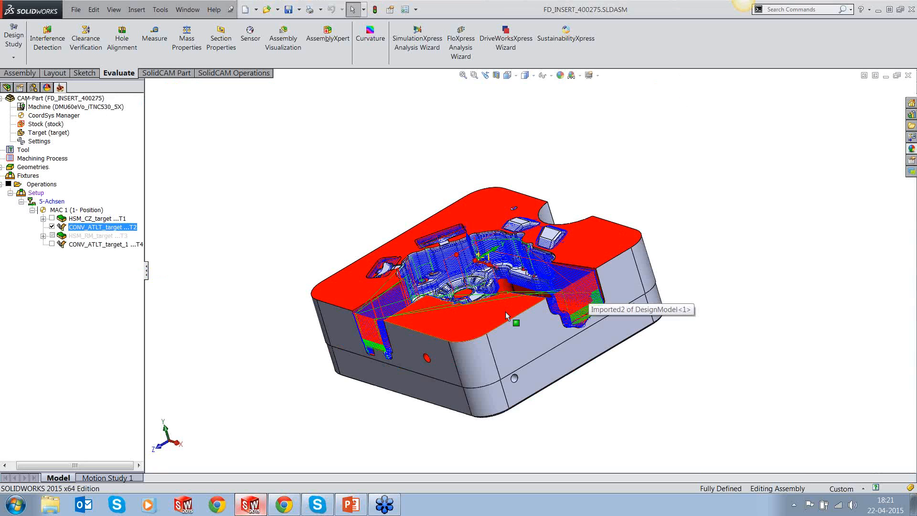
{"action": "middle_click_drag", "start_coordinate": [505, 311], "coordinate": [601, 317]}
{"action": "scroll", "coordinate": [601, 316], "scroll_direction": "down", "scroll_amount": 2}
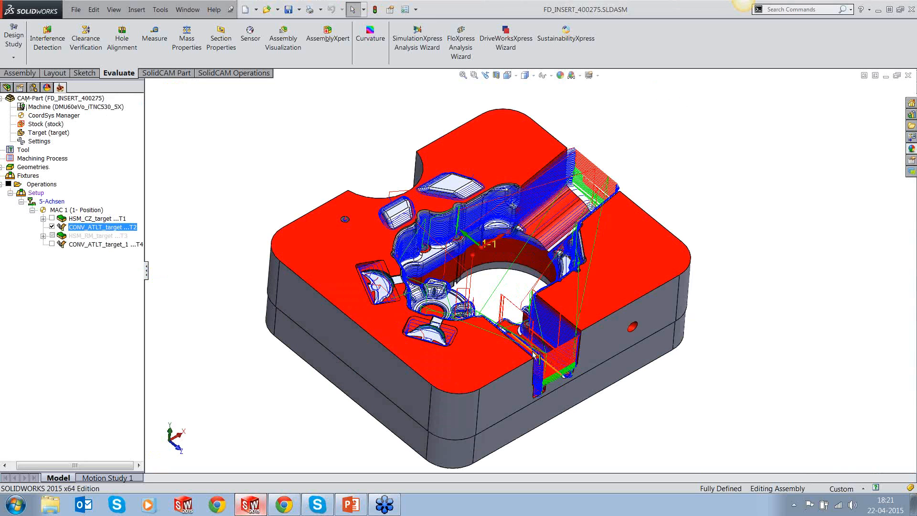
{"action": "left_click", "coordinate": [51, 227]}
{"action": "left_click", "coordinate": [51, 244]}
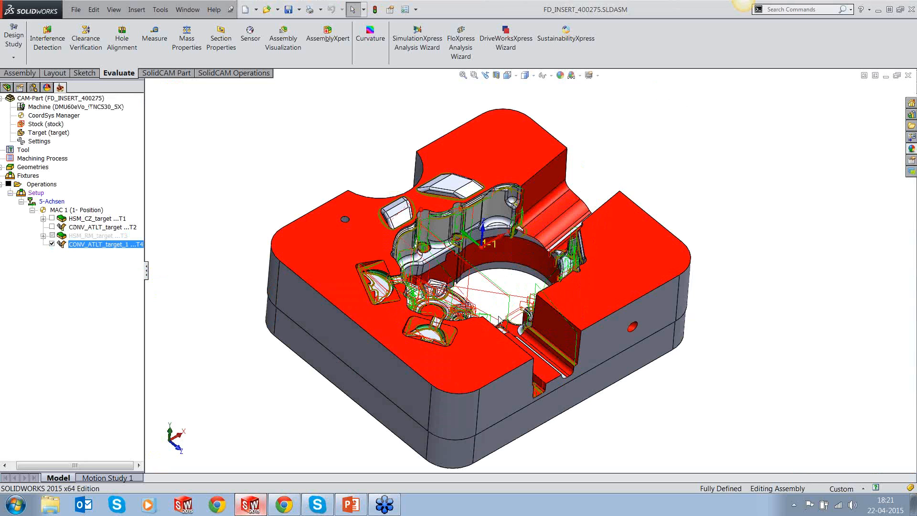
{"action": "middle_click_drag", "start_coordinate": [498, 317], "coordinate": [413, 350]}
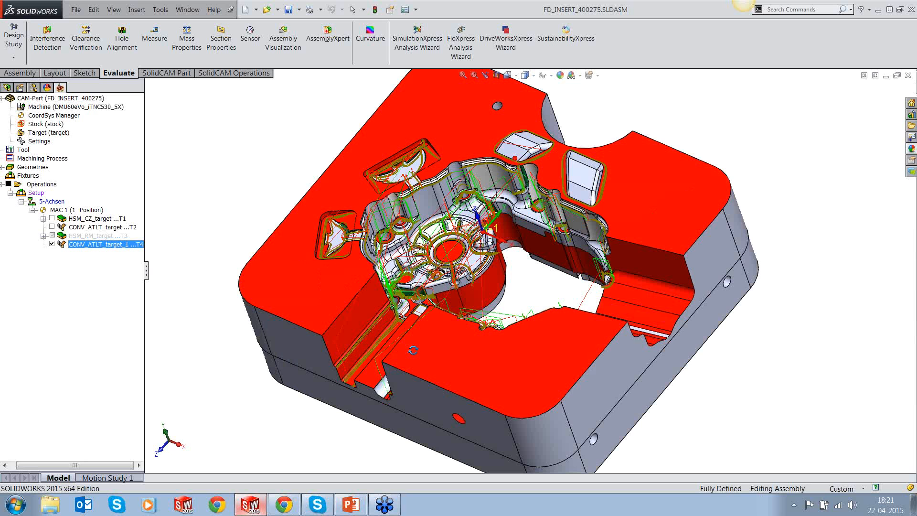
{"action": "scroll", "coordinate": [451, 267], "scroll_direction": "down", "scroll_amount": 3}
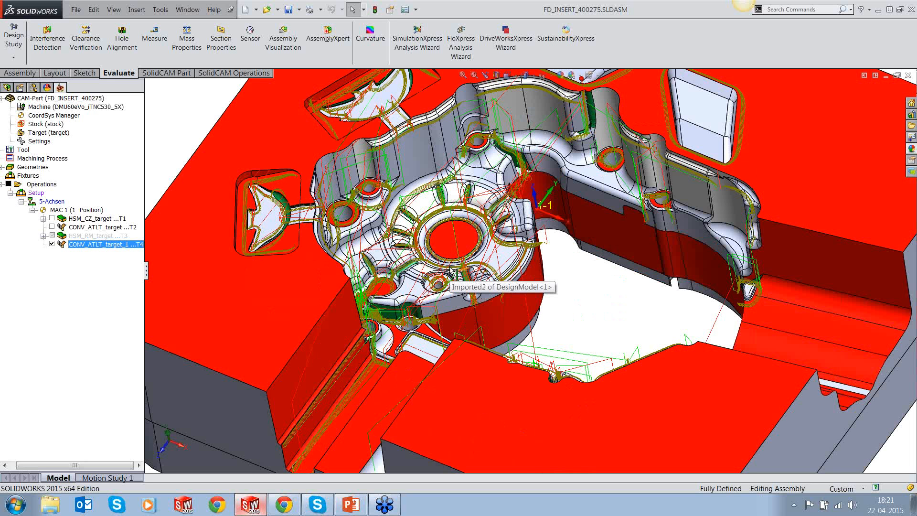
{"action": "scroll", "coordinate": [451, 269], "scroll_direction": "down", "scroll_amount": 2}
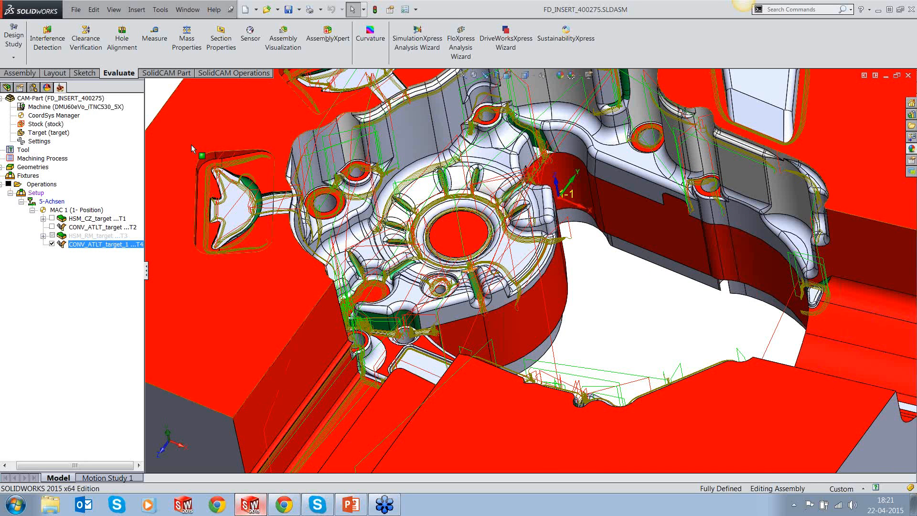
Open the simulation of CONV_ATLT_target_1, run it in Host CAD mode with the whole insert in view, and pause it.
{"action": "right_click", "coordinate": [95, 244]}
{"action": "left_click", "coordinate": [125, 169]}
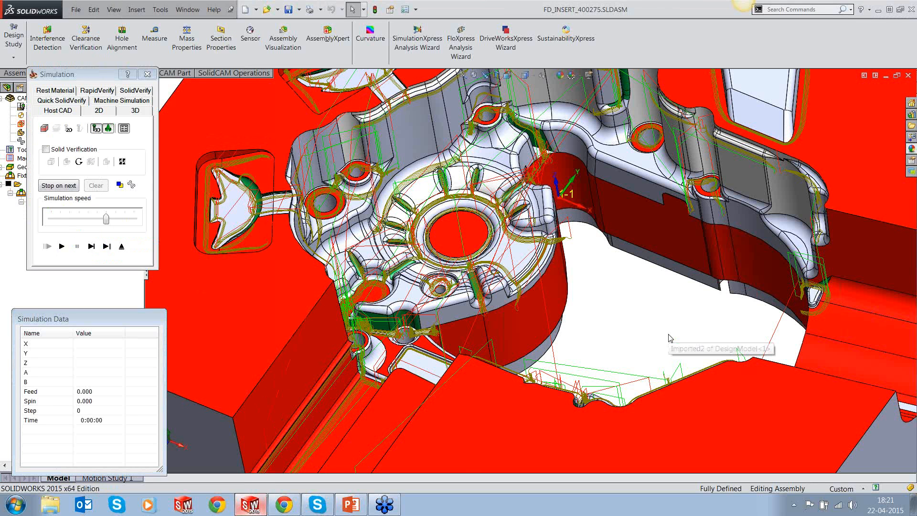
{"action": "scroll", "coordinate": [668, 338], "scroll_direction": "up", "scroll_amount": 1}
{"action": "scroll", "coordinate": [668, 338], "scroll_direction": "up", "scroll_amount": 4}
{"action": "right_click", "coordinate": [572, 281]}
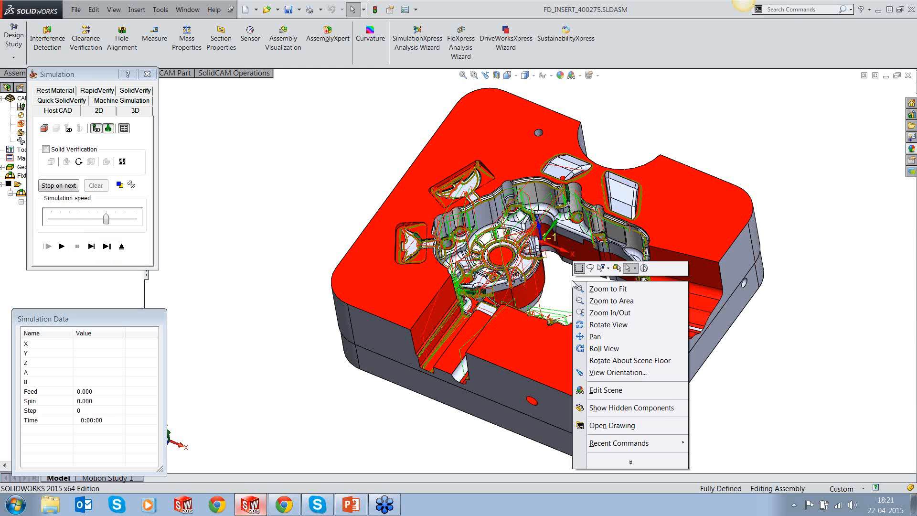
{"action": "middle_click_drag", "start_coordinate": [573, 282], "coordinate": [567, 266]}
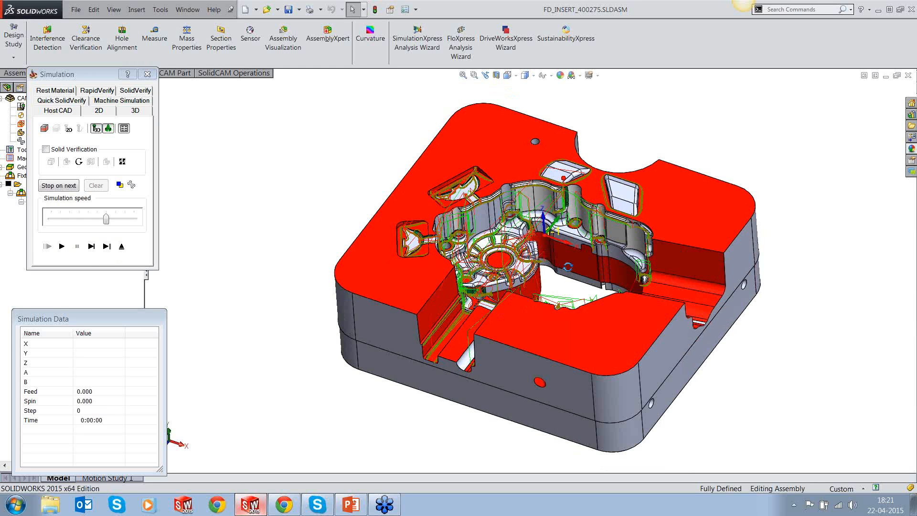
{"action": "scroll", "coordinate": [568, 266], "scroll_direction": "down", "scroll_amount": 1}
{"action": "left_click", "coordinate": [62, 246]}
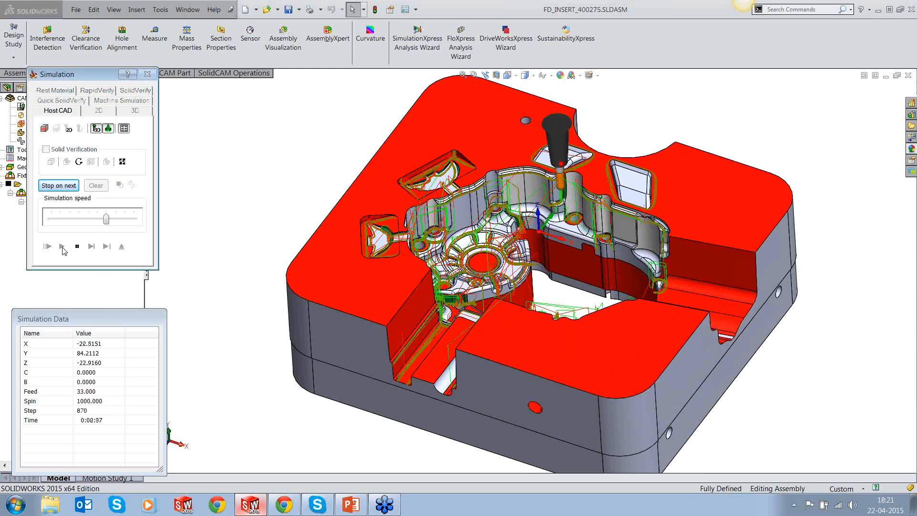
{"action": "left_click", "coordinate": [76, 246]}
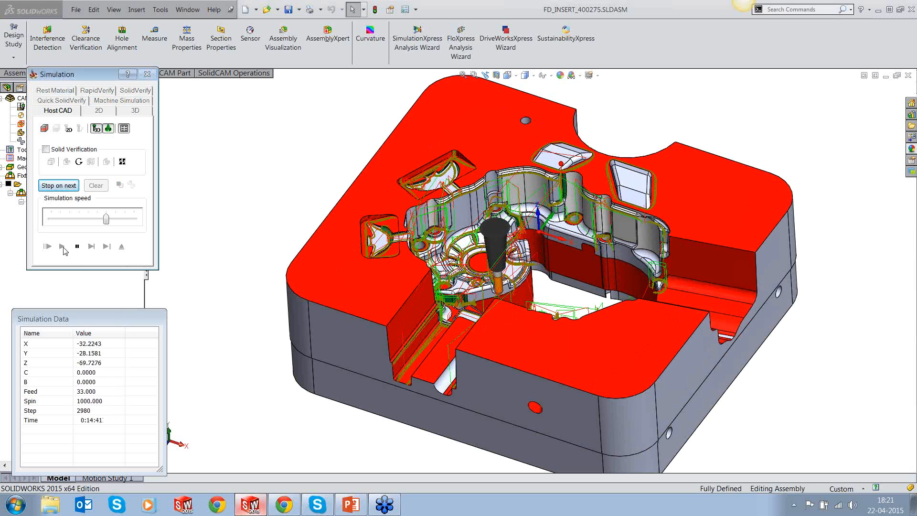
{"action": "left_click", "coordinate": [76, 246]}
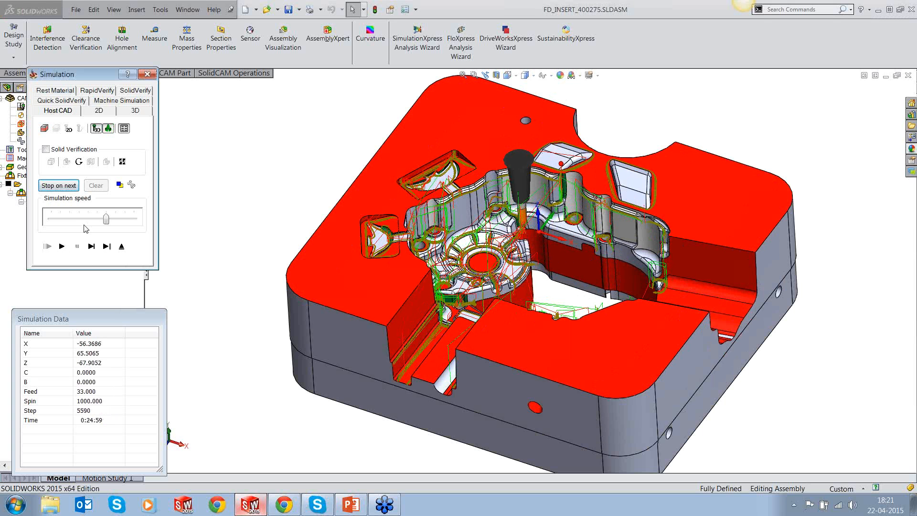
Reduce the simulation speed, continue the CONV_ATLT_target_1 run through the cavity, and pause it at step 8128.
{"action": "left_click_drag", "start_coordinate": [106, 219], "coordinate": [88, 219]}
{"action": "left_click", "coordinate": [62, 246]}
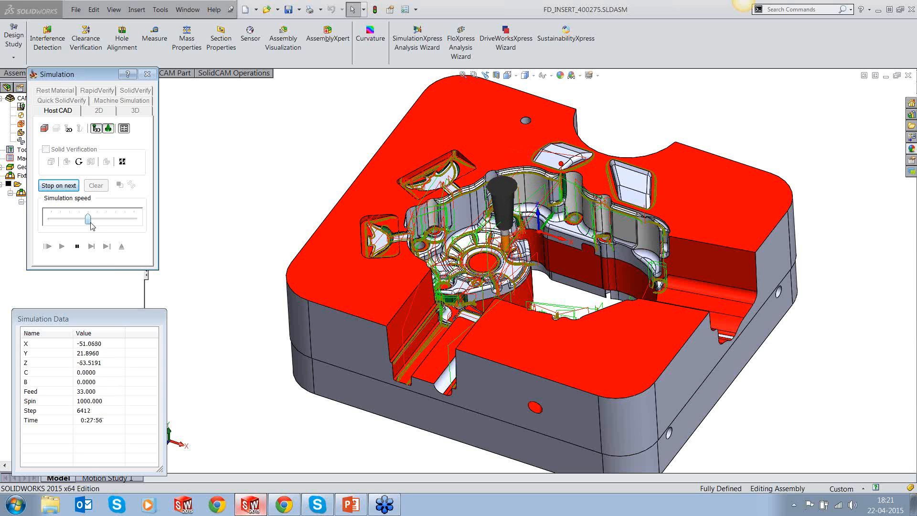
{"action": "left_click_drag", "start_coordinate": [90, 219], "coordinate": [97, 220]}
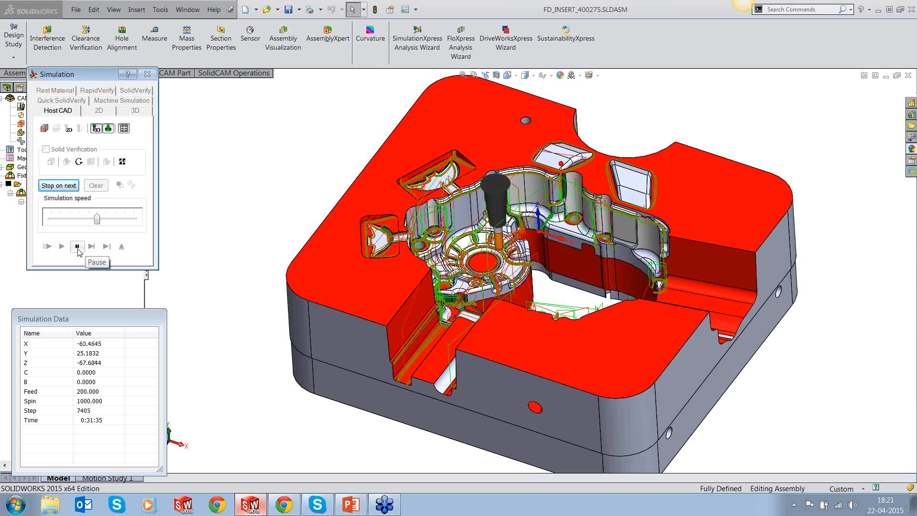
{"action": "left_click", "coordinate": [77, 246]}
Examine the tilted tool and holder in the cavity corner beside the slot, and highlight the slot's large side face next to it.
{"action": "middle_click_drag", "start_coordinate": [430, 305], "coordinate": [485, 332]}
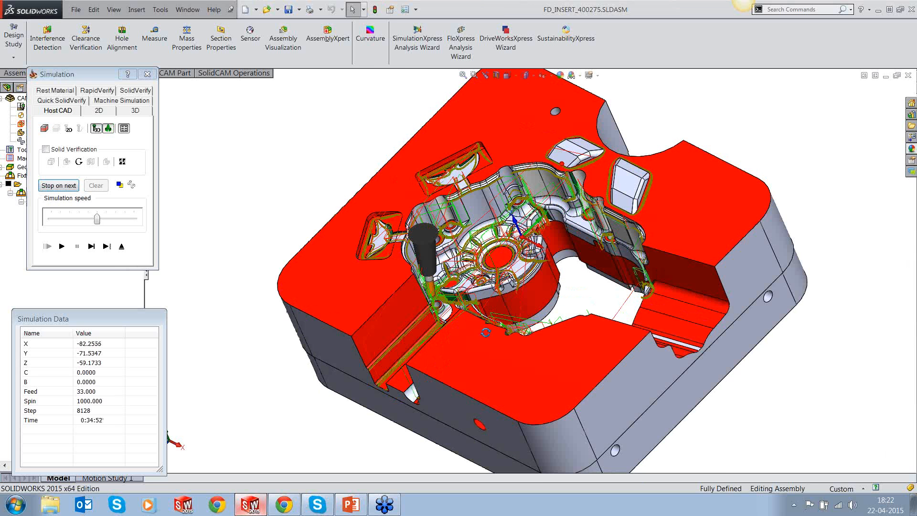
{"action": "scroll", "coordinate": [420, 320], "scroll_direction": "down", "scroll_amount": 3}
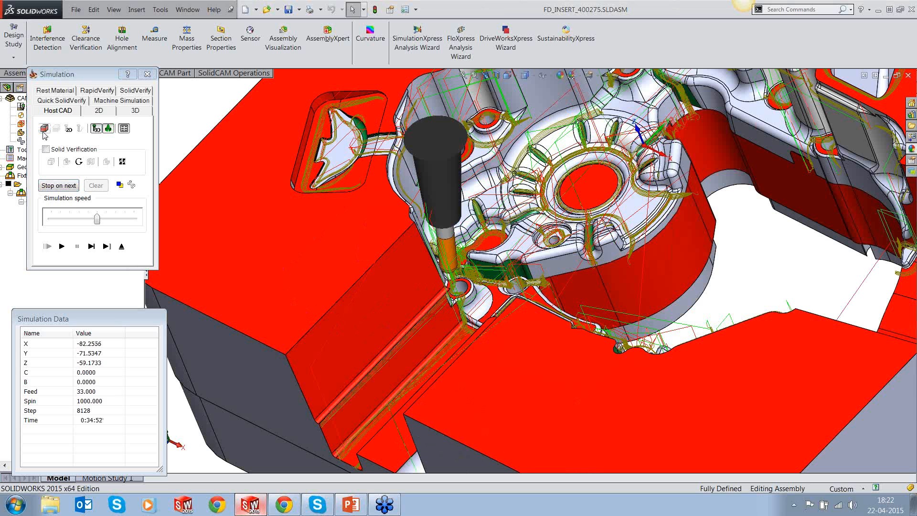
{"action": "middle_click_drag", "start_coordinate": [457, 273], "coordinate": [441, 285]}
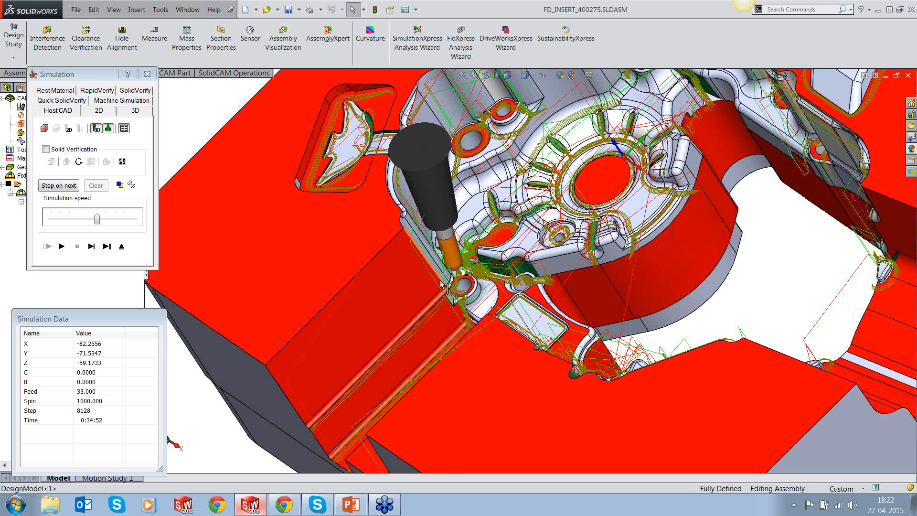
{"action": "scroll", "coordinate": [443, 291], "scroll_direction": "down", "scroll_amount": 3}
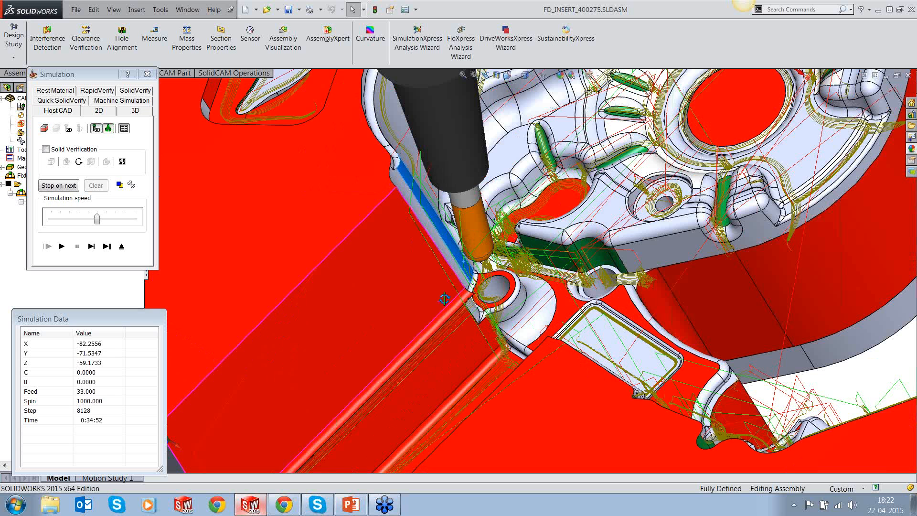
{"action": "scroll", "coordinate": [444, 299], "scroll_direction": "down", "scroll_amount": 3}
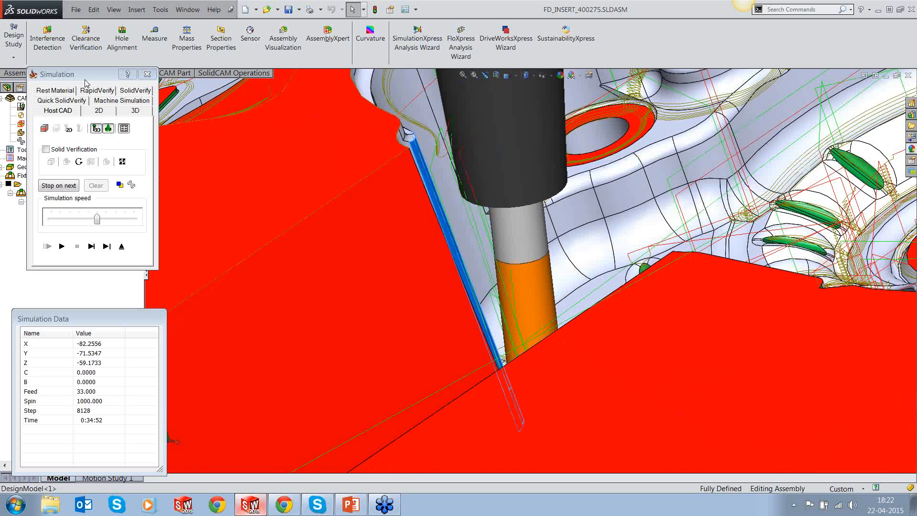
{"action": "left_click_drag", "start_coordinate": [85, 80], "coordinate": [106, 29]}
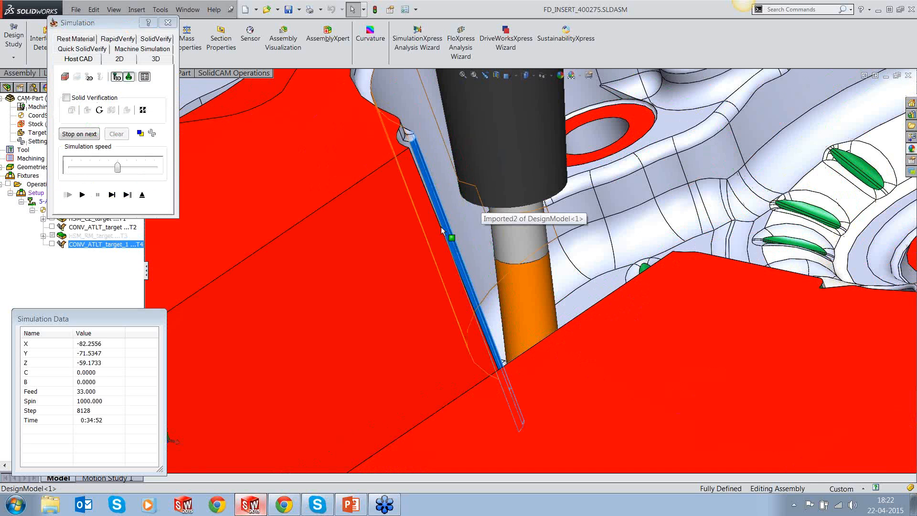
{"action": "left_click", "coordinate": [423, 283]}
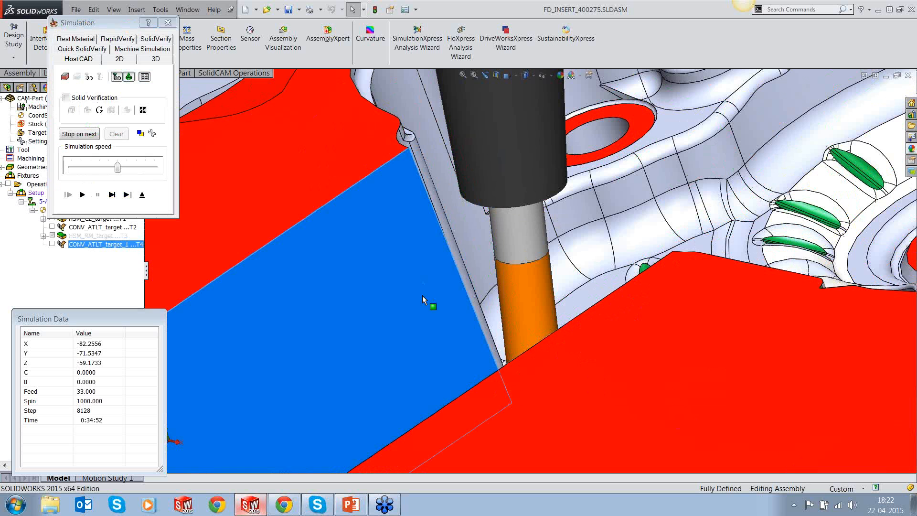
{"action": "scroll", "coordinate": [422, 296], "scroll_direction": "up", "scroll_amount": 2}
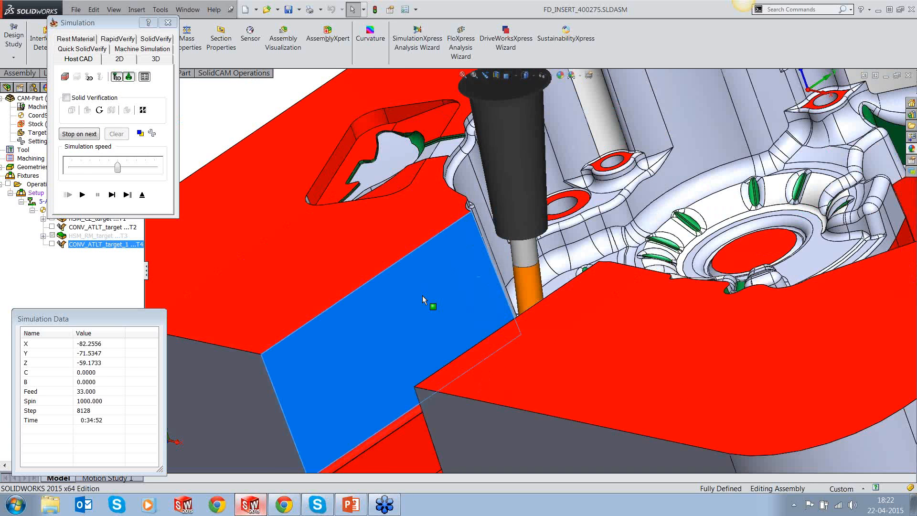
Inspect the tilted tool beside the slot from other angles, exit the CONV_ATLT_target_1 simulation, and bring the whole insert into view.
{"action": "middle_click_drag", "start_coordinate": [422, 295], "coordinate": [437, 421]}
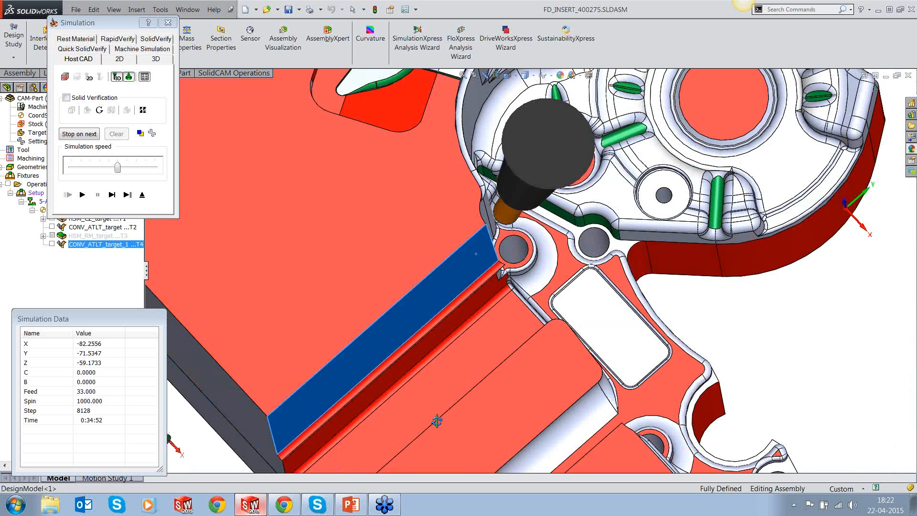
{"action": "middle_click_drag", "start_coordinate": [437, 421], "coordinate": [423, 367]}
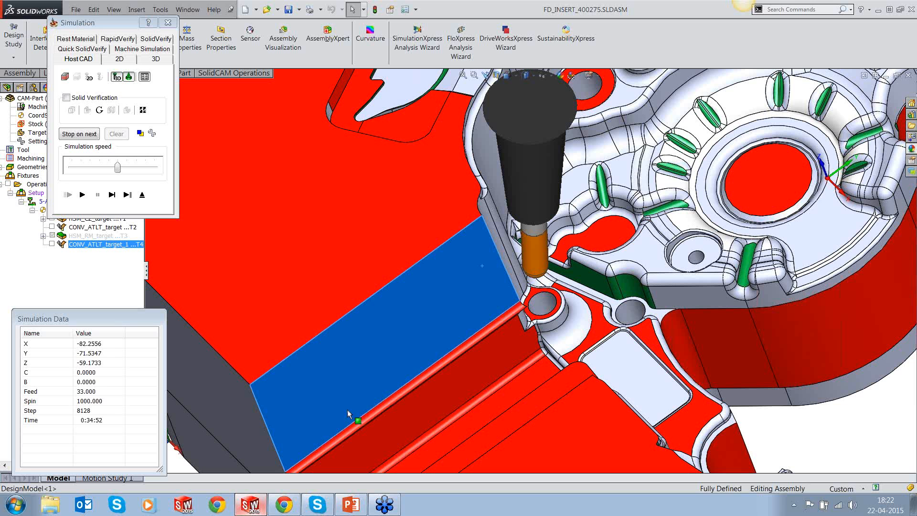
{"action": "left_click", "coordinate": [142, 195]}
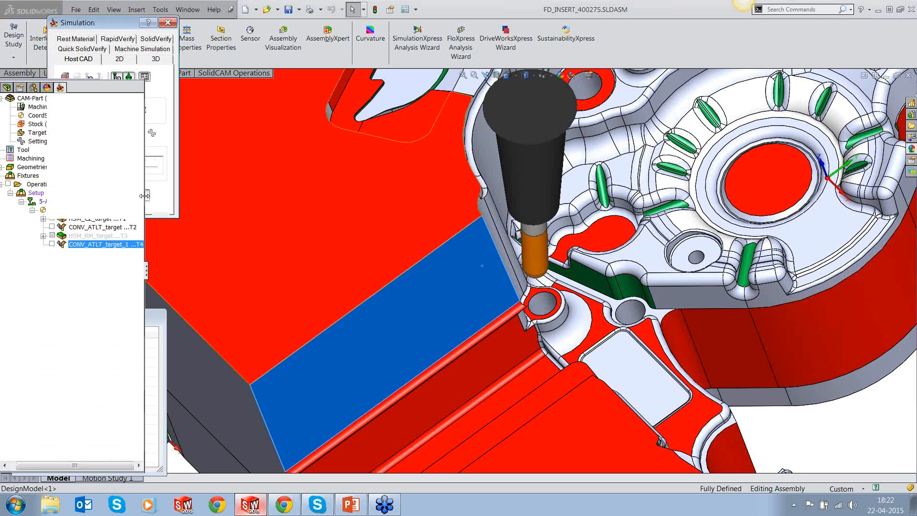
{"action": "left_click", "coordinate": [822, 460]}
{"action": "scroll", "coordinate": [795, 364], "scroll_direction": "up", "scroll_amount": 8}
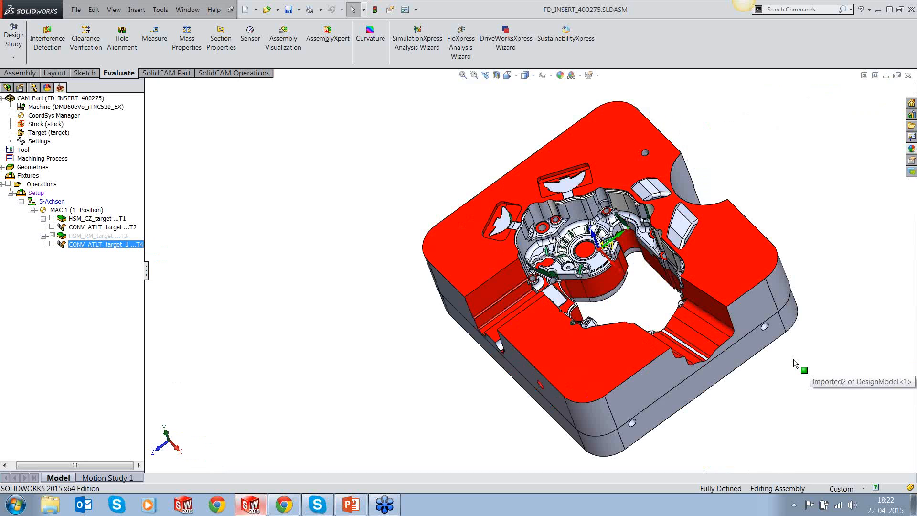
{"action": "middle_click_drag", "start_coordinate": [795, 364], "coordinate": [743, 330]}
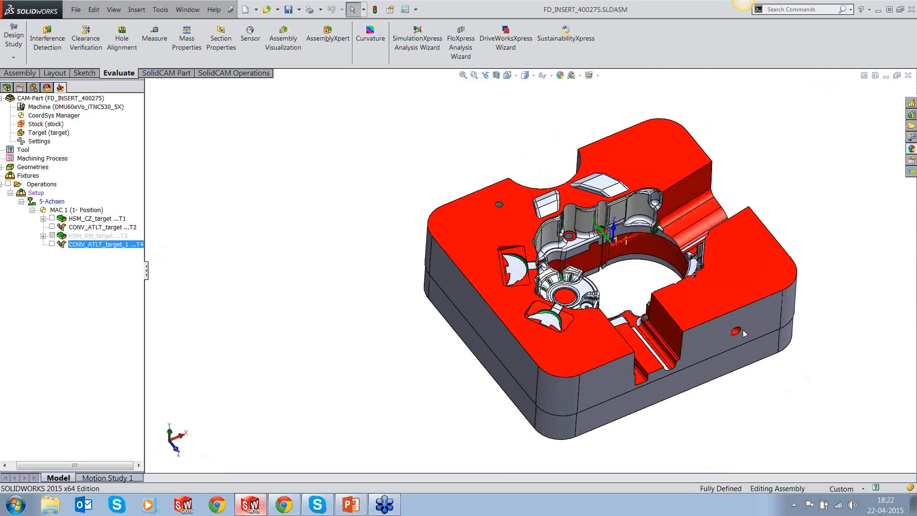
{"action": "scroll", "coordinate": [743, 330], "scroll_direction": "down", "scroll_amount": 3}
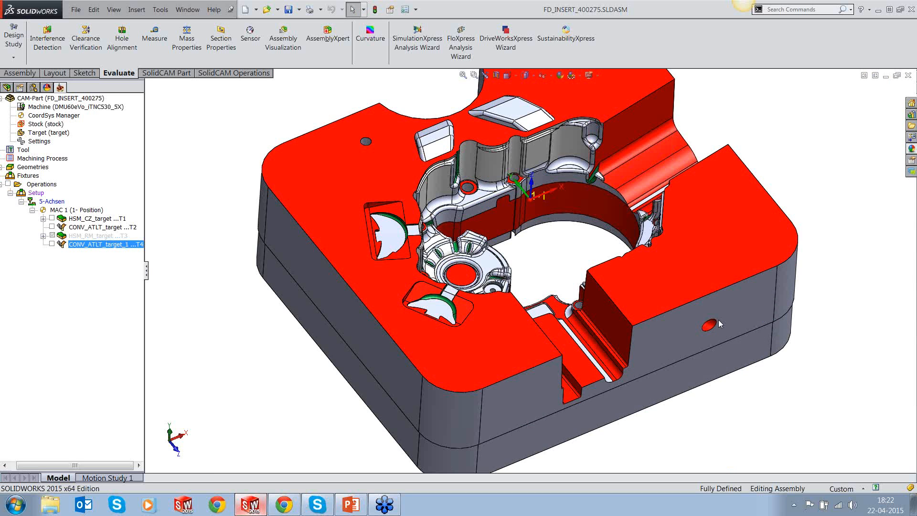
Open the MD_WITHRUNNER CAM-Part from the recent CAM-Parts.
{"action": "left_click", "coordinate": [160, 10]}
{"action": "mouse_move", "coordinate": [239, 61]}
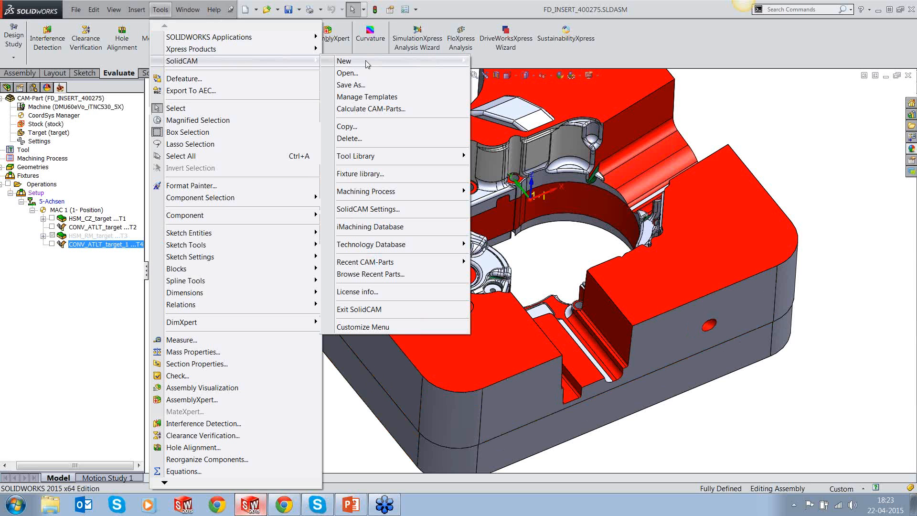
{"action": "mouse_move", "coordinate": [353, 263]}
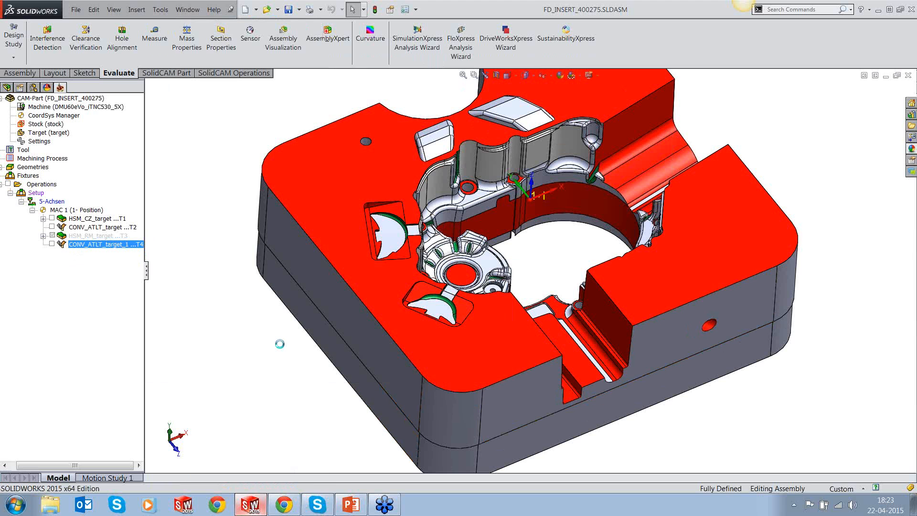
{"action": "left_click", "coordinate": [280, 344]}
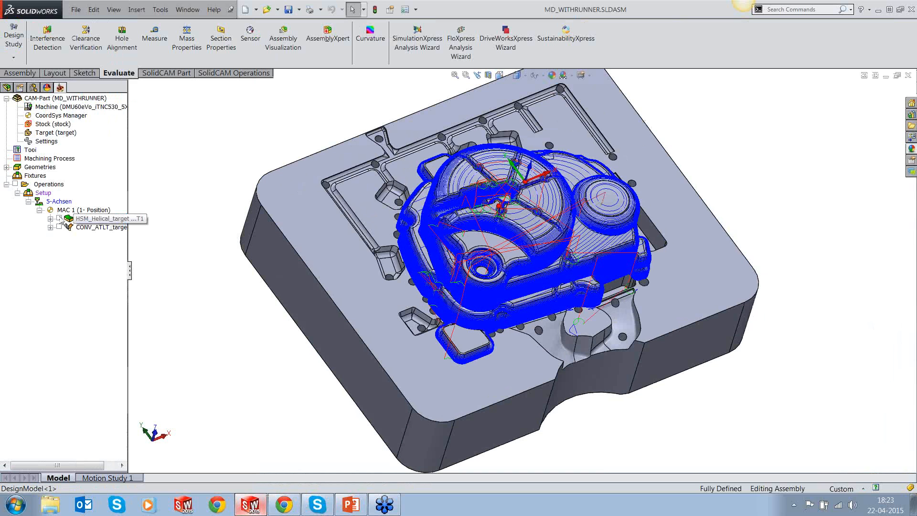
Display the HSM_Helical_target tool path on the core, and replace it with the CONV_ATLT_target tool path.
{"action": "left_click", "coordinate": [62, 219]}
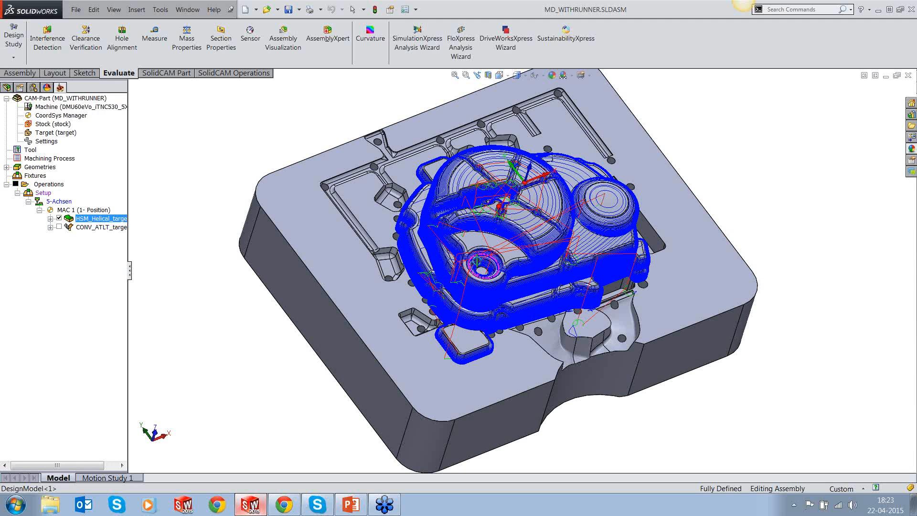
{"action": "middle_click_drag", "start_coordinate": [477, 261], "coordinate": [554, 296]}
{"action": "scroll", "coordinate": [554, 296], "scroll_direction": "down", "scroll_amount": 2}
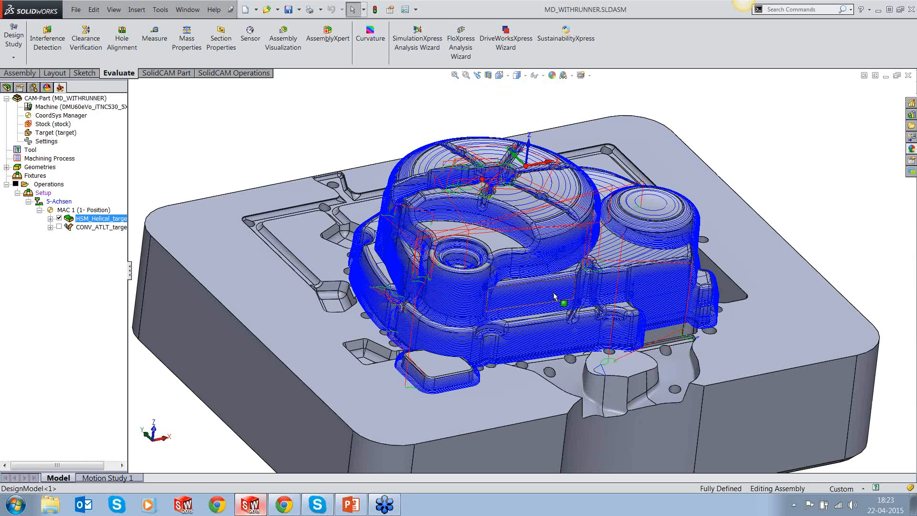
{"action": "left_click", "coordinate": [59, 218]}
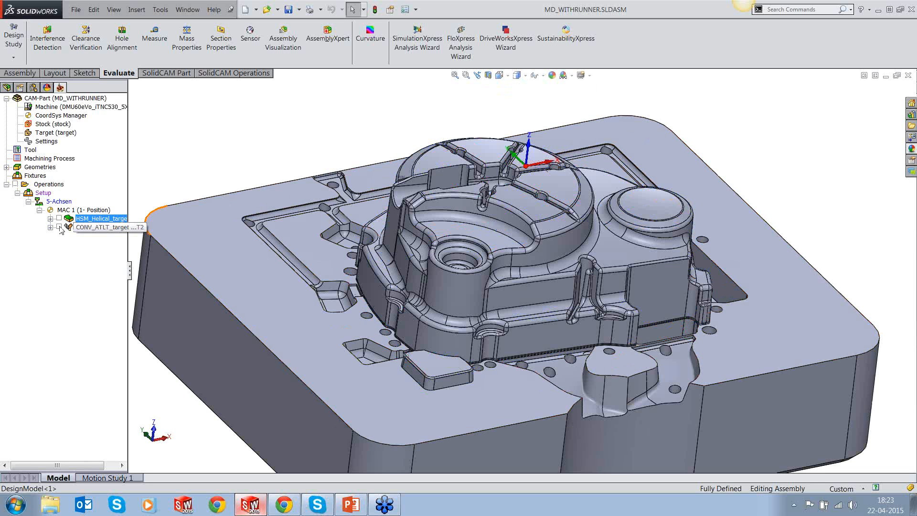
{"action": "left_click", "coordinate": [59, 227]}
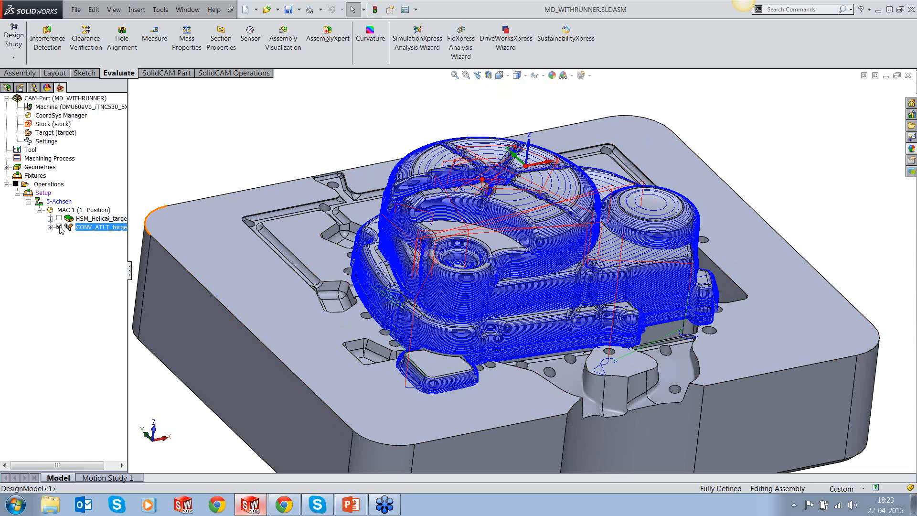
Run the CONV_ATLT_target simulation in Host CAD mode and raise the simulation speed close to the maximum.
{"action": "right_click", "coordinate": [102, 228]}
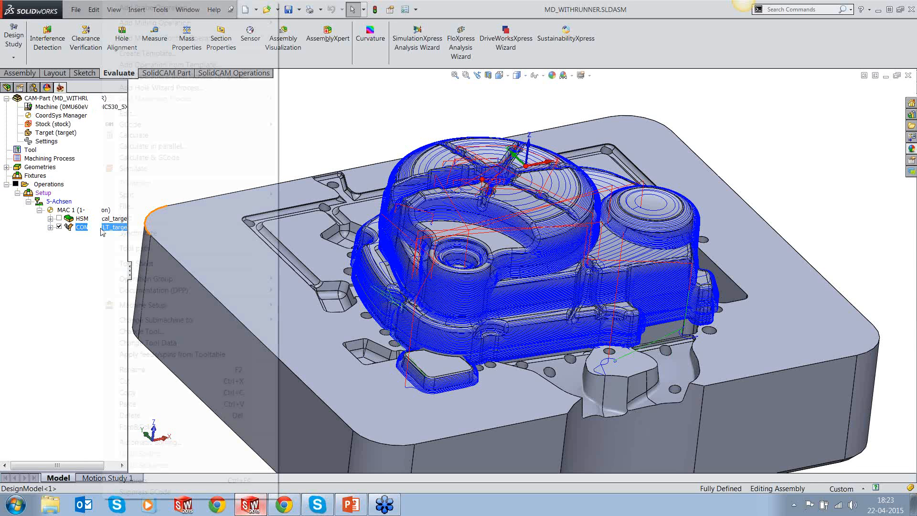
{"action": "left_click", "coordinate": [127, 169]}
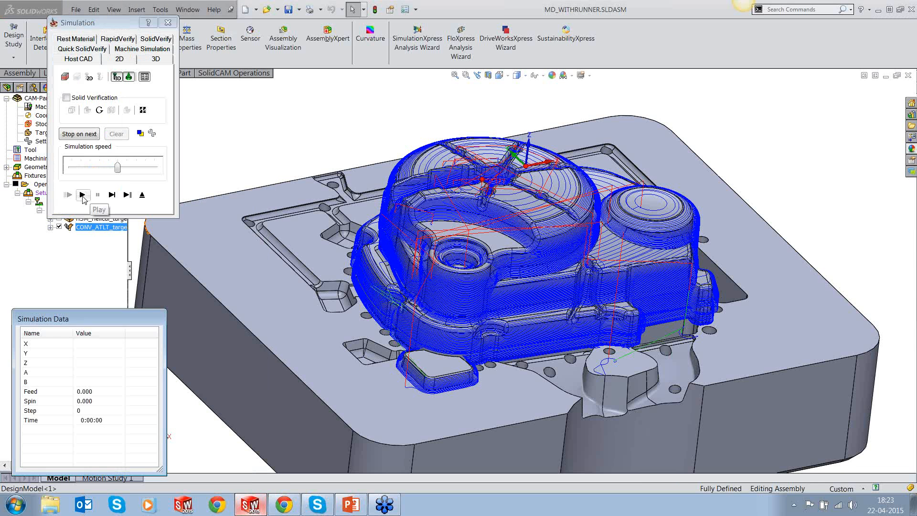
{"action": "left_click", "coordinate": [82, 195]}
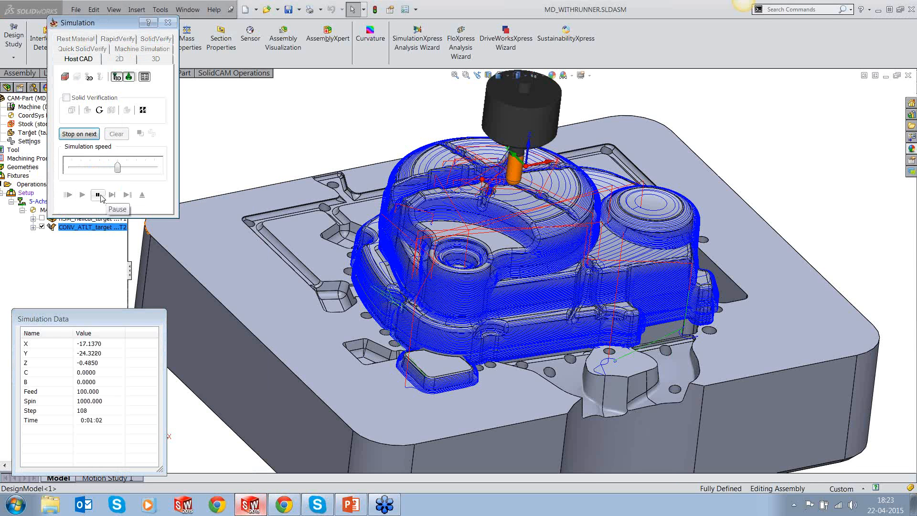
{"action": "left_click_drag", "start_coordinate": [118, 167], "coordinate": [145, 167]}
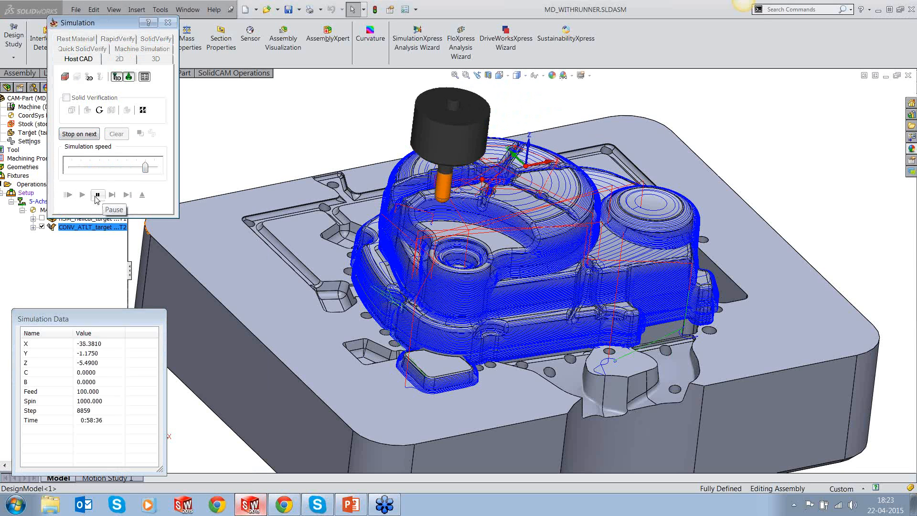
{"action": "left_click_drag", "start_coordinate": [146, 167], "coordinate": [154, 167]}
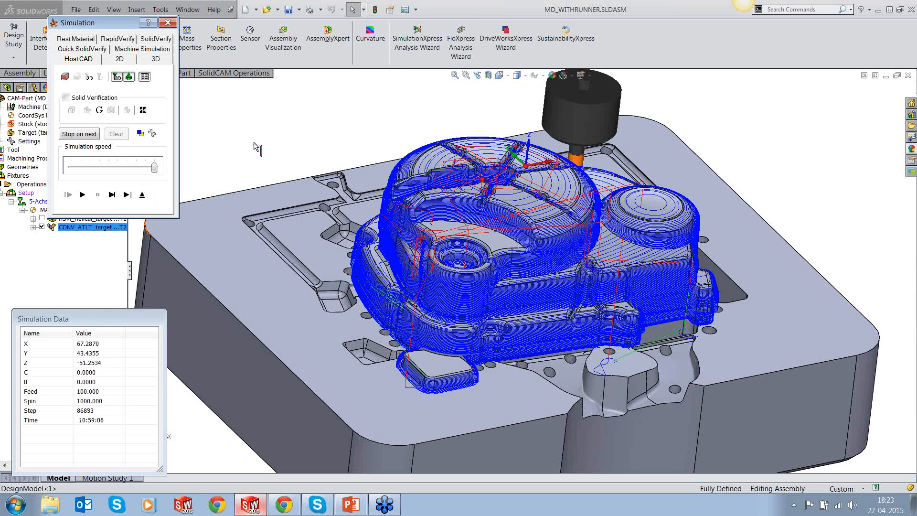
Hide the CONV_ATLT_target tool path, run its simulation again on the bare model, and pause it at step 85102.
{"action": "left_click", "coordinate": [42, 227]}
{"action": "left_click", "coordinate": [112, 194]}
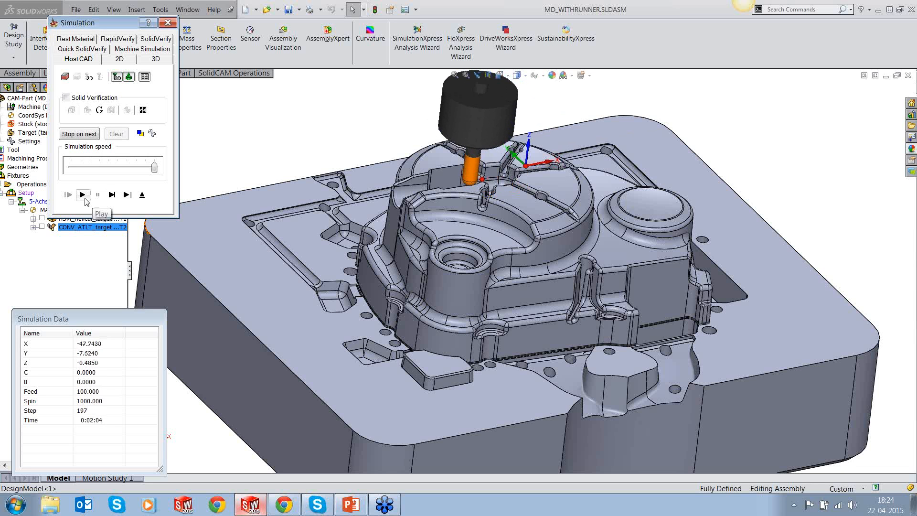
{"action": "left_click", "coordinate": [98, 195]}
{"action": "left_click", "coordinate": [83, 195]}
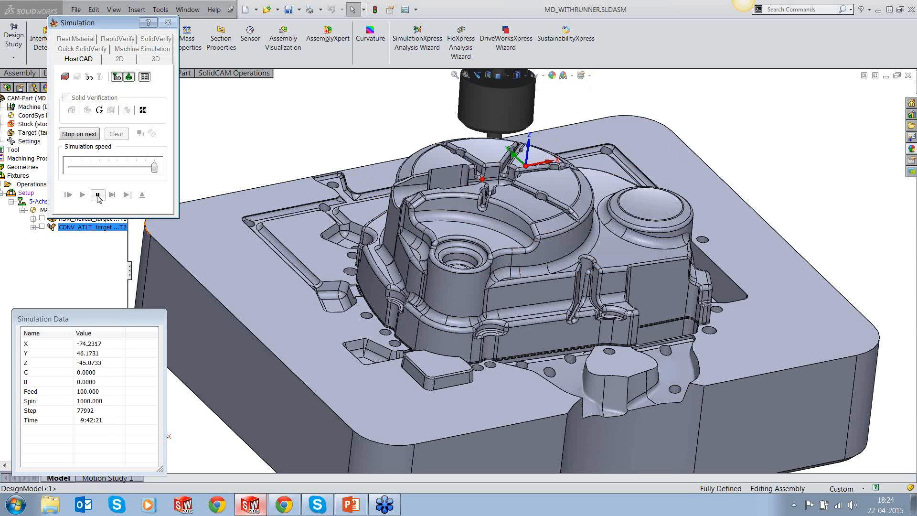
{"action": "left_click", "coordinate": [98, 195]}
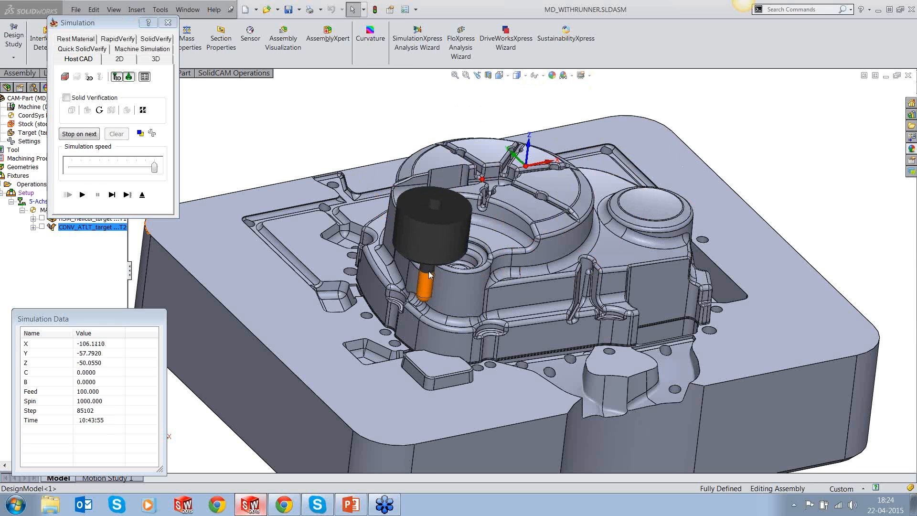
Advance the simulation to step 85140 while viewing the tool from the side of the round dome.
{"action": "middle_click_drag", "start_coordinate": [429, 274], "coordinate": [553, 284]}
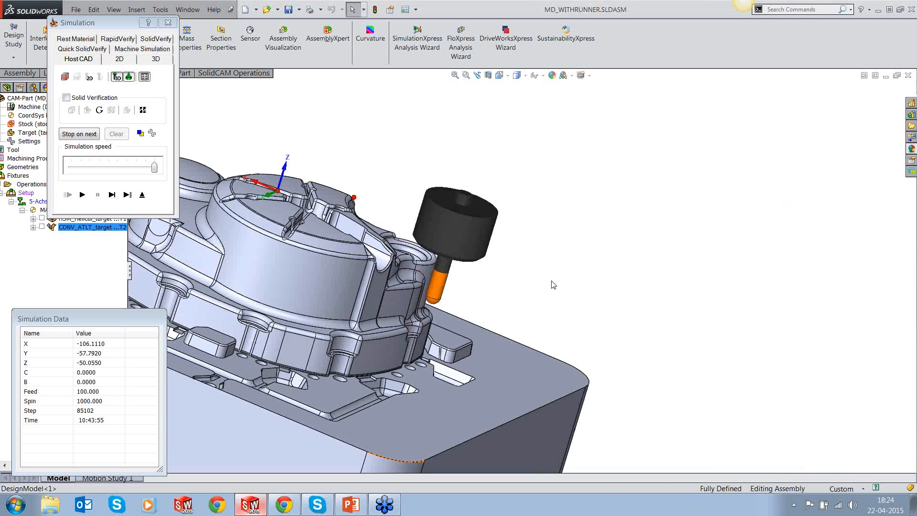
{"action": "scroll", "coordinate": [553, 284], "scroll_direction": "up", "scroll_amount": 3}
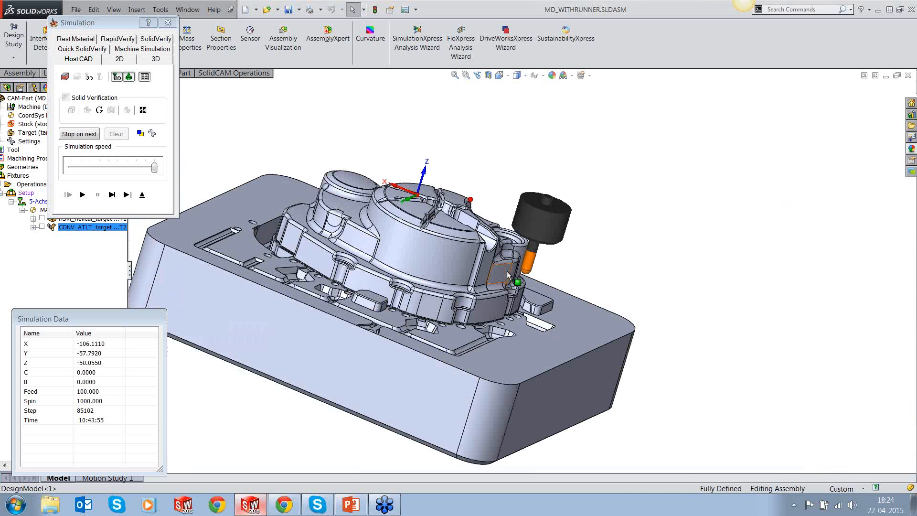
{"action": "left_click", "coordinate": [112, 199]}
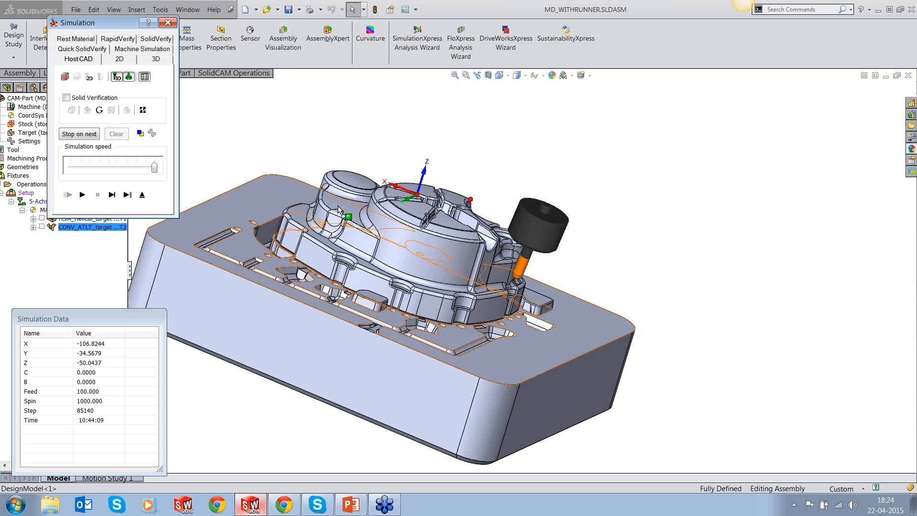
{"action": "middle_click_drag", "start_coordinate": [338, 210], "coordinate": [454, 225]}
{"action": "scroll", "coordinate": [452, 222], "scroll_direction": "down", "scroll_amount": 2}
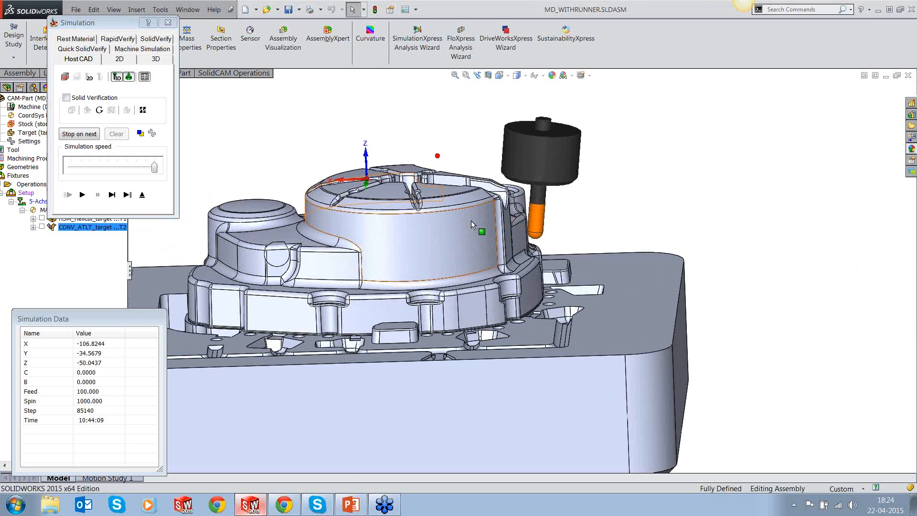
Advance the simulation move by move to step 85174, following the tool's tilt along the dome's side wall.
{"action": "left_click", "coordinate": [112, 194]}
{"action": "left_click", "coordinate": [114, 196]}
{"action": "left_click", "coordinate": [114, 197]}
{"action": "left_click", "coordinate": [114, 196]}
{"action": "left_click", "coordinate": [114, 197]}
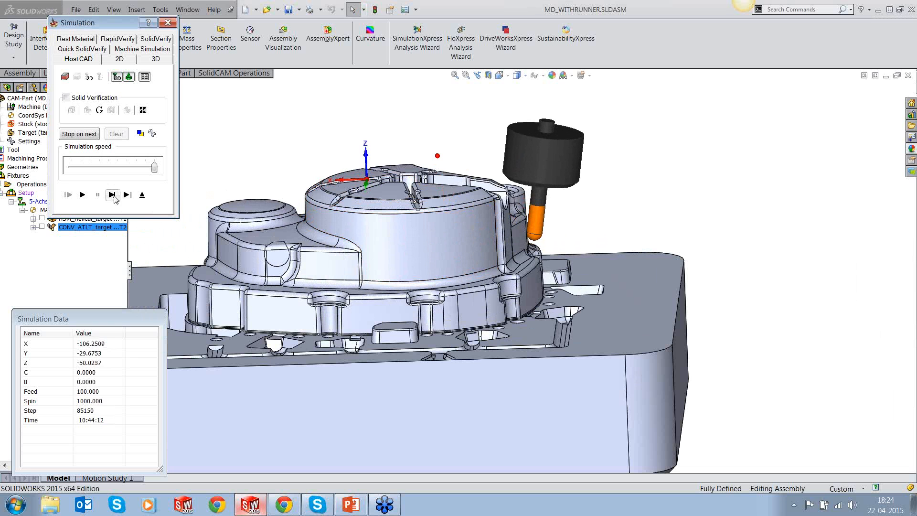
{"action": "left_click", "coordinate": [115, 196]}
{"action": "left_click", "coordinate": [114, 196]}
{"action": "left_click", "coordinate": [114, 196]}
{"action": "left_click", "coordinate": [114, 196]}
{"action": "left_click", "coordinate": [114, 196]}
{"action": "left_click", "coordinate": [114, 197]}
{"action": "left_click", "coordinate": [114, 196]}
{"action": "left_click", "coordinate": [114, 196]}
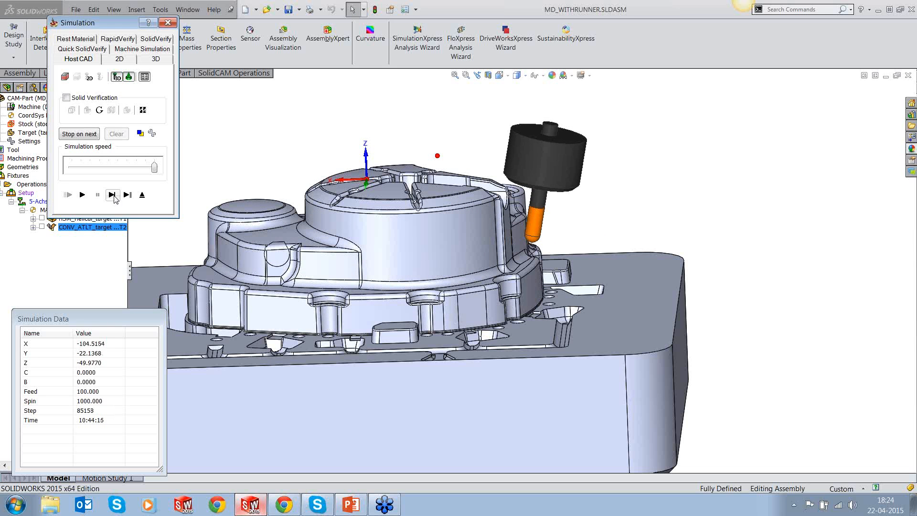
{"action": "left_click", "coordinate": [115, 196]}
{"action": "left_click", "coordinate": [114, 196]}
{"action": "left_click", "coordinate": [114, 196]}
{"action": "left_click", "coordinate": [114, 196]}
{"action": "left_click", "coordinate": [115, 196]}
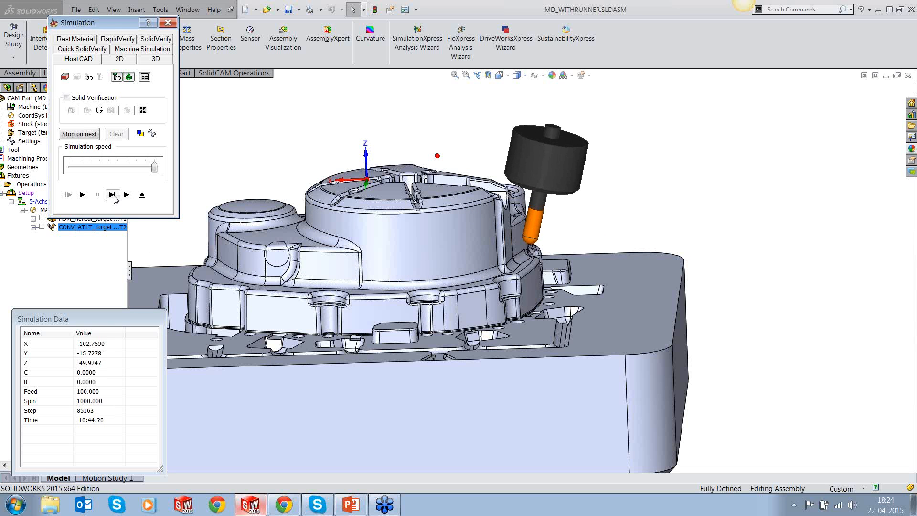
{"action": "left_click", "coordinate": [114, 196]}
{"action": "left_click", "coordinate": [115, 196]}
{"action": "left_click", "coordinate": [114, 196]}
{"action": "left_click", "coordinate": [114, 197]}
{"action": "left_click", "coordinate": [114, 196]}
{"action": "left_click", "coordinate": [114, 197]}
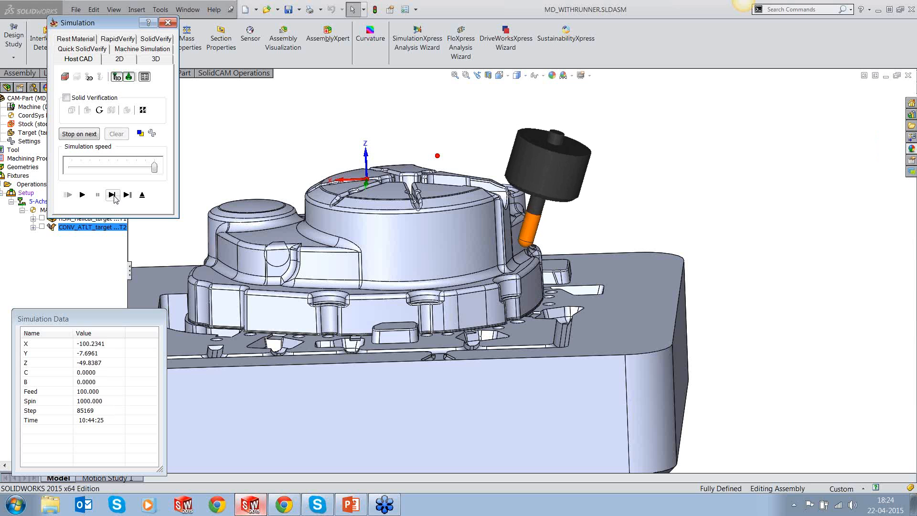
{"action": "left_click", "coordinate": [114, 196]}
{"action": "left_click", "coordinate": [114, 196]}
{"action": "left_click", "coordinate": [114, 196]}
{"action": "left_click", "coordinate": [115, 196]}
{"action": "left_click", "coordinate": [114, 196]}
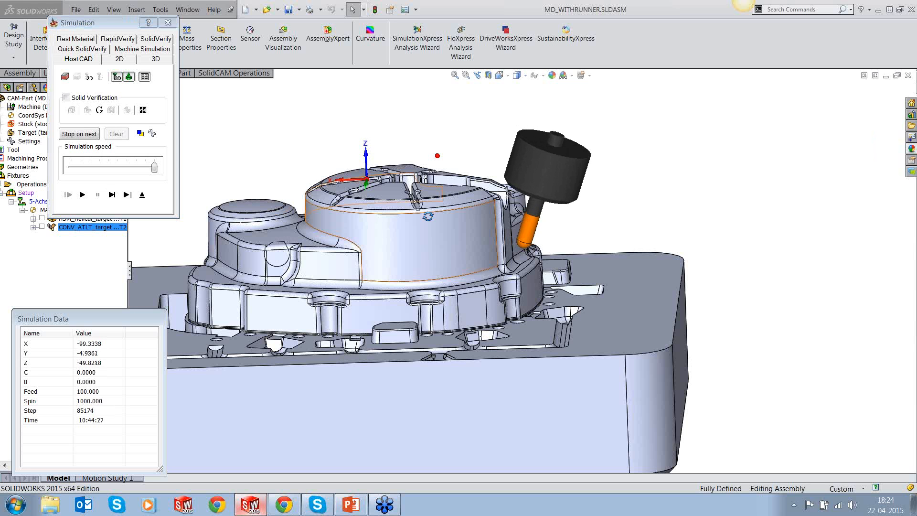
Advance the simulation to step 85221 and examine the clearance between the tilted short tool, its holder and the dome wall up close.
{"action": "middle_click_drag", "start_coordinate": [427, 217], "coordinate": [440, 205]}
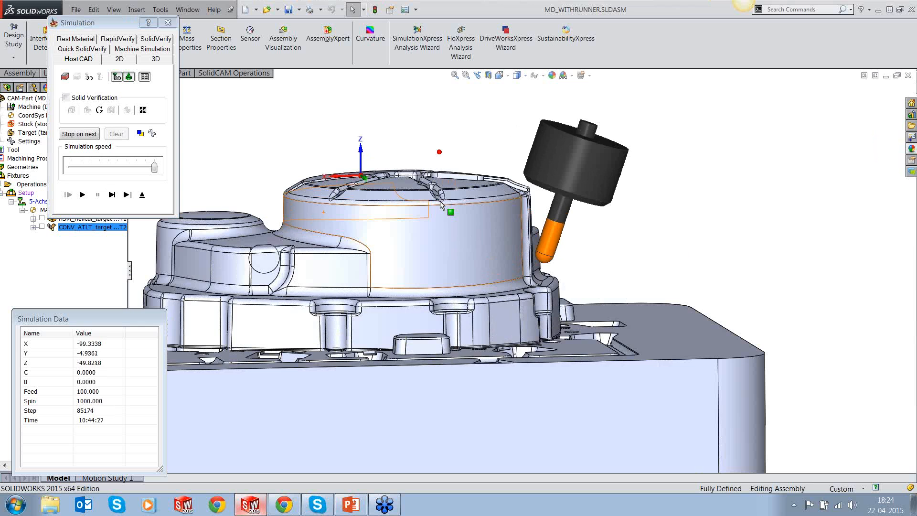
{"action": "scroll", "coordinate": [441, 205], "scroll_direction": "down", "scroll_amount": 2}
{"action": "left_click", "coordinate": [112, 194]}
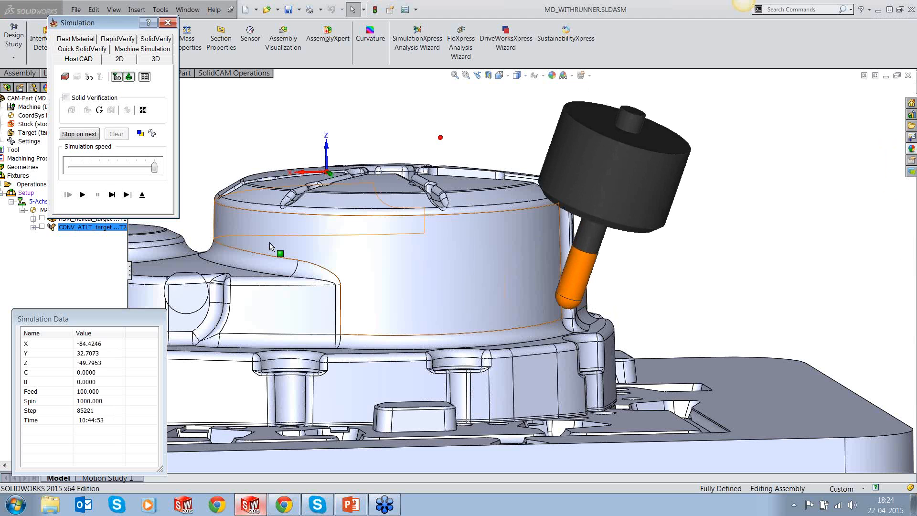
{"action": "middle_click_drag", "start_coordinate": [269, 242], "coordinate": [362, 253]}
{"action": "scroll", "coordinate": [434, 184], "scroll_direction": "down", "scroll_amount": 3}
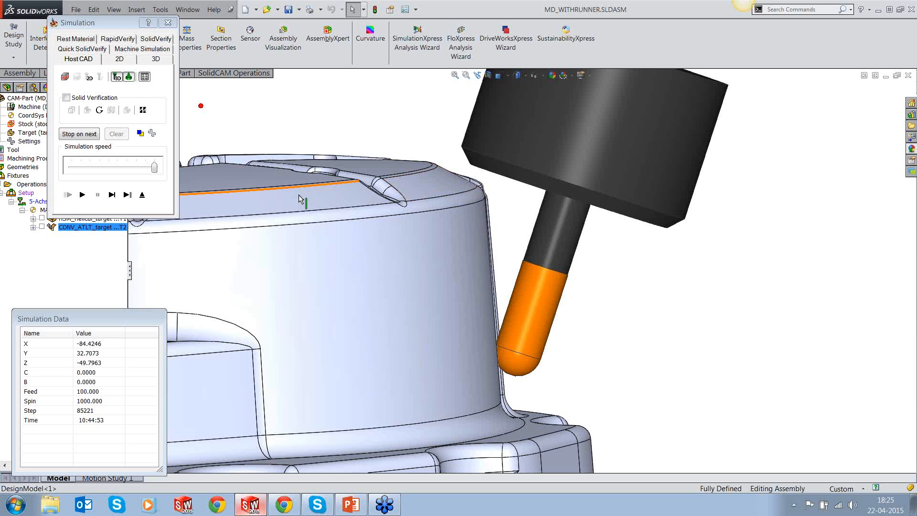
Exit the CONV_ATLT_target simulation and show the whole MD_WITHRUNNER core from above.
{"action": "left_click", "coordinate": [143, 195]}
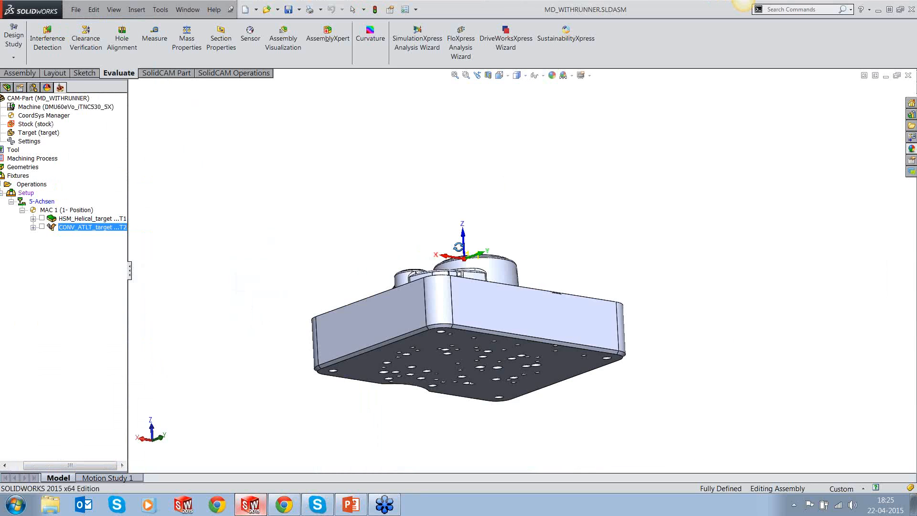
{"action": "middle_click_drag", "start_coordinate": [486, 253], "coordinate": [627, 361]}
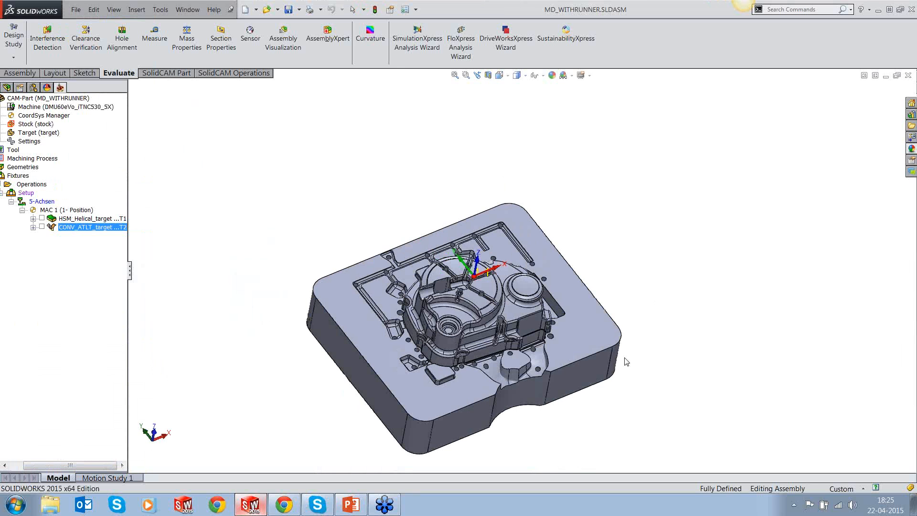
{"action": "scroll", "coordinate": [436, 411], "scroll_direction": "down", "scroll_amount": 3}
{"action": "middle_click_drag", "start_coordinate": [437, 411], "coordinate": [502, 241]}
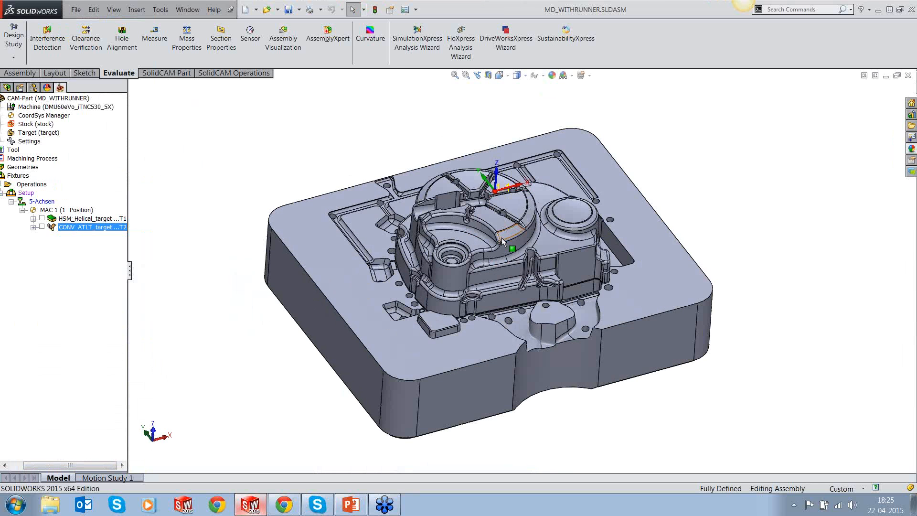
{"action": "scroll", "coordinate": [502, 241], "scroll_direction": "down", "scroll_amount": 2}
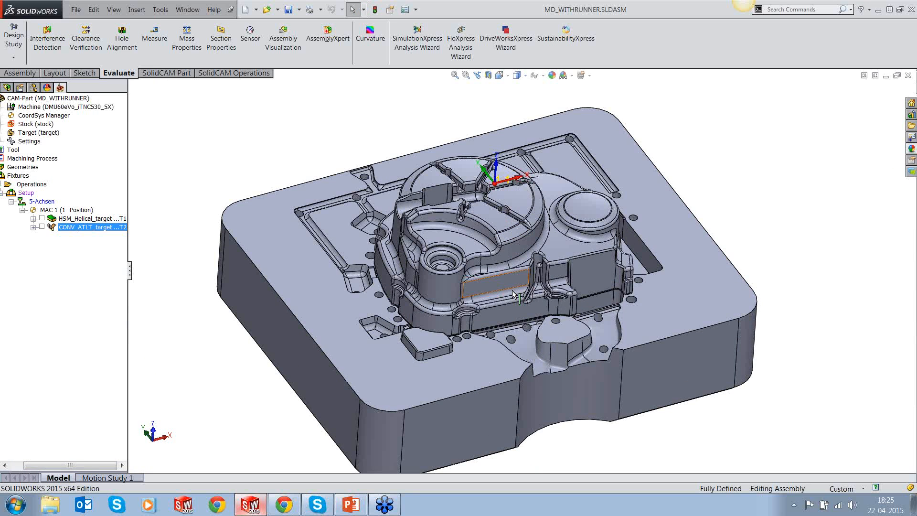
{"action": "middle_click_drag", "start_coordinate": [514, 295], "coordinate": [514, 283], "text": "ctrl"}
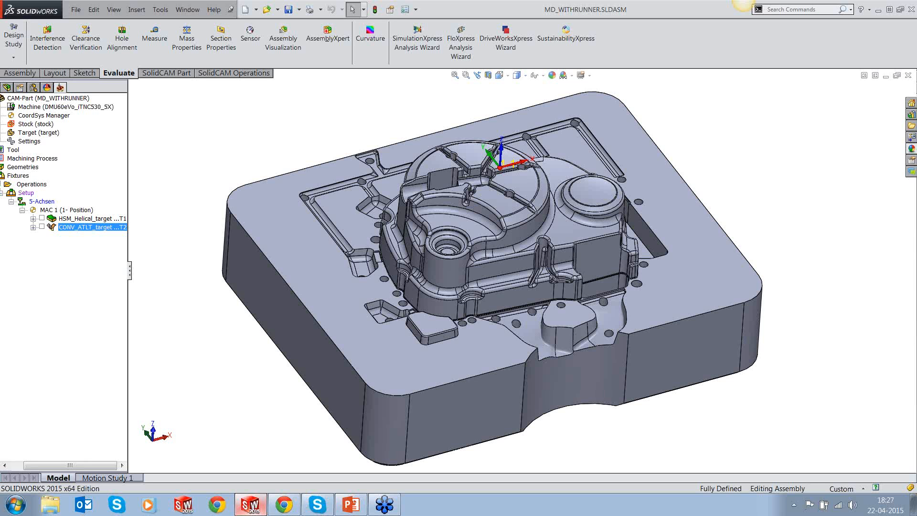
Open the recent CAM-part FEED CONTROL.prt from the 22042015\Feed Control folder and widen the feature tree.
{"action": "left_click", "coordinate": [159, 9]}
{"action": "mouse_move", "coordinate": [191, 61]}
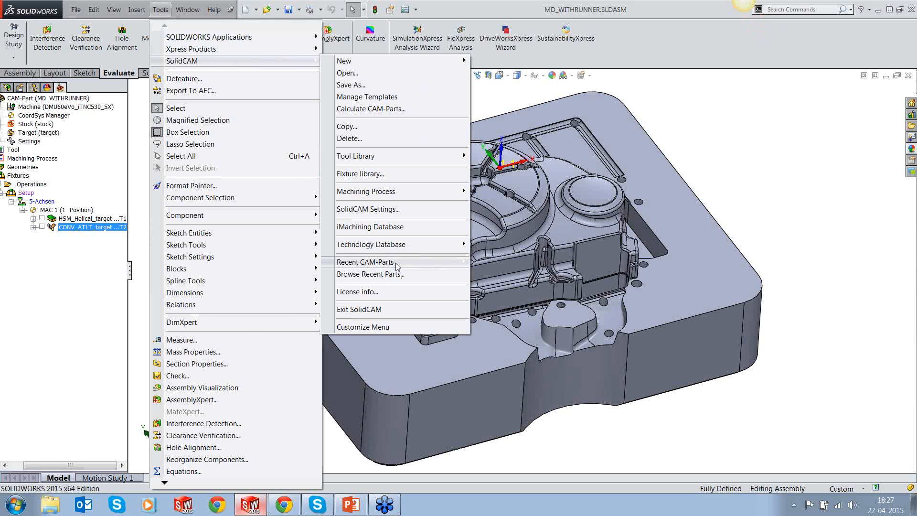
{"action": "mouse_move", "coordinate": [396, 266]}
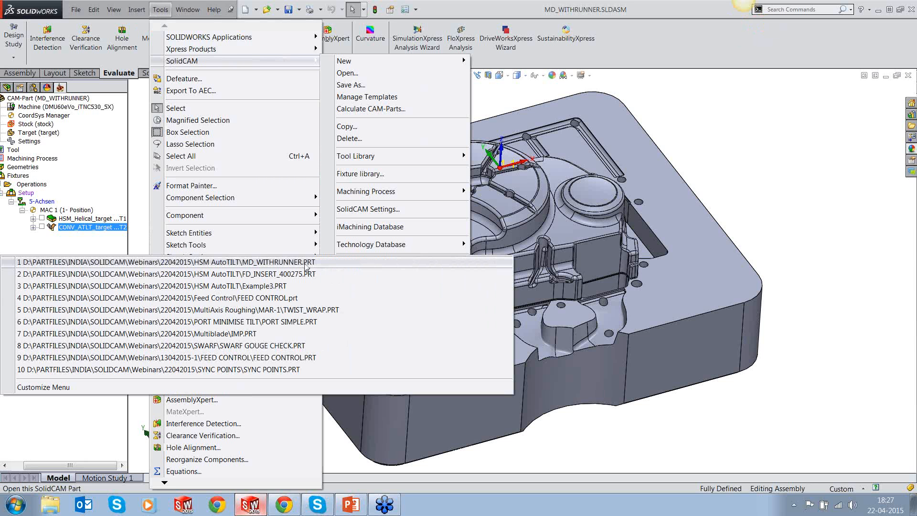
{"action": "left_click", "coordinate": [291, 298]}
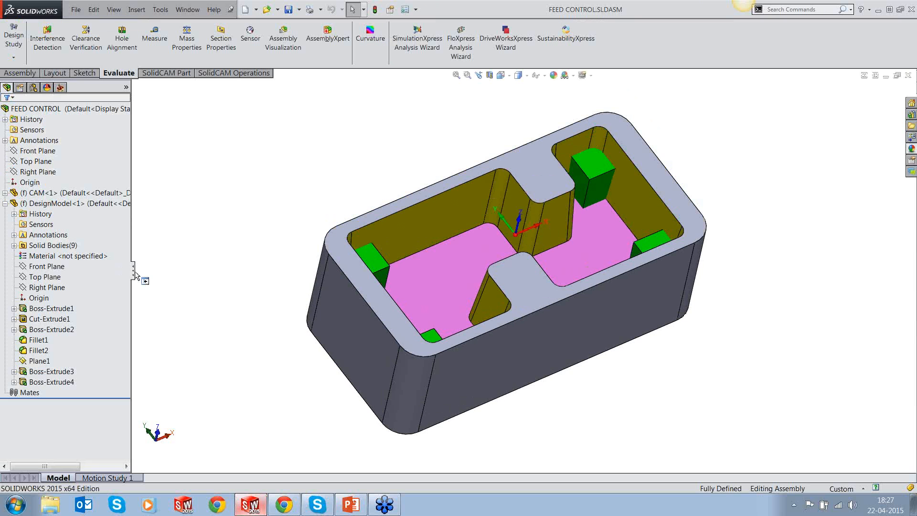
{"action": "left_click_drag", "start_coordinate": [134, 273], "coordinate": [181, 276]}
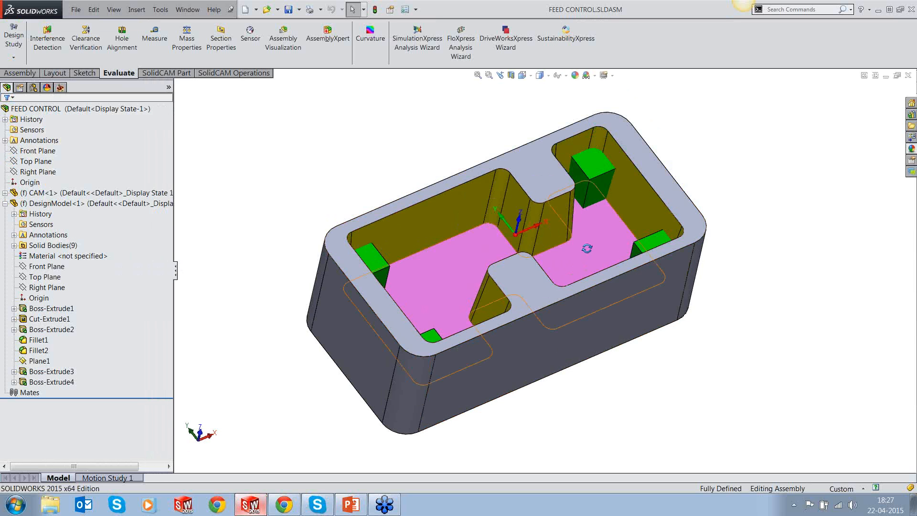
{"action": "middle_click_drag", "start_coordinate": [587, 248], "coordinate": [574, 238]}
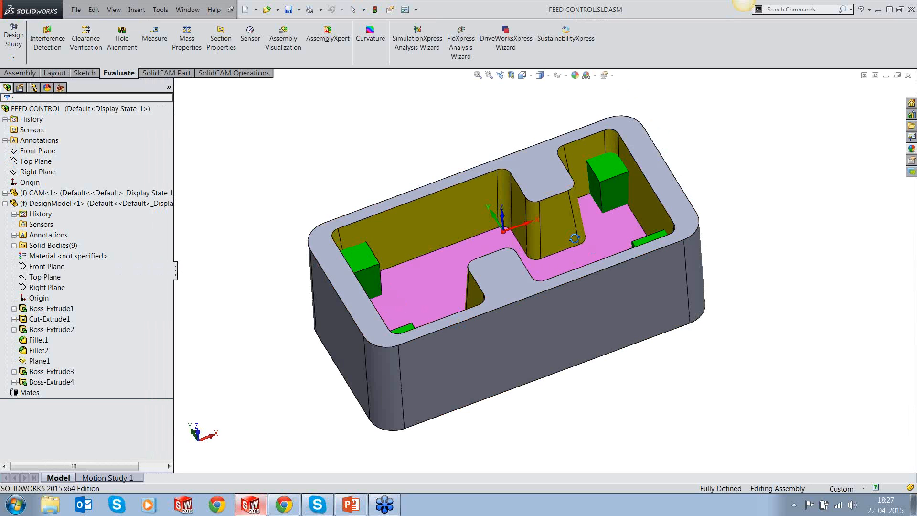
Highlight the four corner block bodies Boss-Extrude4[1] to Boss-Extrude4[4] of the DesignModel and examine them in the pocket from above.
{"action": "left_click", "coordinate": [72, 203]}
{"action": "left_click", "coordinate": [14, 245]}
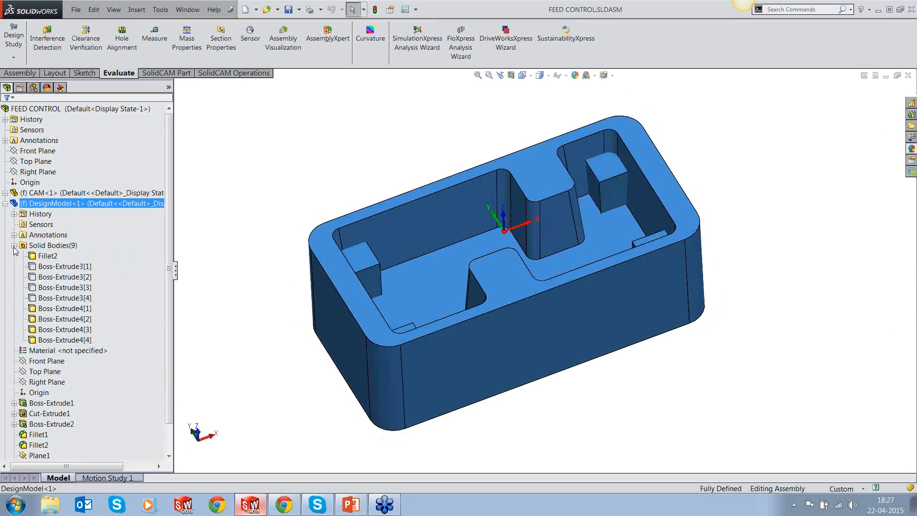
{"action": "left_click", "coordinate": [67, 309]}
{"action": "left_click", "coordinate": [84, 309]}
{"action": "left_click", "coordinate": [84, 319], "text": "ctrl"}
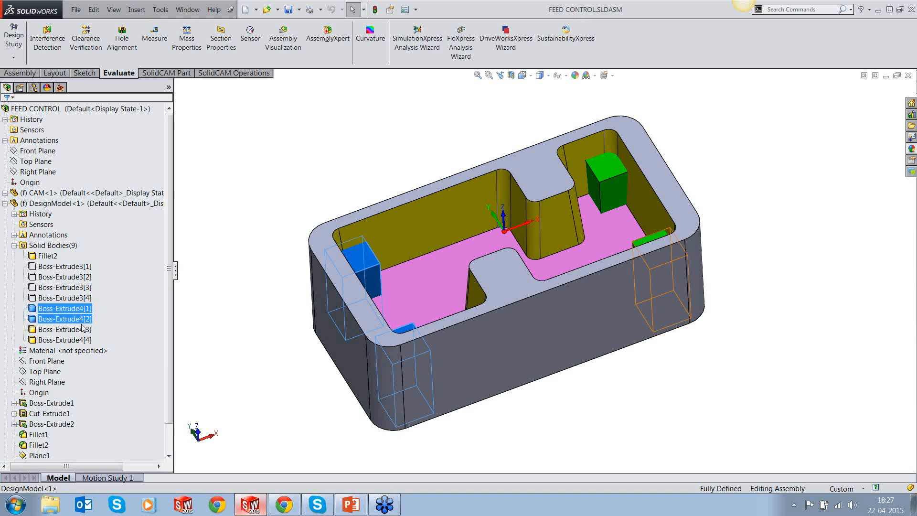
{"action": "left_click", "coordinate": [84, 329], "text": "ctrl"}
{"action": "left_click", "coordinate": [83, 339], "text": "ctrl"}
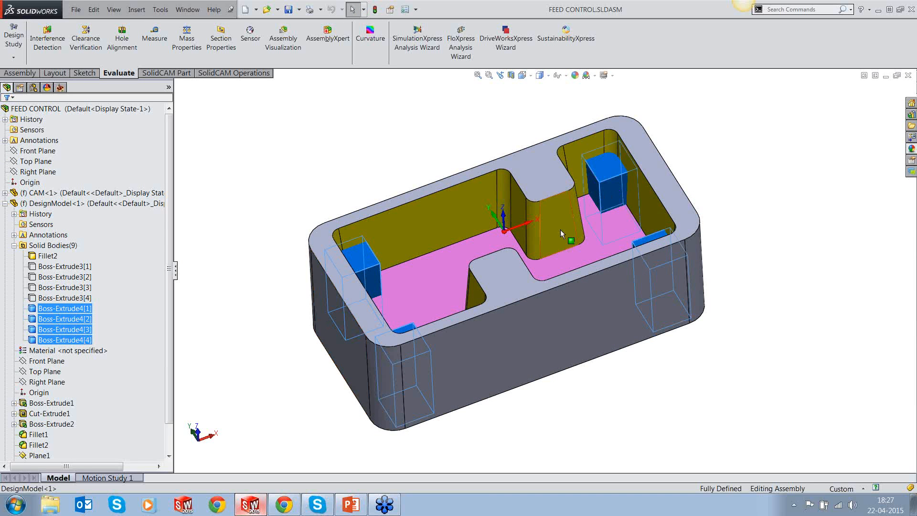
{"action": "middle_click_drag", "start_coordinate": [560, 229], "coordinate": [573, 304]}
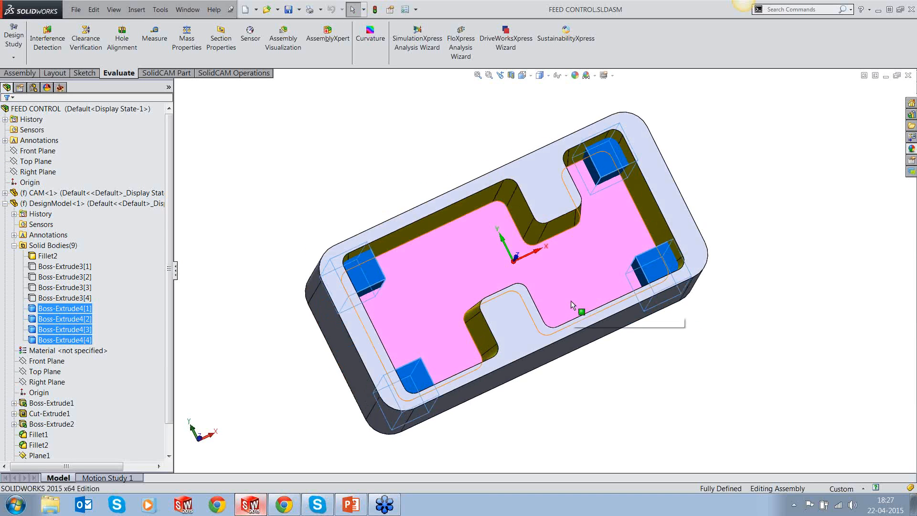